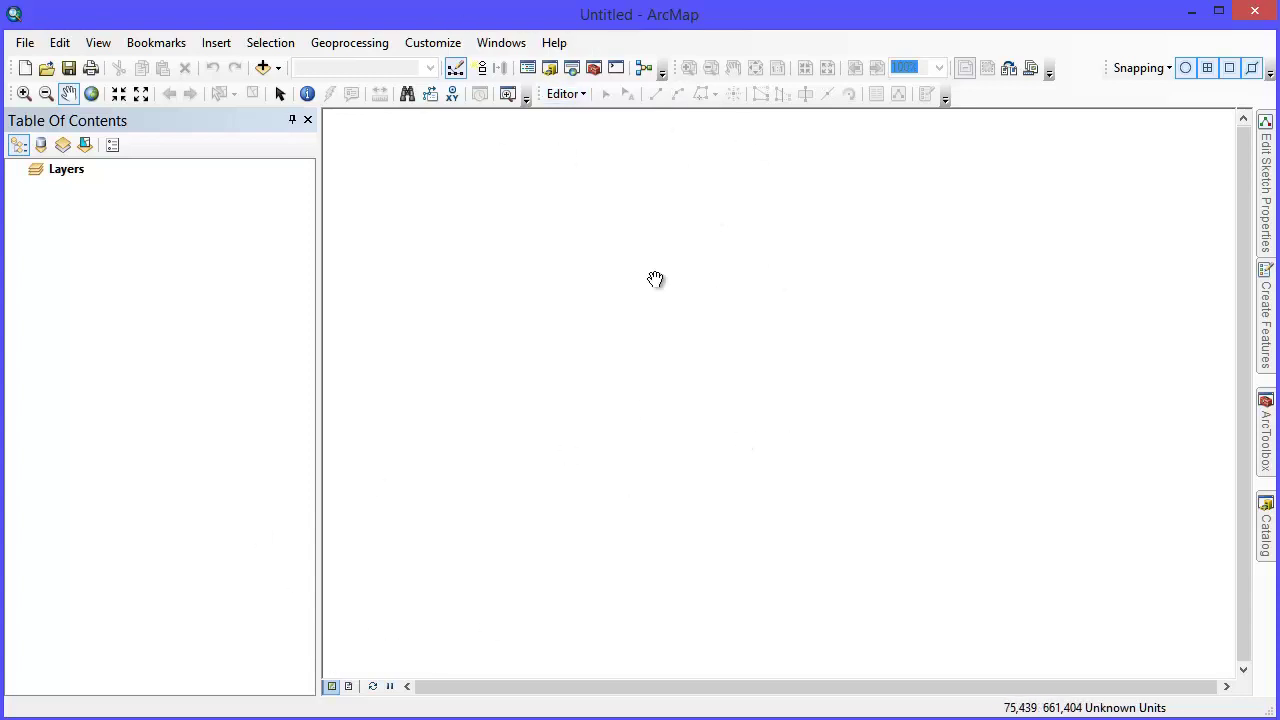
# Step: Open raster.jpg from the ArcGIS103_Georreferenciamento_pela_Grade_de_Coordenadas folder and examine the map's projection and datum note
pyautogui.click(226, 167)
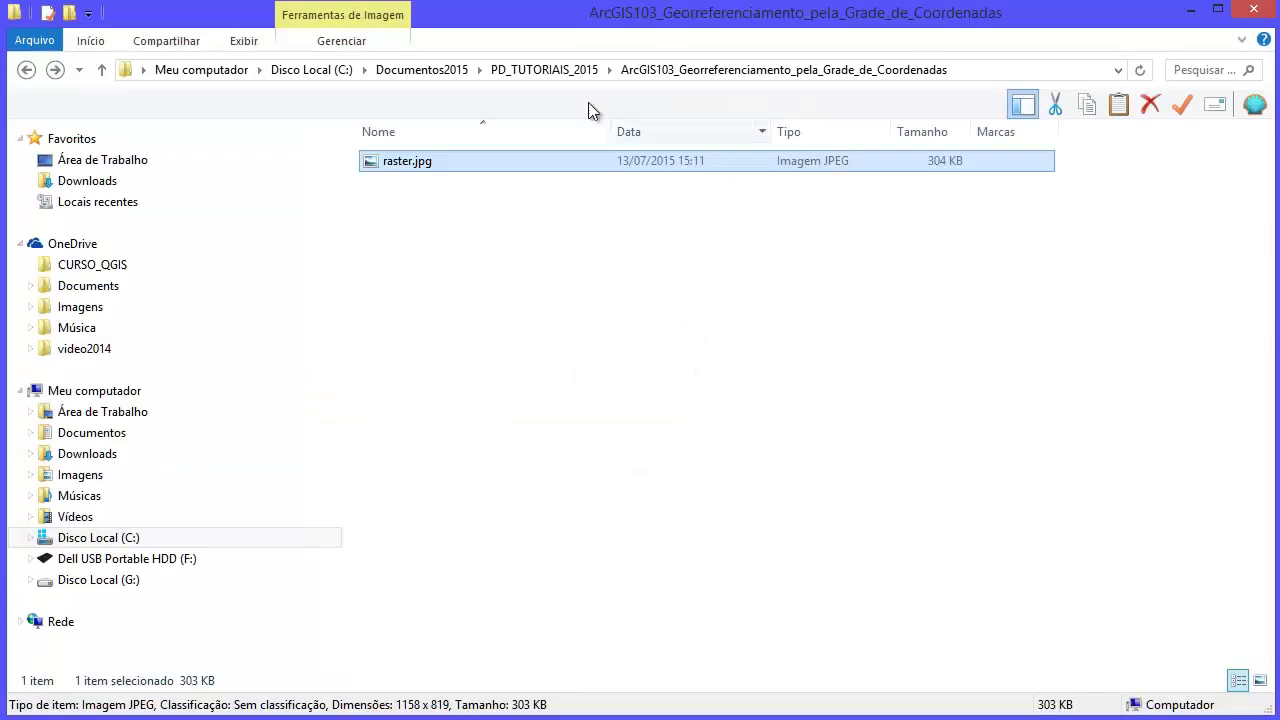
pyautogui.doubleClick(442, 162)
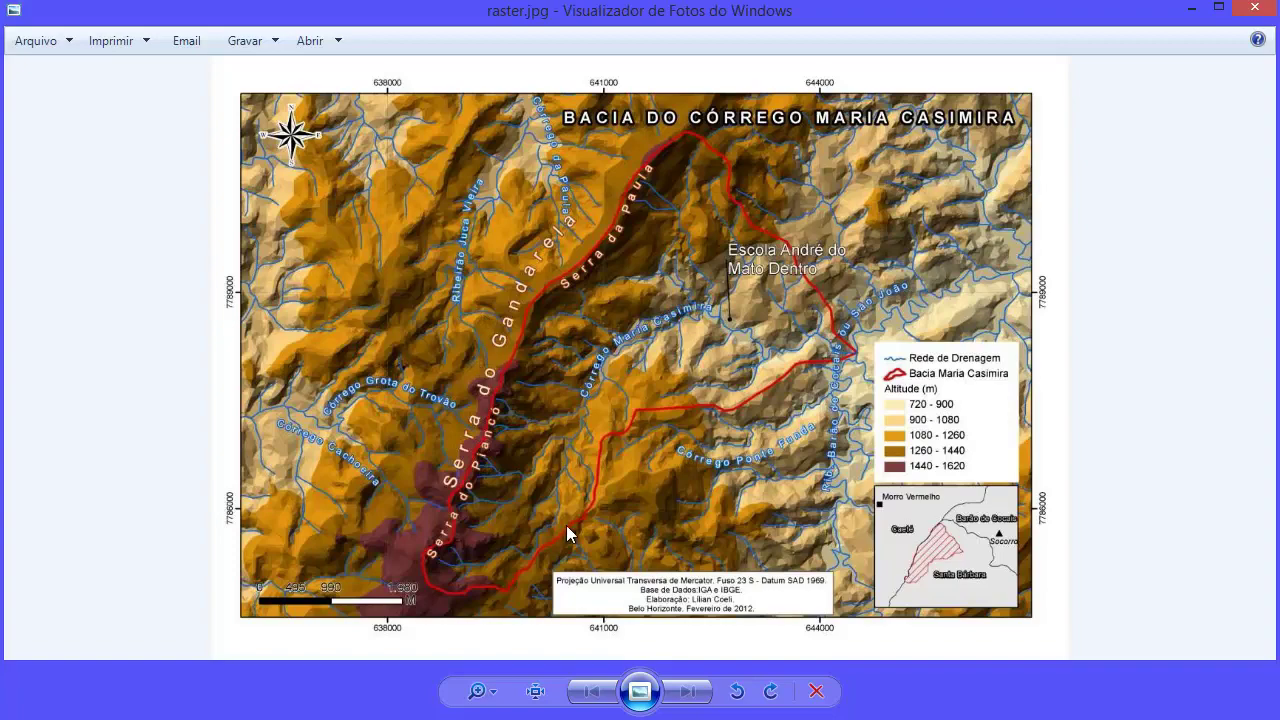
pyautogui.scroll(4, 632, 605)
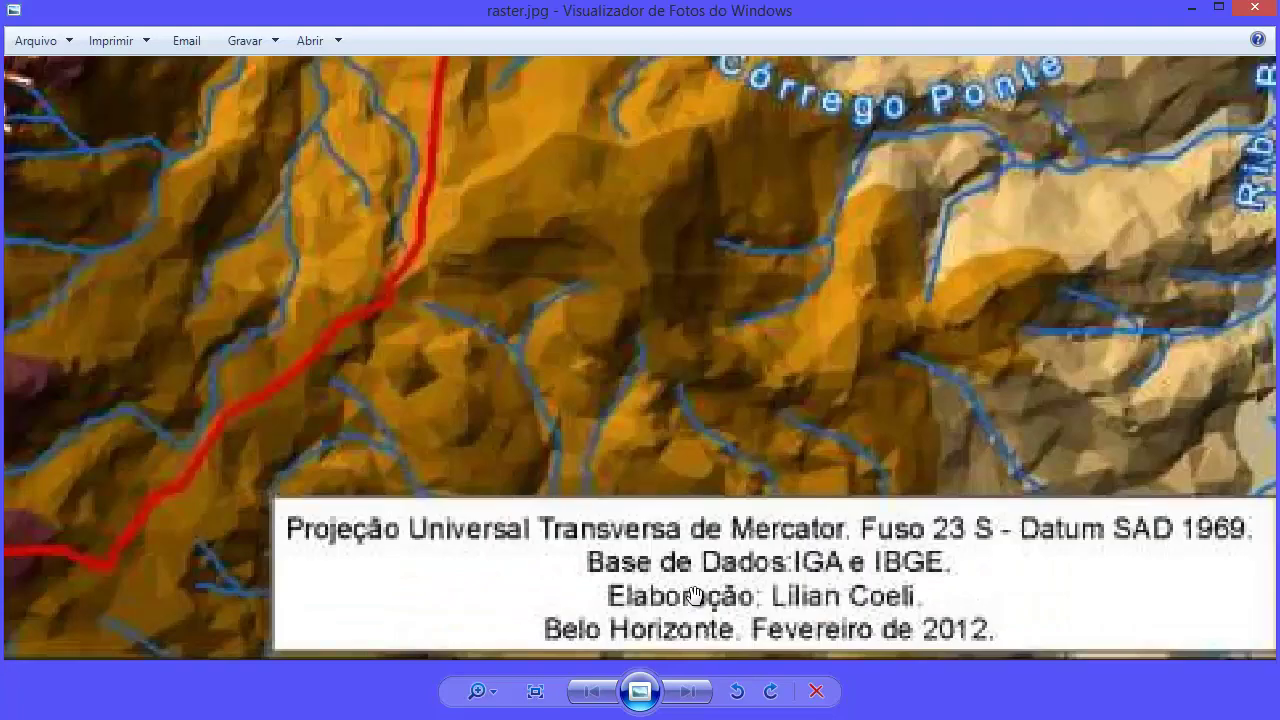
pyautogui.scroll(-3, 586, 406)
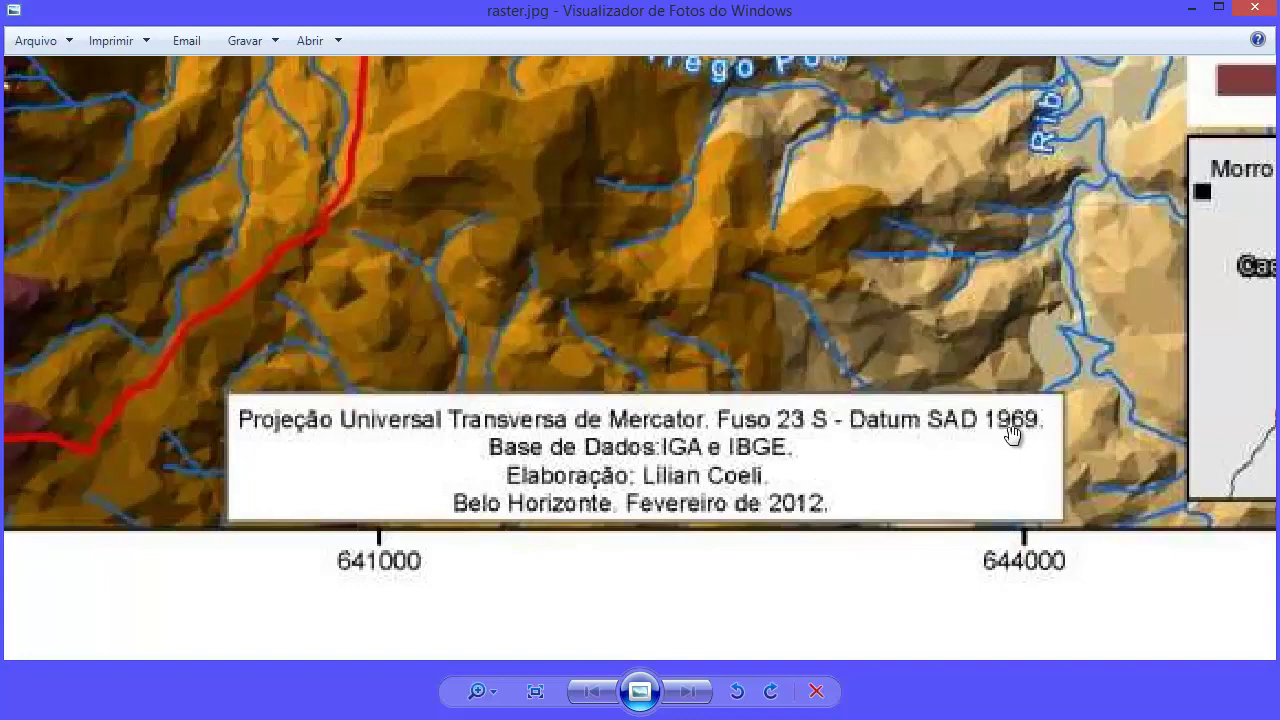
pyautogui.scroll(-2, 724, 420)
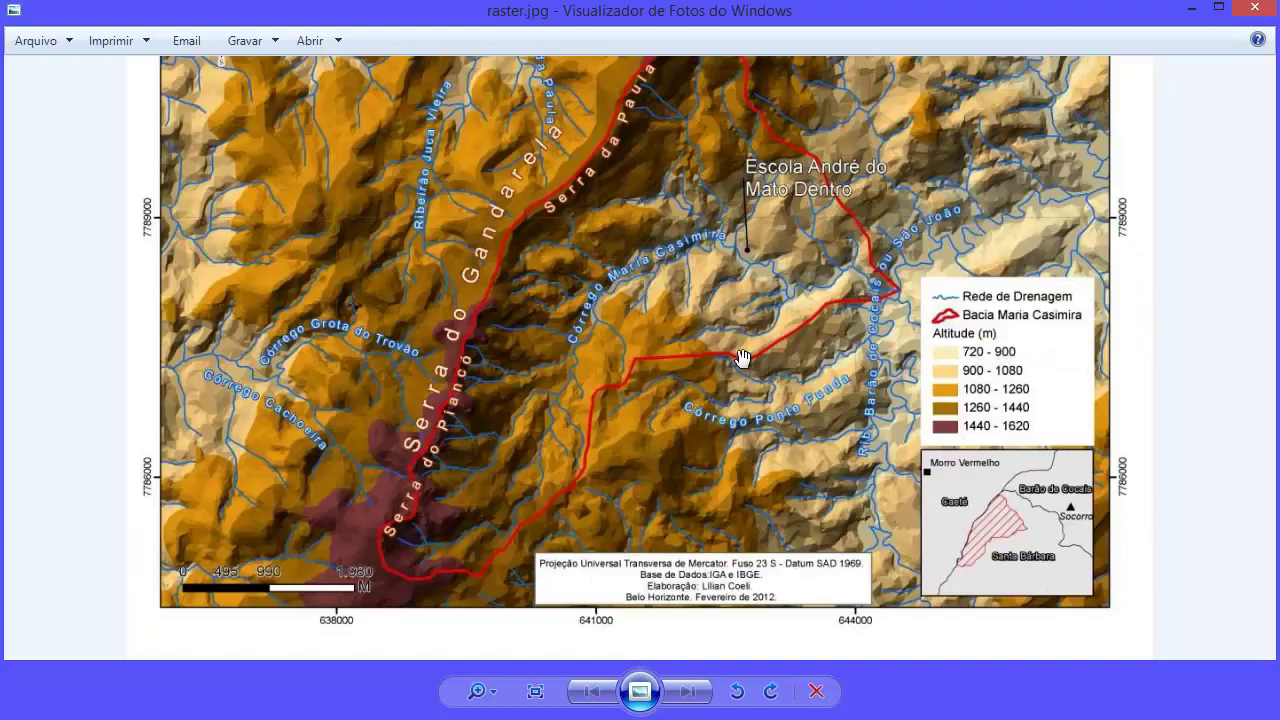
# Step: Examine the coordinate labels around the map frame and the faint grid lines crossing at 638000 and 7789000
pyautogui.scroll(-1, 742, 358)
pyautogui.scroll(1, 726, 335)
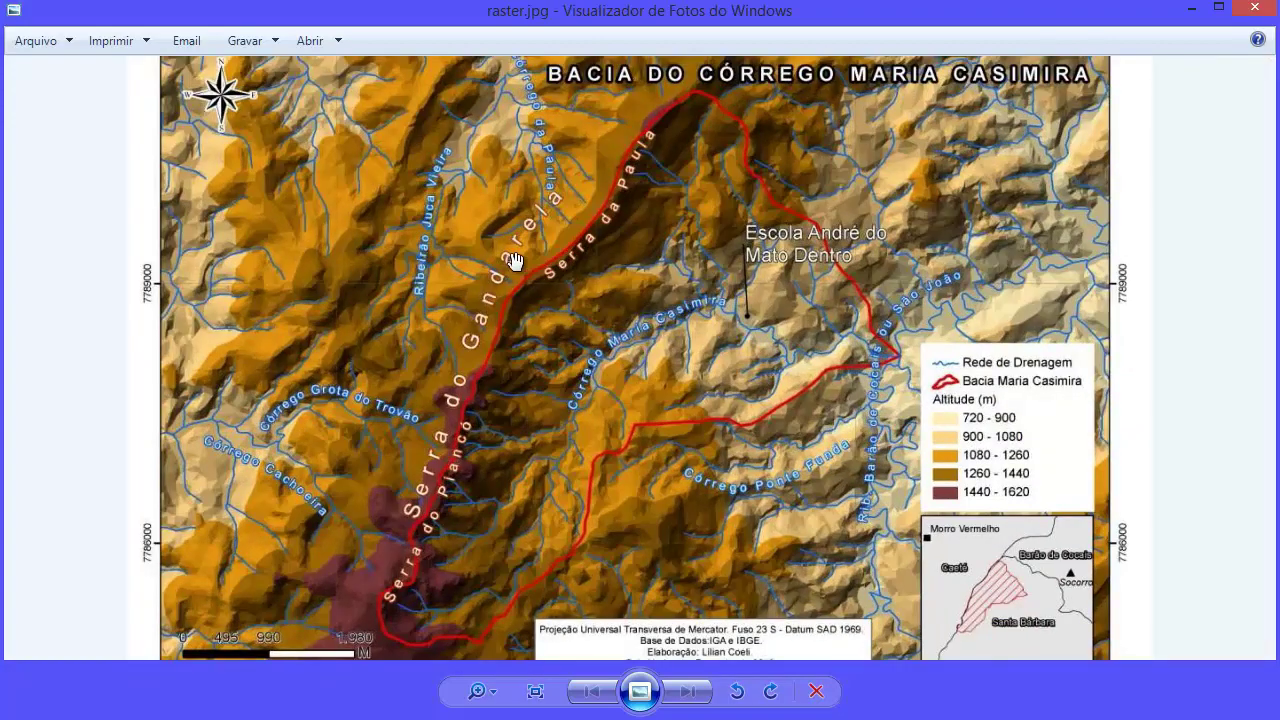
pyautogui.moveTo(494, 219); pyautogui.dragTo(619, 337)
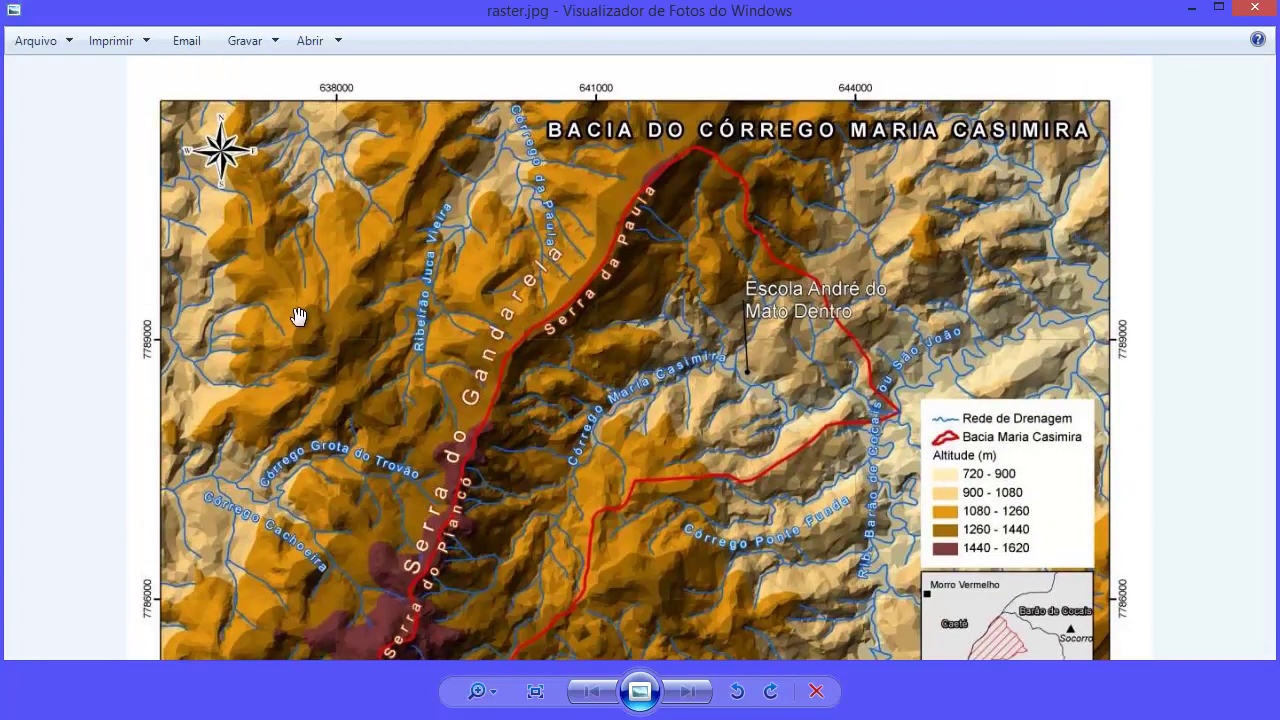
pyautogui.scroll(4, 298, 316)
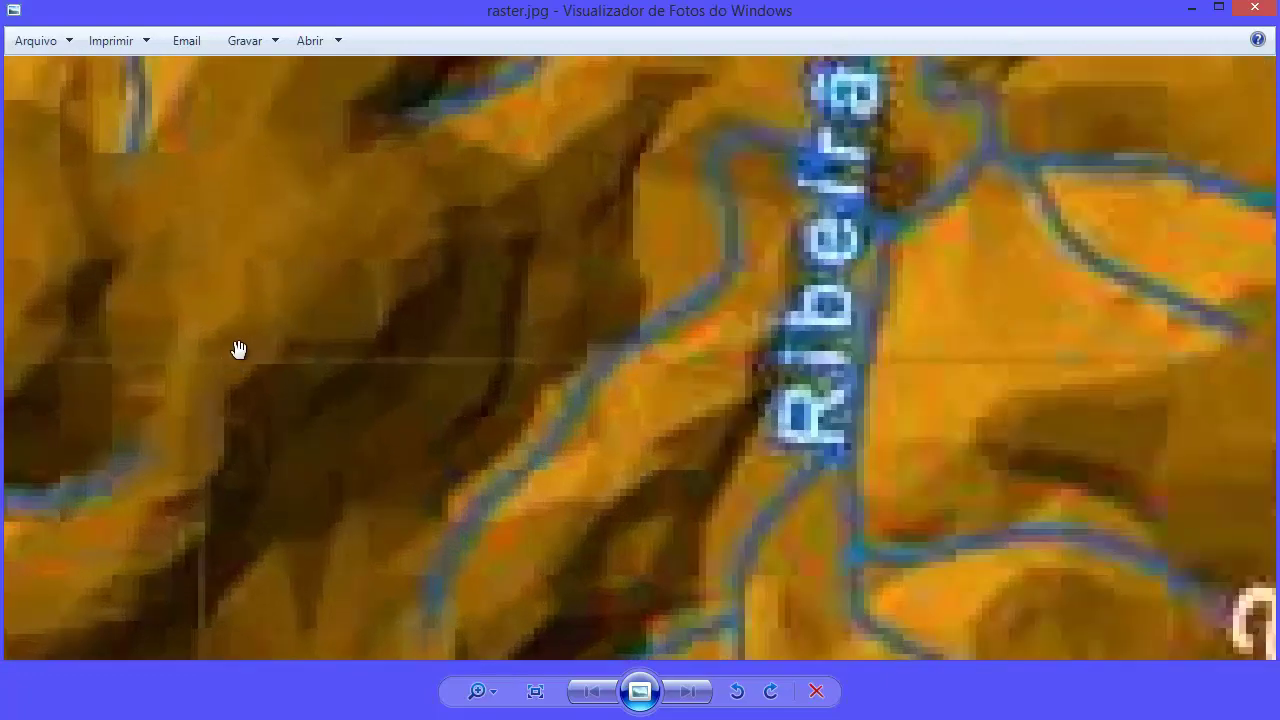
pyautogui.scroll(-4, 286, 340)
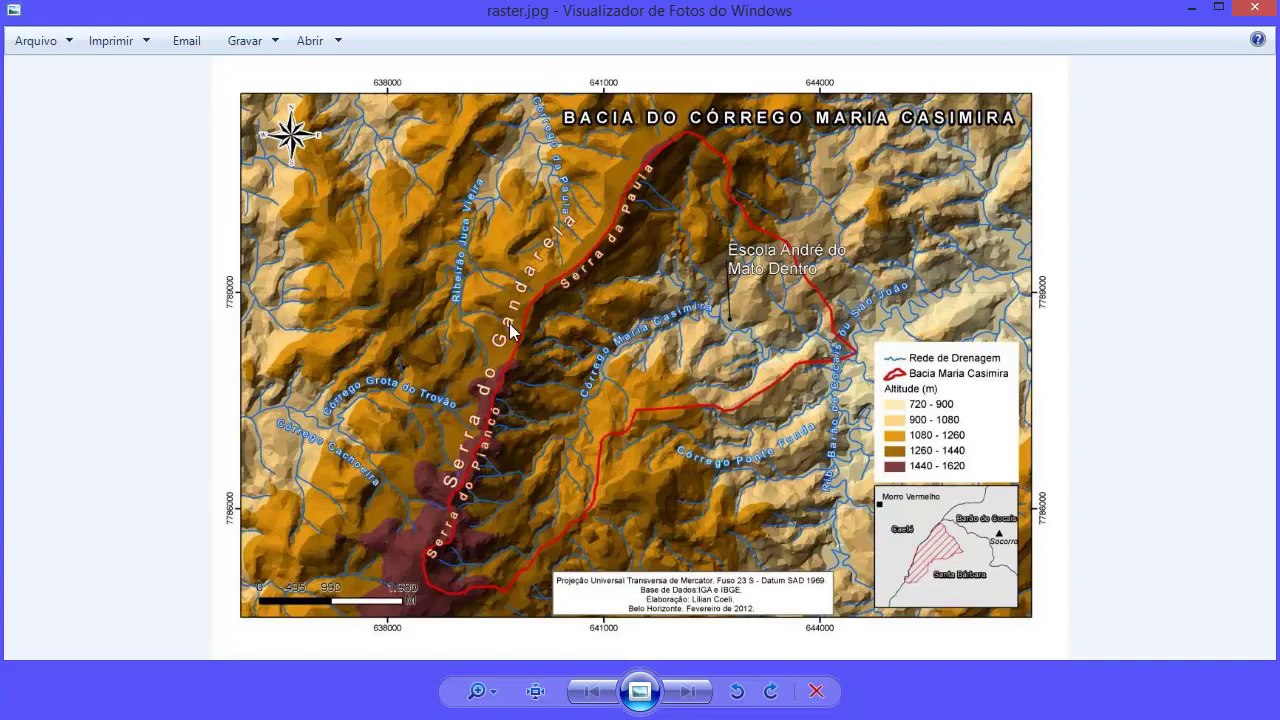
pyautogui.scroll(2, 399, 277)
pyautogui.scroll(1, 368, 287)
pyautogui.scroll(2, 165, 309)
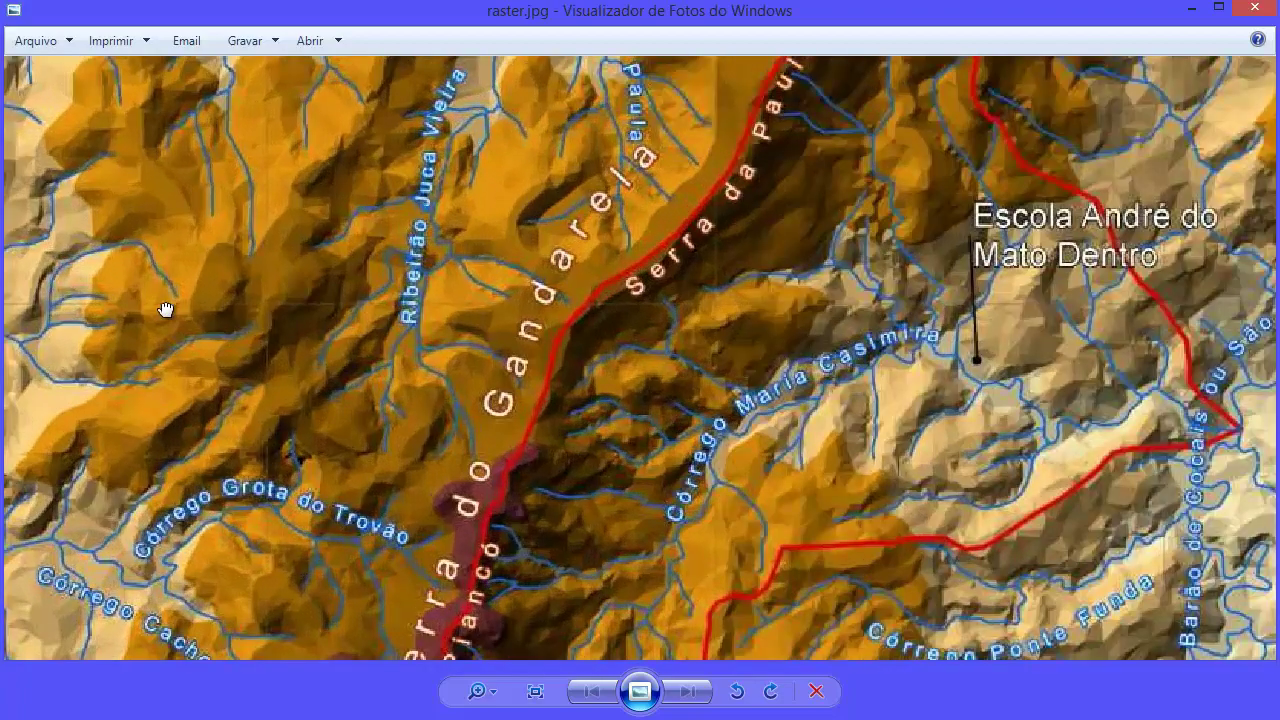
pyautogui.scroll(1, 420, 340)
pyautogui.scroll(1, 311, 357)
pyautogui.scroll(1, 311, 329)
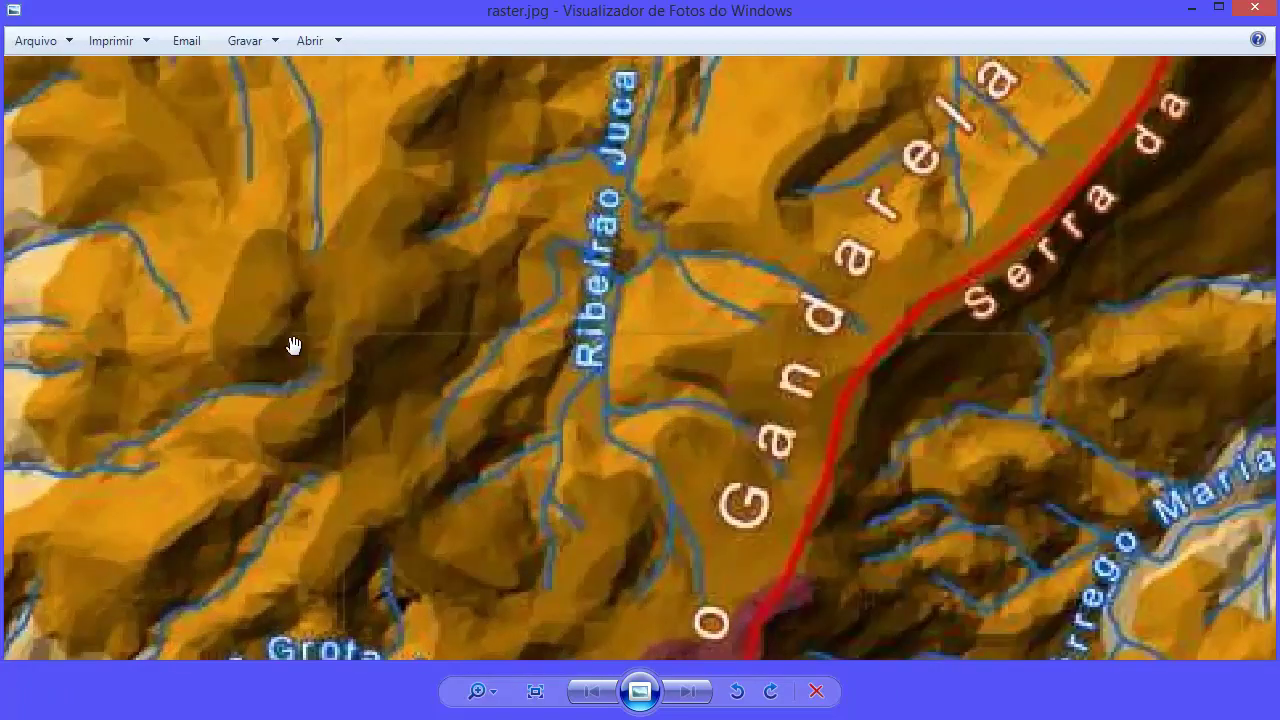
pyautogui.scroll(-2, 293, 345)
pyautogui.scroll(2, 251, 366)
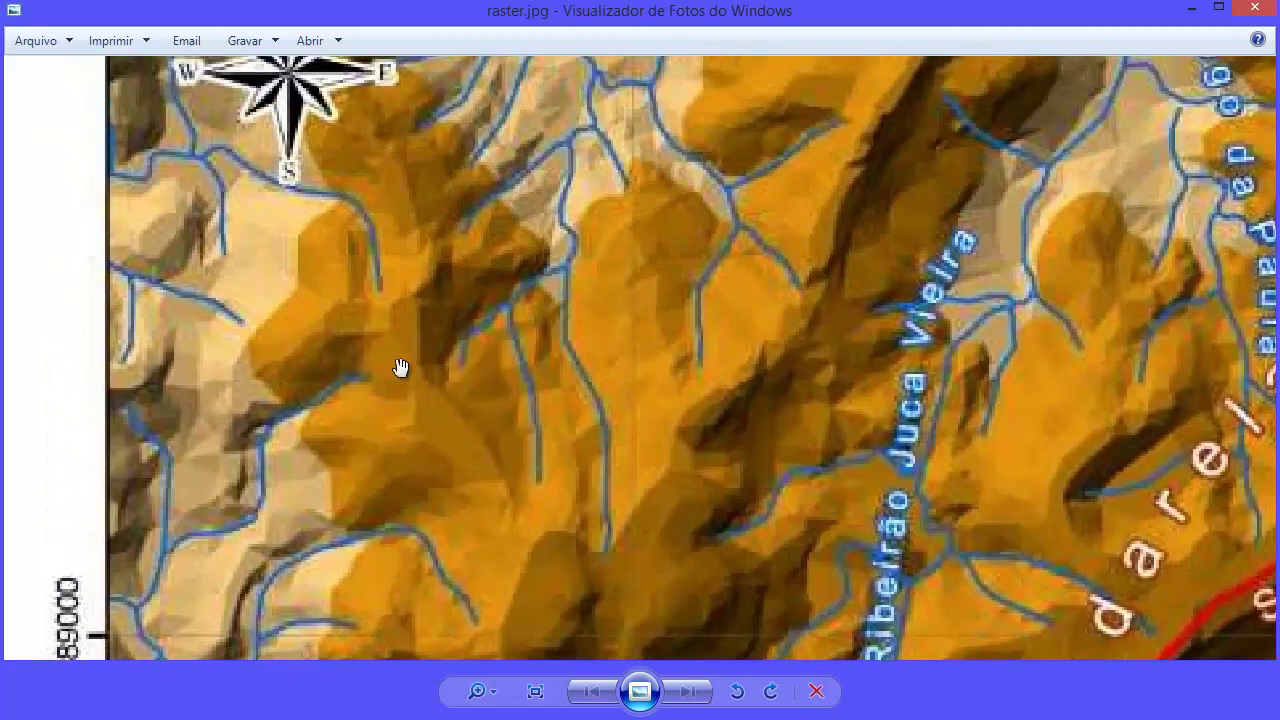
pyautogui.scroll(-3, 437, 400)
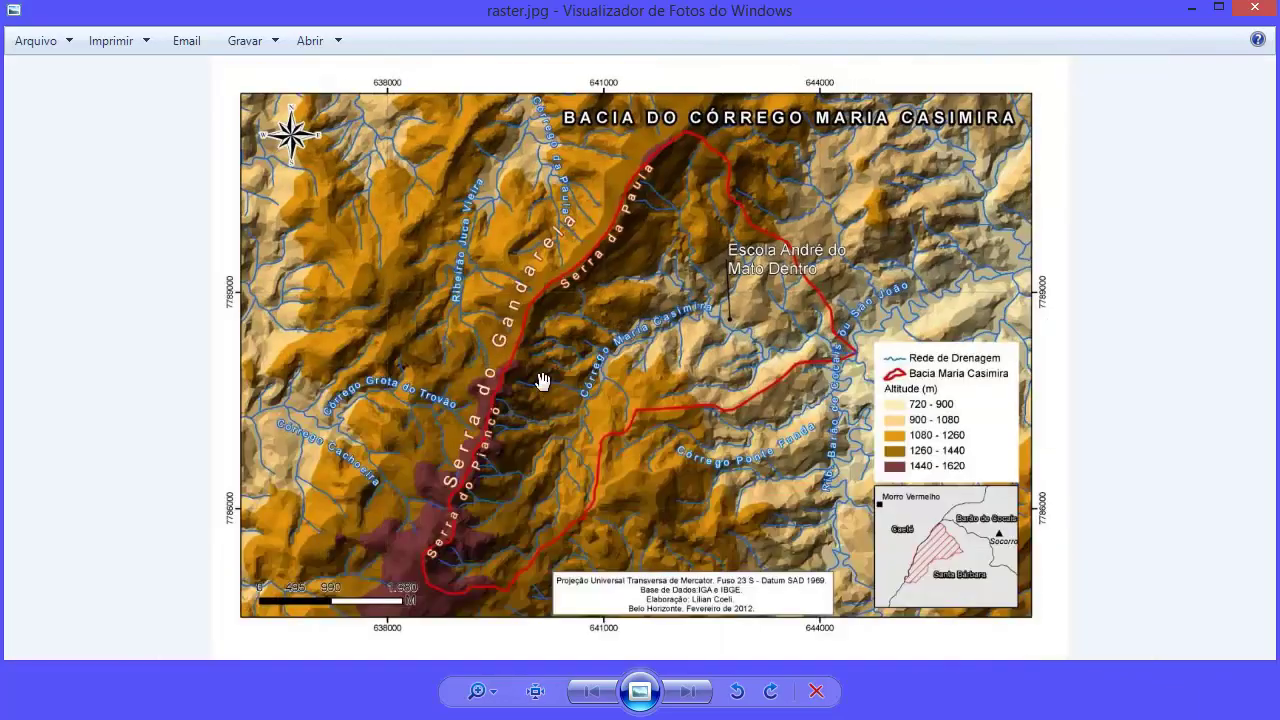
pyautogui.scroll(1, 543, 380)
pyautogui.scroll(-1, 559, 366)
pyautogui.scroll(1, 367, 316)
pyautogui.scroll(-1, 371, 314)
pyautogui.scroll(1, 349, 273)
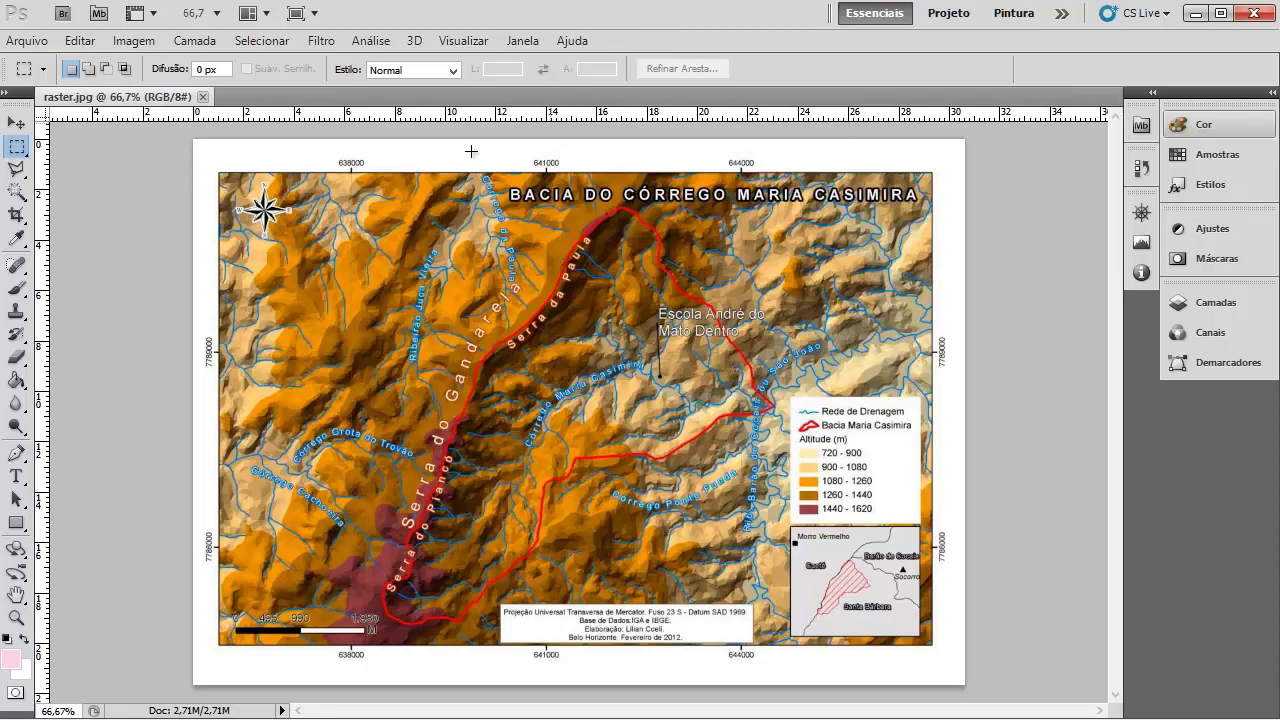
# Step: Switch to Photoshop and examine raster.jpg up close around the 638000 tick and its faint vertical grid line
pyautogui.click(16, 617)
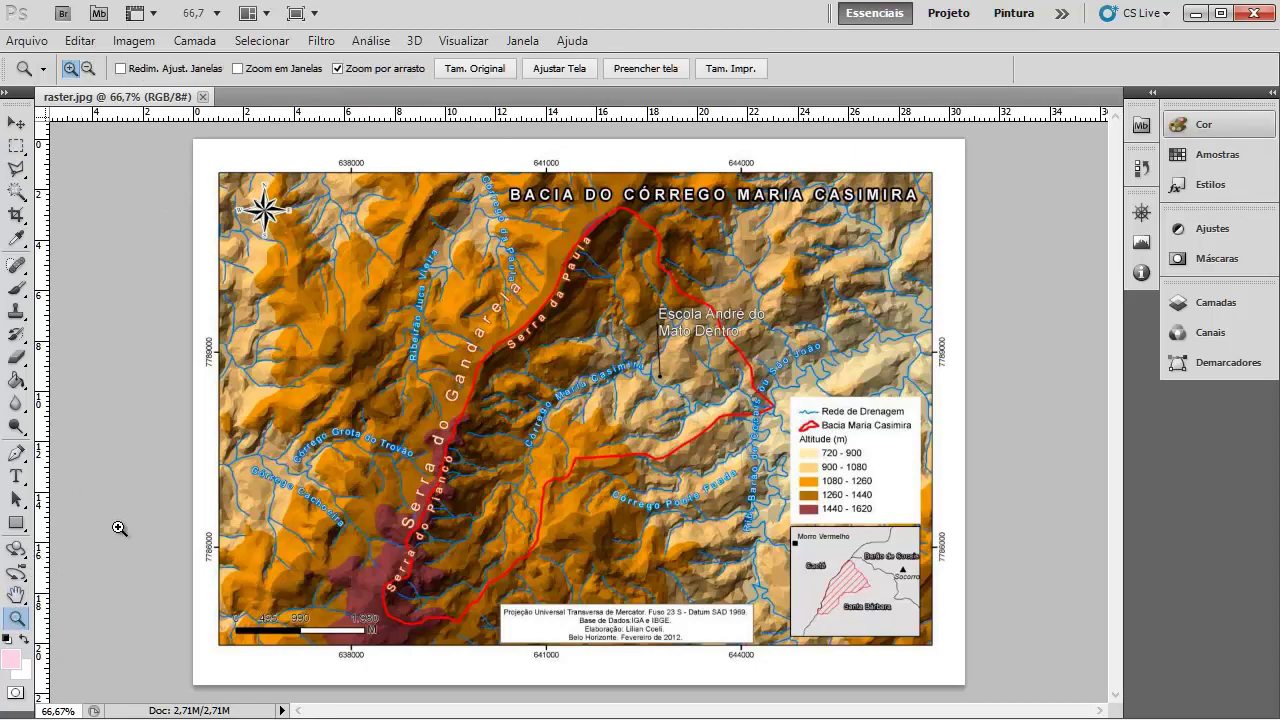
pyautogui.moveTo(240, 187); pyautogui.dragTo(338, 207)
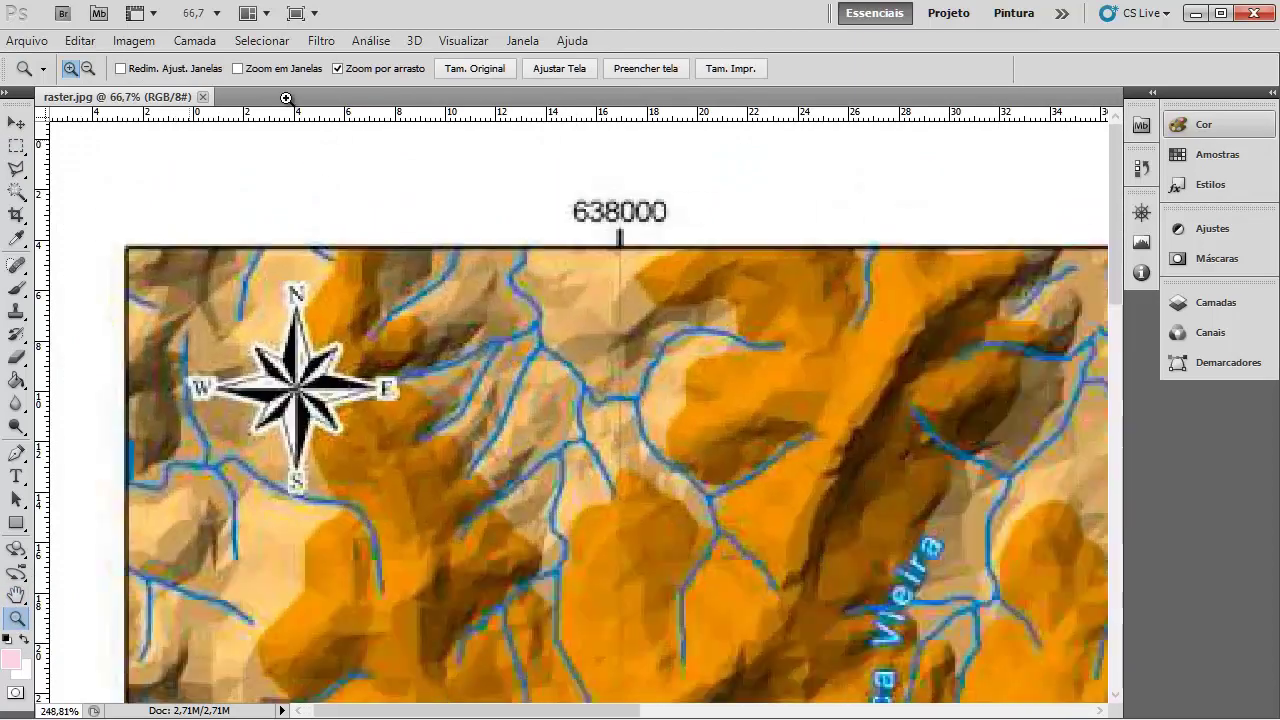
pyautogui.moveTo(425, 219); pyautogui.dragTo(357, 389)
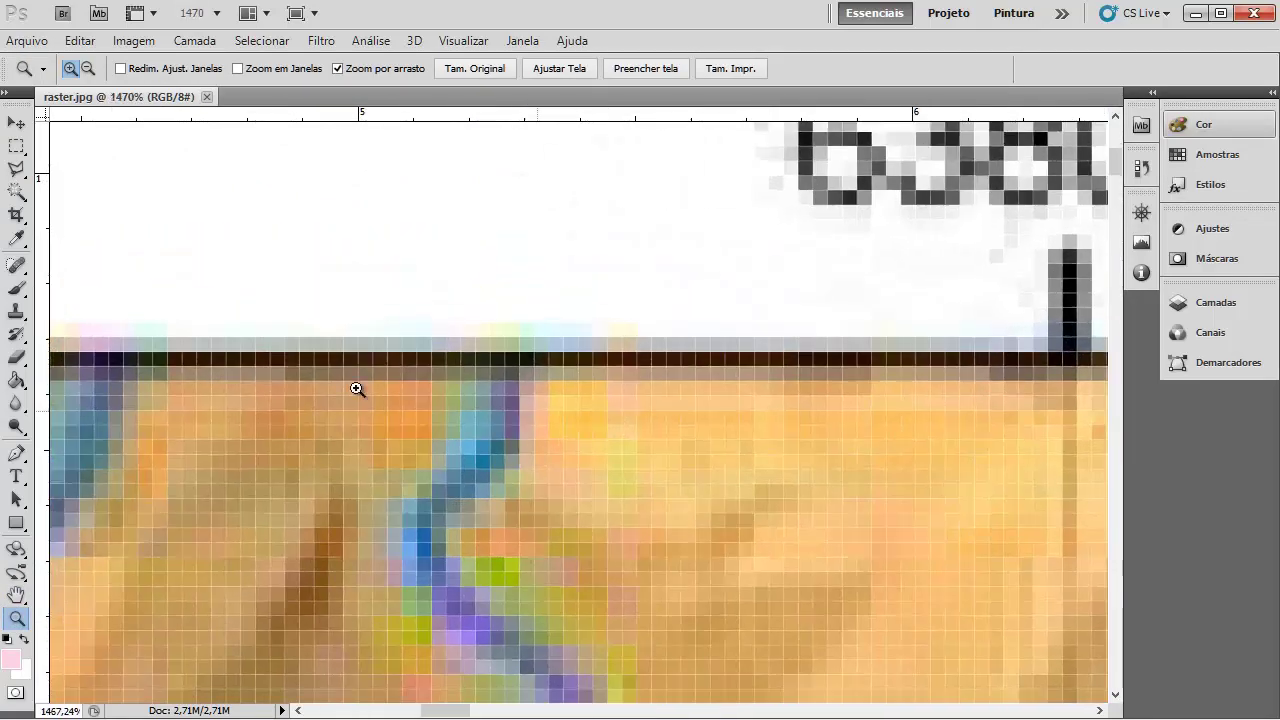
pyautogui.scroll(-3, 370, 418)
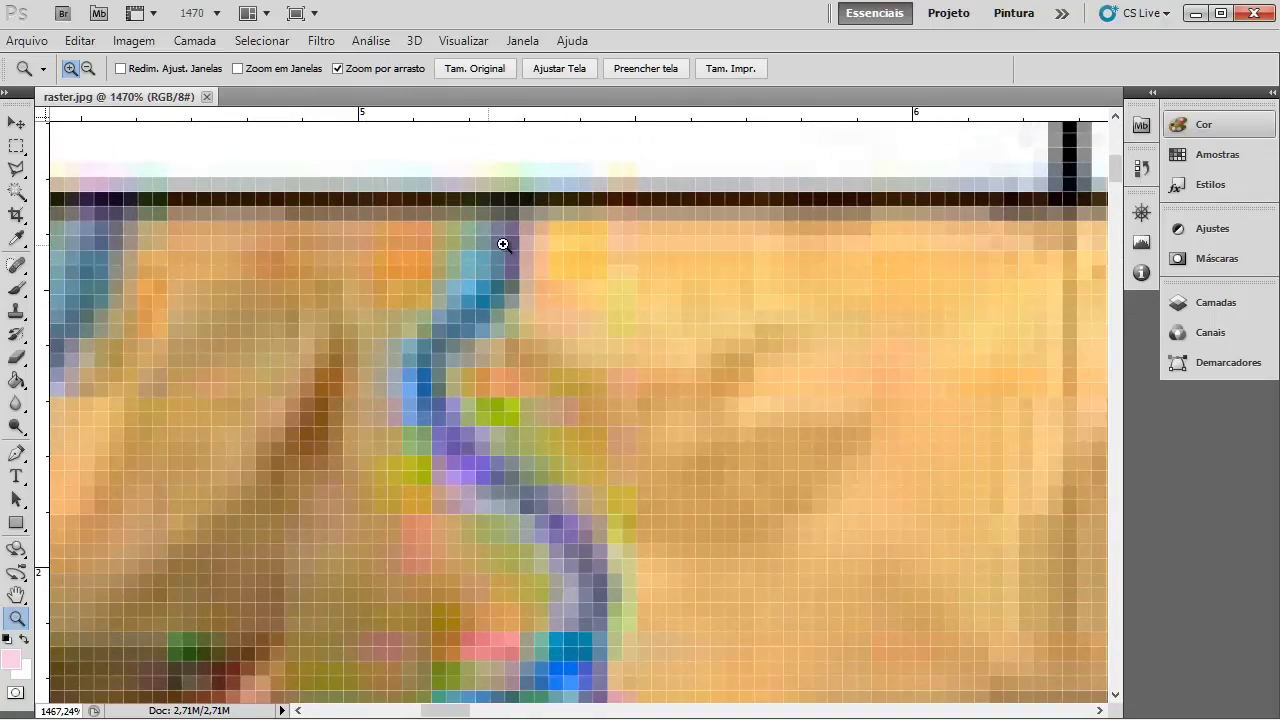
pyautogui.scroll(-4, 480, 323)
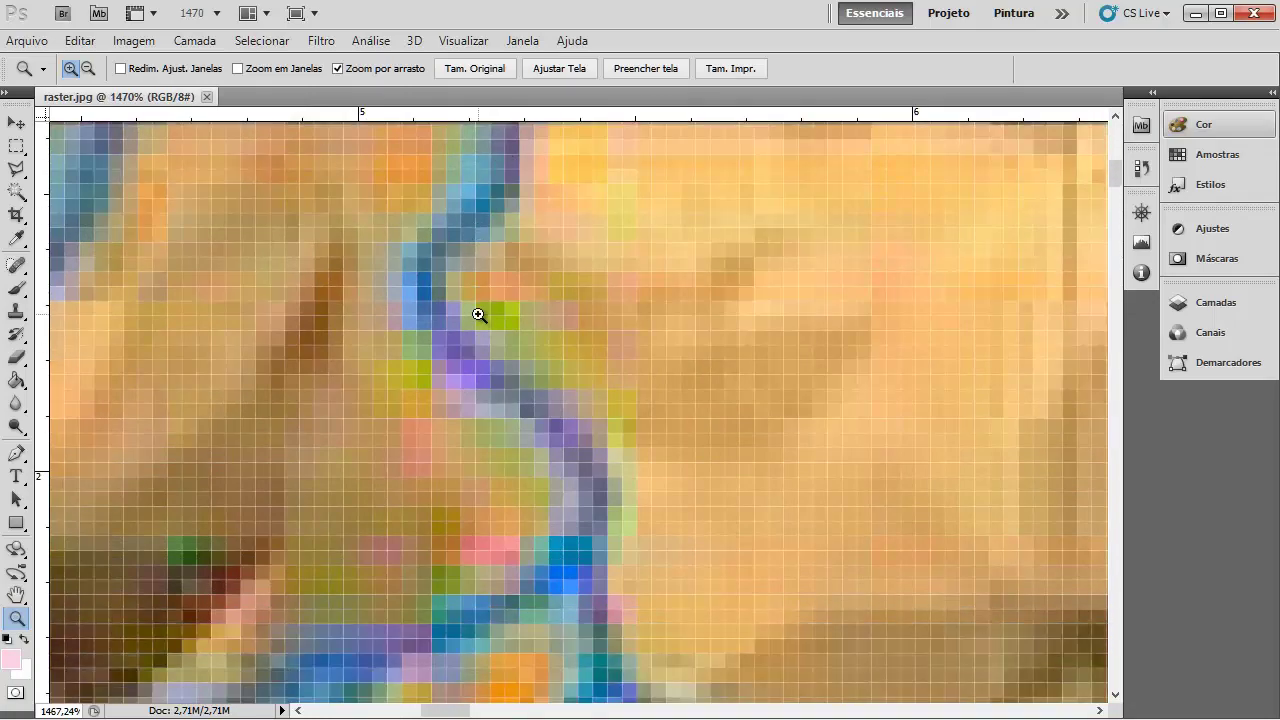
pyautogui.scroll(5, 455, 306)
pyautogui.scroll(-4, 451, 301)
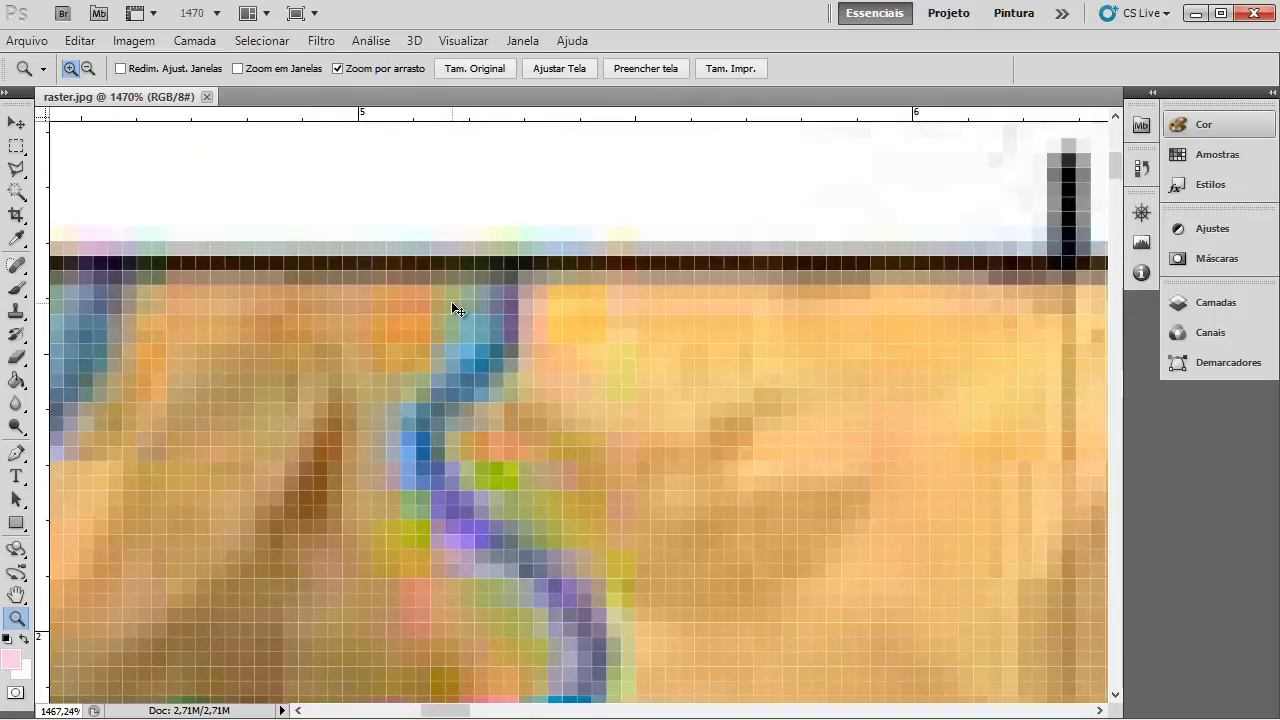
pyautogui.scroll(-2, 451, 302)
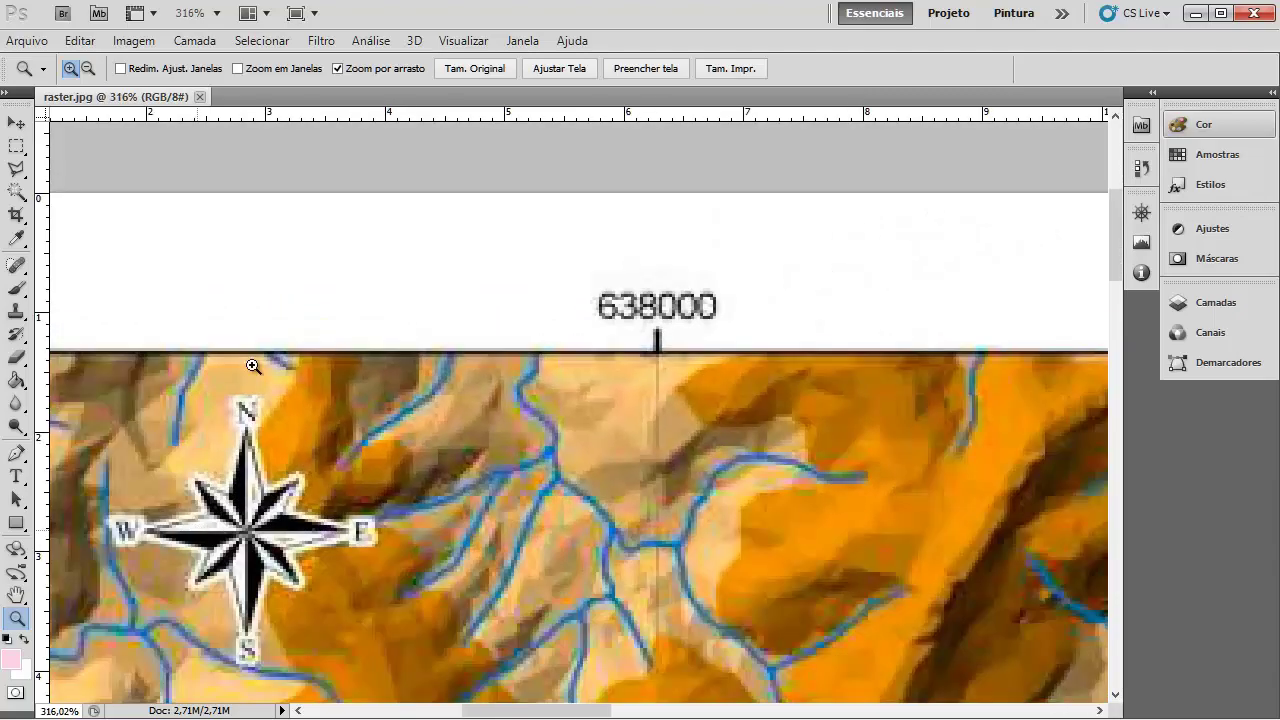
pyautogui.scroll(-5, 572, 398)
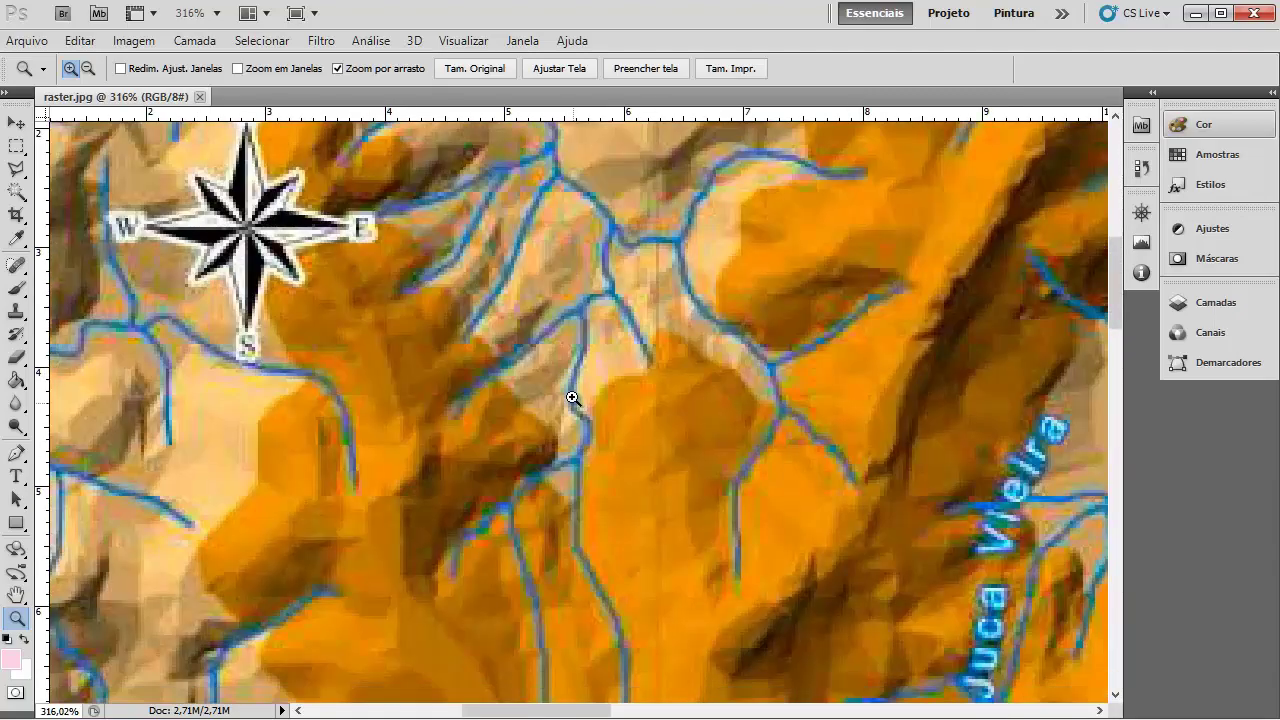
pyautogui.scroll(-10, 572, 398)
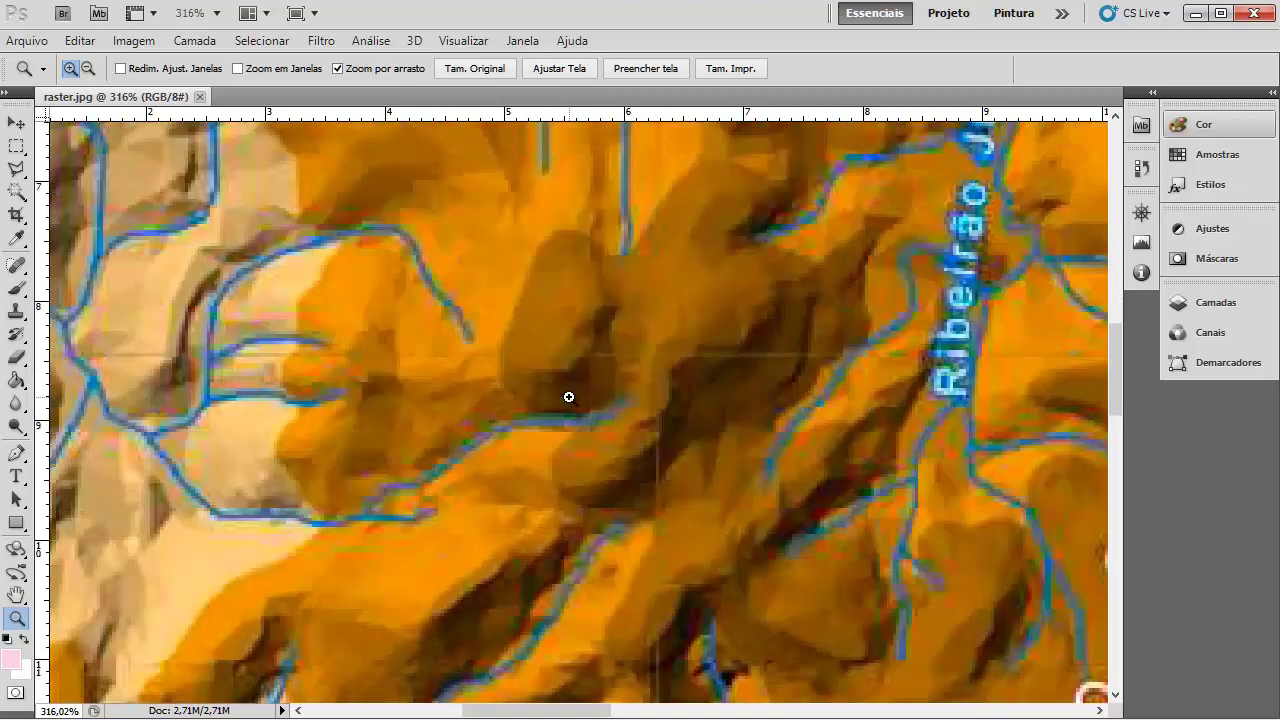
pyautogui.scroll(15, 569, 397)
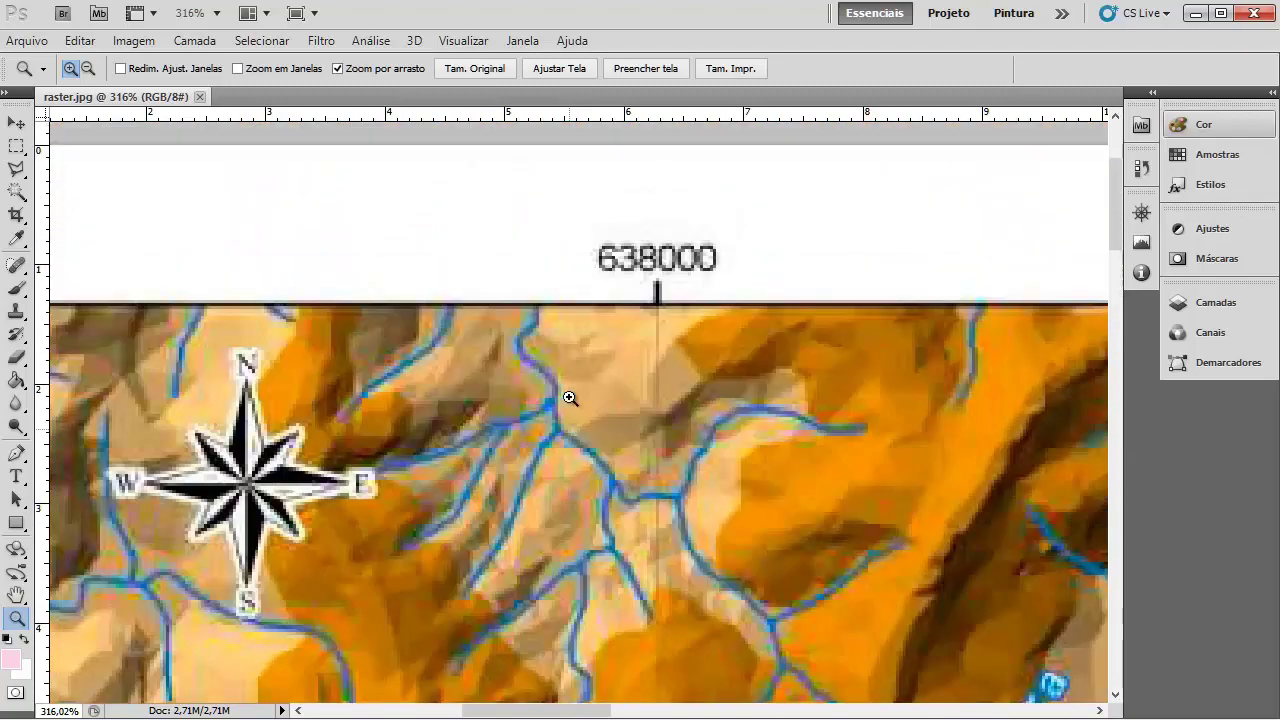
pyautogui.scroll(2, 570, 399)
pyautogui.scroll(-2, 570, 399)
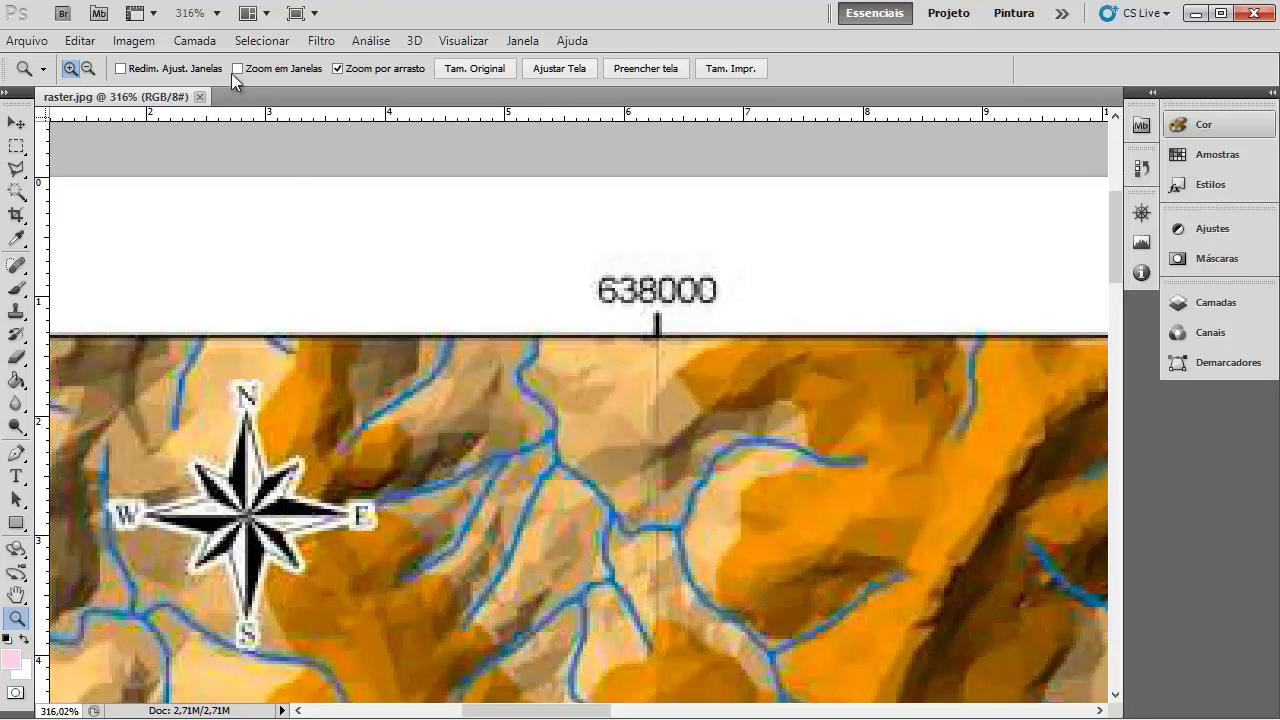
# Step: Place a vertical guide from the ruler exactly on the 638000 tick at the map's upper edge
pyautogui.click(443, 42)
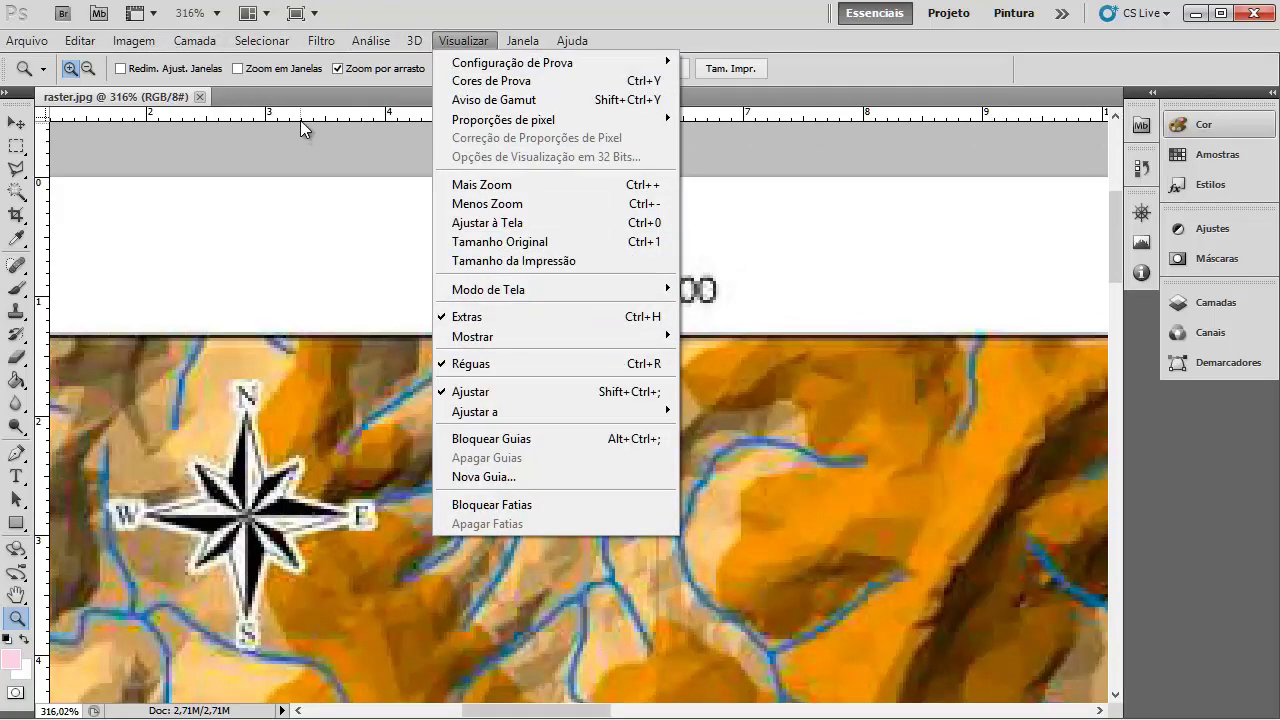
pyautogui.click(702, 16)
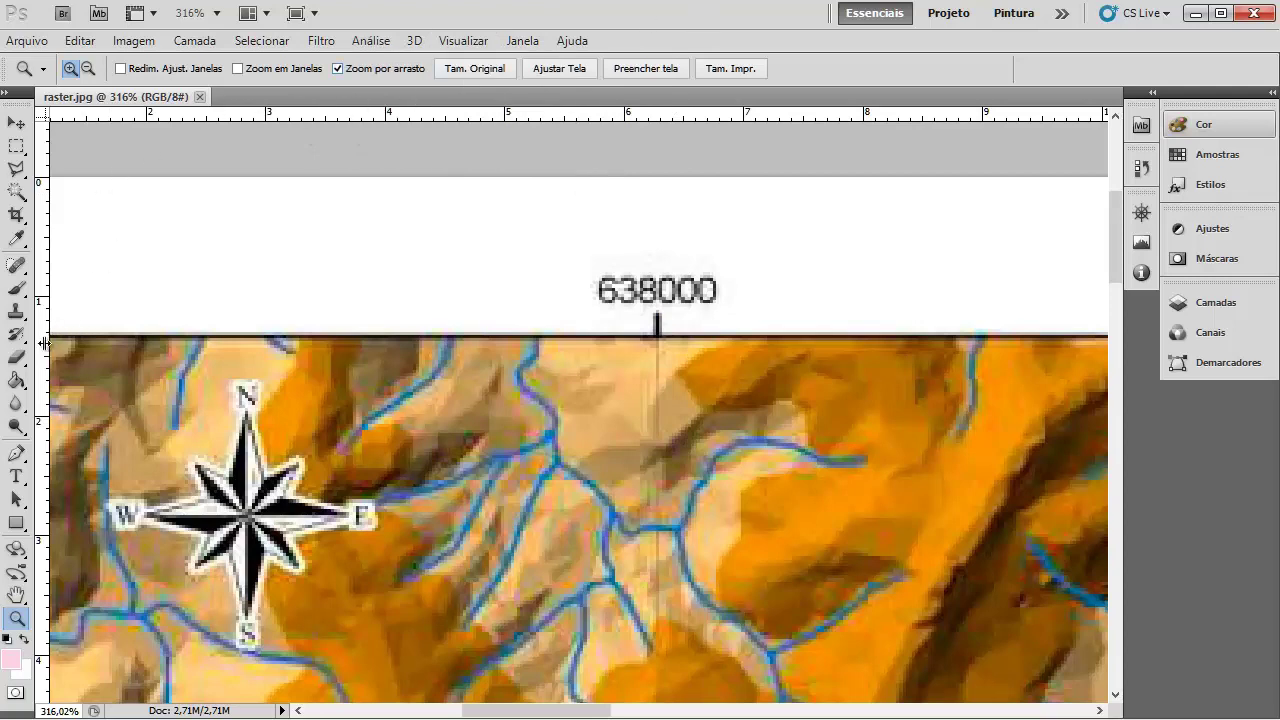
pyautogui.moveTo(44, 343); pyautogui.dragTo(657, 322)
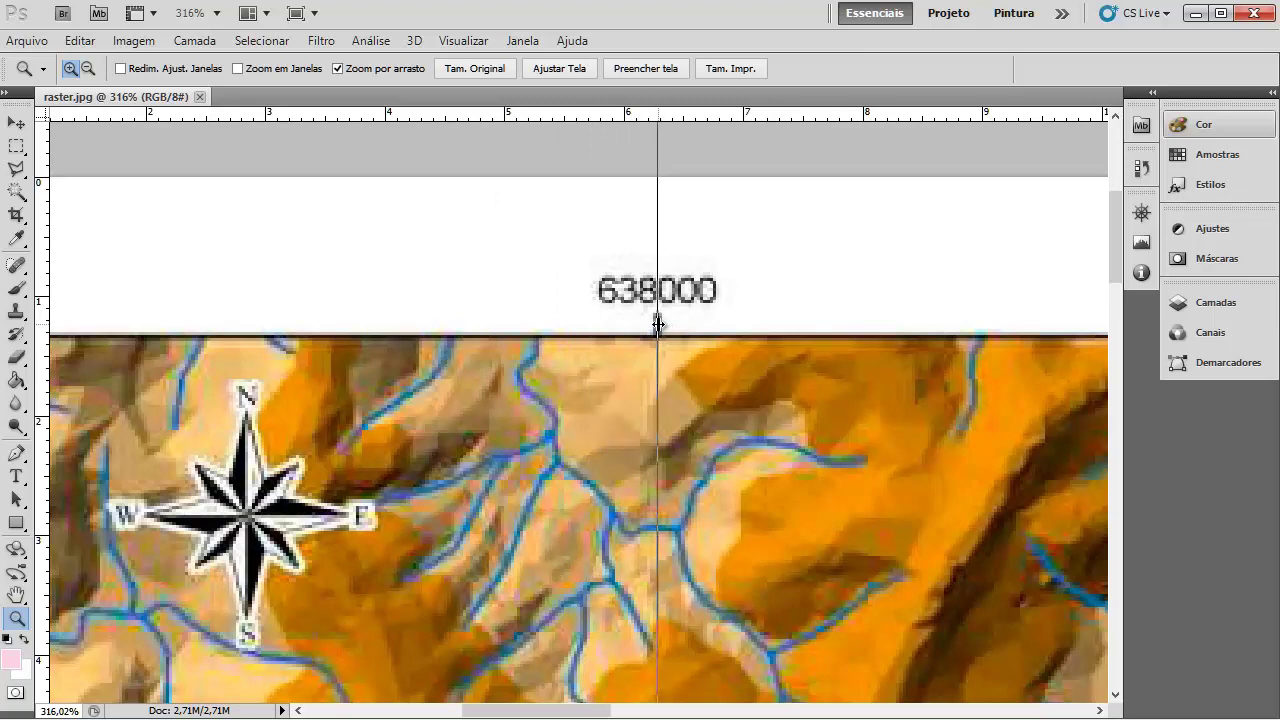
pyautogui.moveTo(657, 322); pyautogui.dragTo(657, 321)
# Step: Place a horizontal guide from the ruler along the faint 7789000 grid line
pyautogui.scroll(-3, 580, 330)
pyautogui.scroll(-8, 570, 328)
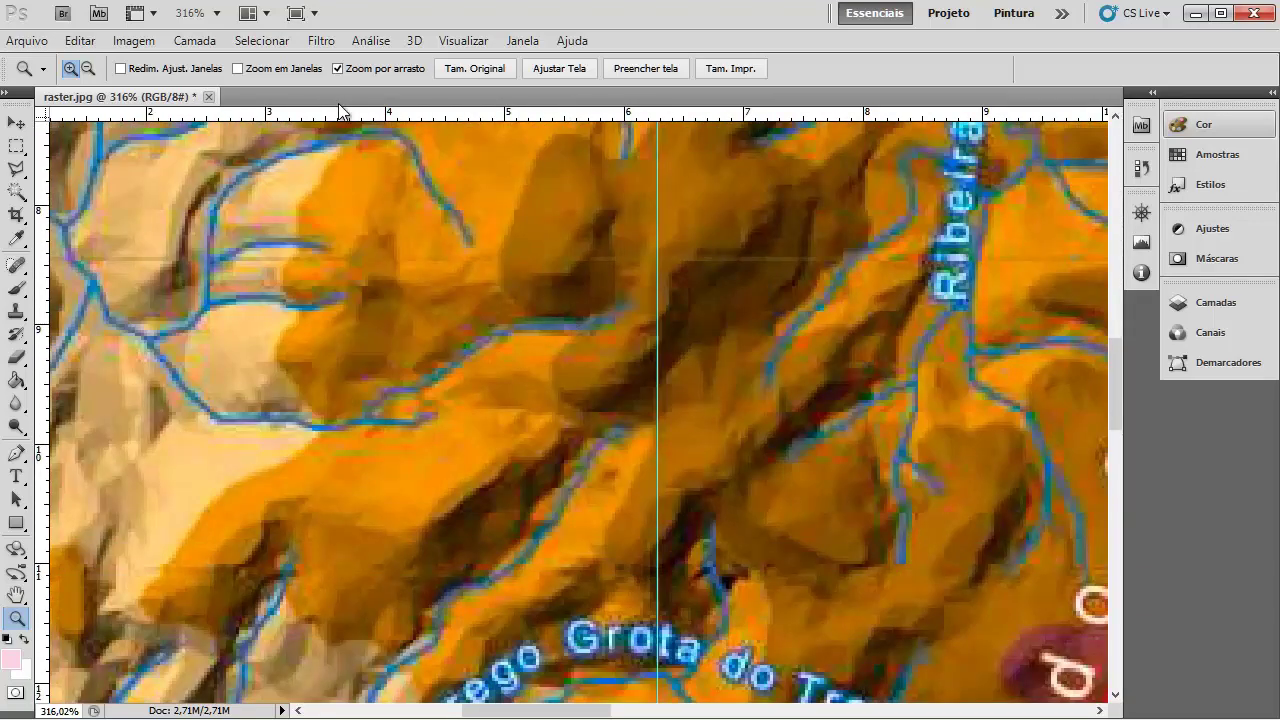
pyautogui.moveTo(324, 115); pyautogui.dragTo(328, 259)
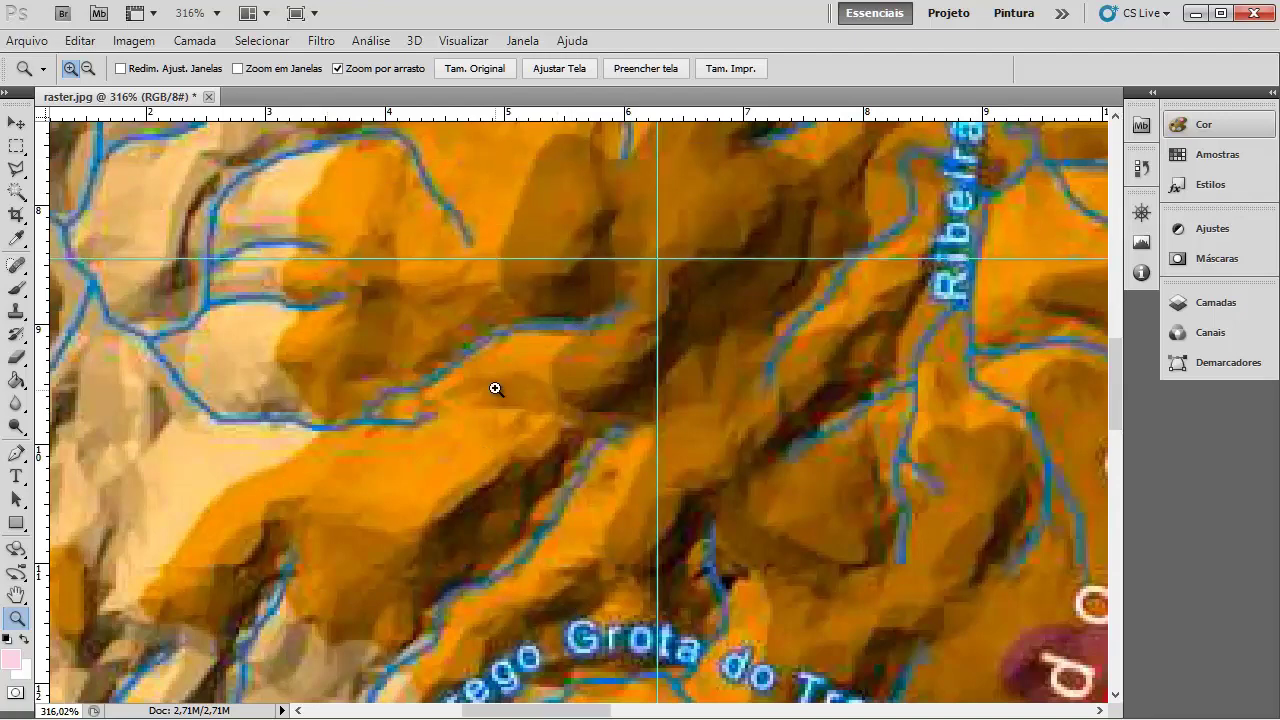
pyautogui.moveTo(545, 711); pyautogui.dragTo(475, 711)
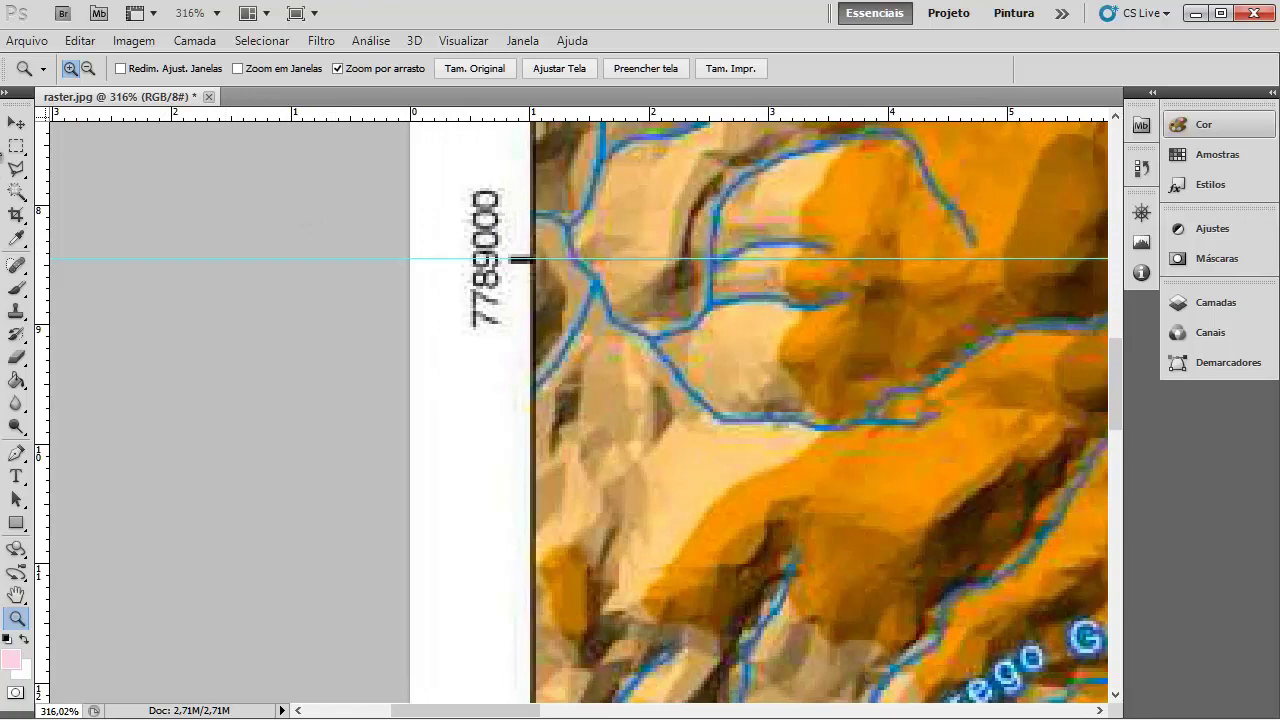
# Step: Reposition the horizontal guide onto the middle of the 7789000 tick mark, working at 1000% magnification
pyautogui.click(16, 122)
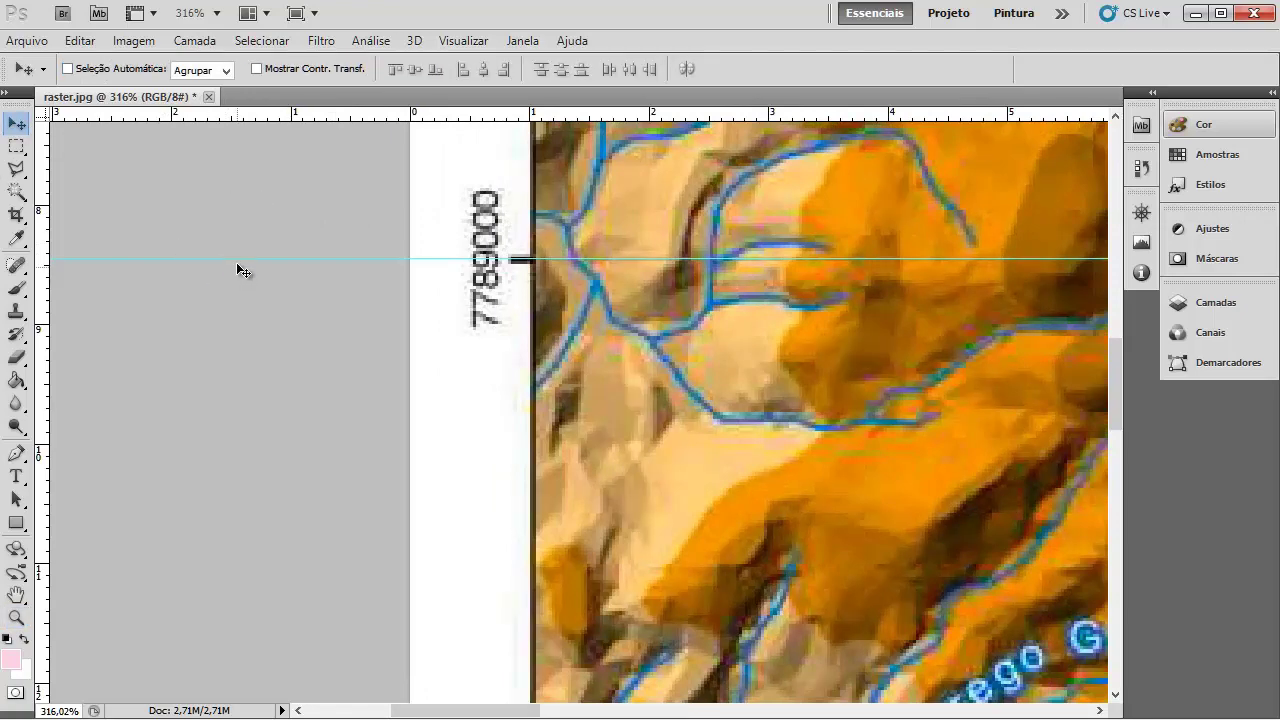
pyautogui.moveTo(236, 273); pyautogui.dragTo(239, 270)
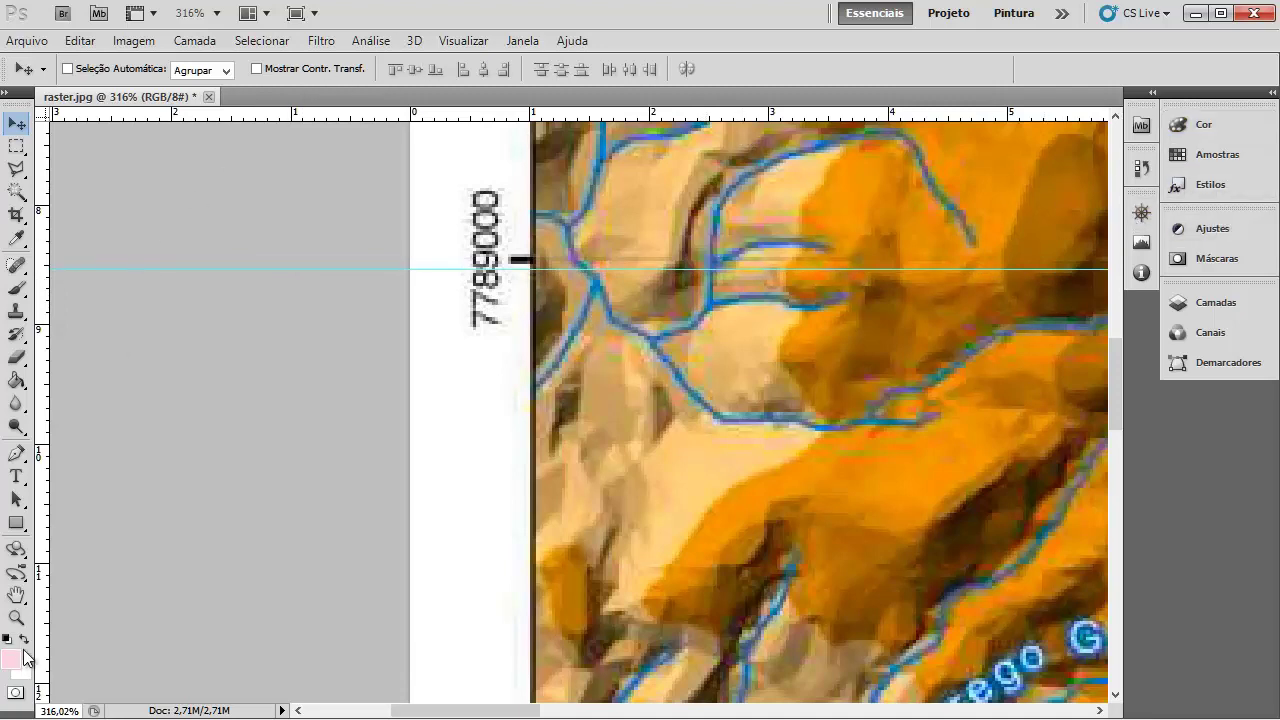
pyautogui.click(72, 711)
pyautogui.write('1000')
pyautogui.press('Return')
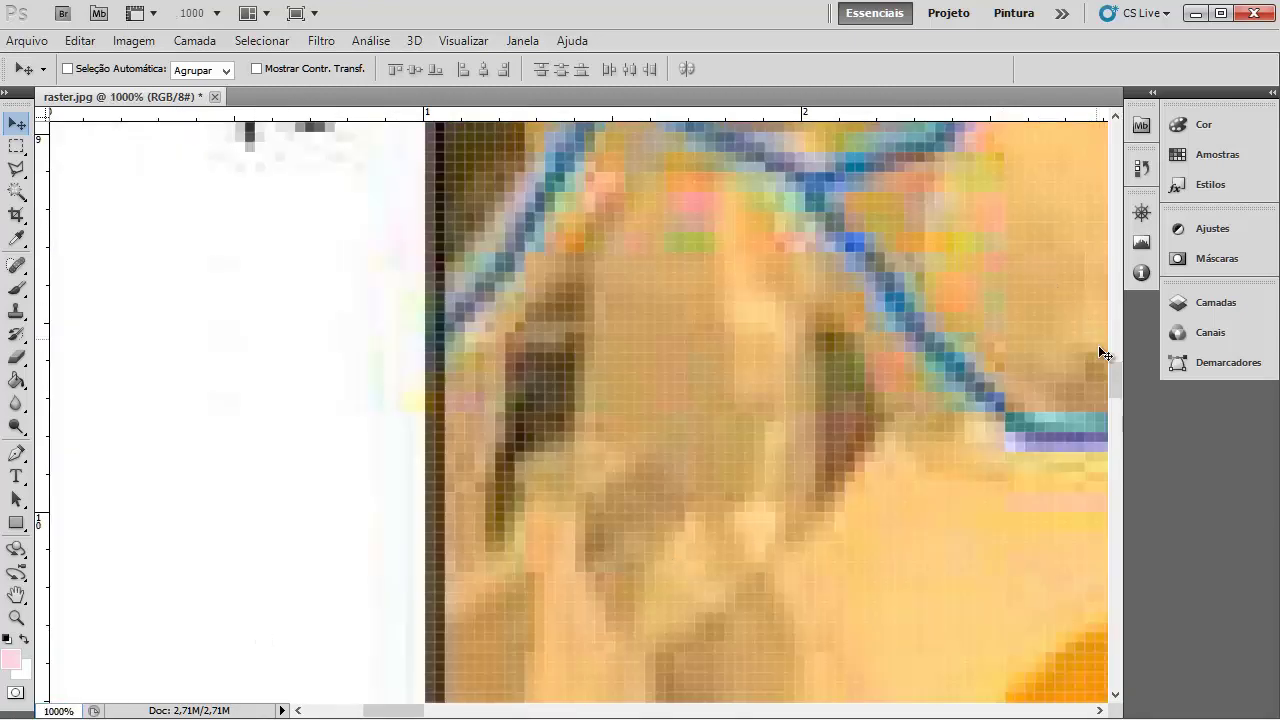
pyautogui.moveTo(1112, 375); pyautogui.dragTo(1111, 345)
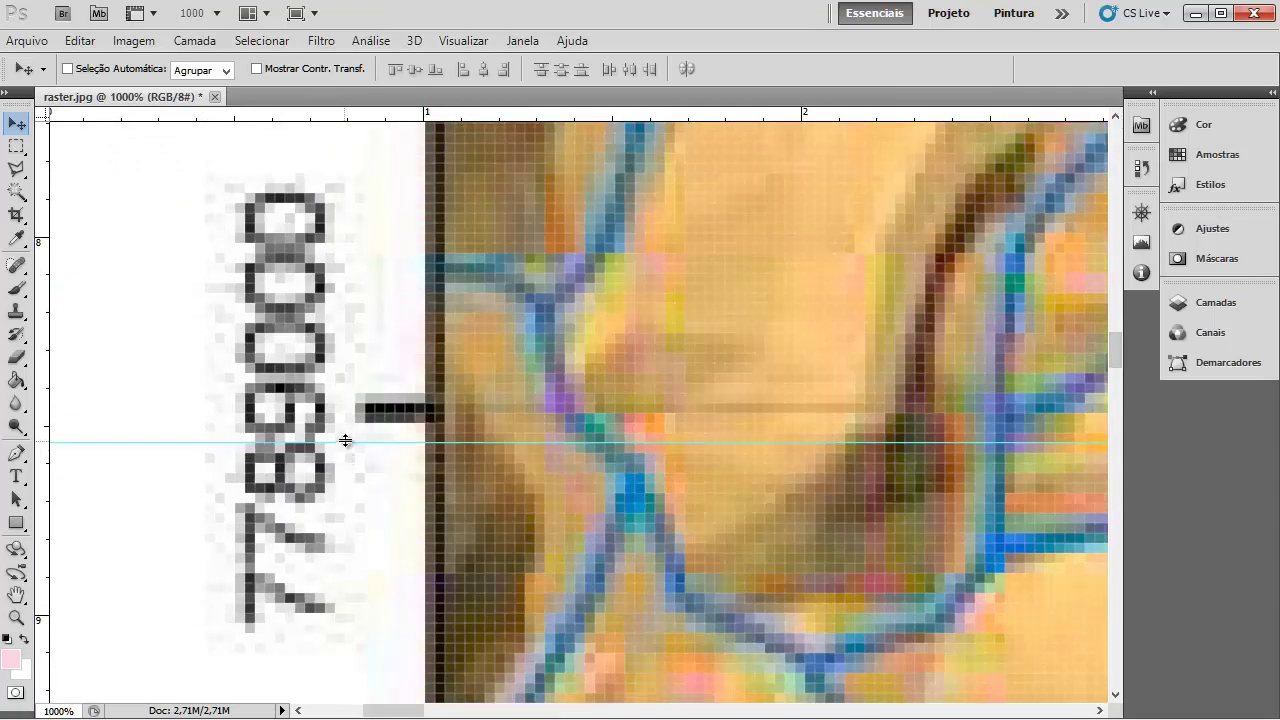
pyautogui.moveTo(345, 440); pyautogui.dragTo(345, 408)
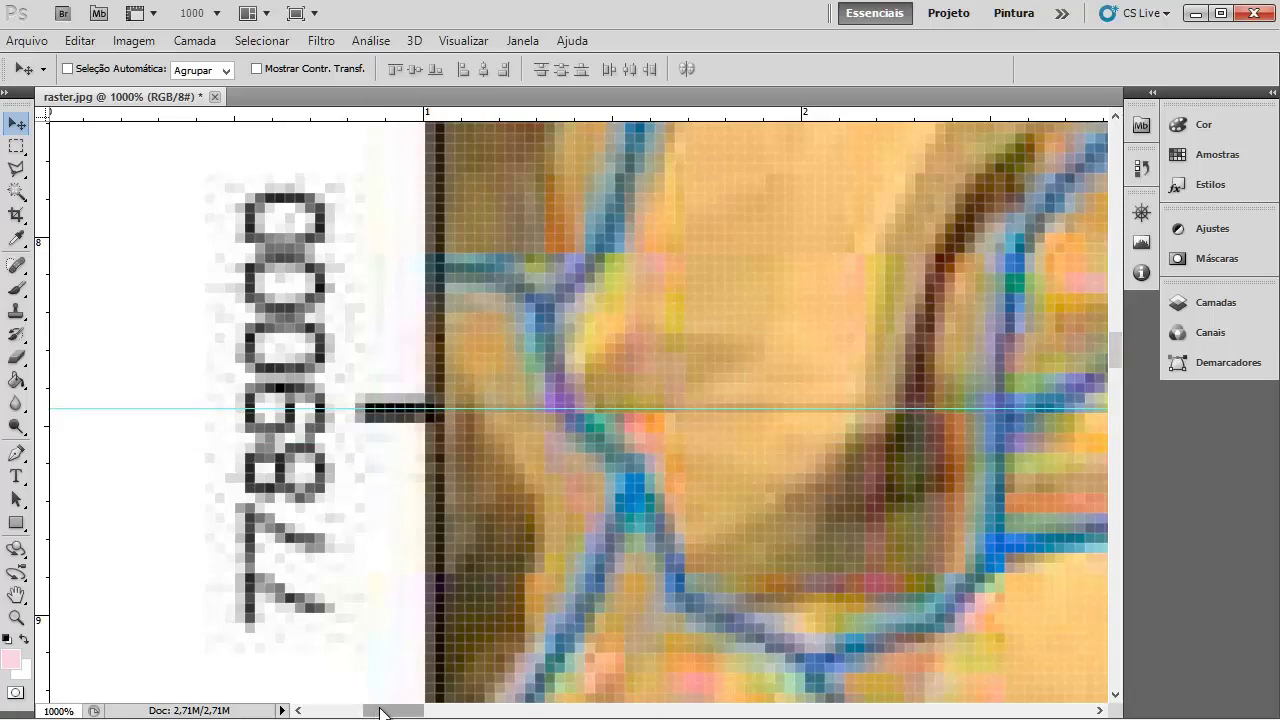
# Step: Display the Navigator and magnify the intersection of the 638000 and 7789000 guides to 3200%
pyautogui.moveTo(398, 711); pyautogui.dragTo(510, 711)
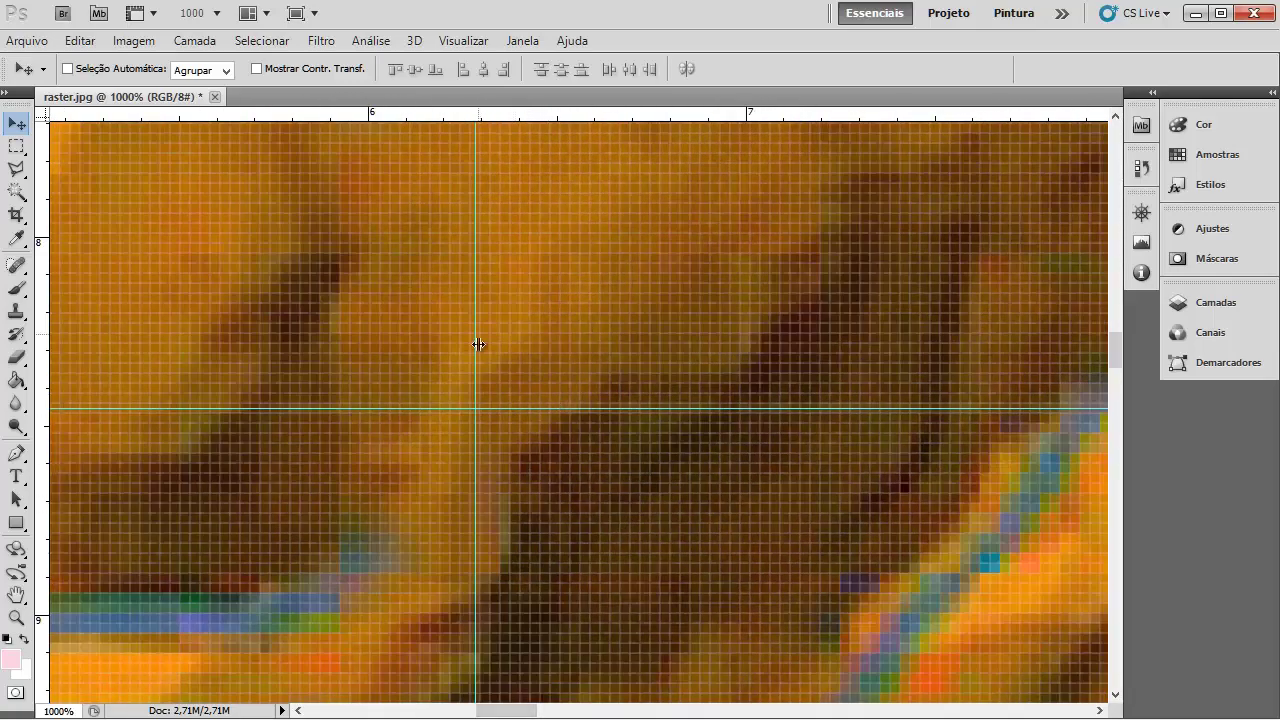
pyautogui.moveTo(1117, 346)
pyautogui.mouseDown()
pyautogui.moveTo(1108, 170)
pyautogui.moveTo(1099, 349)
pyautogui.mouseUp()
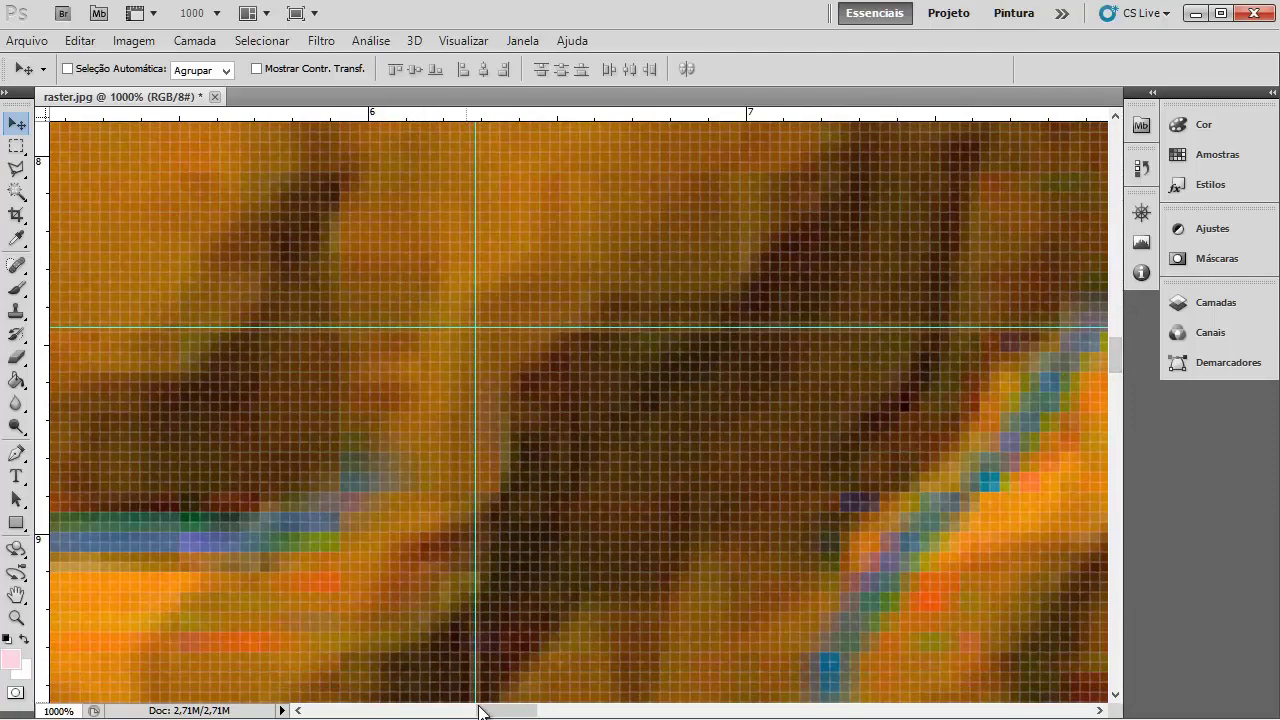
pyautogui.moveTo(482, 709); pyautogui.dragTo(475, 709)
pyautogui.scroll(4, 570, 270)
pyautogui.scroll(-1, 564, 300)
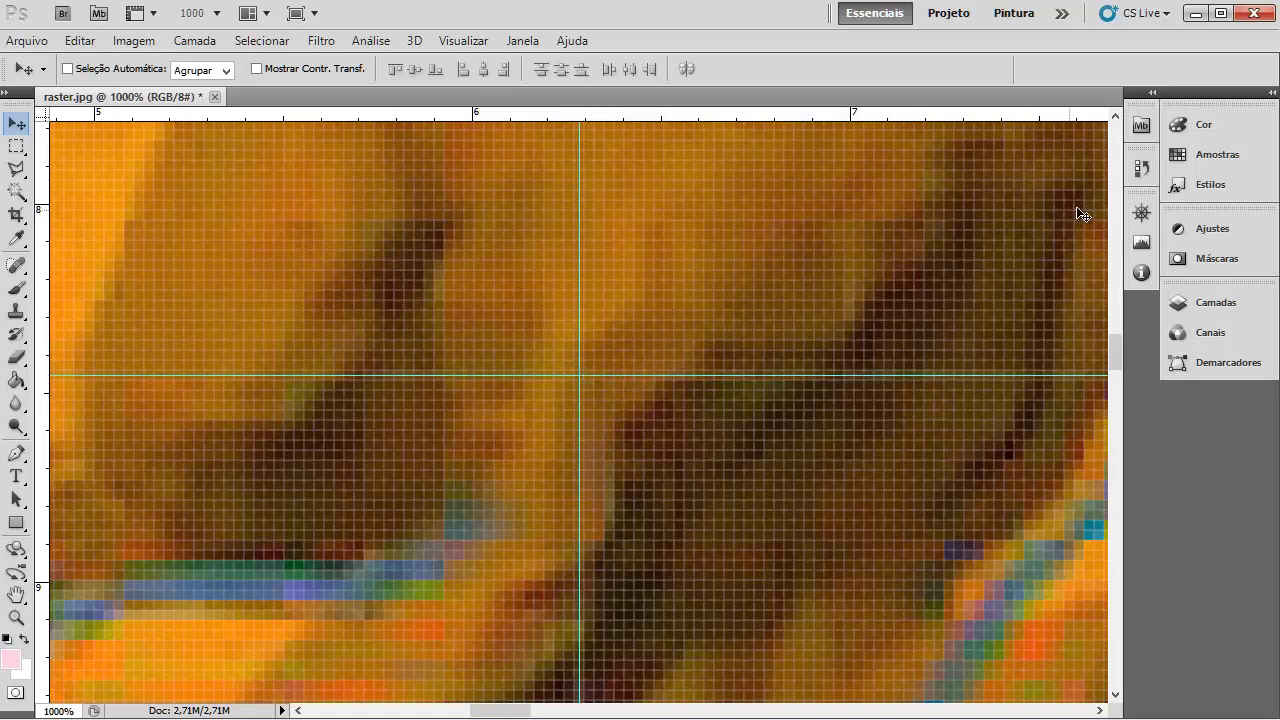
pyautogui.click(535, 44)
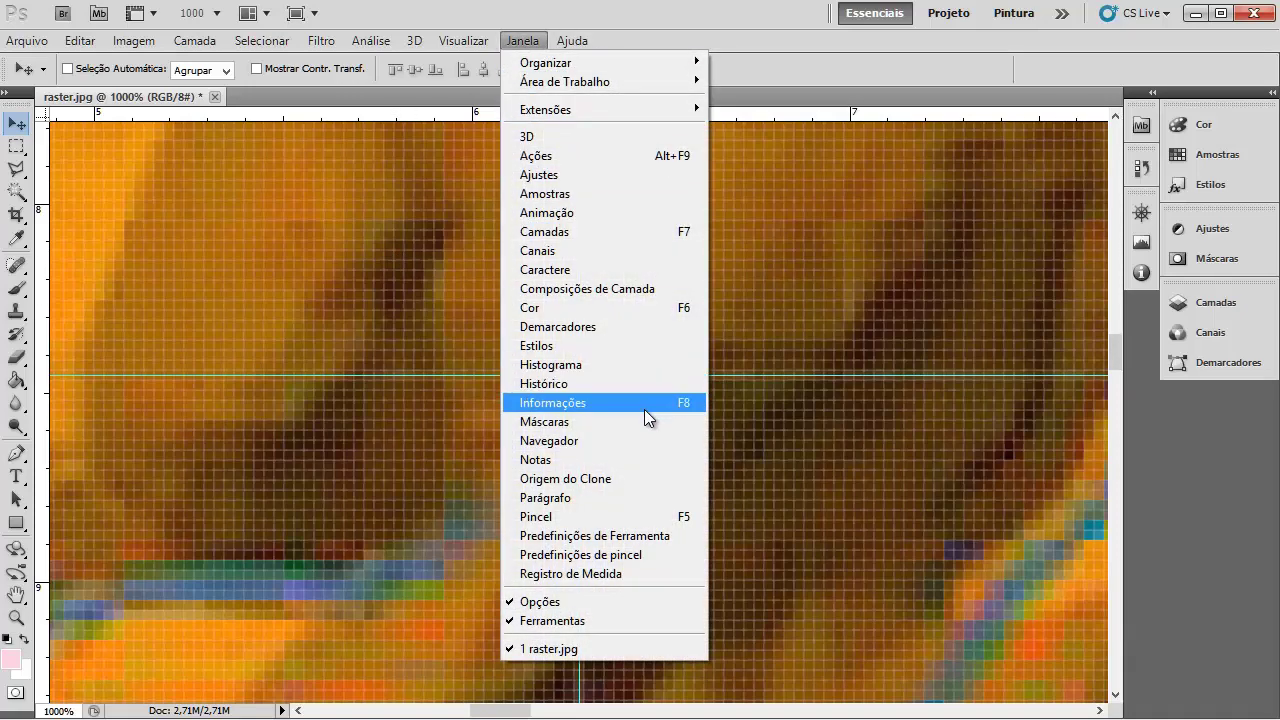
pyautogui.click(649, 440)
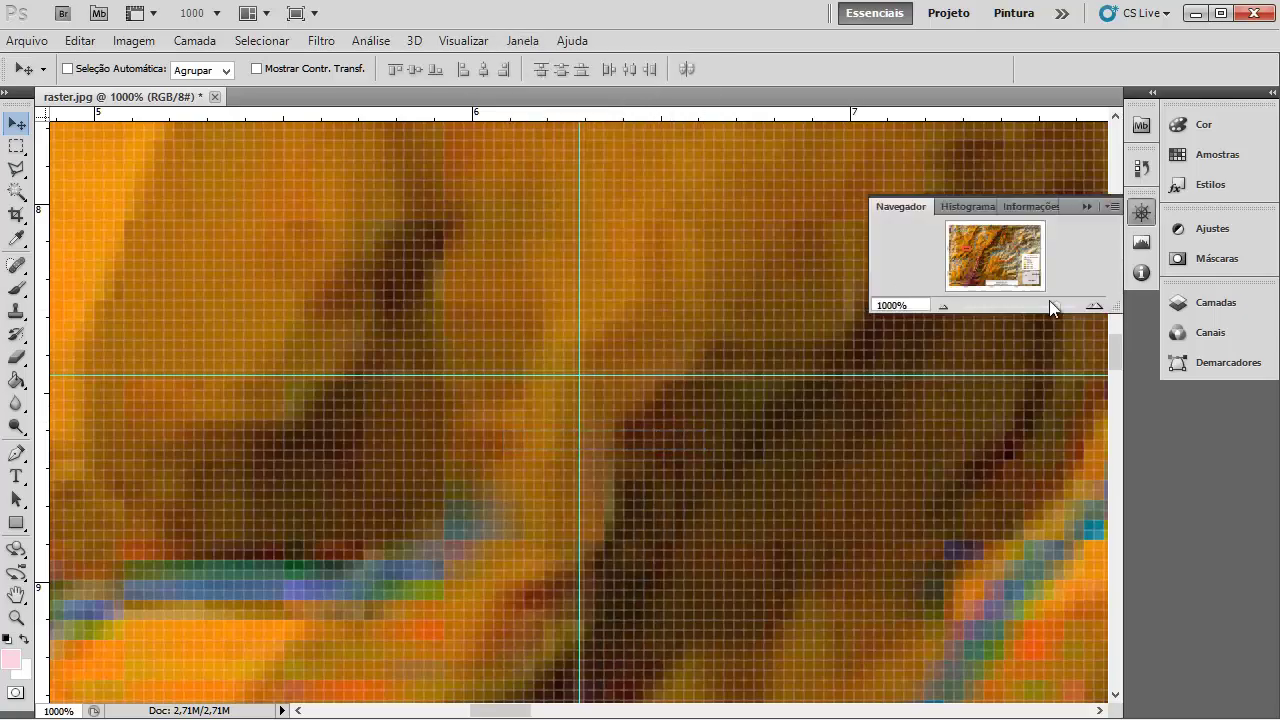
pyautogui.click(1093, 305)
pyautogui.click(1093, 305)
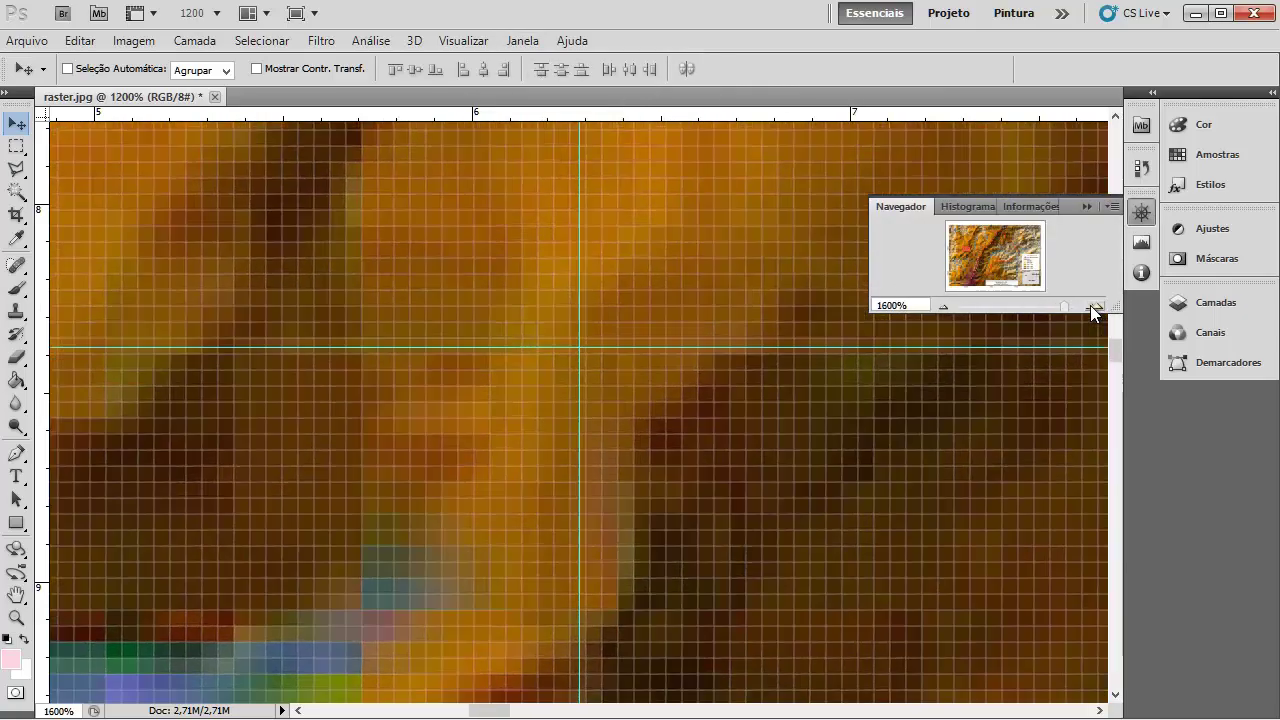
pyautogui.click(945, 303)
pyautogui.click(945, 303)
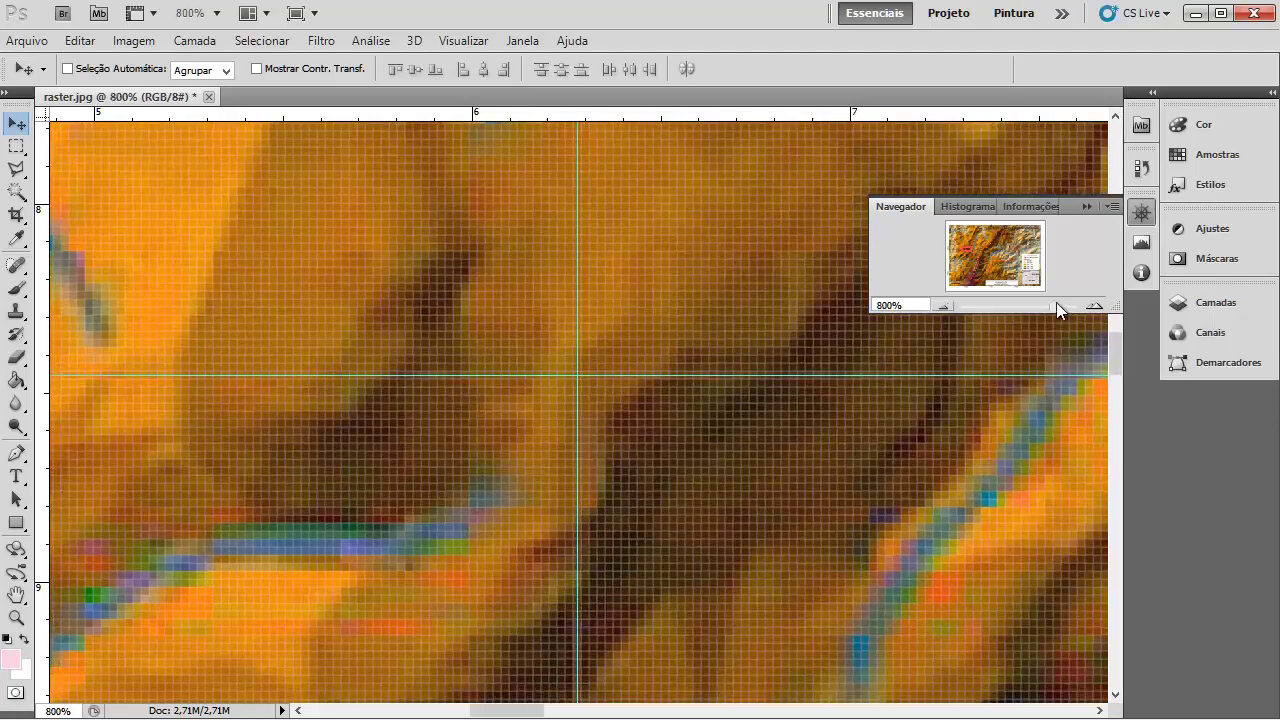
pyautogui.click(1097, 307)
pyautogui.click(1097, 307)
pyautogui.click(1097, 307)
pyautogui.click(1097, 307)
pyautogui.click(1097, 307)
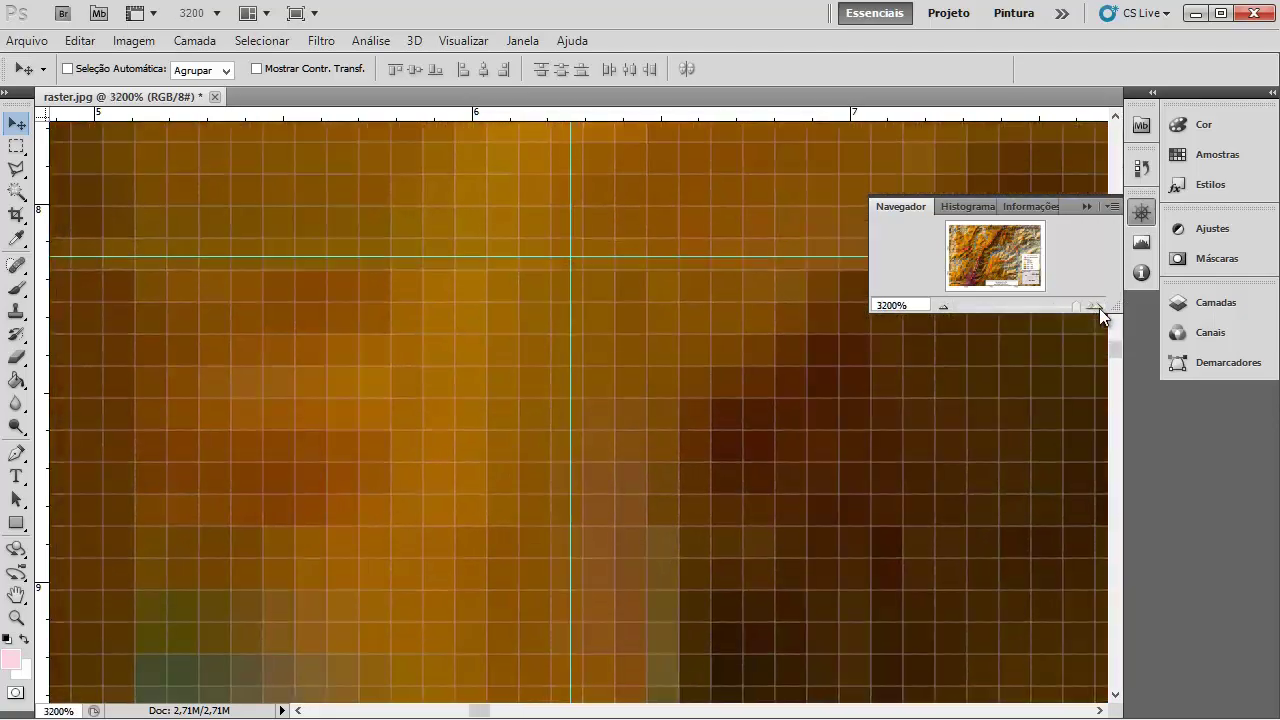
# Step: Nudge the vertical and horizontal guides so they cross in the centre of a single pixel
pyautogui.scroll(2, 752, 259)
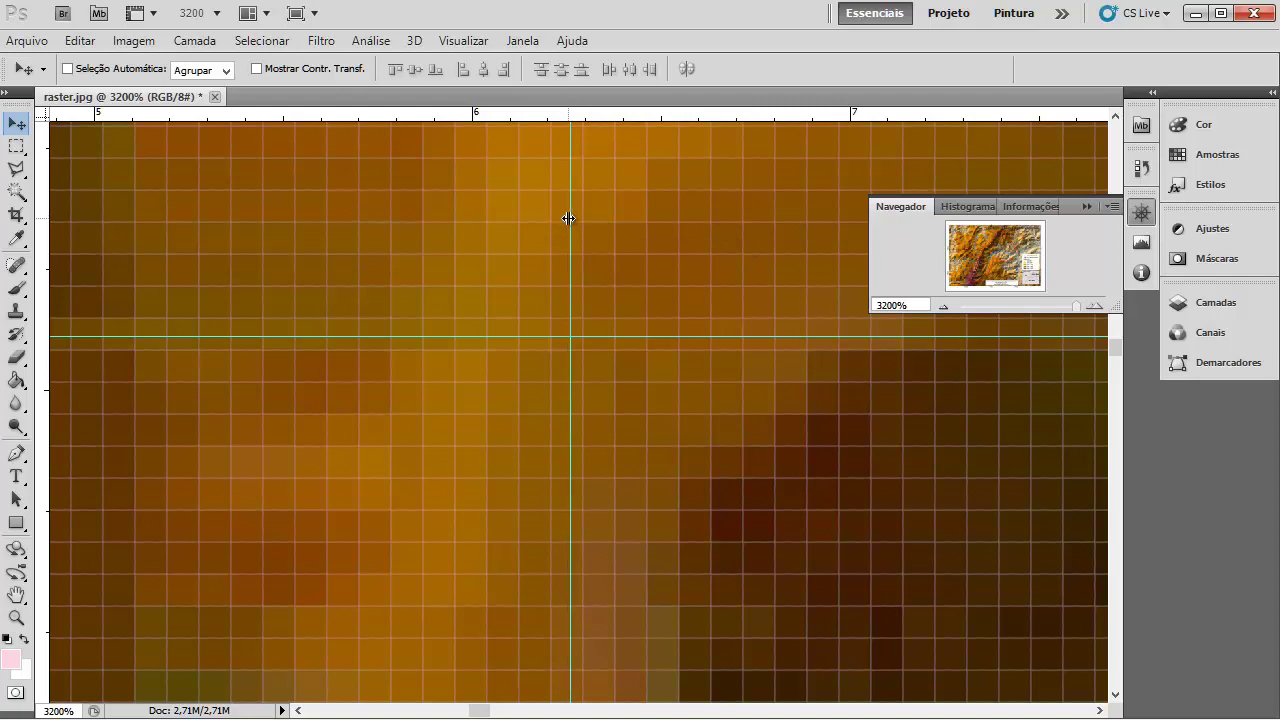
pyautogui.moveTo(566, 218); pyautogui.dragTo(563, 218)
pyautogui.moveTo(498, 336); pyautogui.dragTo(503, 338)
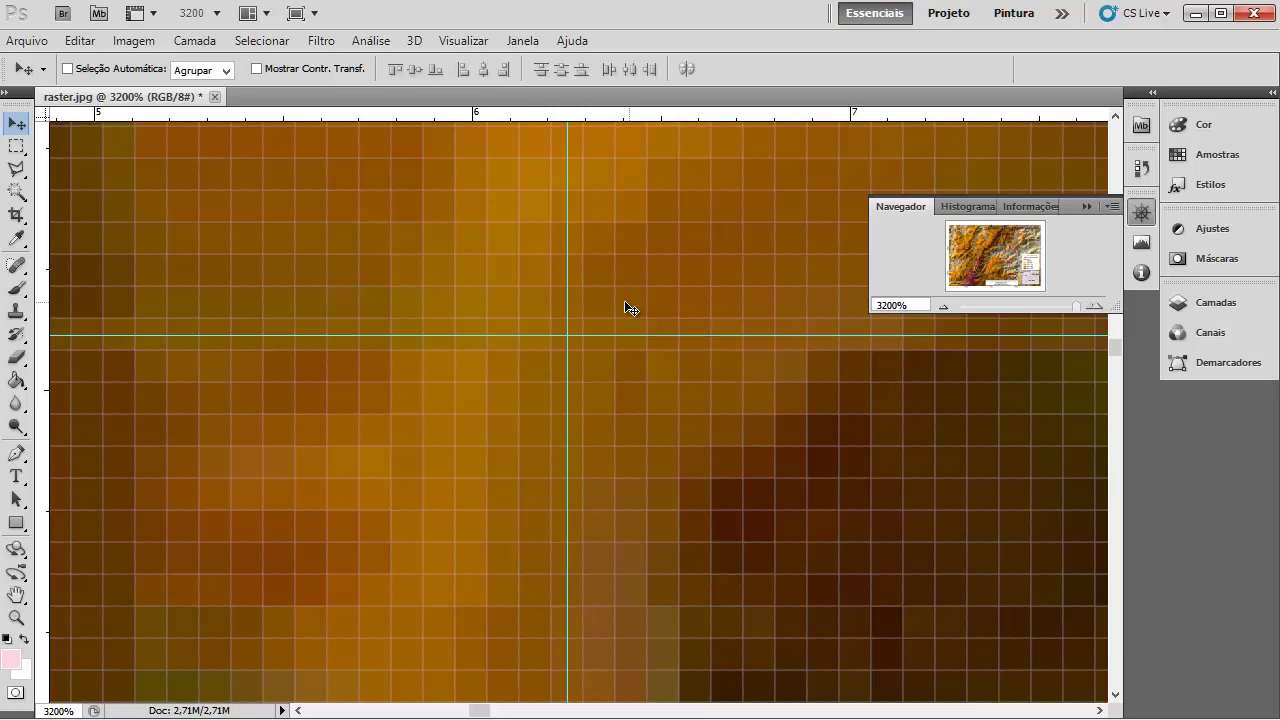
# Step: Select a cross three pixels wide and high, centred on the guide intersection, by combining rectangular marquee selections
pyautogui.click(17, 146)
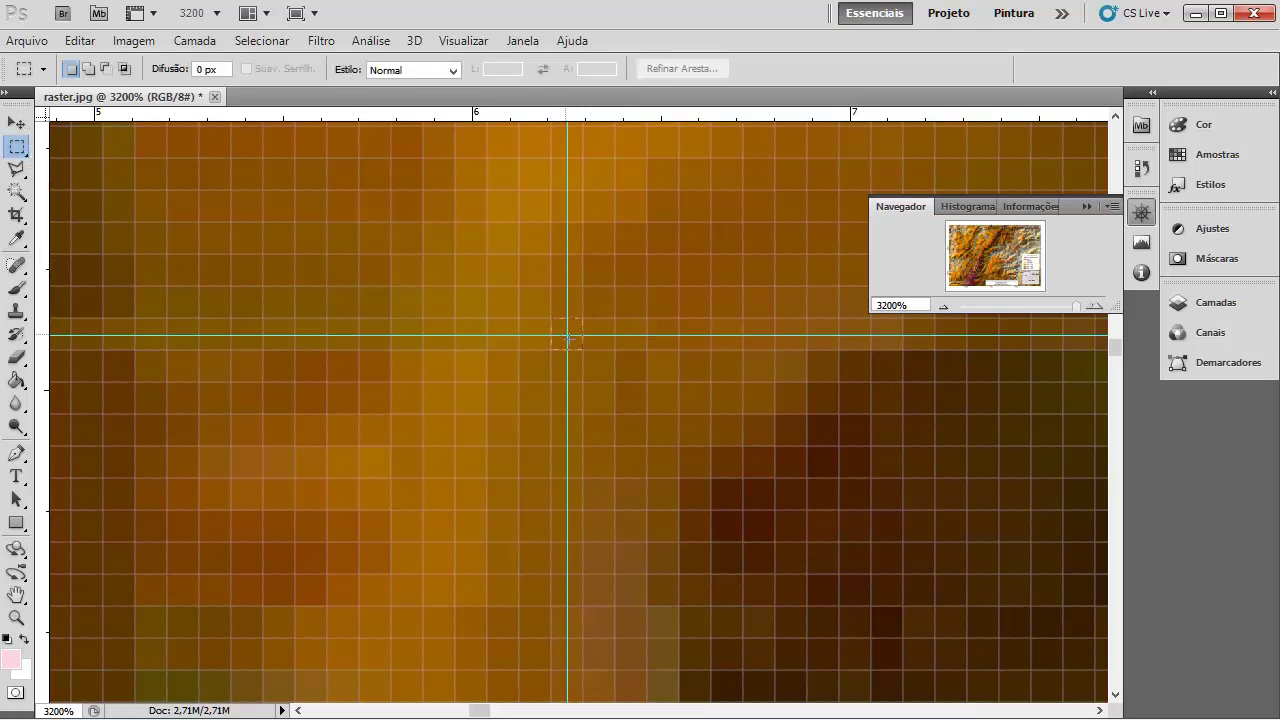
pyautogui.moveTo(567, 338); pyautogui.dragTo(568, 334)
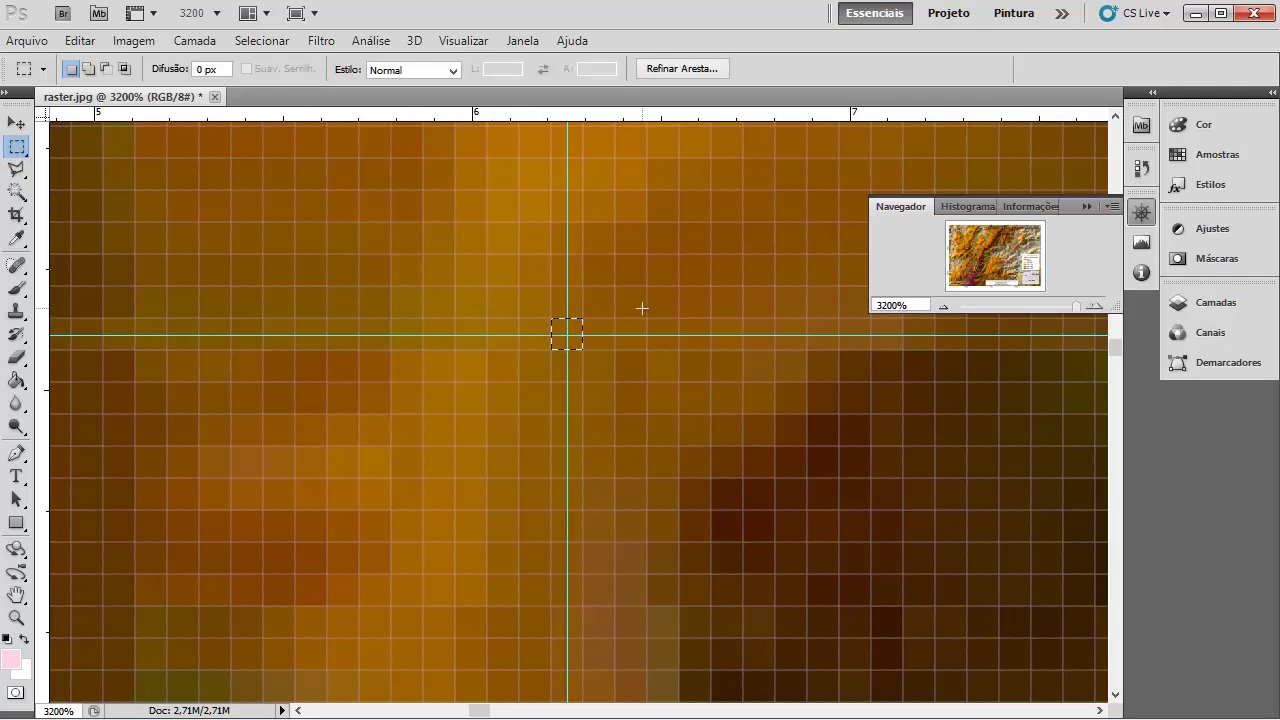
pyautogui.press('shift')
pyautogui.moveTo(552, 287); pyautogui.dragTo(582, 338)
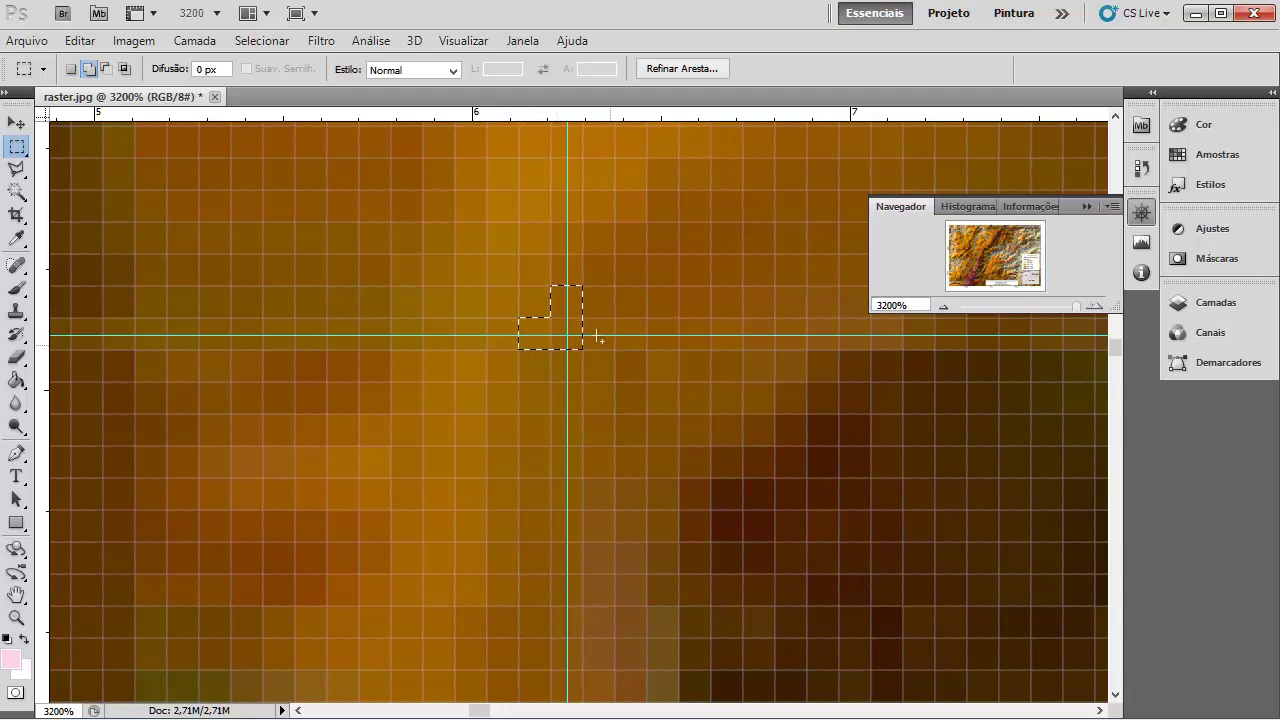
pyautogui.moveTo(584, 318); pyautogui.dragTo(583, 381)
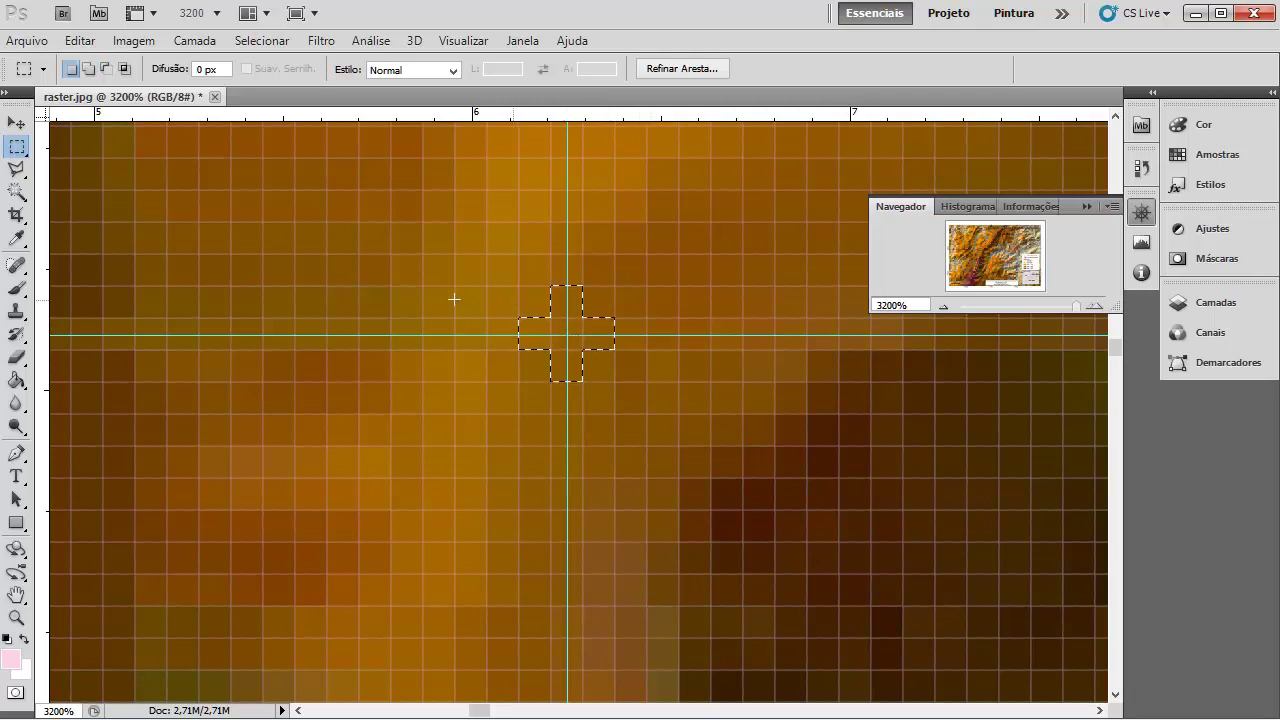
# Step: Activate the Paint Bucket tool in place of the Gradient tool
pyautogui.click(16, 380)
pyautogui.click(70, 379)
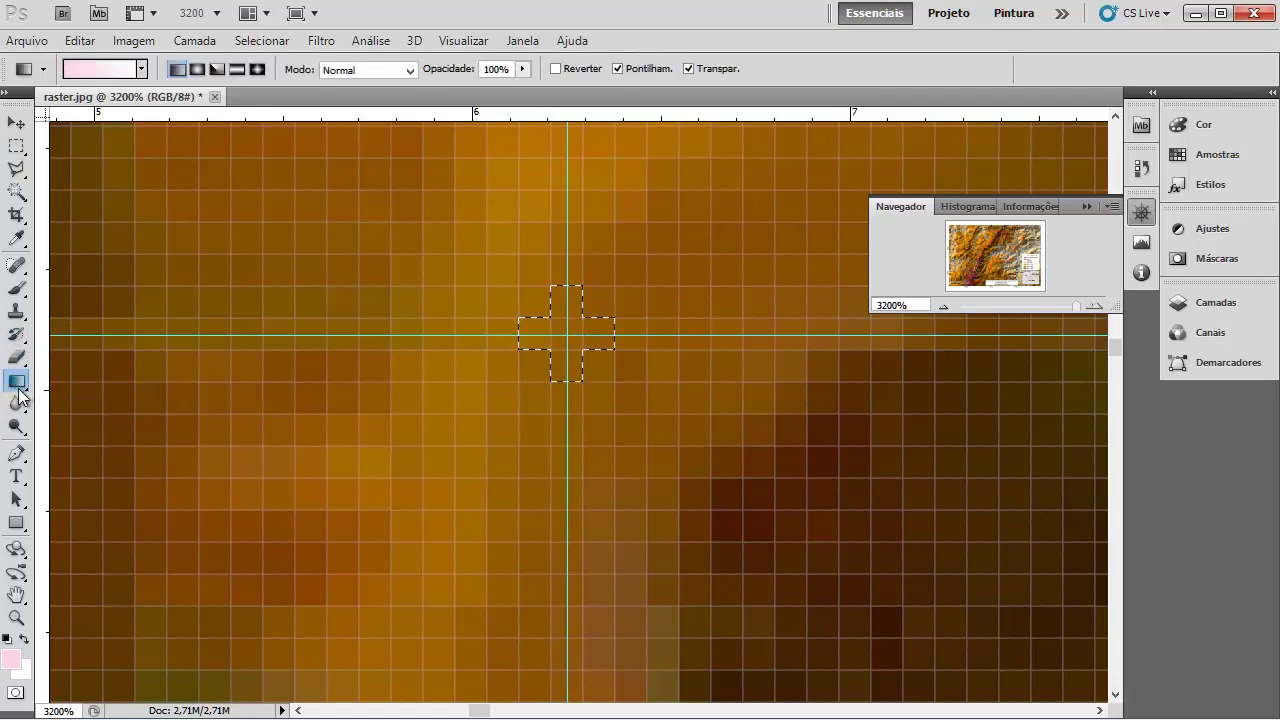
pyautogui.click(19, 390)
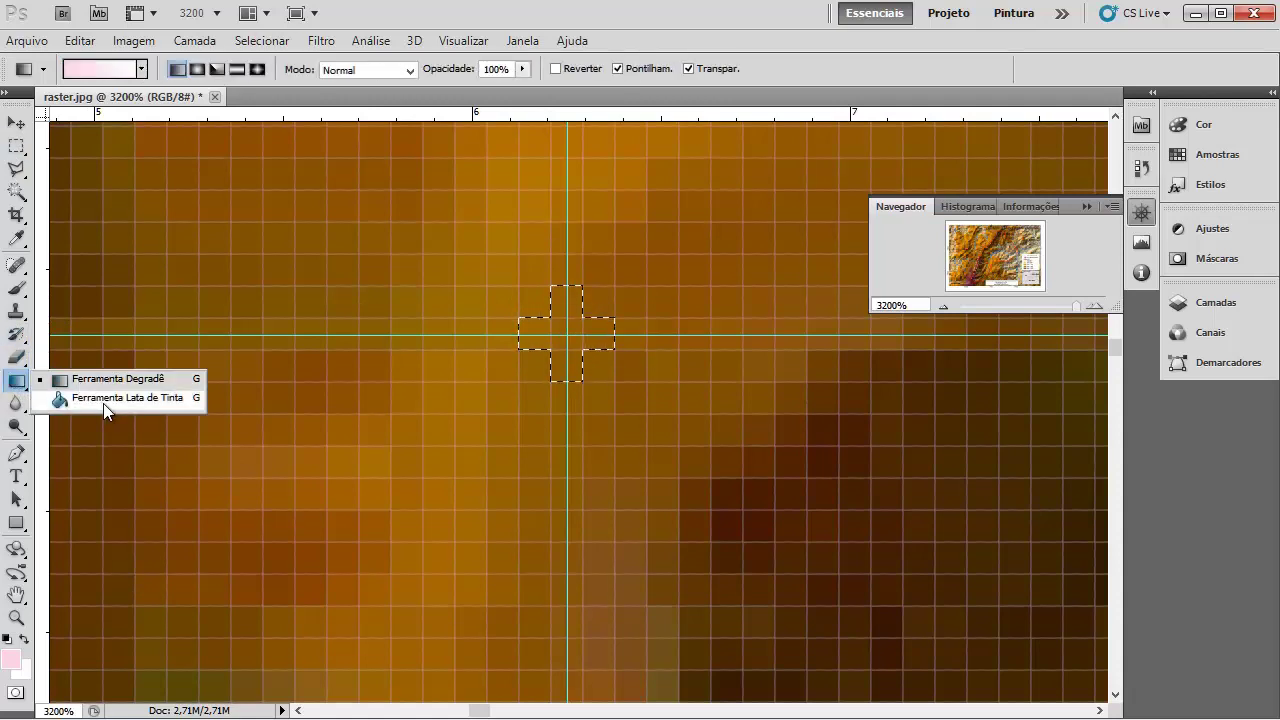
pyautogui.click(103, 403)
pyautogui.click(17, 385)
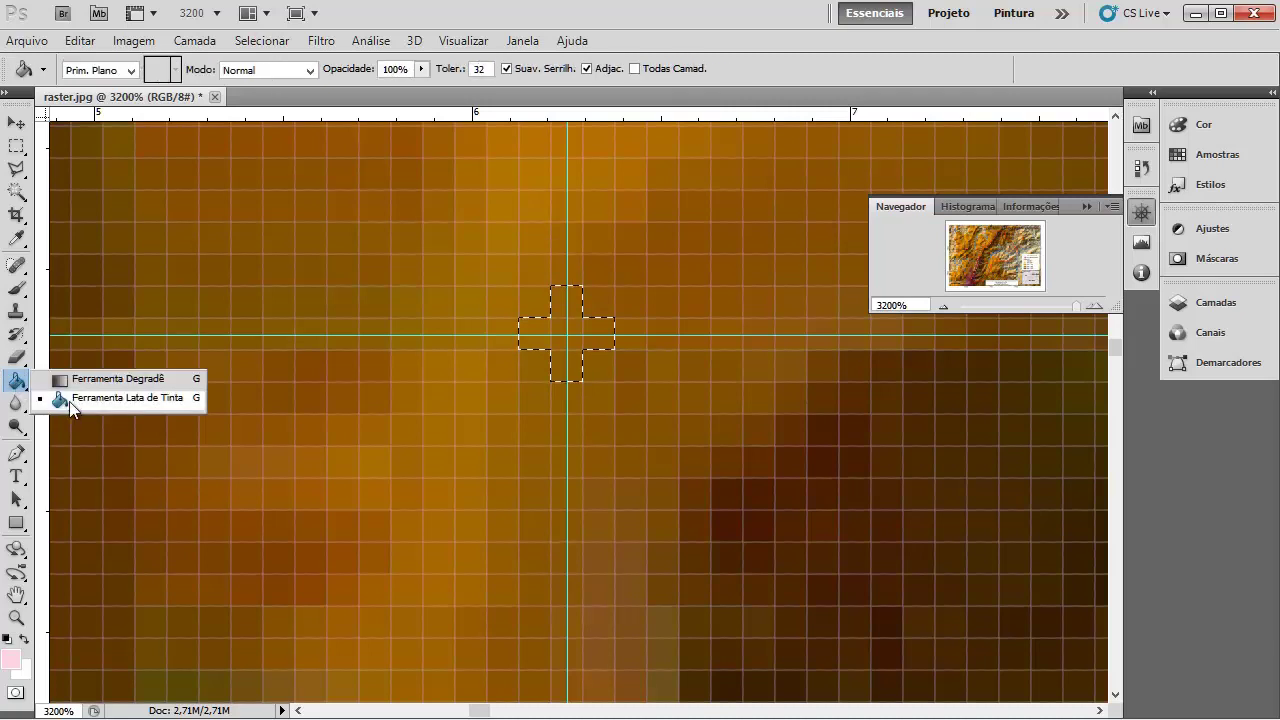
pyautogui.click(109, 398)
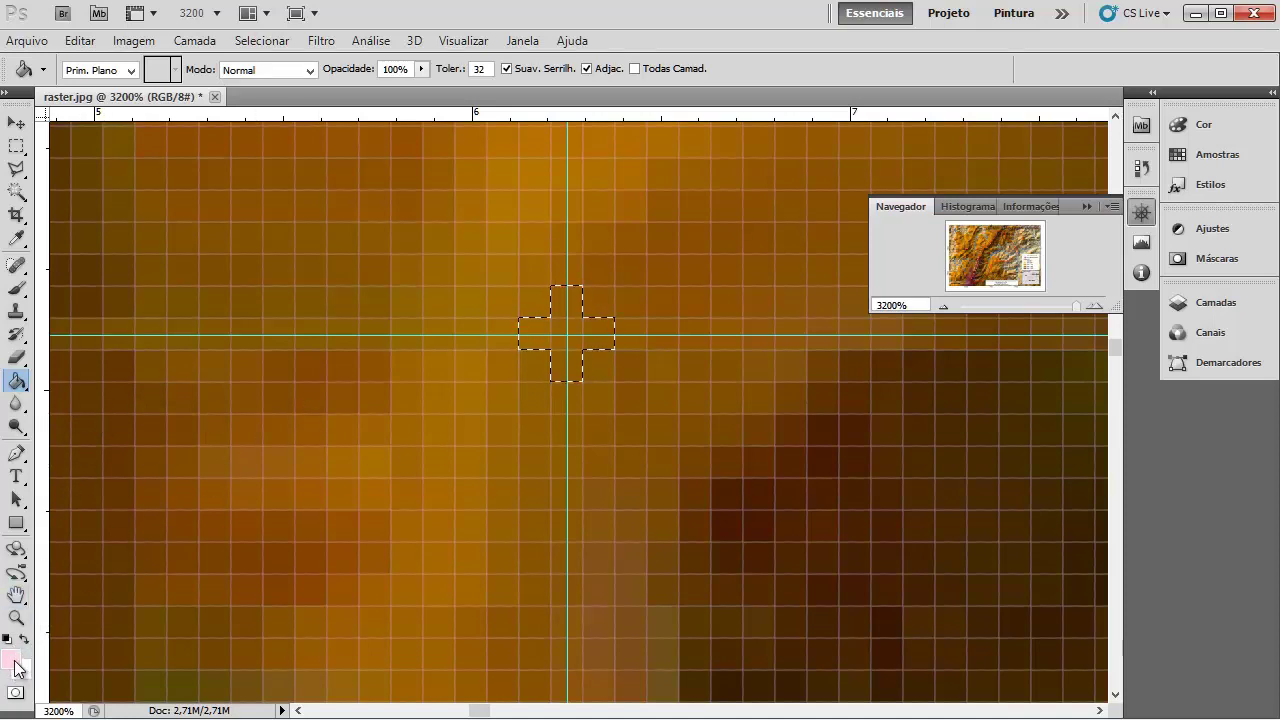
# Step: Undock the toolbox into the image area and set the foreground colour to black (000000)
pyautogui.press('i')
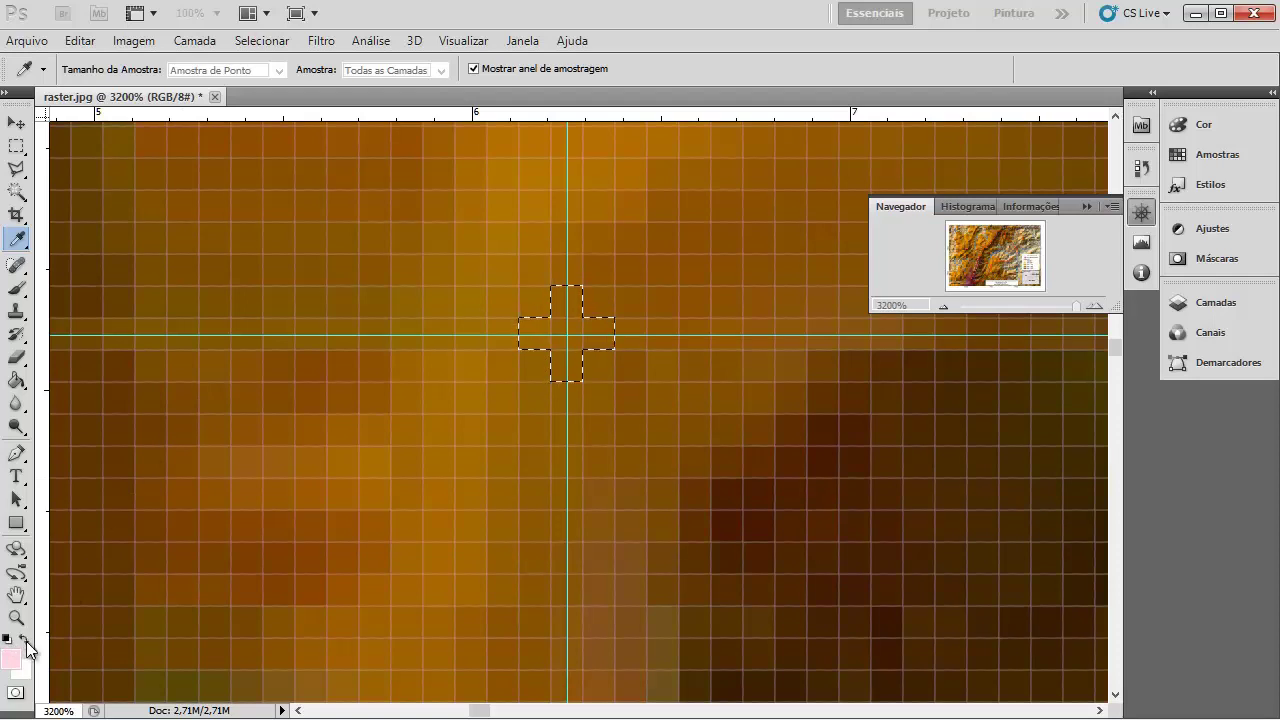
pyautogui.moveTo(18, 94); pyautogui.dragTo(74, 61)
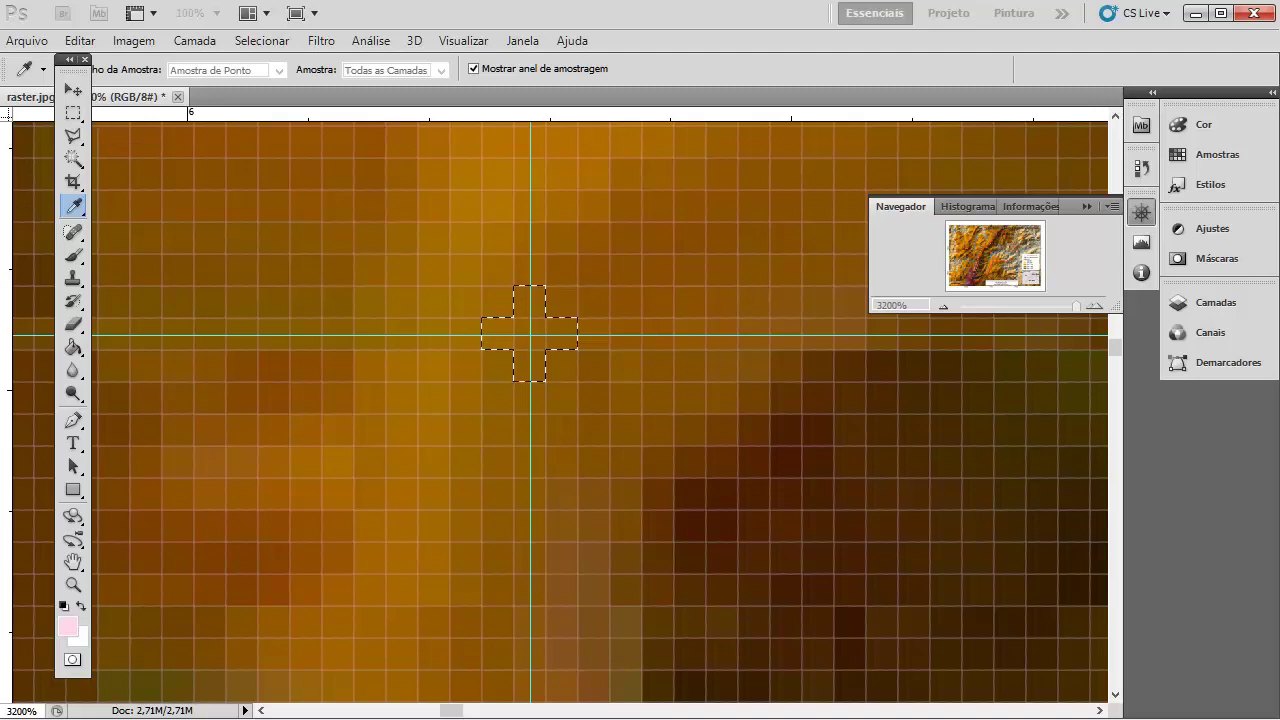
pyautogui.click(67, 626)
pyautogui.moveTo(164, 257); pyautogui.dragTo(713, 162)
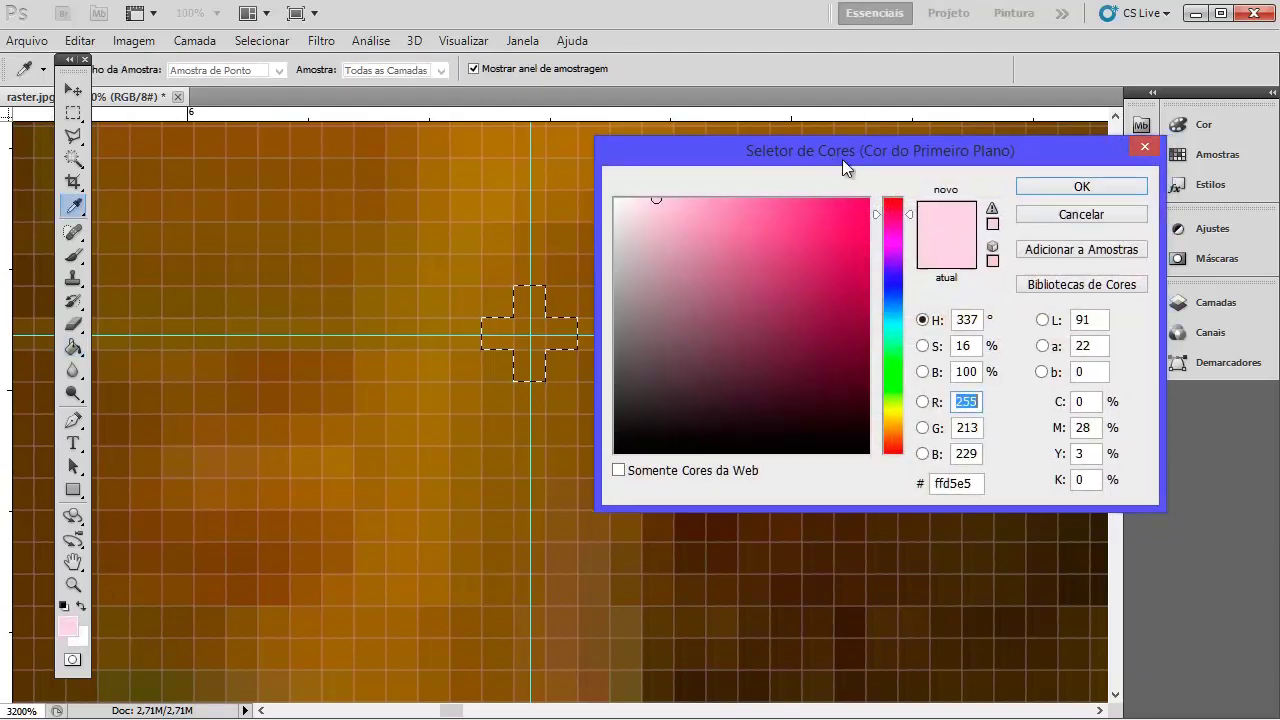
pyautogui.moveTo(842, 159); pyautogui.dragTo(878, 168)
pyautogui.click(947, 310)
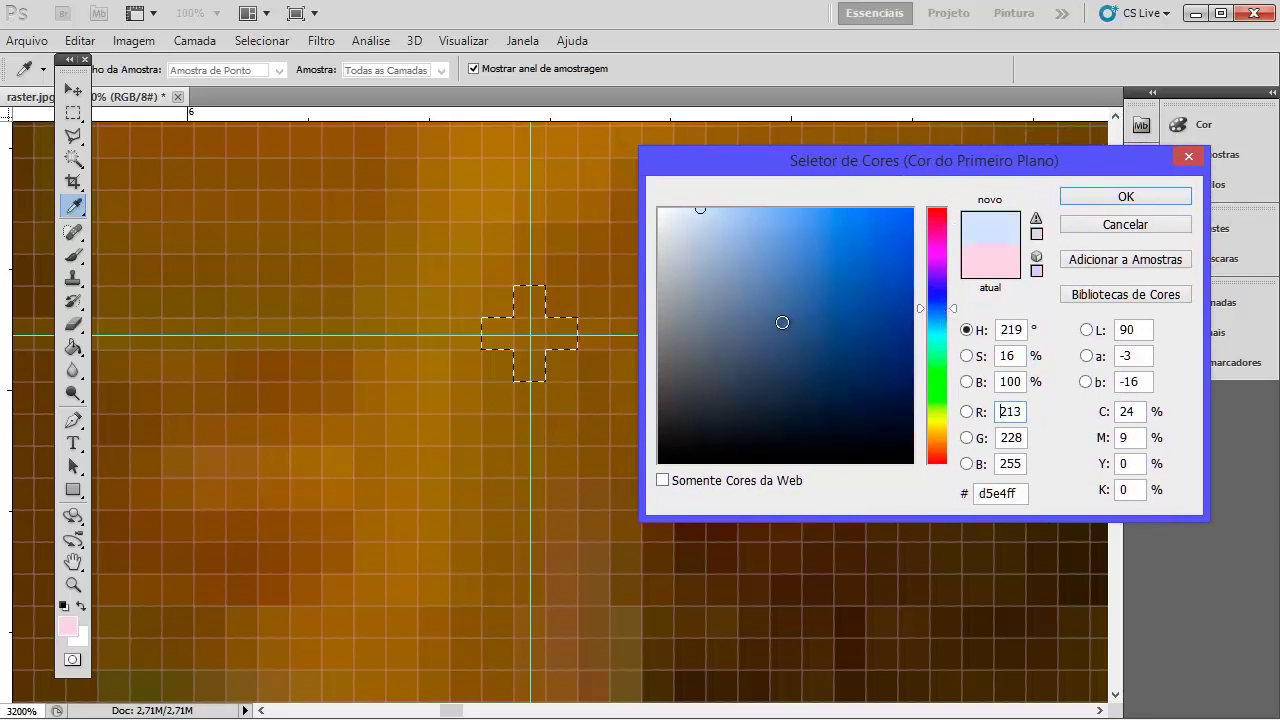
pyautogui.click(890, 287)
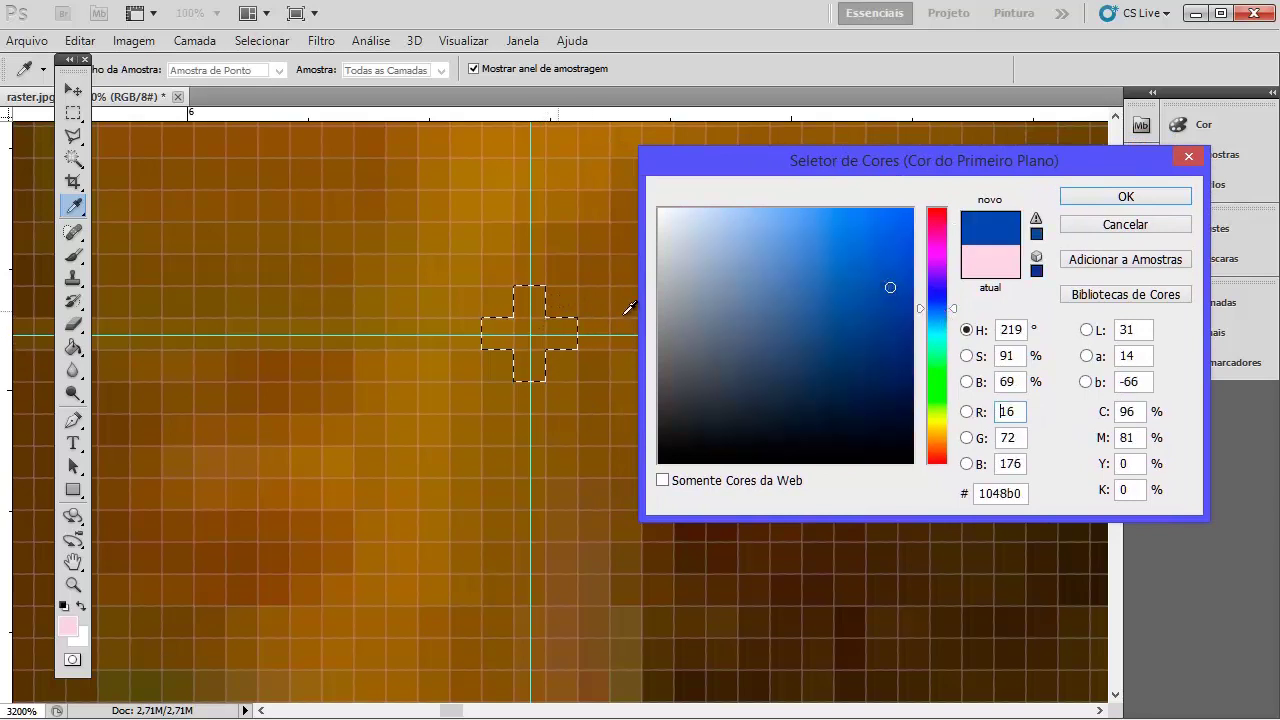
pyautogui.click(898, 212)
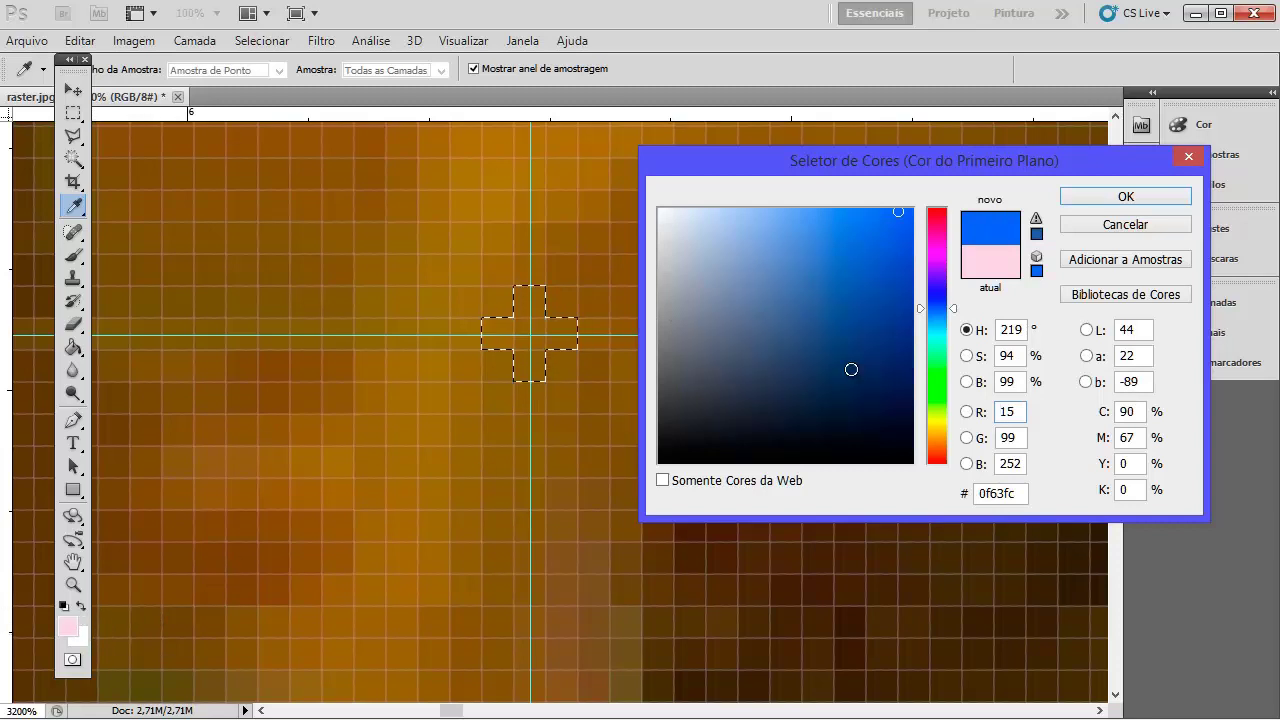
pyautogui.moveTo(893, 445); pyautogui.dragTo(909, 491)
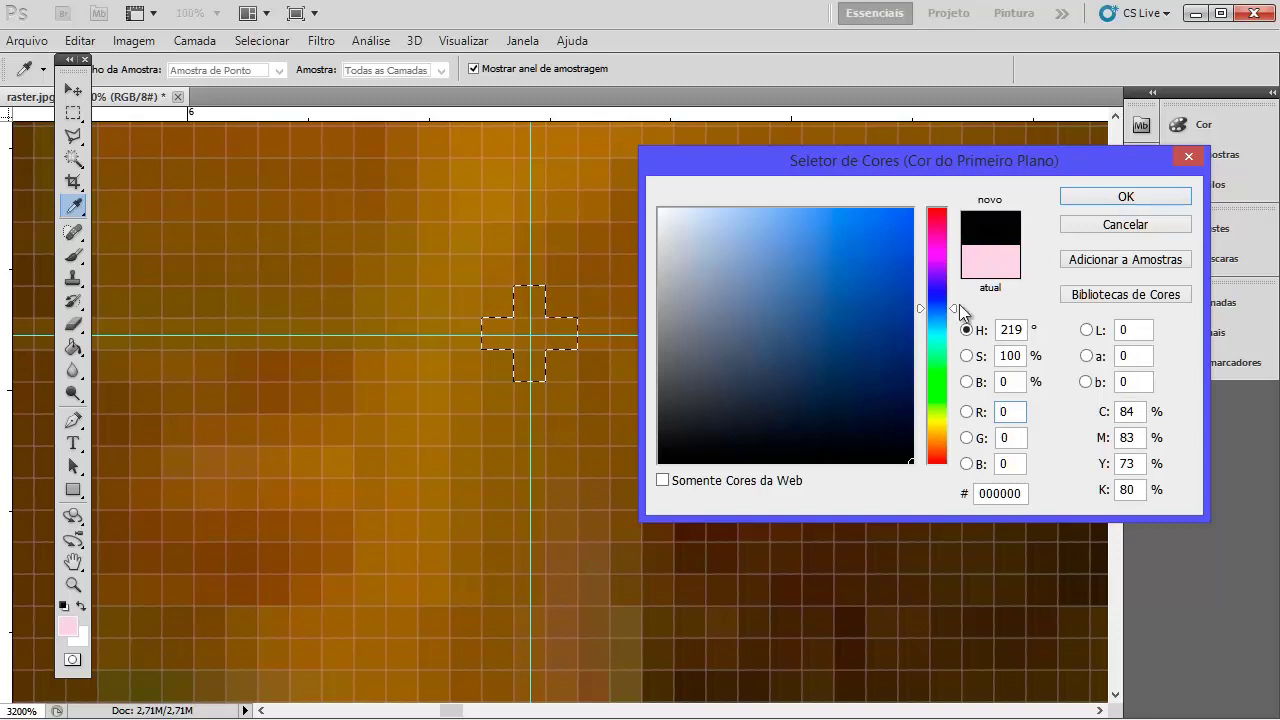
pyautogui.moveTo(1003, 411); pyautogui.dragTo(1014, 409)
pyautogui.click(1092, 201)
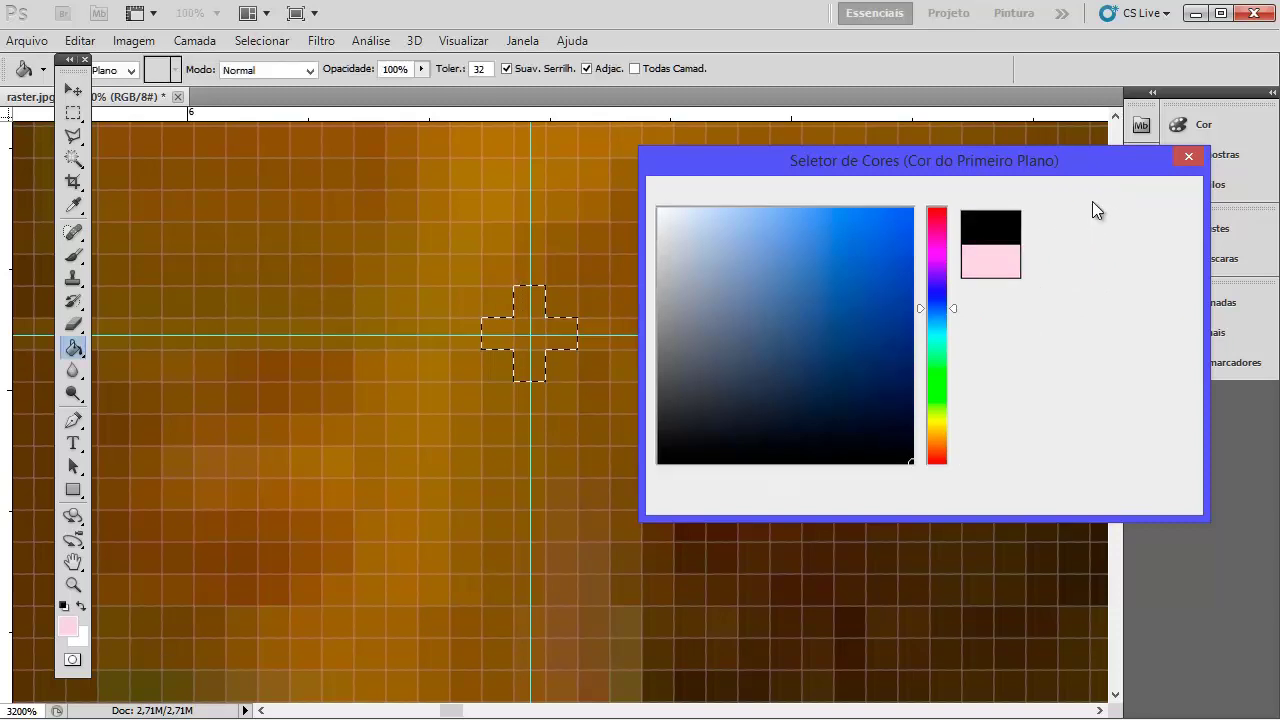
# Step: Fill the cross-shaped selection at the guide intersection with black using the Paint Bucket
pyautogui.click(82, 356)
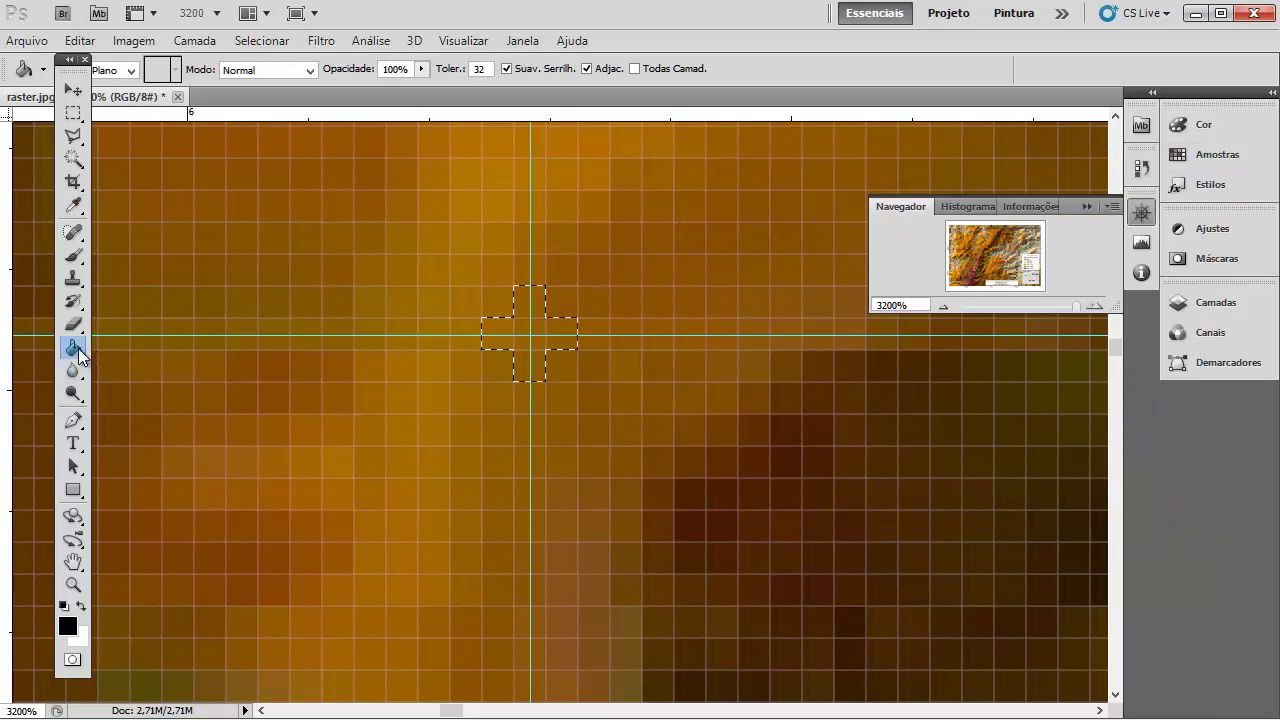
pyautogui.click(177, 372)
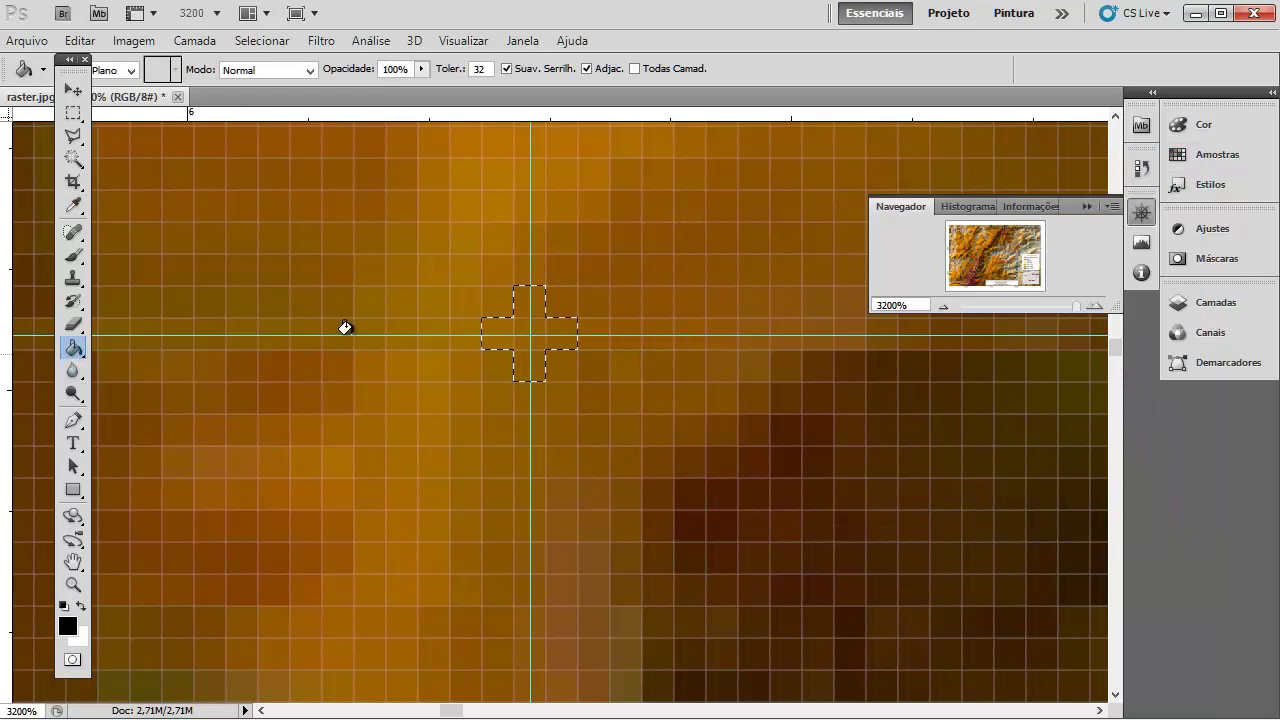
pyautogui.click(496, 328)
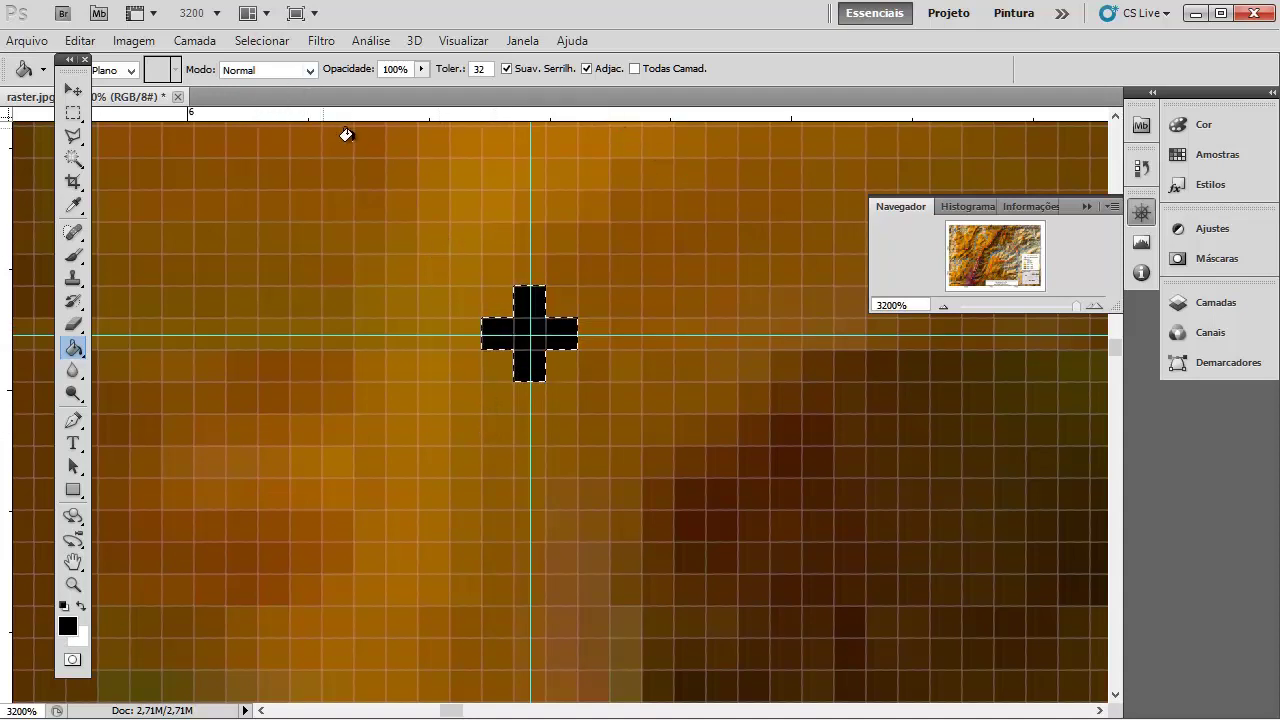
pyautogui.scroll(3, 564, 236)
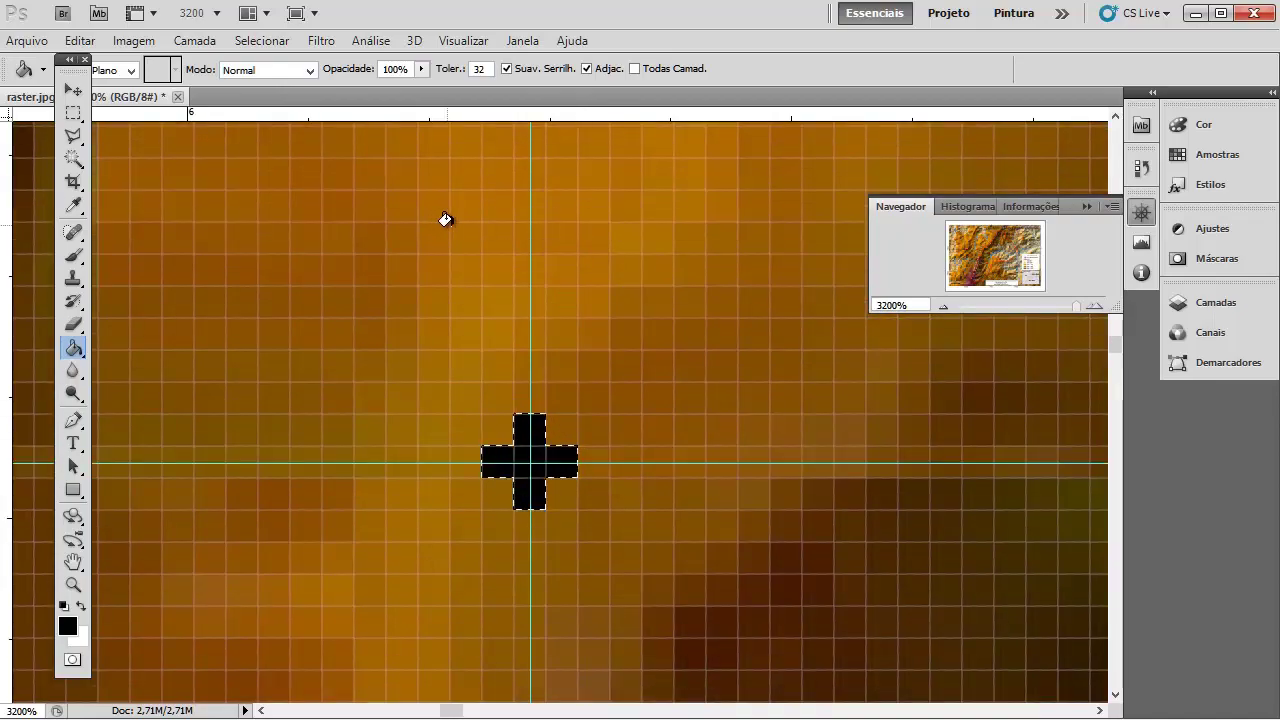
# Step: Examine the black cross at the 638000 / 7789000 guide intersection at several magnifications, ending with the map at 100%
pyautogui.click(944, 307)
pyautogui.click(944, 309)
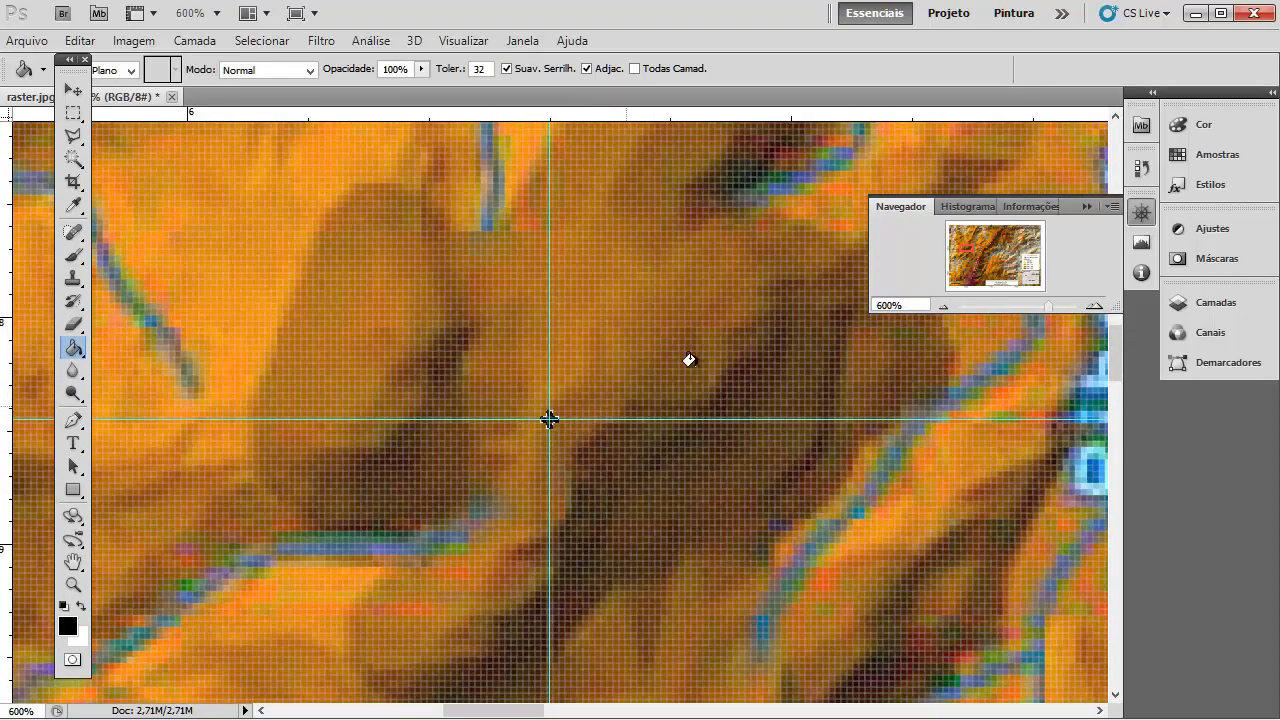
pyautogui.click(1095, 306)
pyautogui.click(1095, 306)
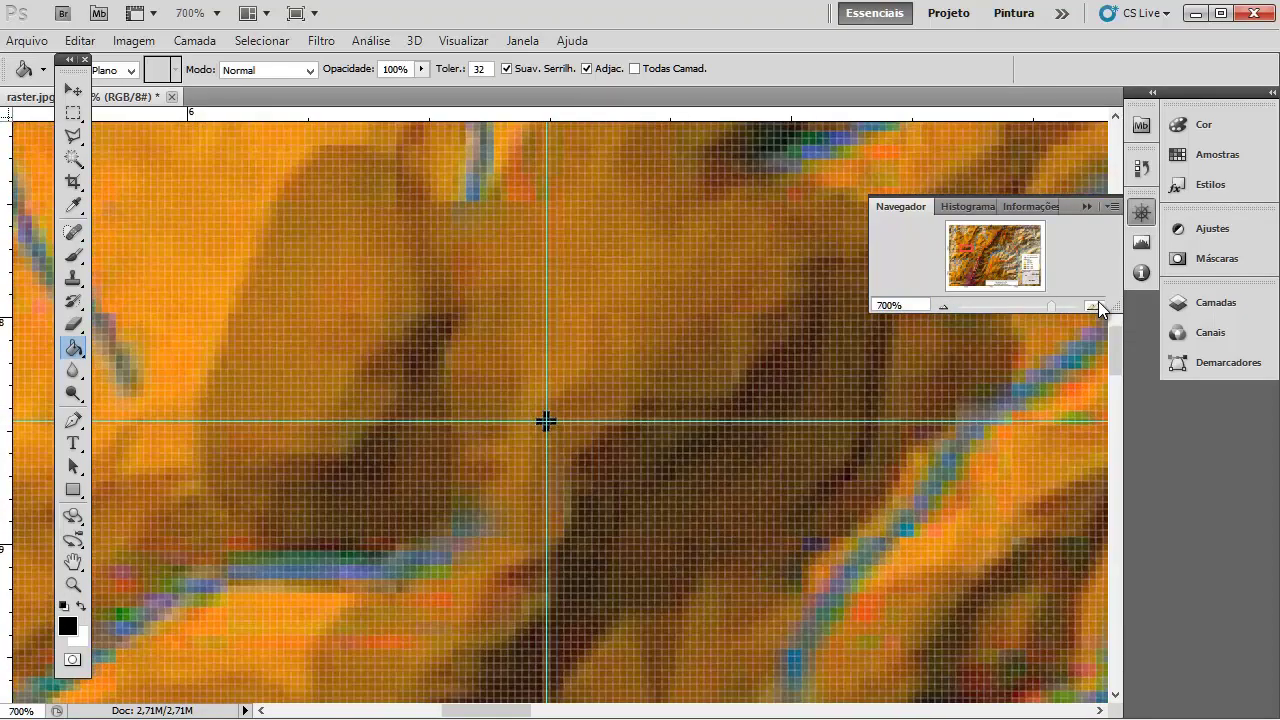
pyautogui.click(1095, 306)
pyautogui.click(1097, 305)
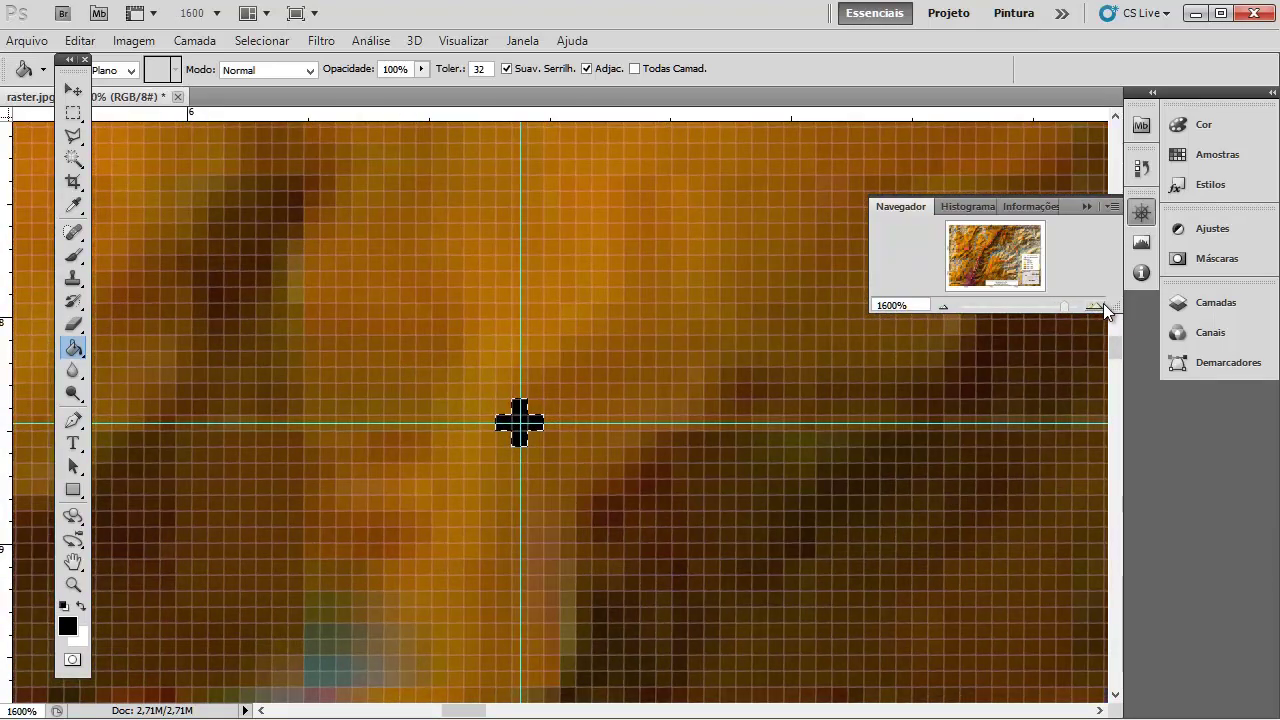
pyautogui.click(1100, 305)
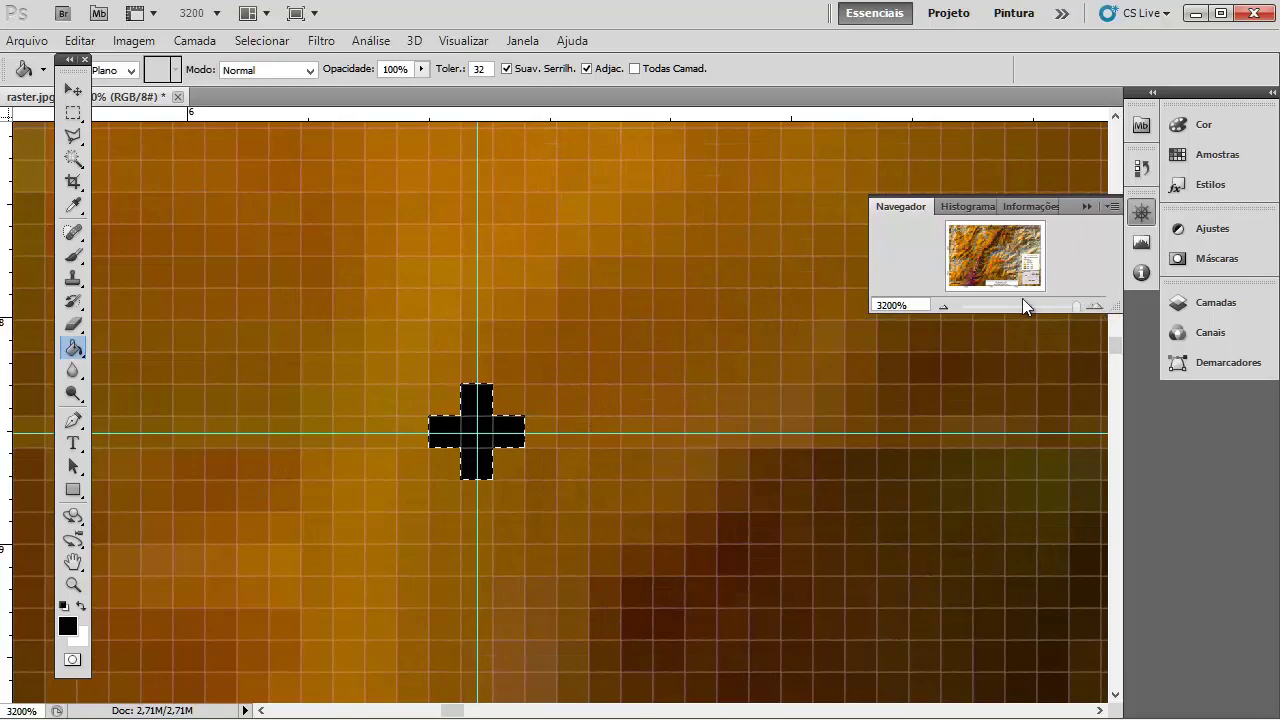
pyautogui.click(942, 305)
pyautogui.click(942, 305)
pyautogui.click(942, 305)
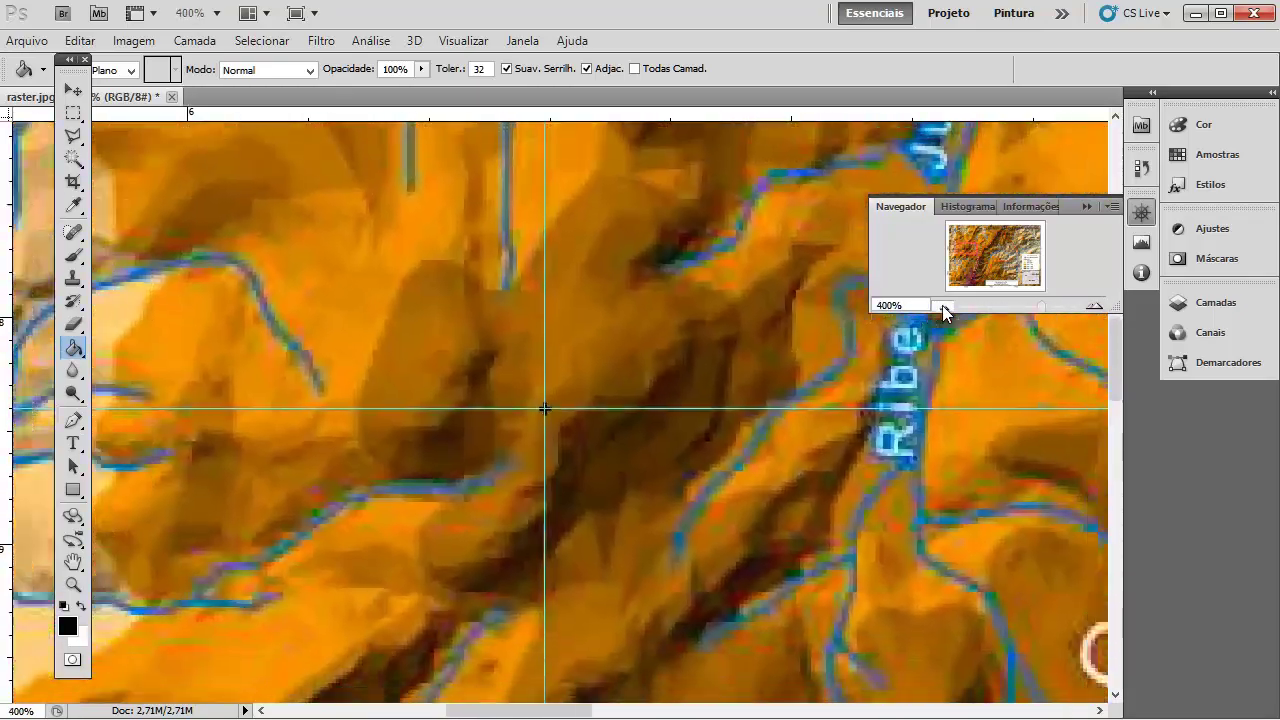
pyautogui.click(942, 305)
pyautogui.click(942, 305)
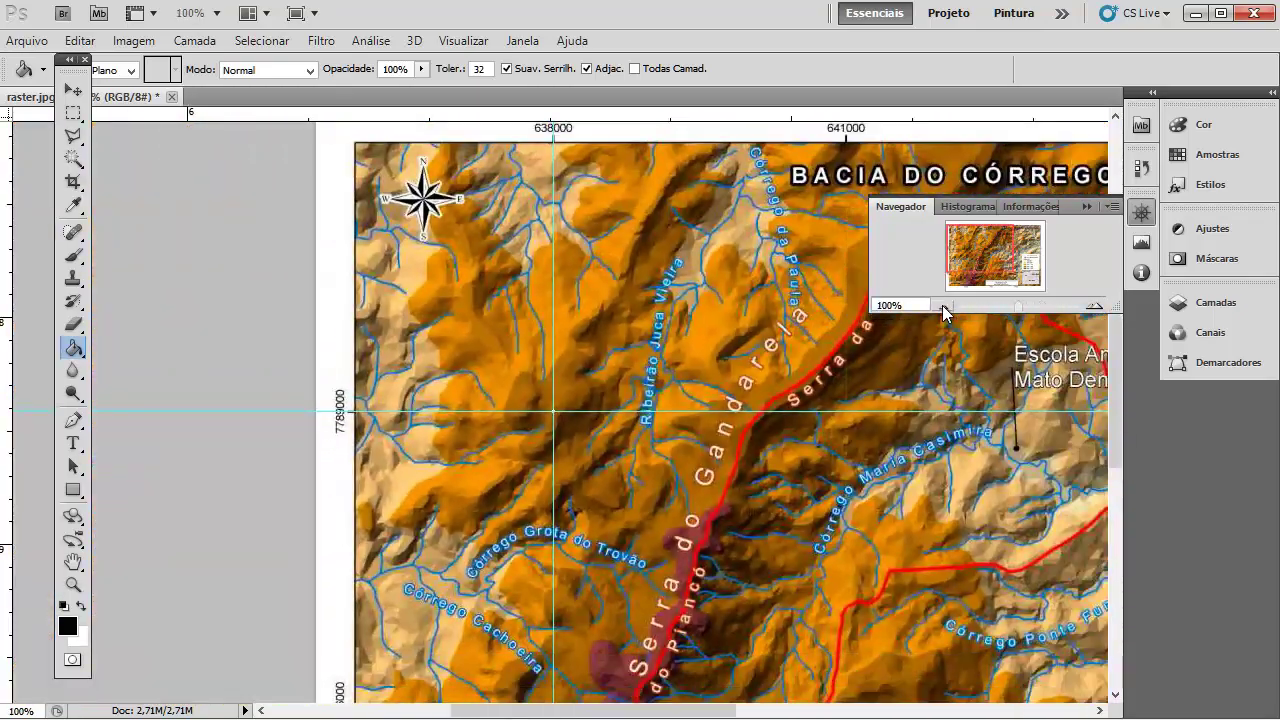
# Step: With the Rectangular Marquee tool, move the cross-shaped selection east along the 7789000 guide towards the 644000 coordinate
pyautogui.click(73, 118)
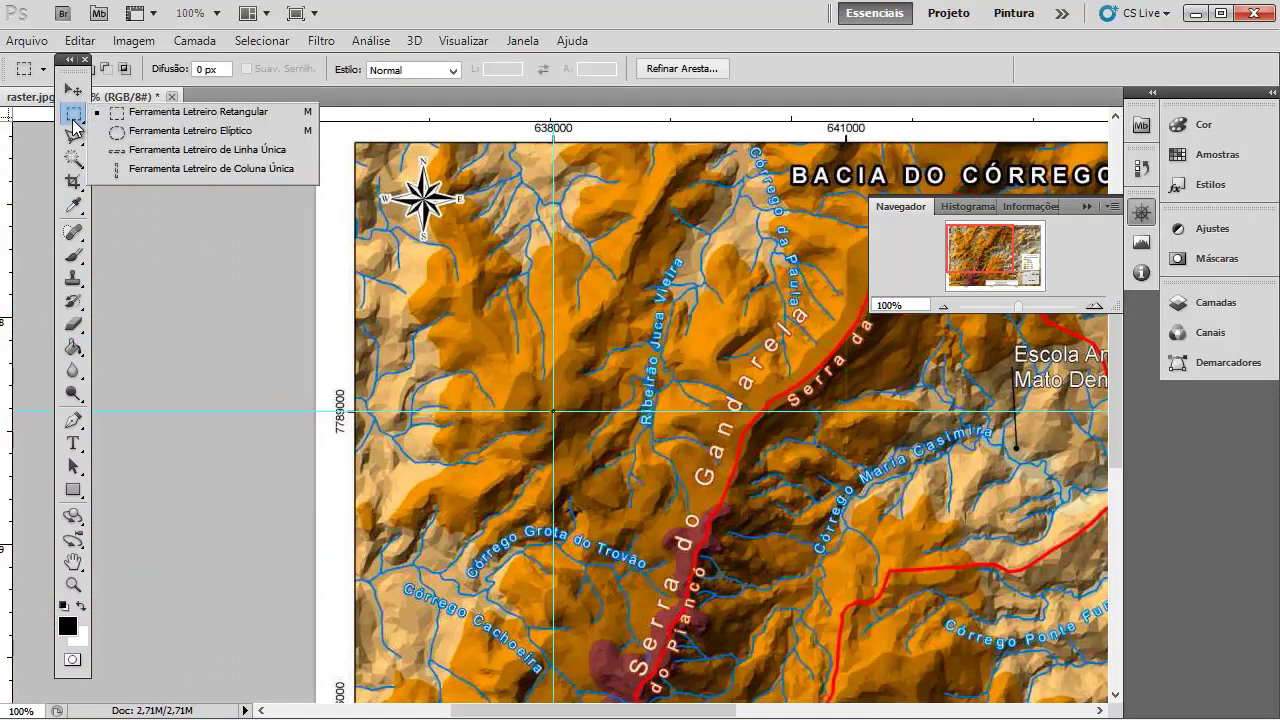
pyautogui.click(76, 120)
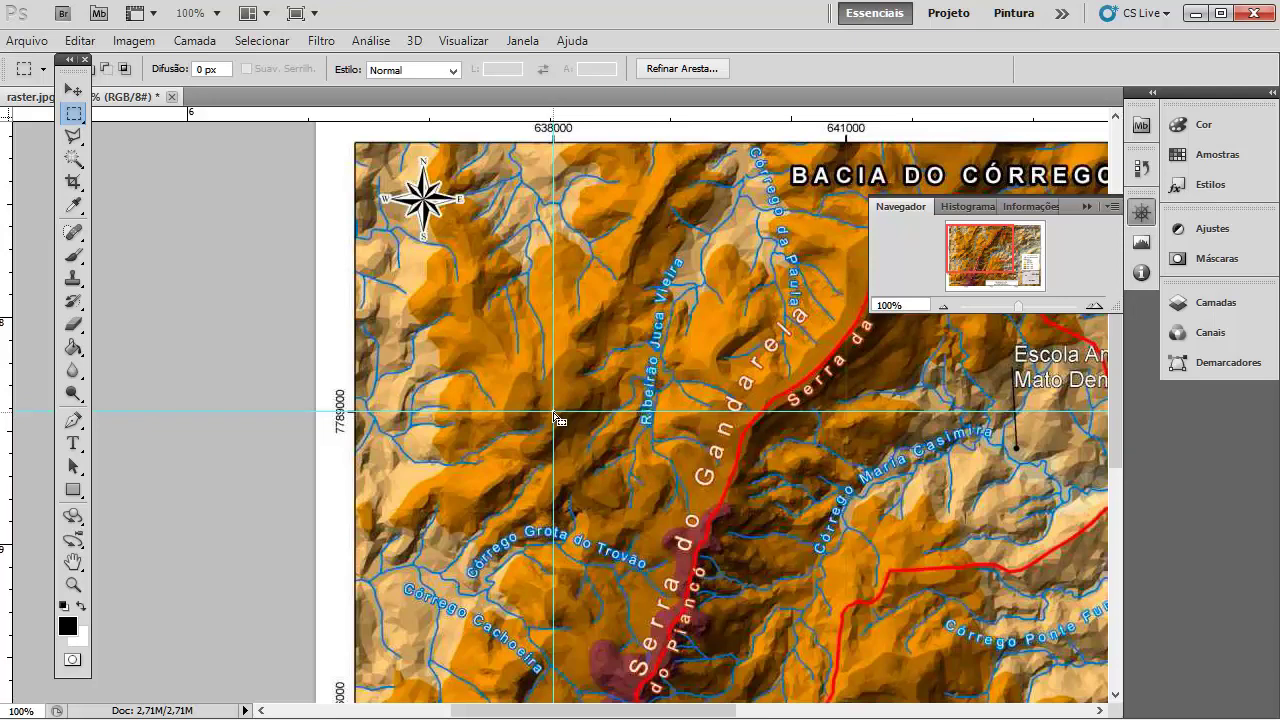
pyautogui.hscroll(7, 1017, 392)
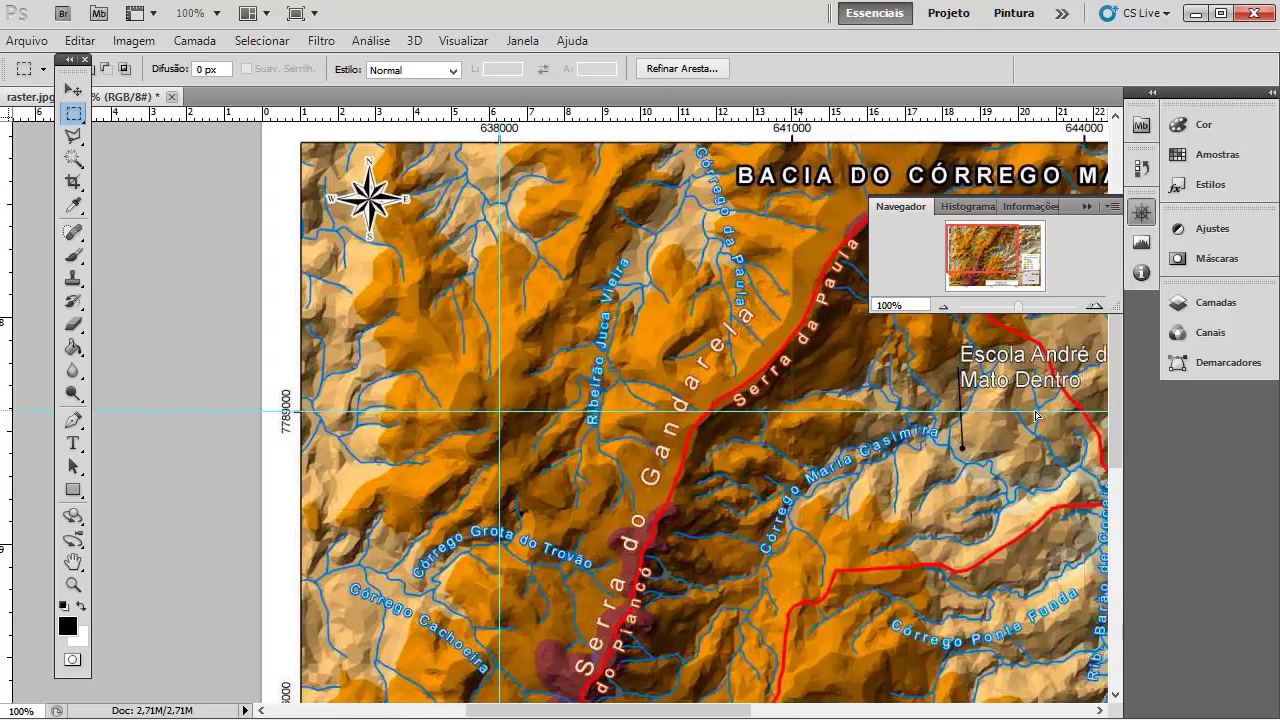
pyautogui.hscroll(1, 1012, 418)
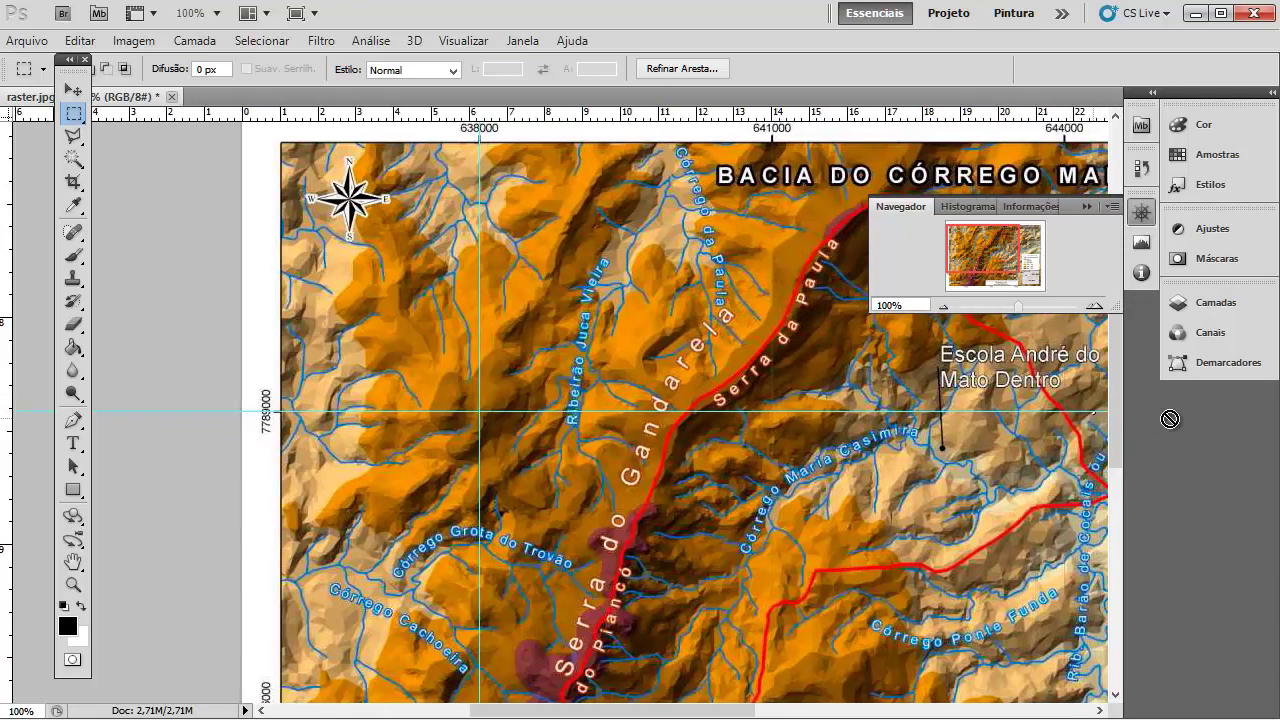
pyautogui.hscroll(1, 1060, 430)
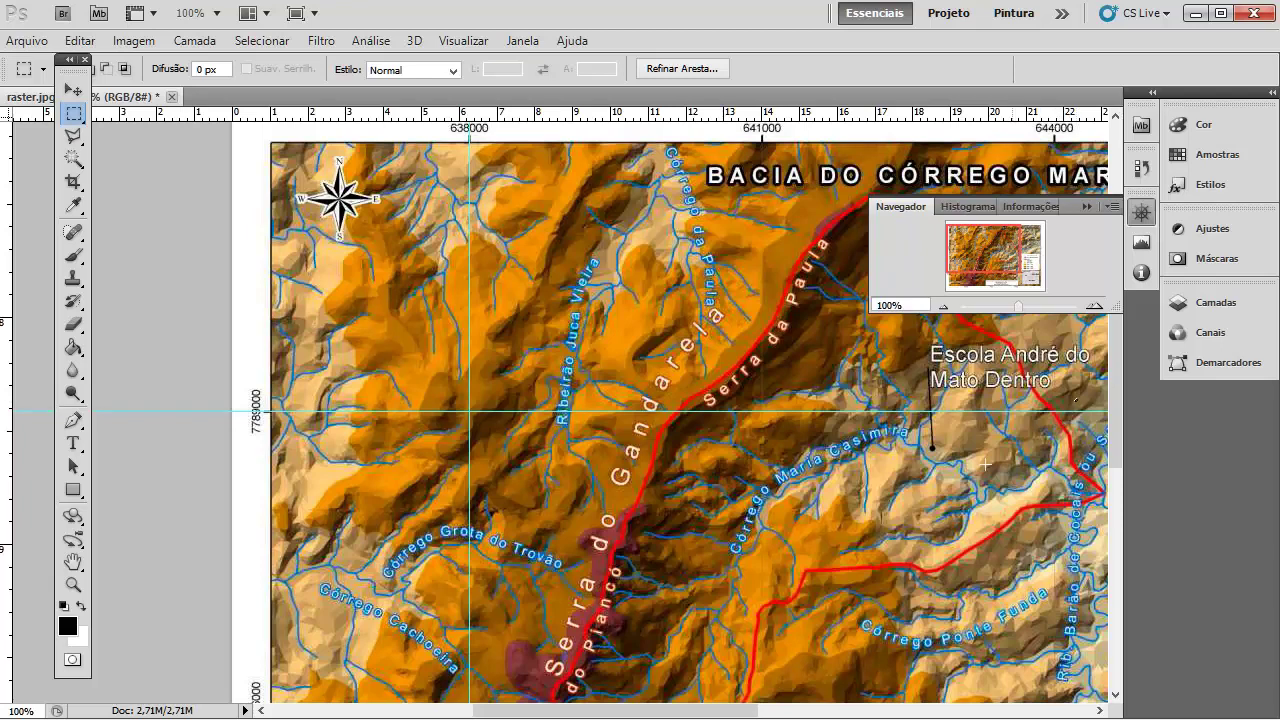
# Step: Place a vertical guide on the 644000 tick mark at the map's upper frame
pyautogui.moveTo(560, 711); pyautogui.dragTo(754, 711)
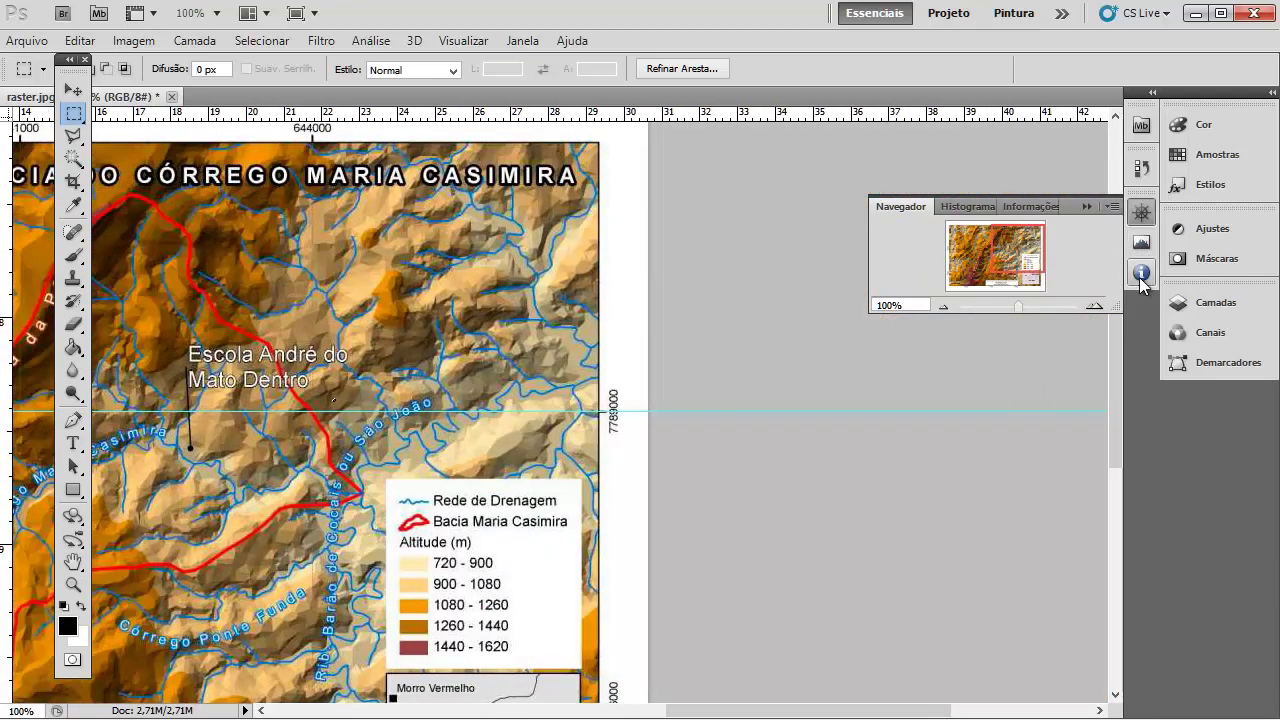
pyautogui.click(1094, 305)
pyautogui.click(1094, 305)
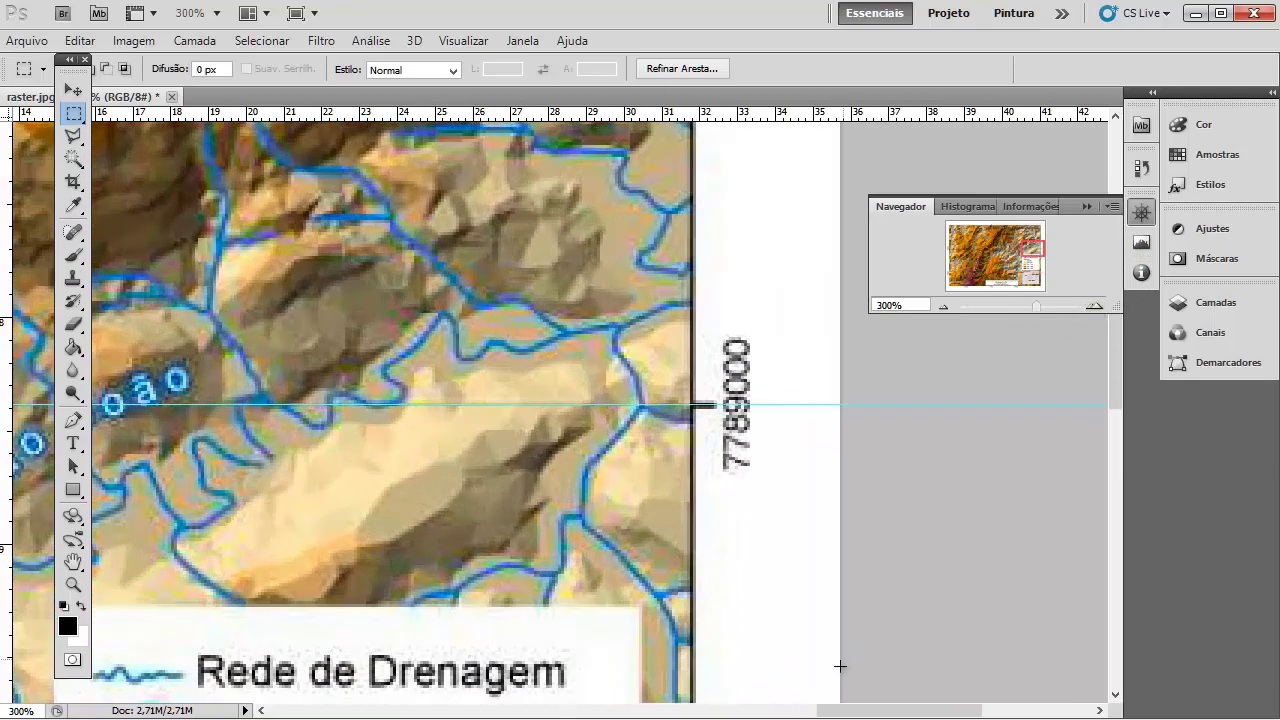
pyautogui.moveTo(872, 712); pyautogui.dragTo(797, 714)
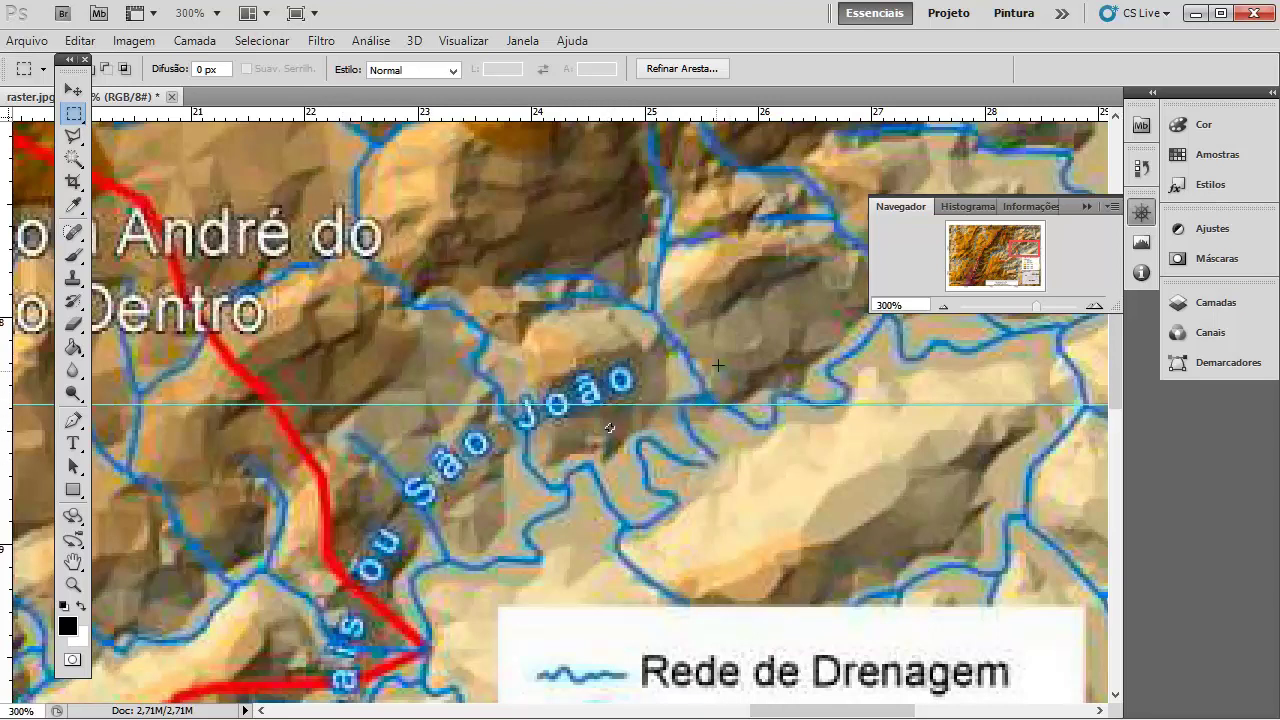
pyautogui.moveTo(1122, 407); pyautogui.dragTo(1080, 274)
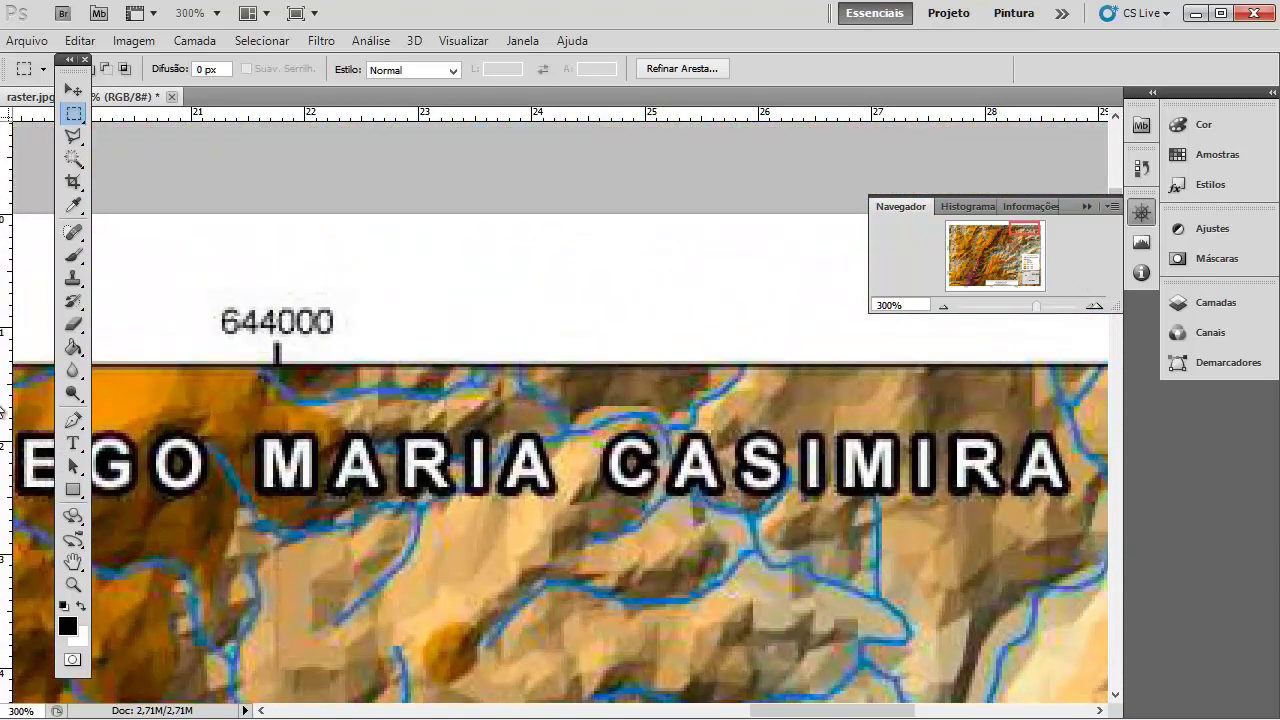
pyautogui.moveTo(102, 403); pyautogui.dragTo(277, 420)
# Step: Move the cross-shaped selection onto the intersection of the 644000 and 7789000 guides
pyautogui.scroll(-10, 640, 455)
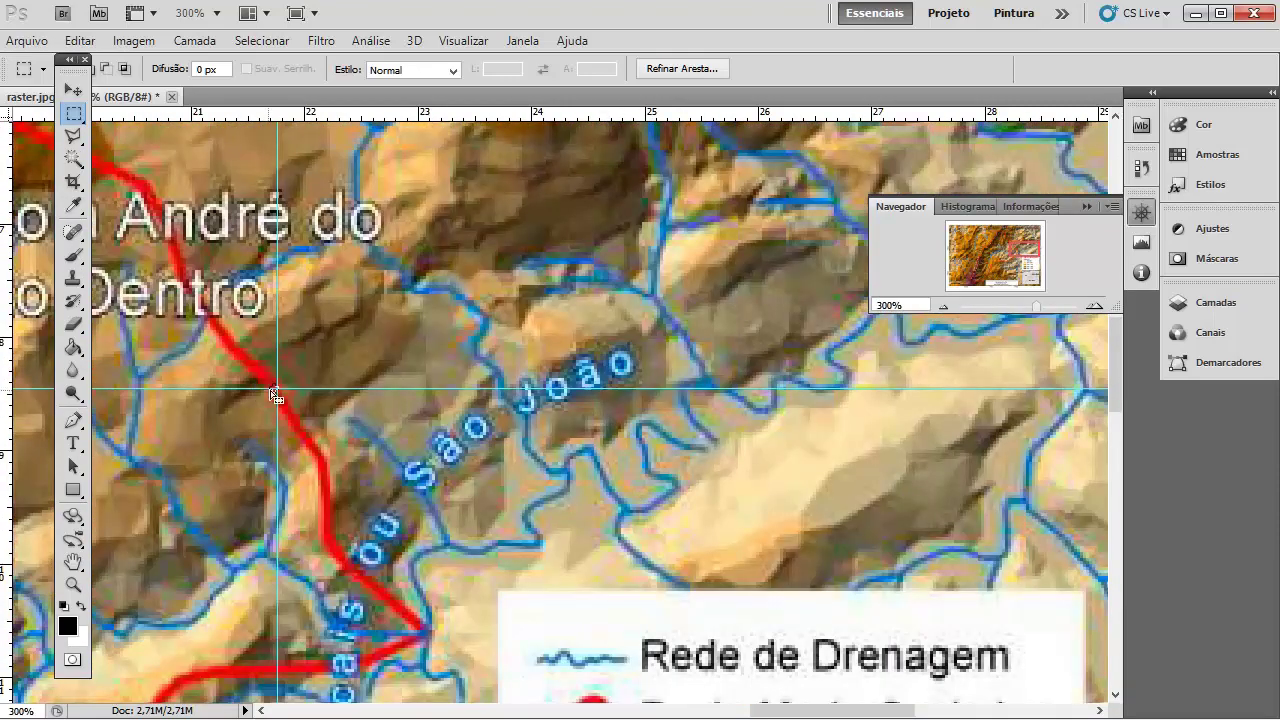
pyautogui.click(1095, 304)
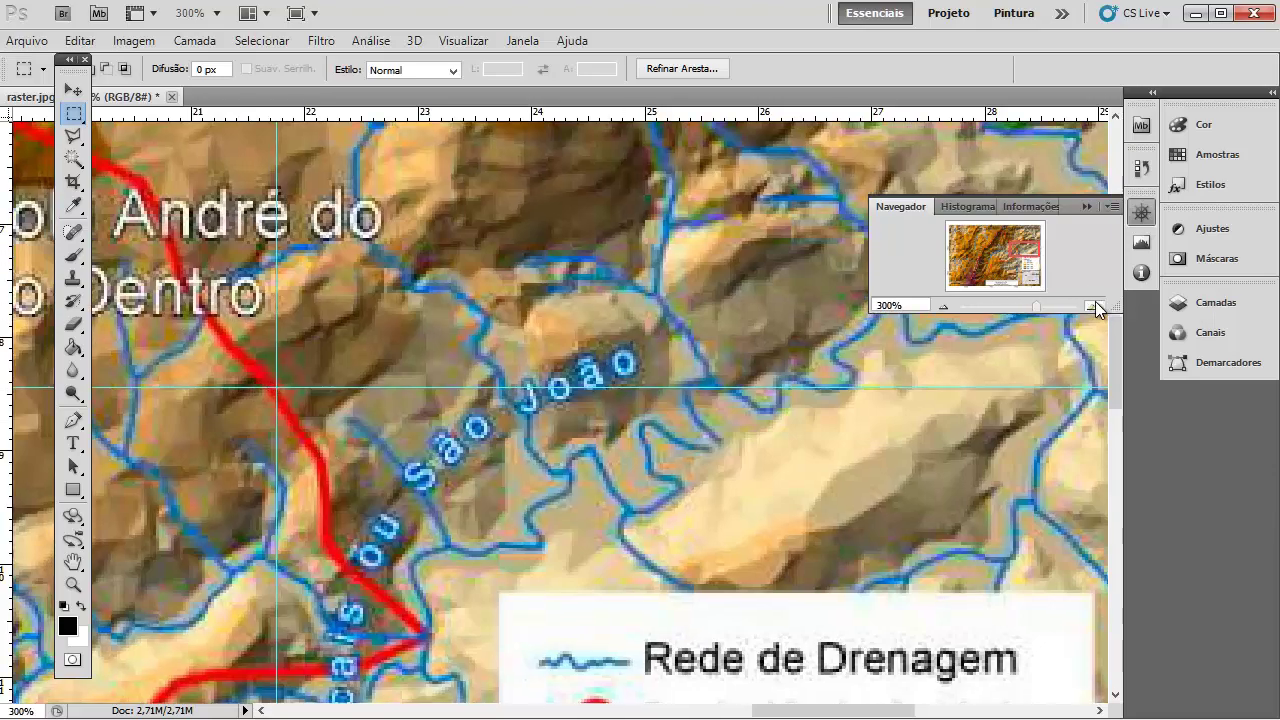
pyautogui.click(1095, 304)
pyautogui.click(1095, 304)
pyautogui.click(1095, 304)
pyautogui.click(1093, 304)
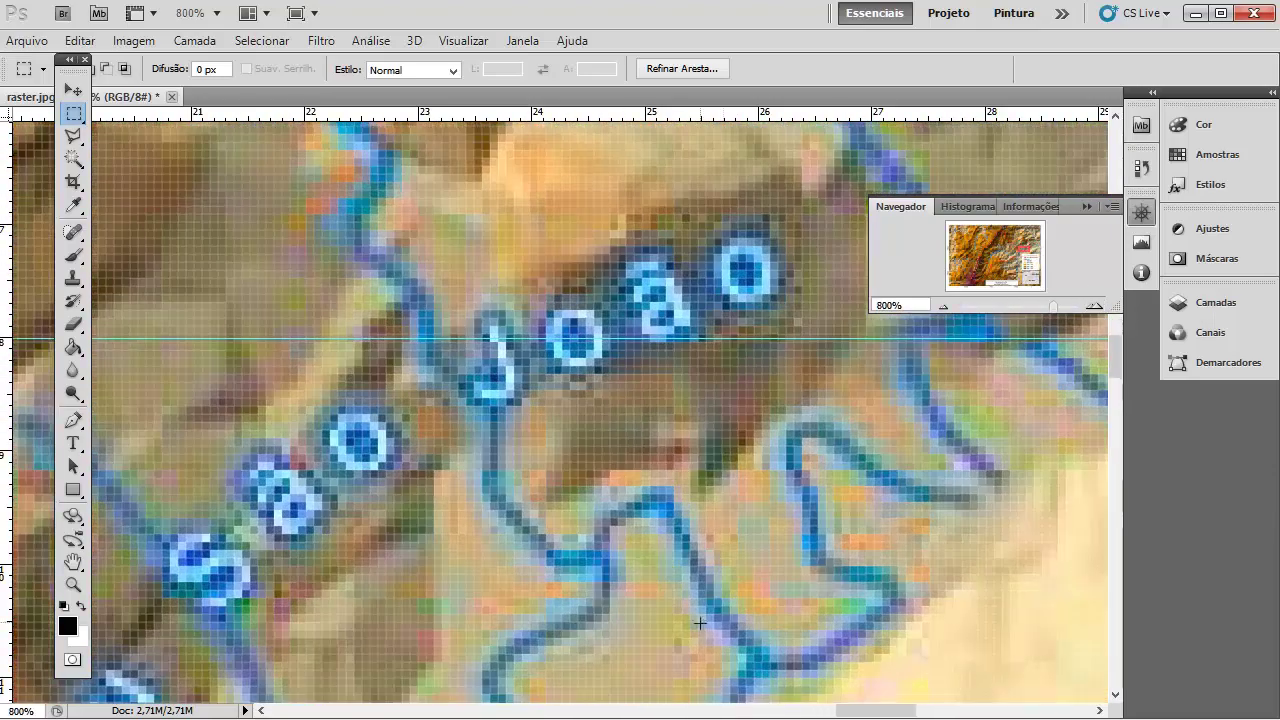
pyautogui.moveTo(868, 711); pyautogui.dragTo(813, 712)
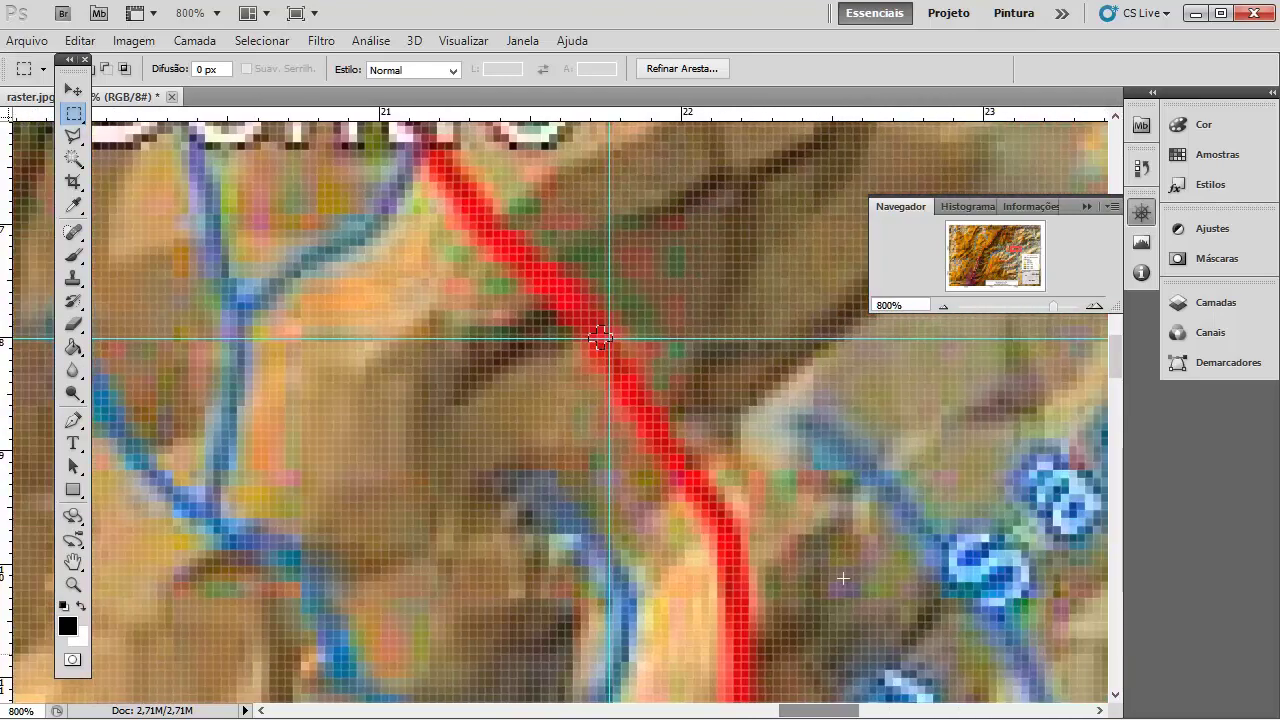
pyautogui.click(1097, 308)
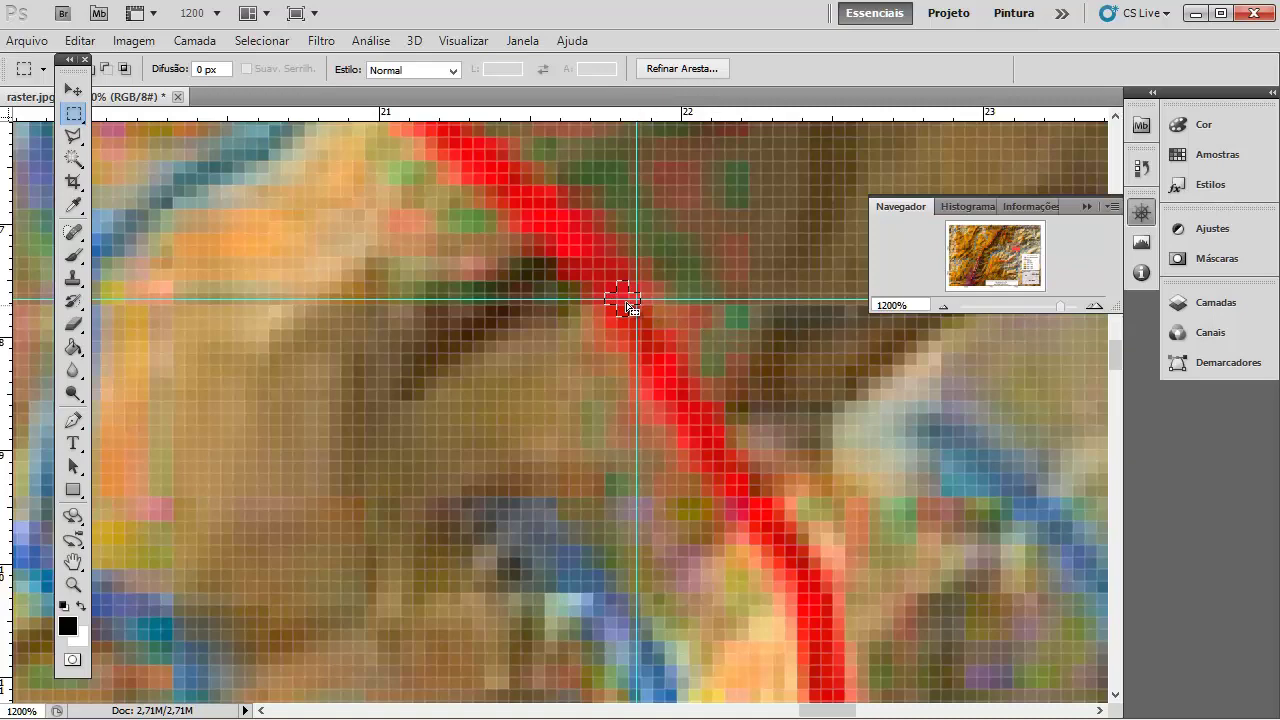
pyautogui.moveTo(626, 304); pyautogui.dragTo(643, 304)
# Step: Fill the cross-shaped selection at the 644000 / 7789000 intersection with black using the Paint Bucket at 3200% magnification
pyautogui.click(1095, 307)
pyautogui.click(1095, 307)
pyautogui.click(1095, 307)
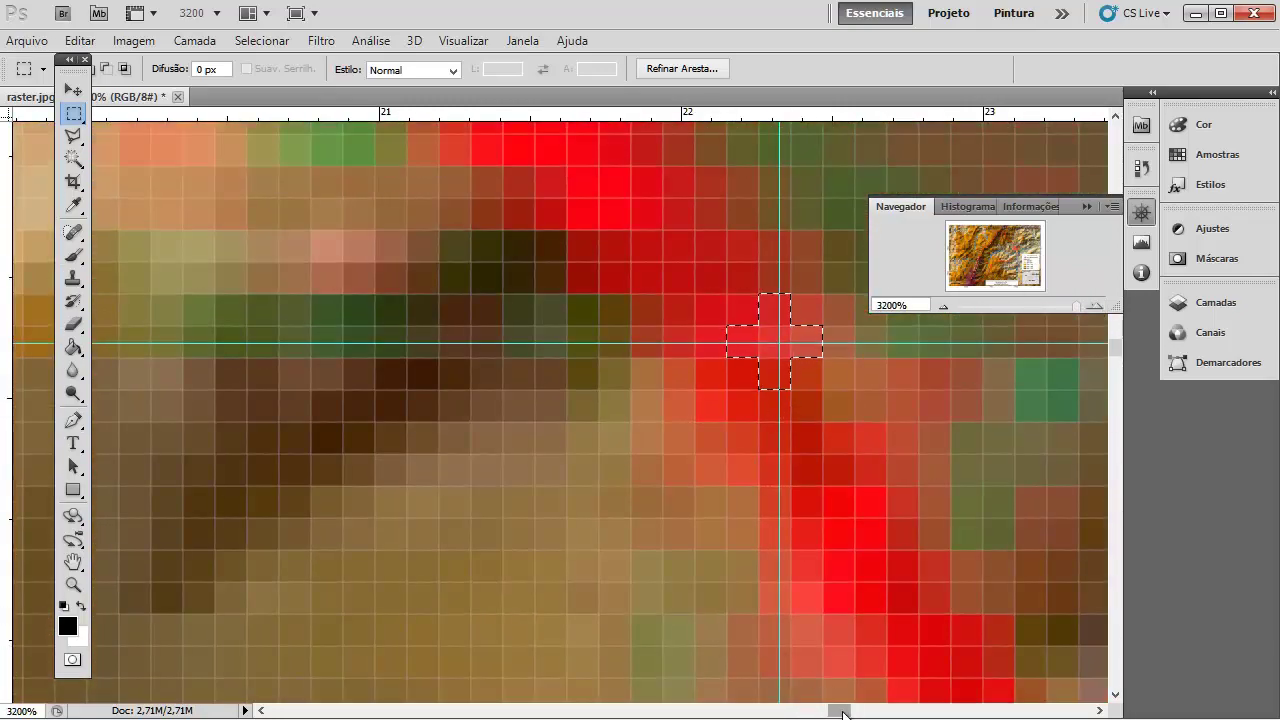
pyautogui.moveTo(843, 711); pyautogui.dragTo(846, 711)
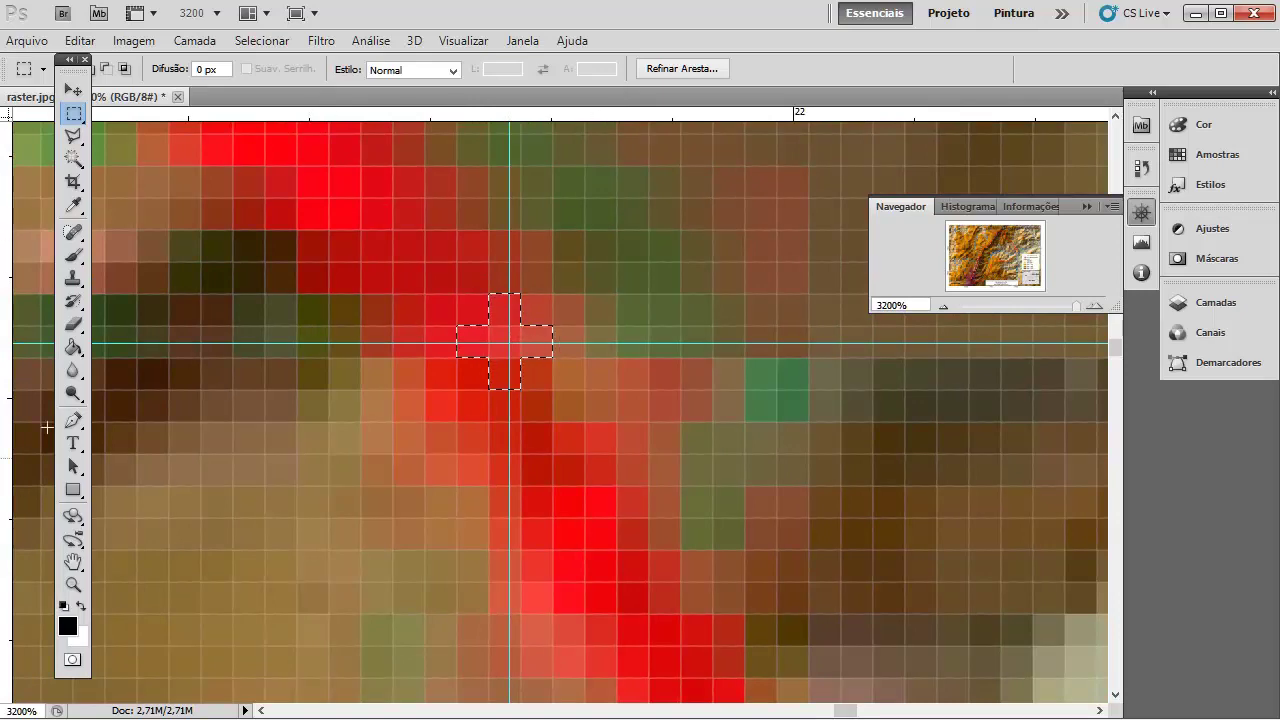
pyautogui.click(73, 349)
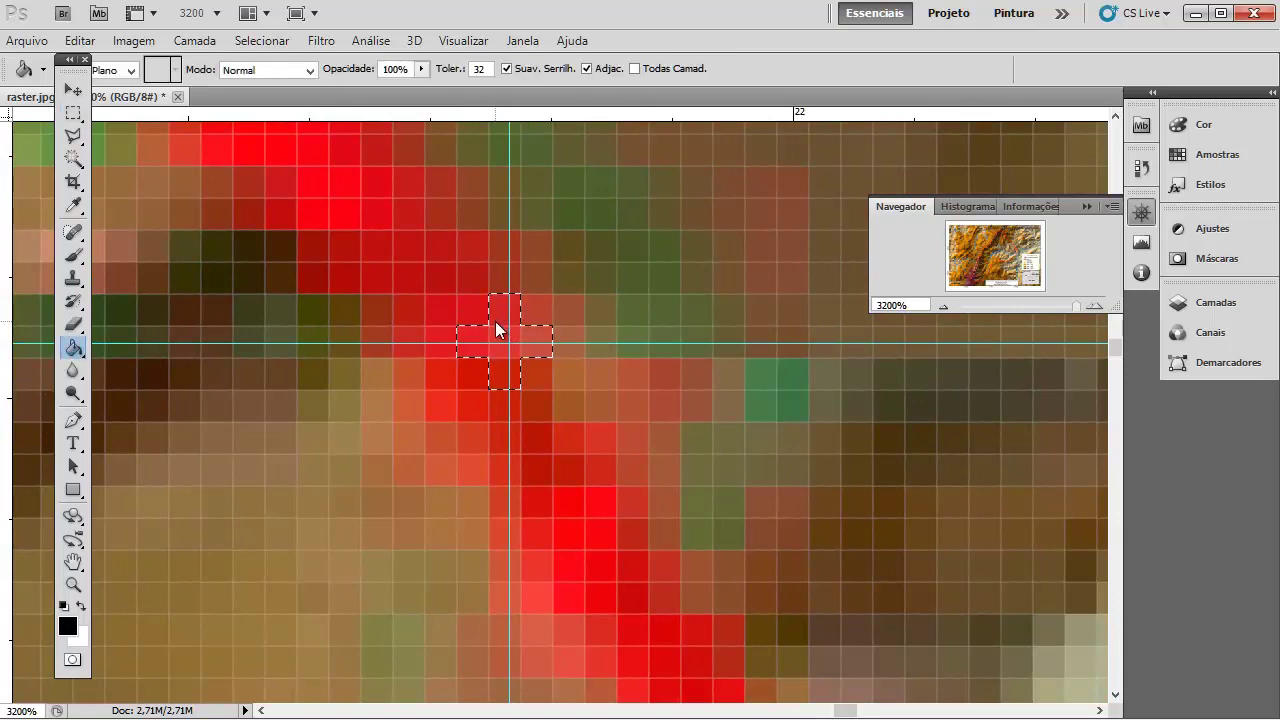
pyautogui.click(495, 321)
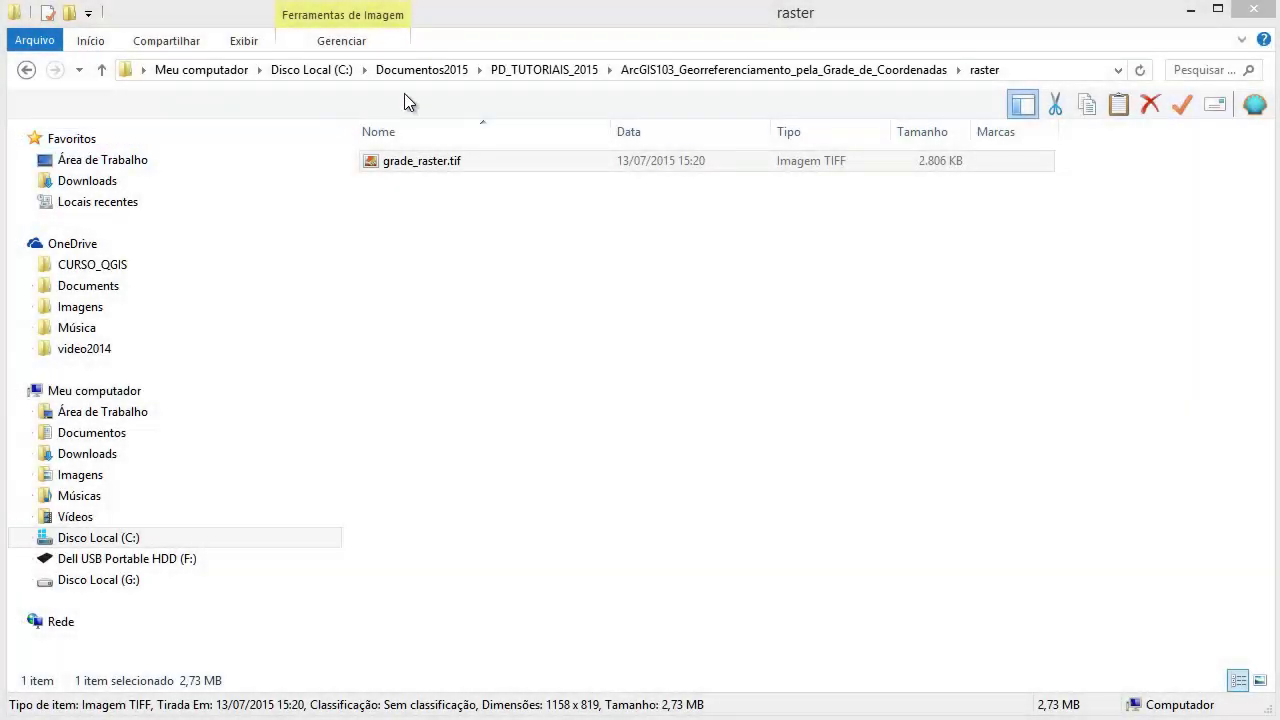
# Step: Open grade_raster.tif from the raster folder in File Explorer with Windows Photo Viewer (Visualizador de Fotos do Windows)
pyautogui.click(430, 166)
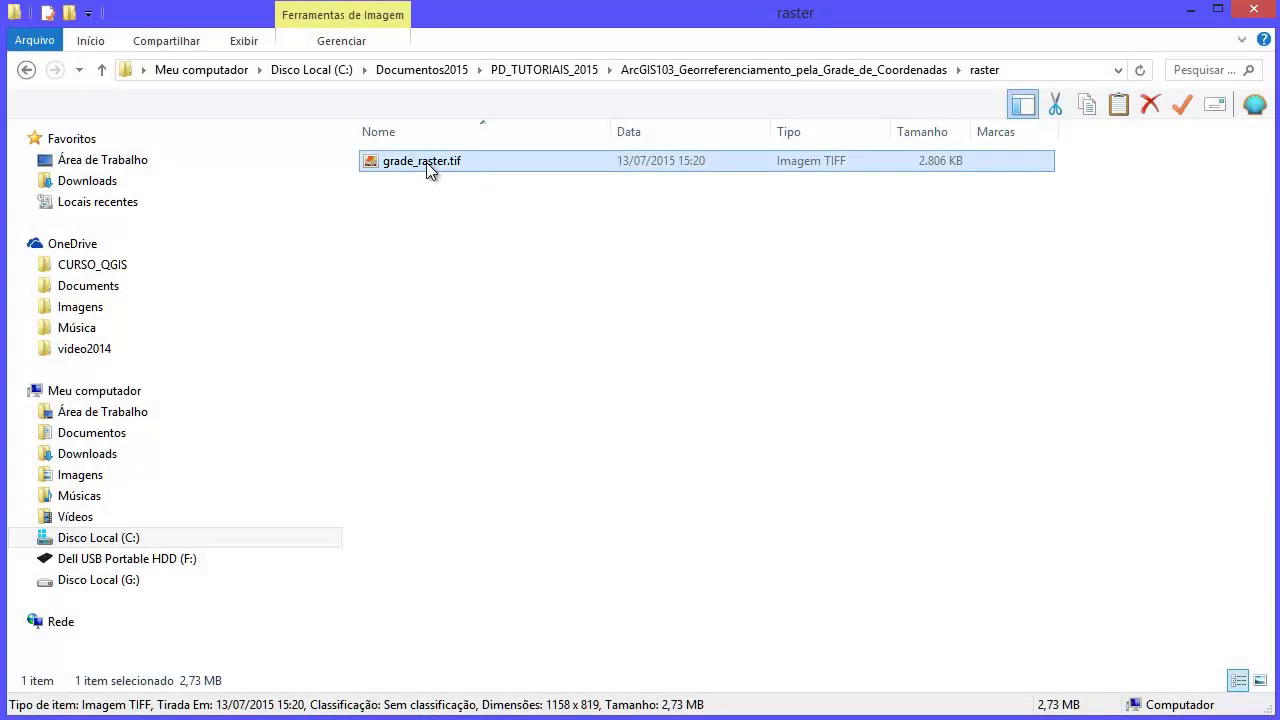
pyautogui.rightClick(426, 162)
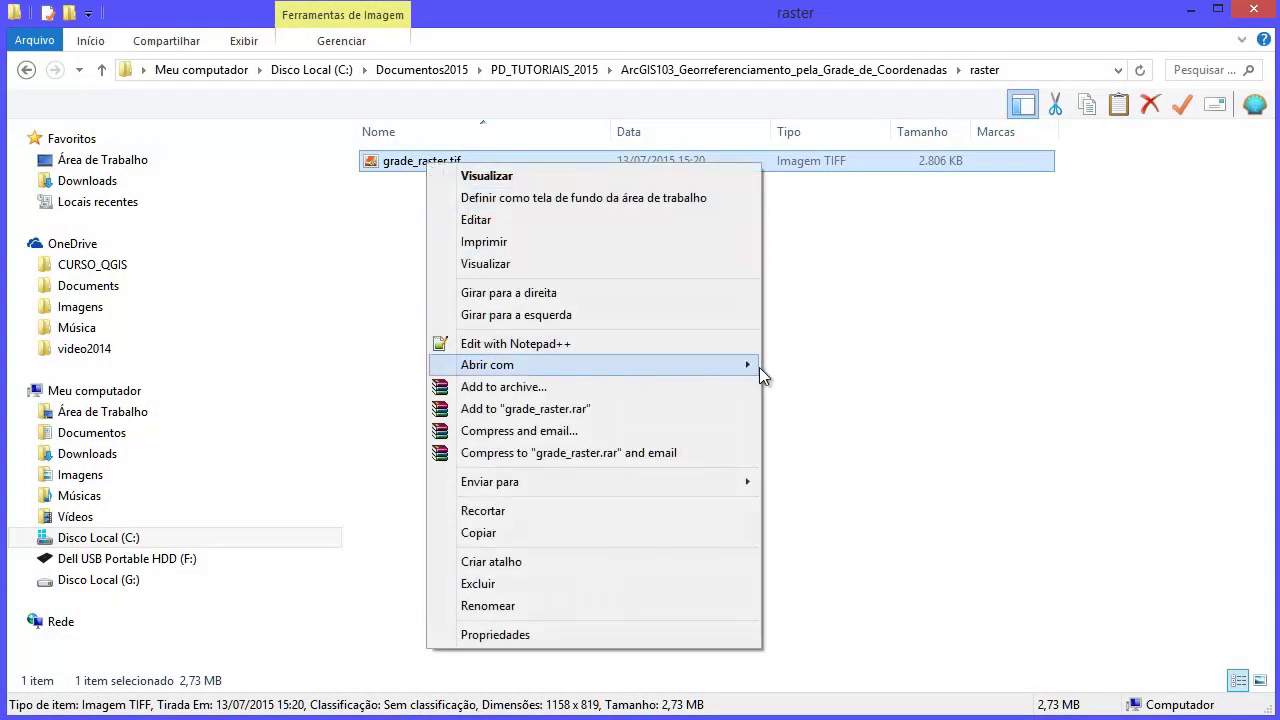
pyautogui.moveTo(780, 376)
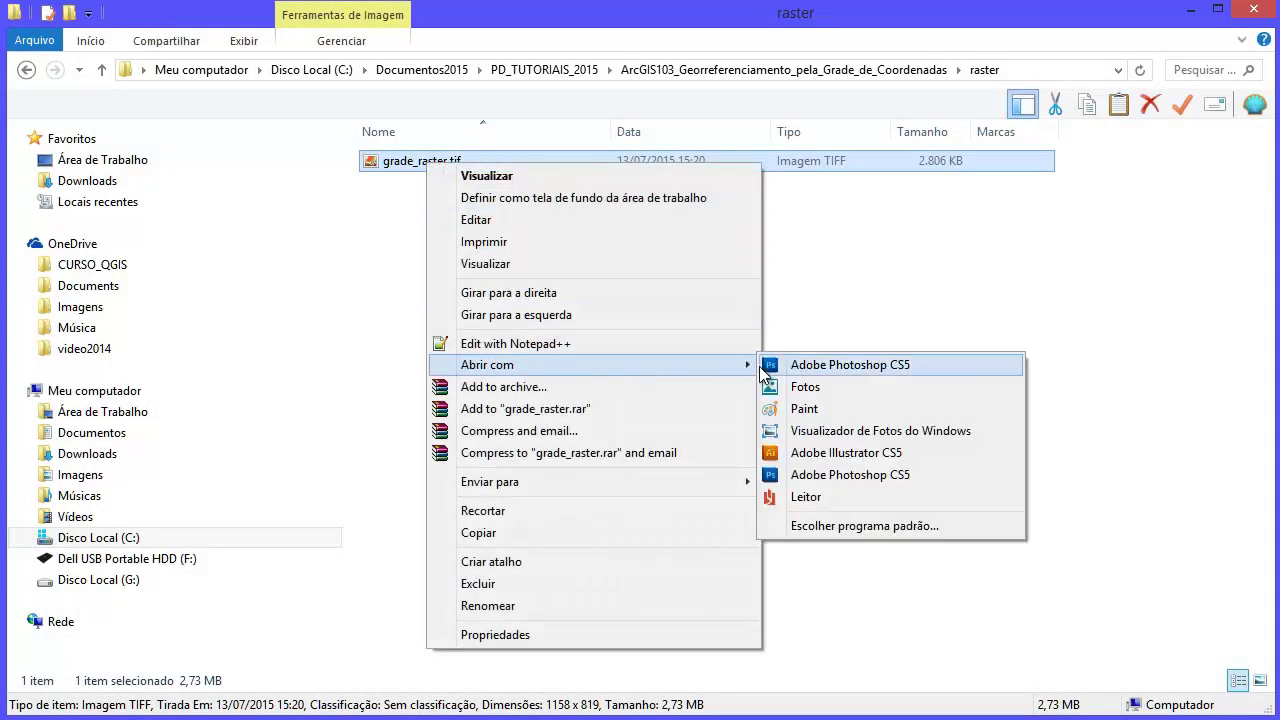
pyautogui.click(882, 431)
# Step: Inspect the black cross at the 638000 / 7789000 grid intersection up close
pyautogui.scroll(2, 229, 337)
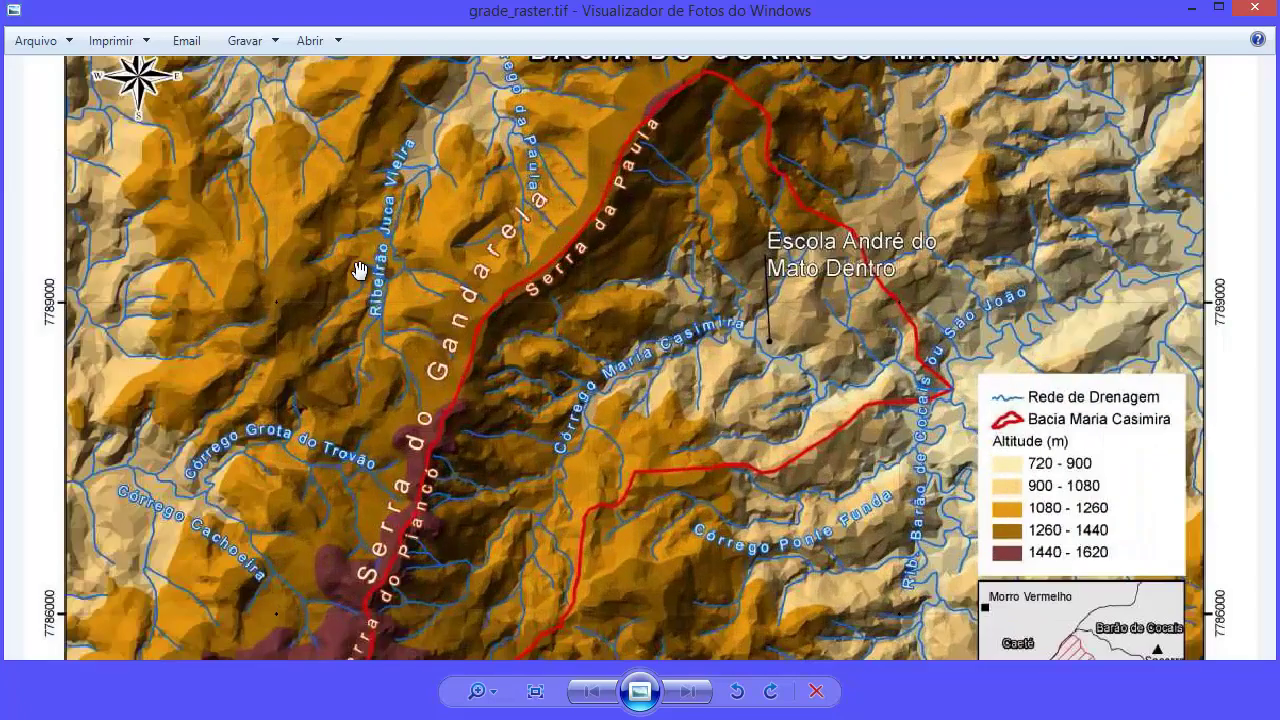
pyautogui.scroll(1, 223, 337)
pyautogui.moveTo(214, 323); pyautogui.dragTo(318, 314)
pyautogui.scroll(1, 318, 314)
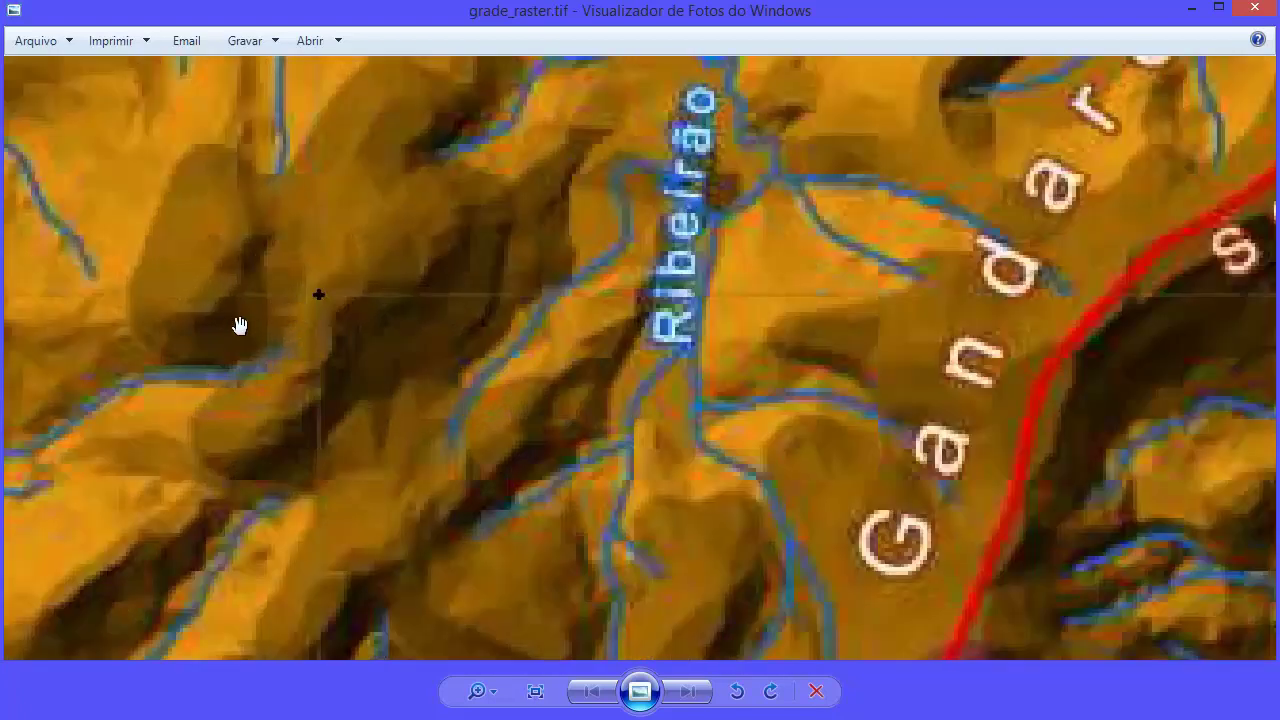
pyautogui.scroll(1, 240, 322)
pyautogui.scroll(1, 263, 309)
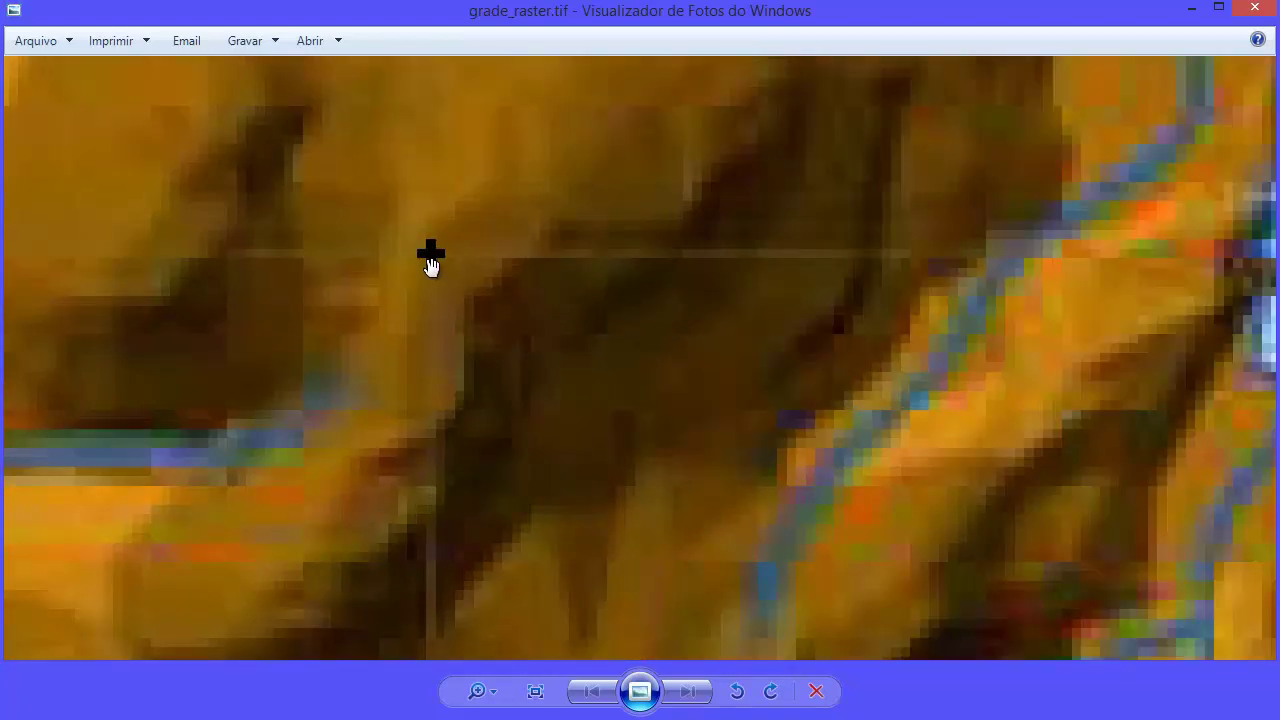
pyautogui.scroll(1, 442, 284)
pyautogui.scroll(-6, 449, 291)
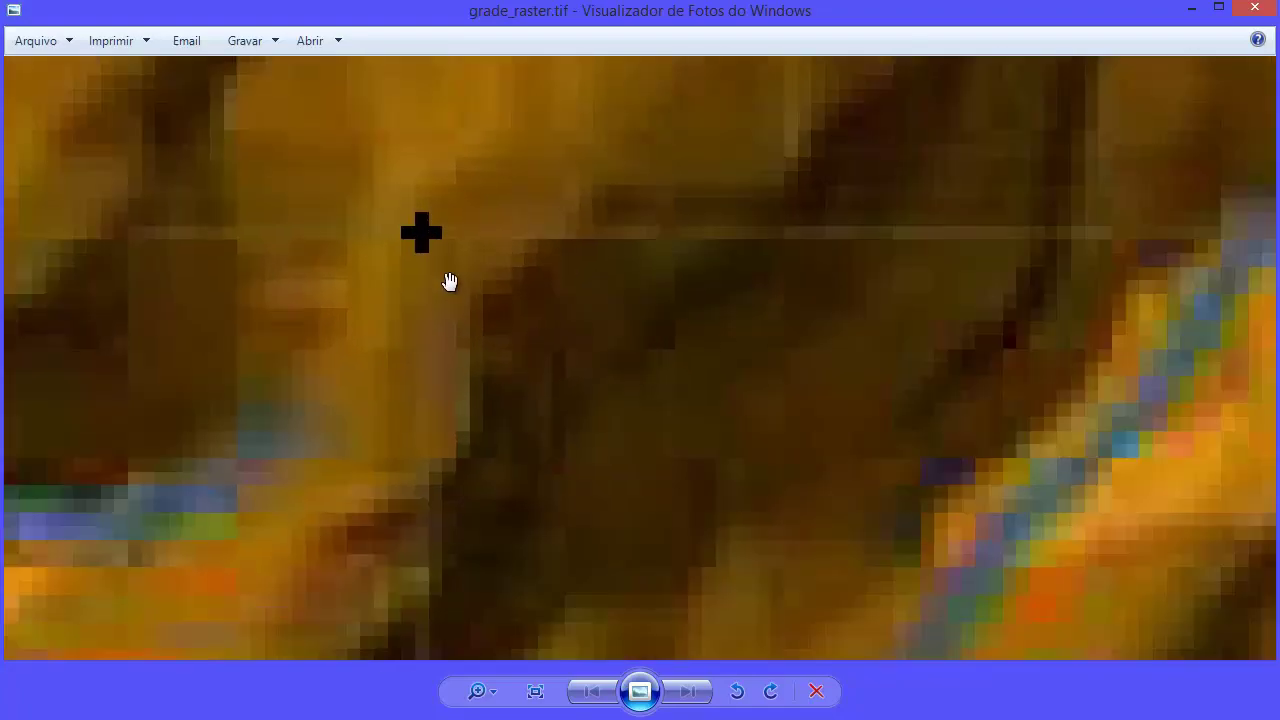
# Step: Inspect the black cross at the 638000 / 7786000 grid intersection and look over the rest of the map
pyautogui.scroll(1, 357, 491)
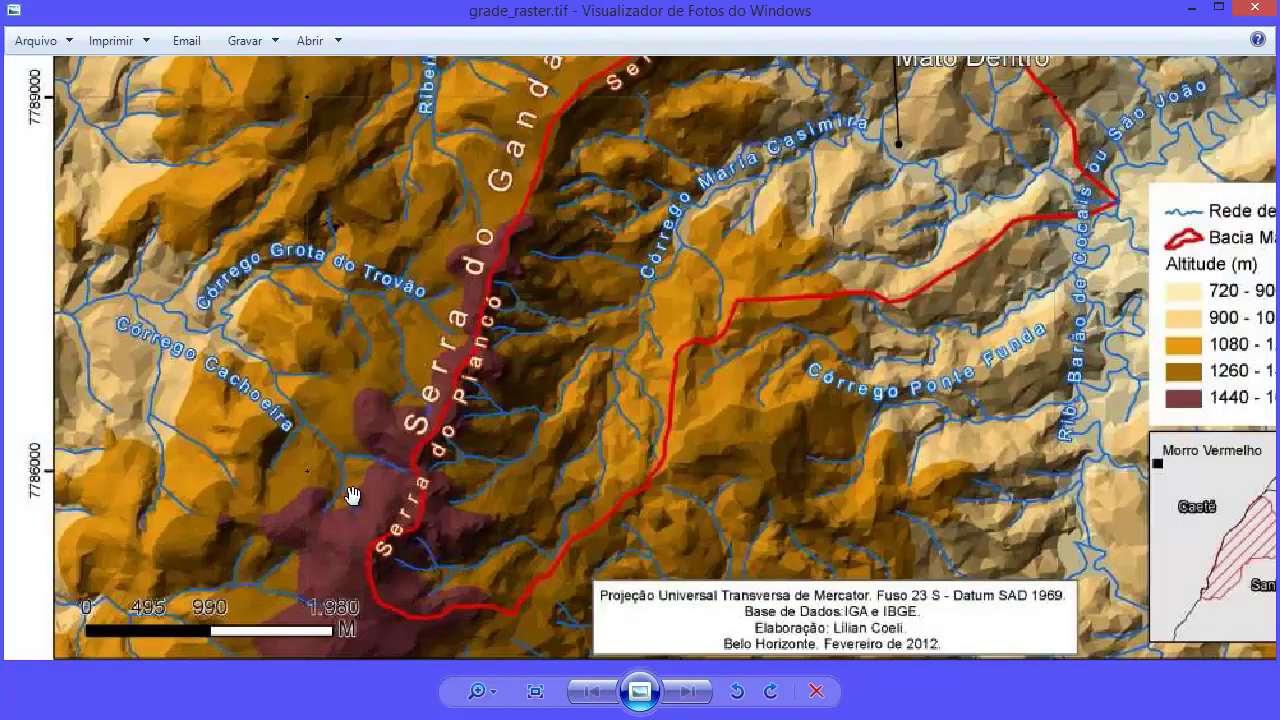
pyautogui.scroll(1, 214, 463)
pyautogui.scroll(1, 229, 466)
pyautogui.scroll(1, 232, 466)
pyautogui.scroll(-3, 513, 438)
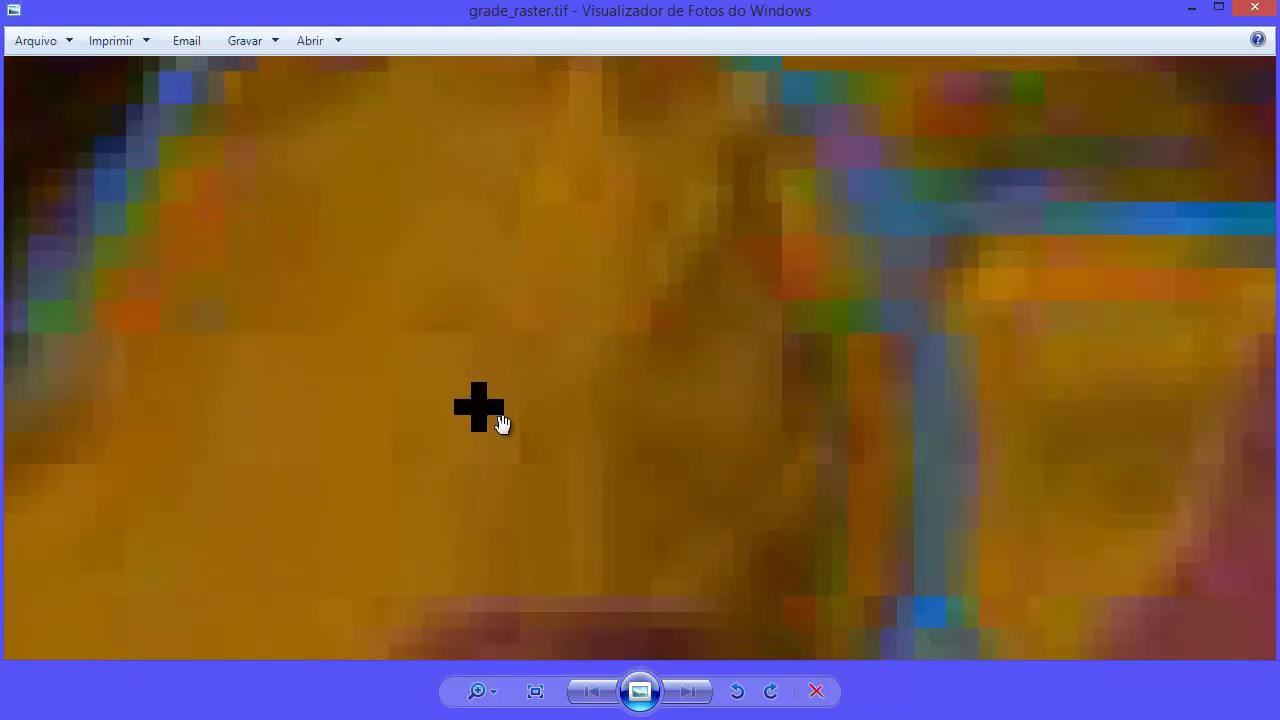
pyautogui.scroll(-2, 480, 420)
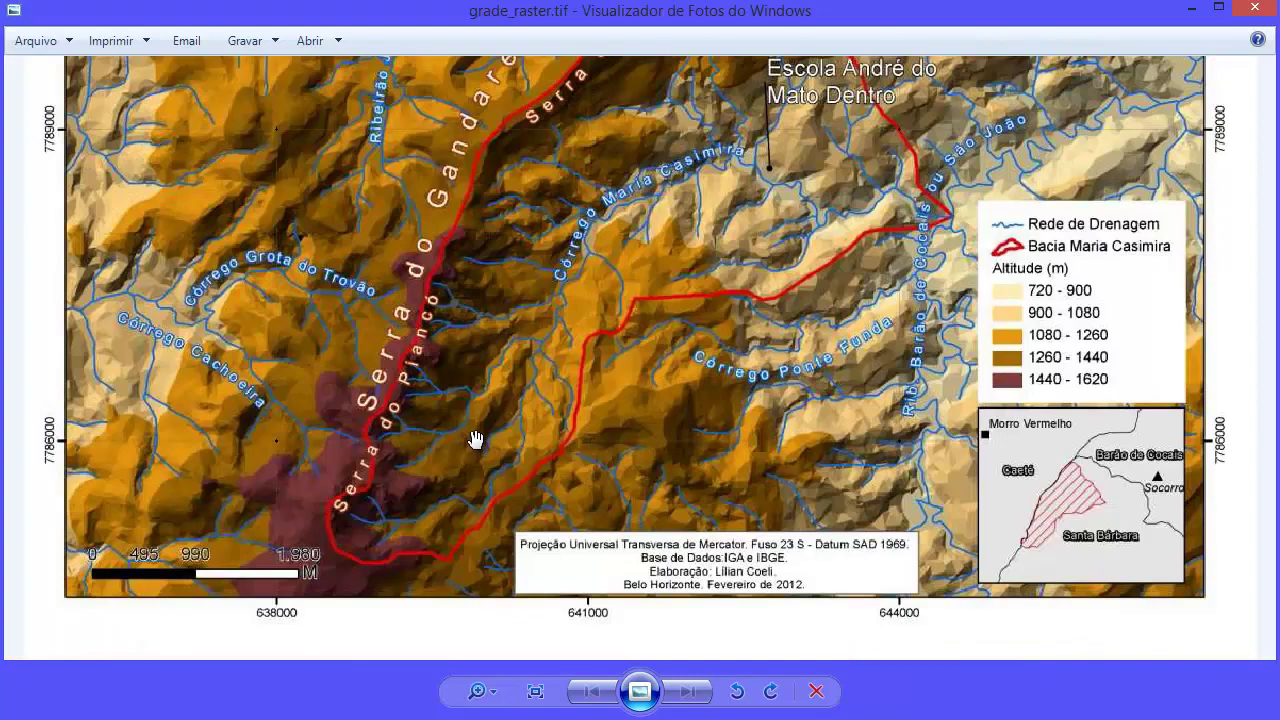
pyautogui.scroll(1, 500, 450)
pyautogui.moveTo(811, 316); pyautogui.dragTo(753, 328)
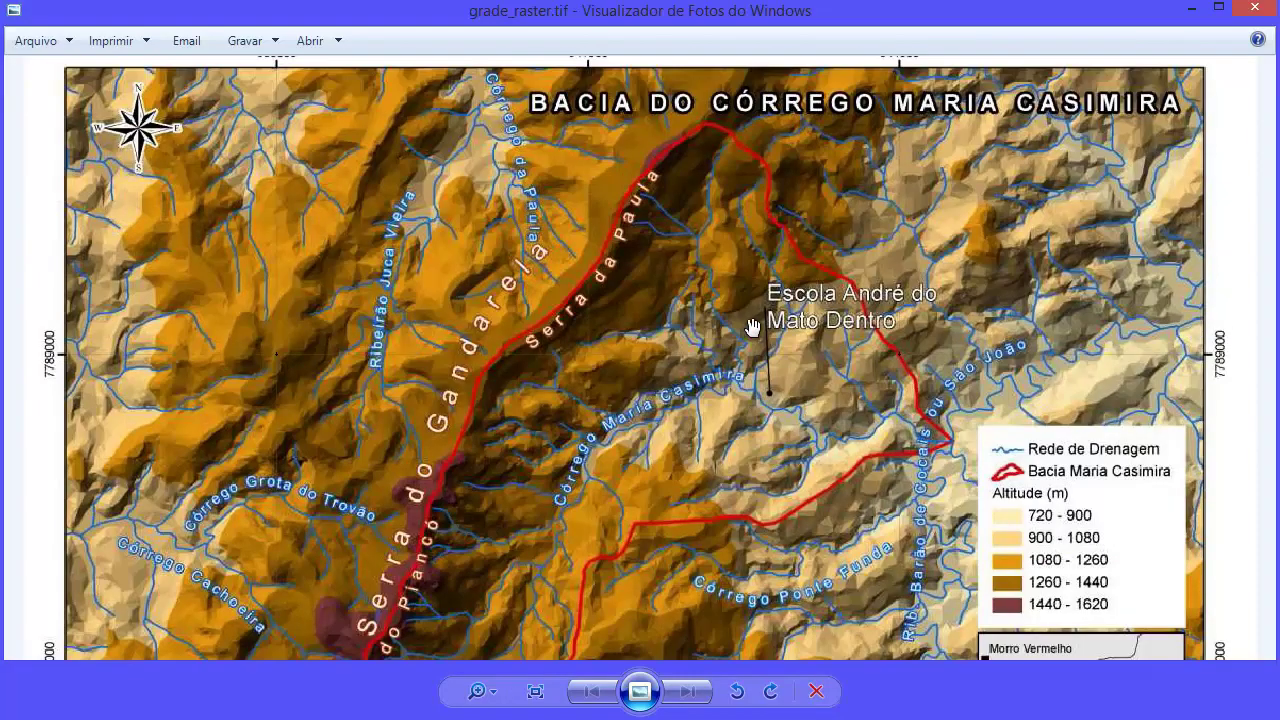
# Step: Inspect the black cross at the 644000 / 7789000 grid intersection up close
pyautogui.scroll(4, 986, 238)
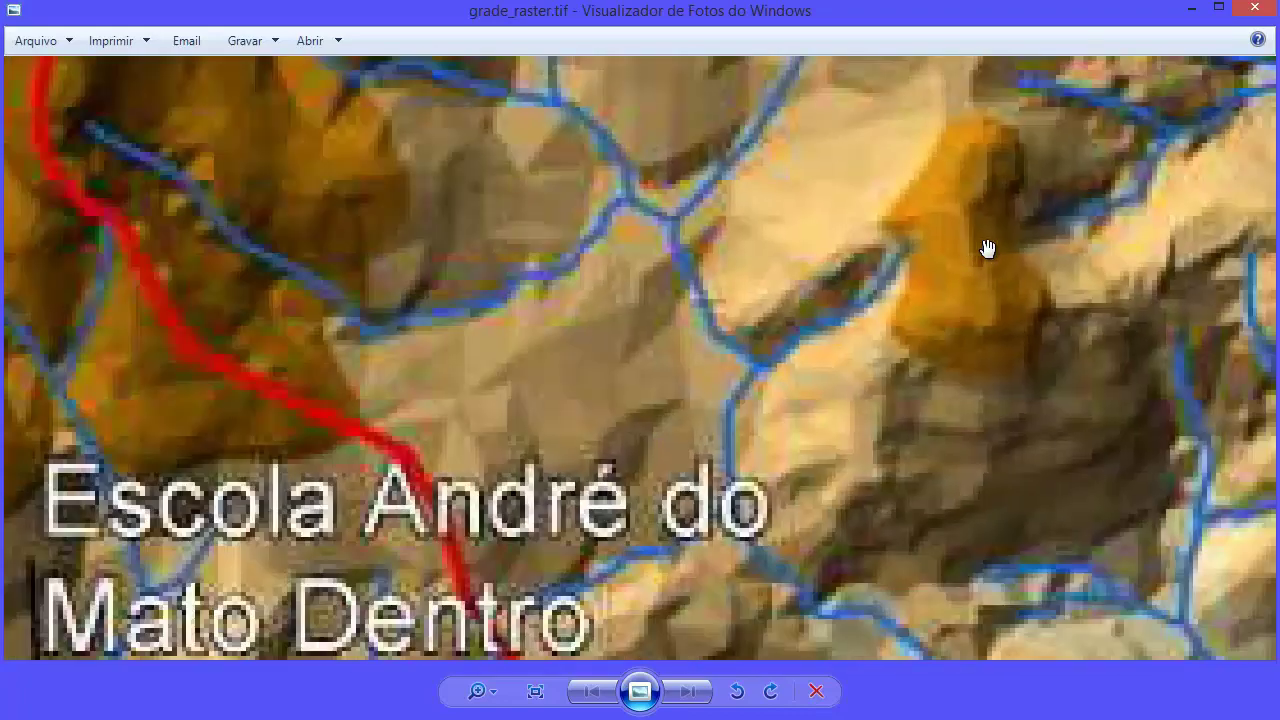
pyautogui.moveTo(988, 249); pyautogui.dragTo(621, 77)
pyautogui.moveTo(160, 375); pyautogui.dragTo(754, 177)
pyautogui.moveTo(417, 249); pyautogui.dragTo(592, 256)
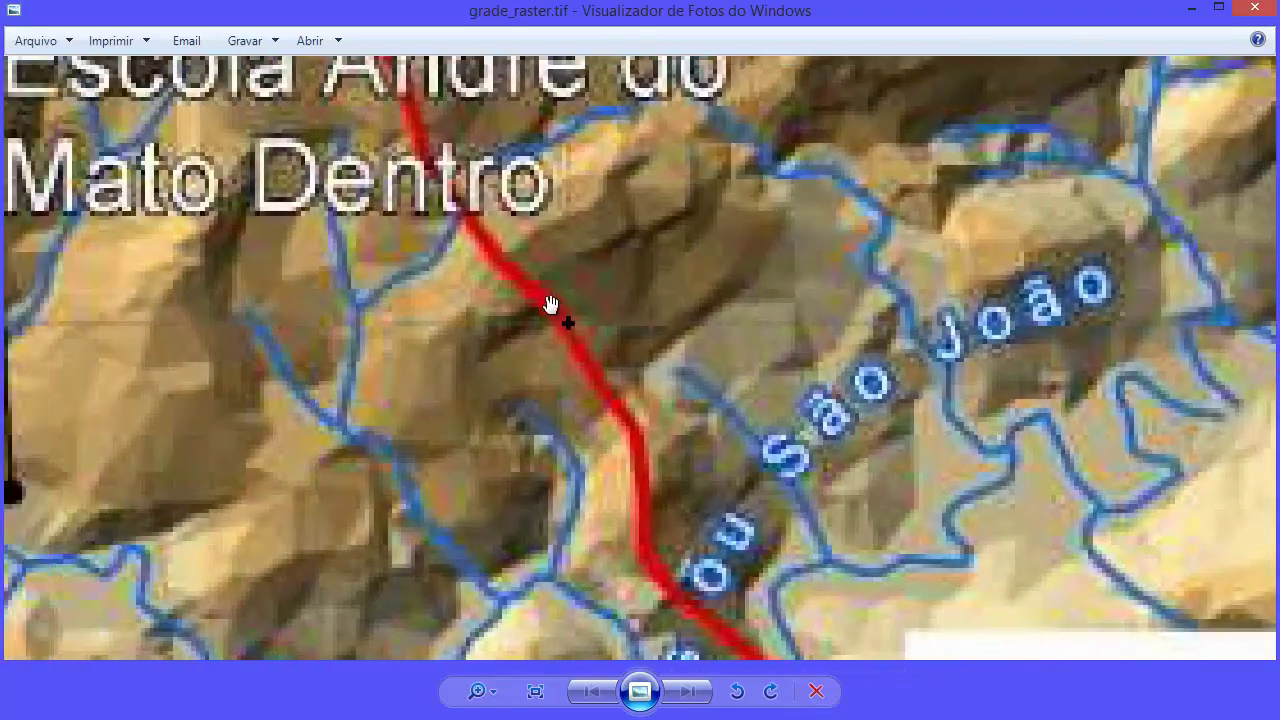
pyautogui.scroll(3, 577, 333)
pyautogui.scroll(3, 577, 333)
pyautogui.scroll(-7, 576, 332)
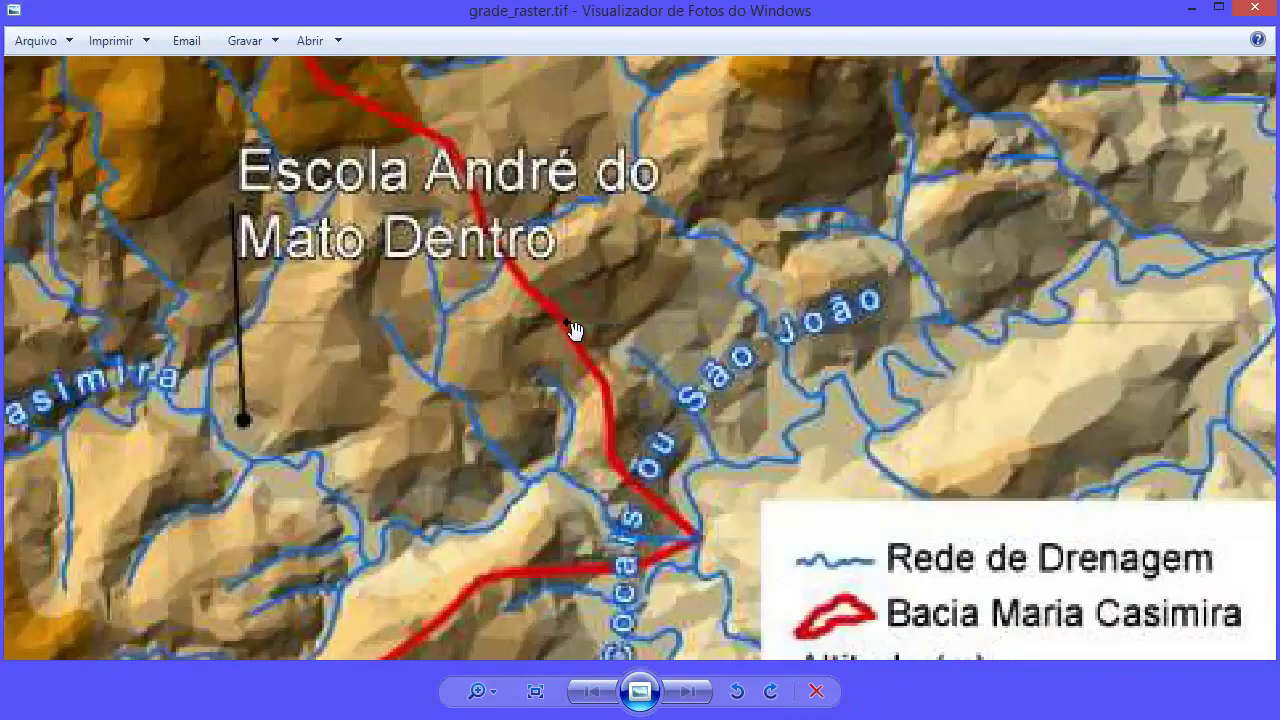
# Step: Inspect the black cross at the 644000 / 7786000 grid intersection up close
pyautogui.moveTo(617, 473); pyautogui.dragTo(612, 228)
pyautogui.scroll(8, 714, 476)
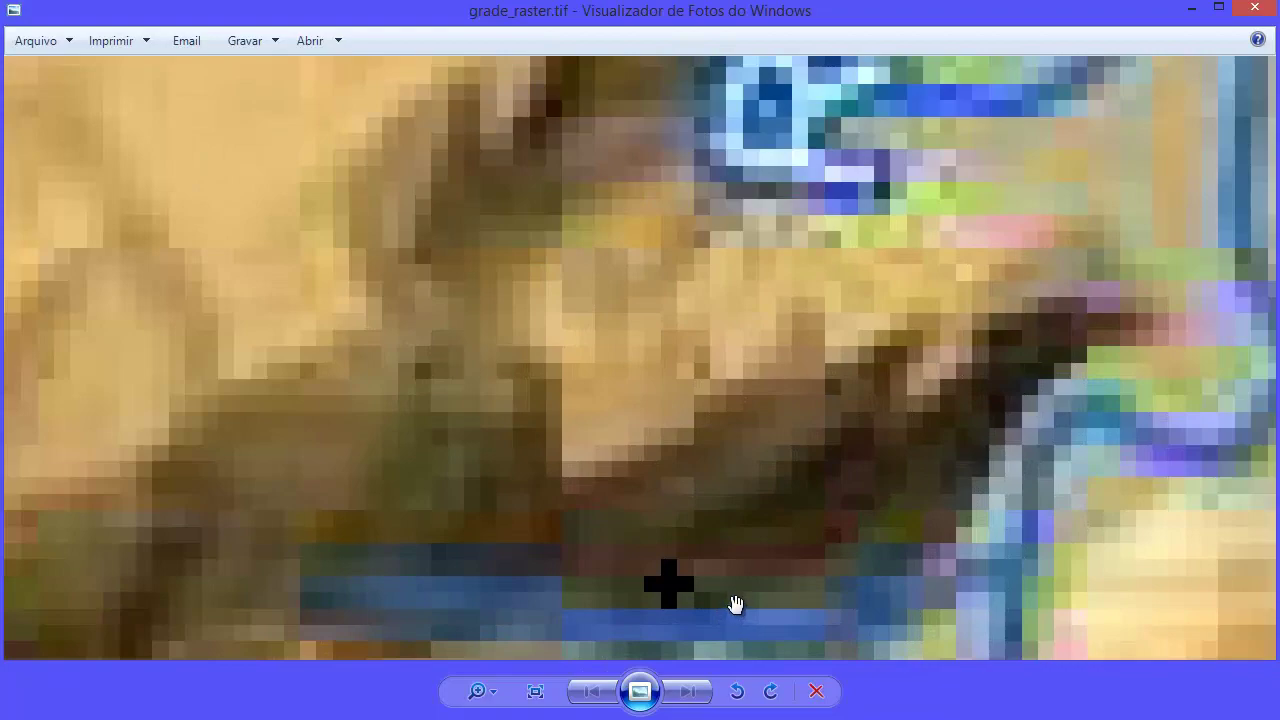
pyautogui.scroll(-8, 734, 603)
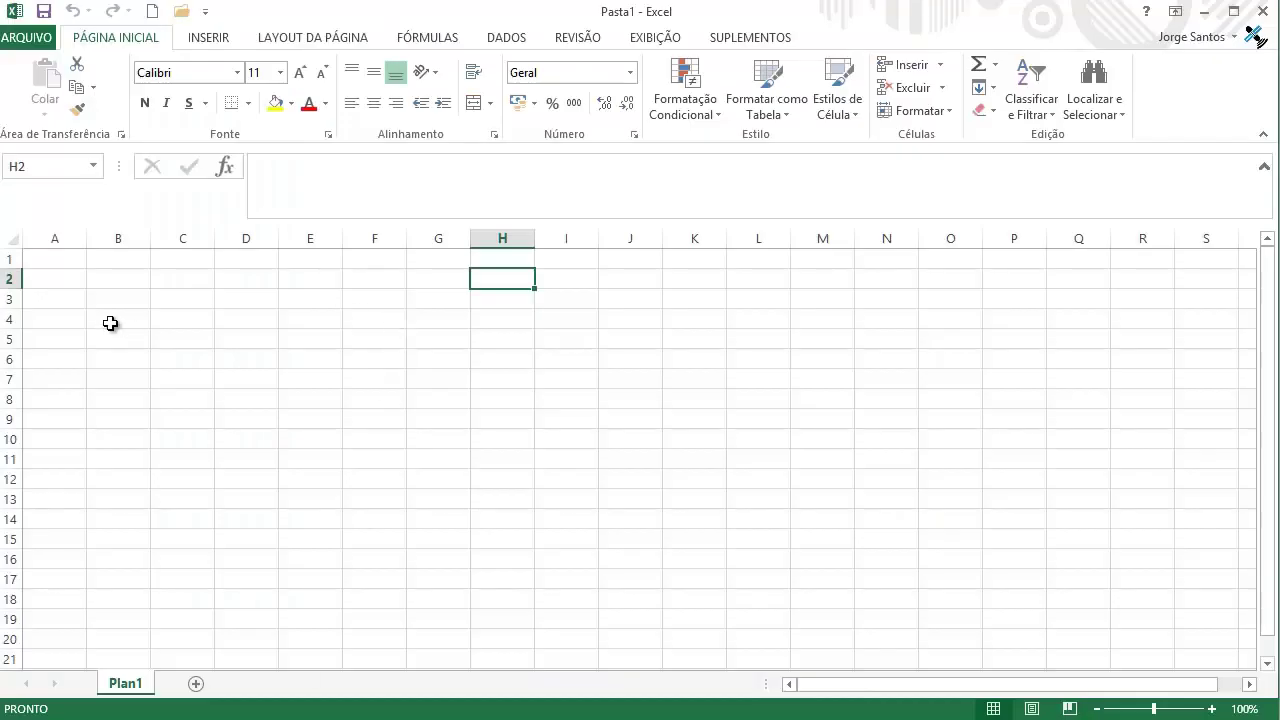
# Step: Switch to the blank Excel workbook and enter the column headers PONTO, X and Y in cells A1 to C1
pyautogui.click(67, 254)
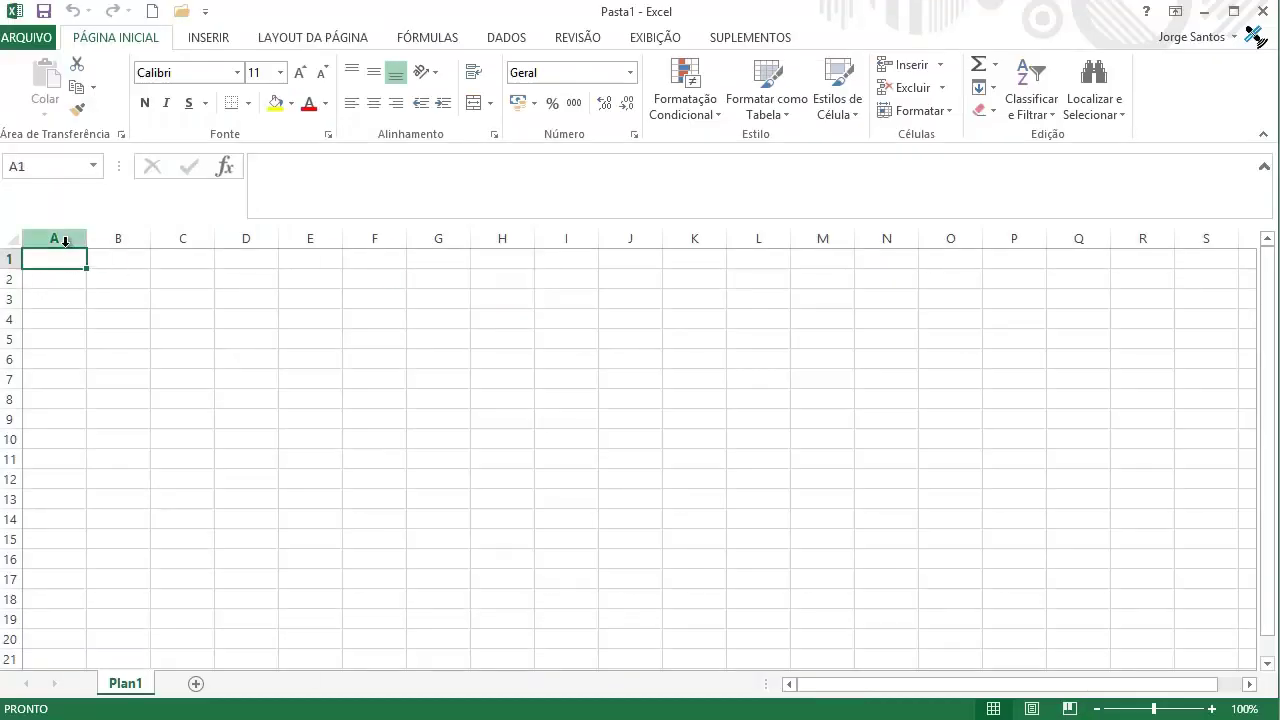
pyautogui.write('PONTO')
pyautogui.press('Tab')
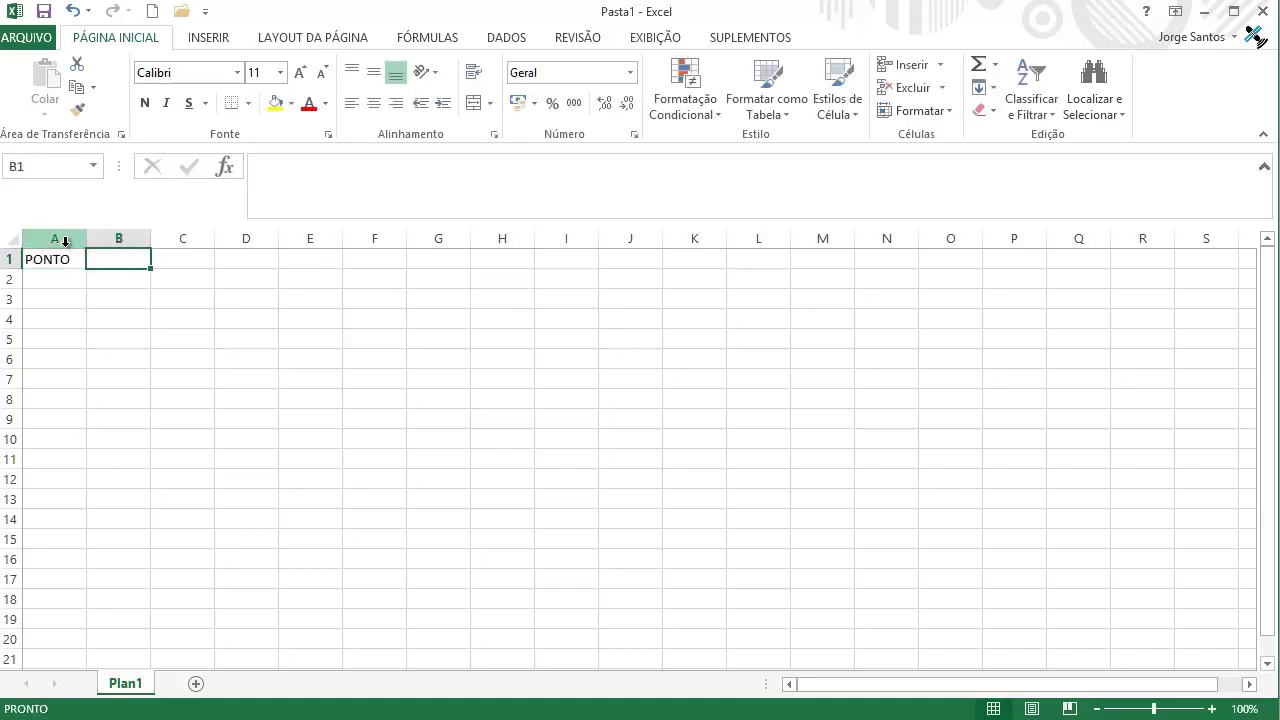
pyautogui.write('X')
pyautogui.press('Tab')
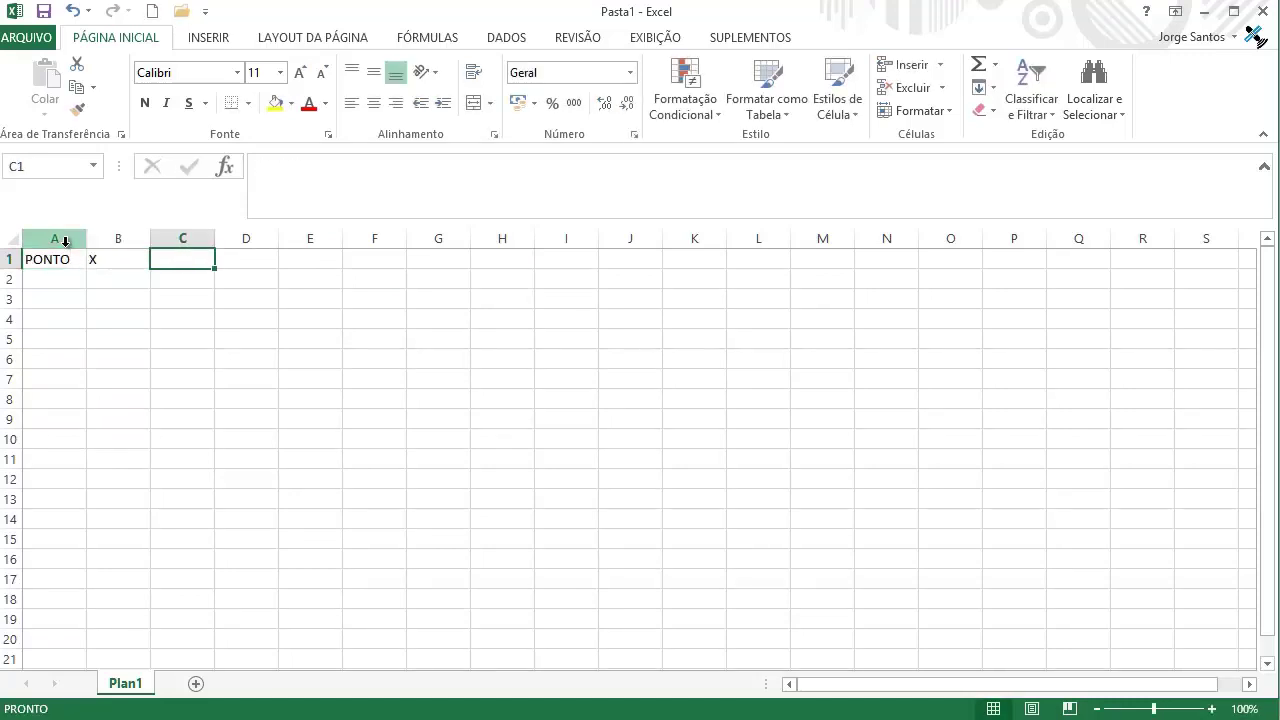
pyautogui.write('Y')
pyautogui.press('Tab')
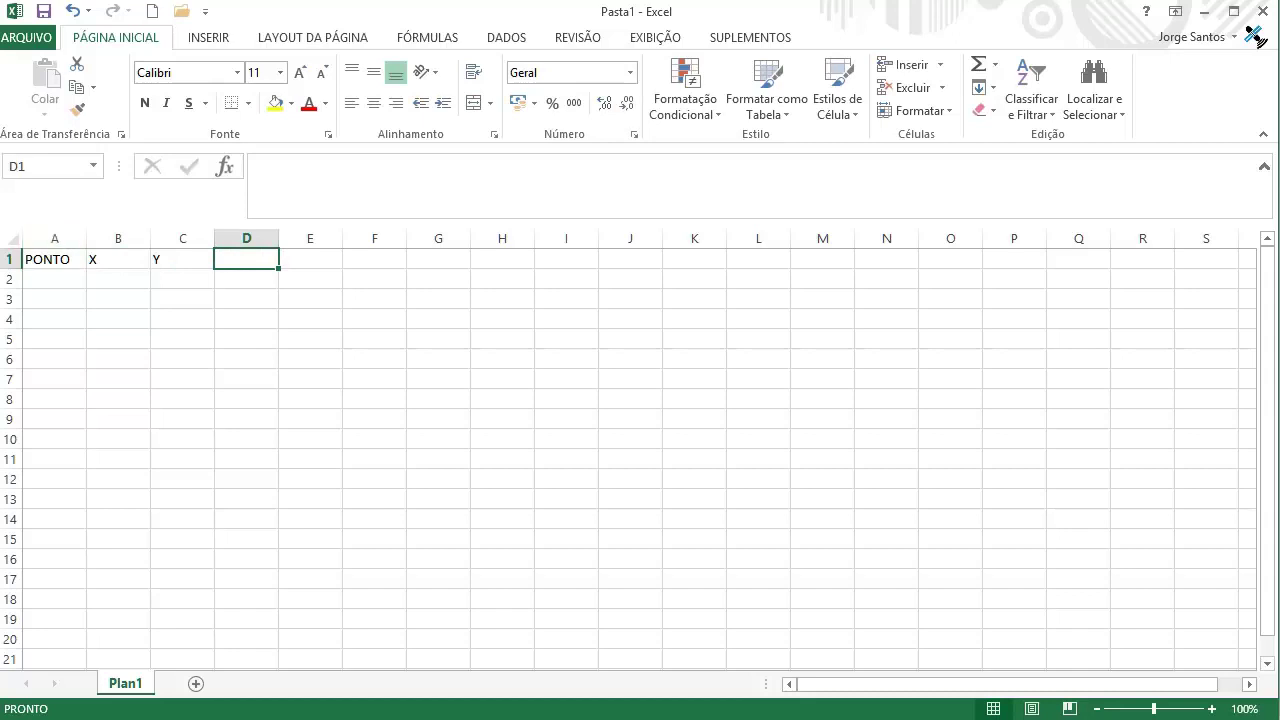
# Step: Label the points PT01 to PT04 in cells A2 to A5 and widen the X and Y columns
pyautogui.click(69, 283)
pyautogui.write('P')
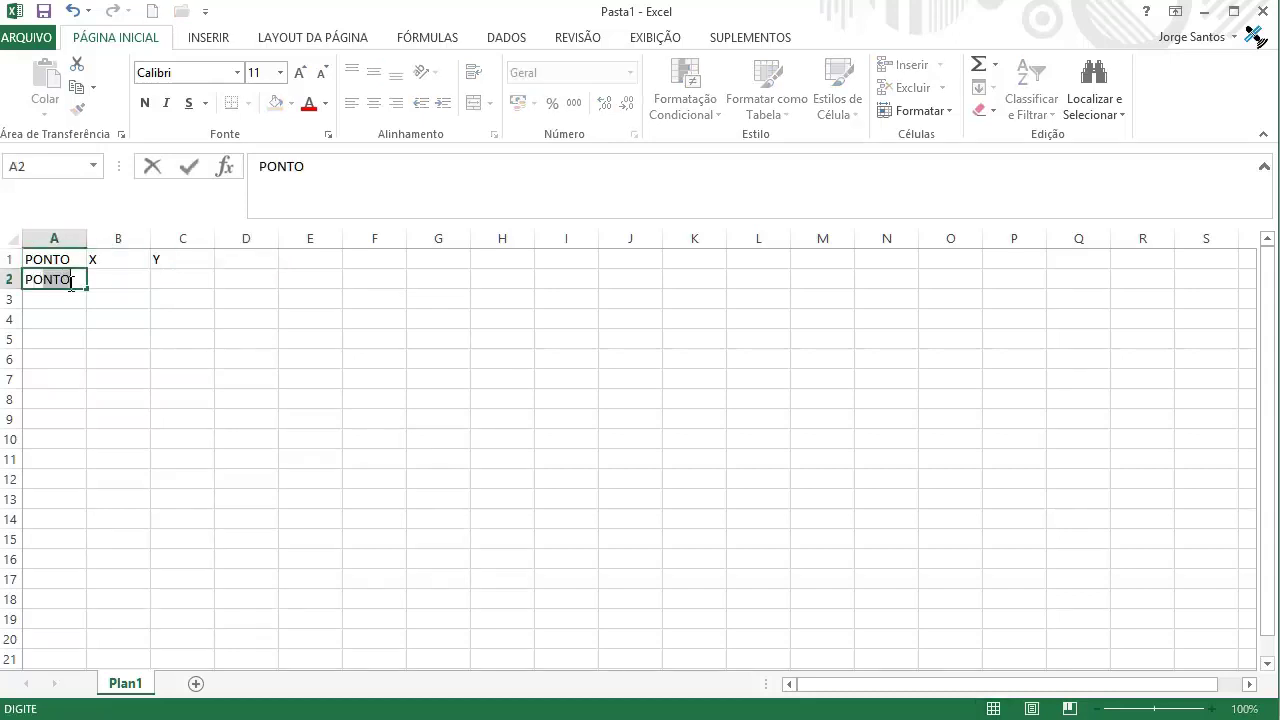
pyautogui.write('OT')
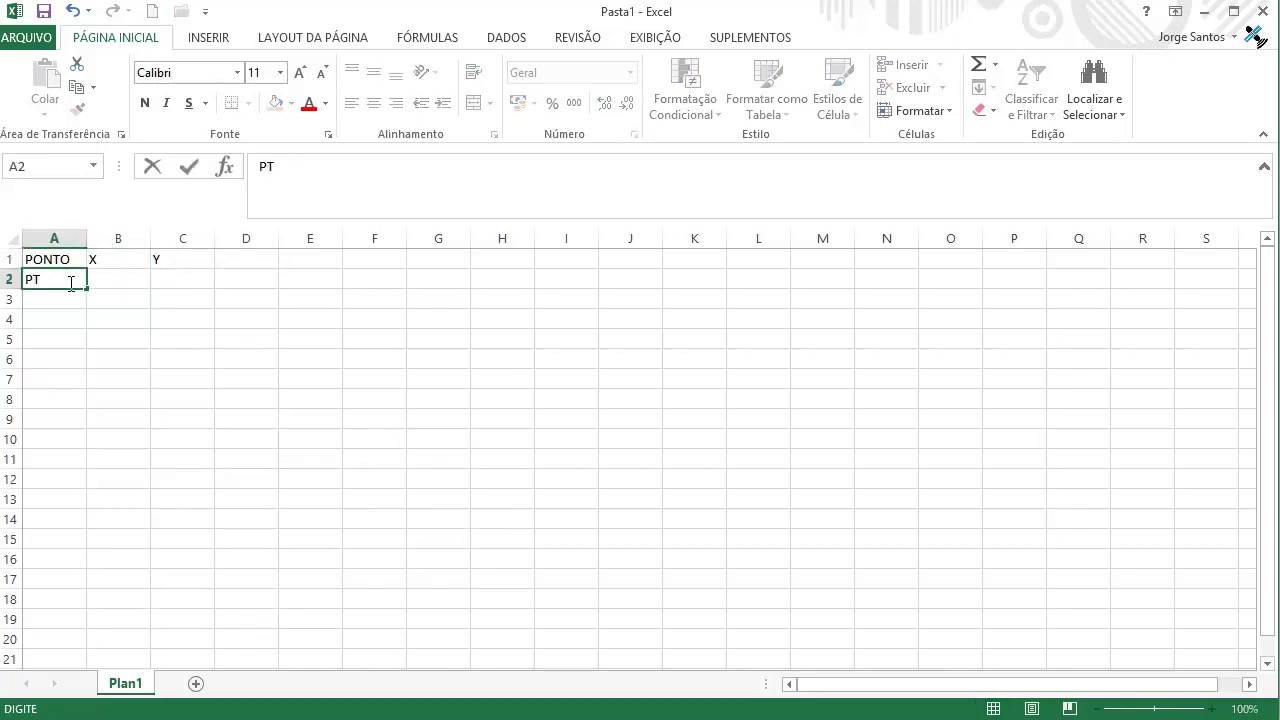
pyautogui.write('01')
pyautogui.press('Tab')
pyautogui.click(69, 283)
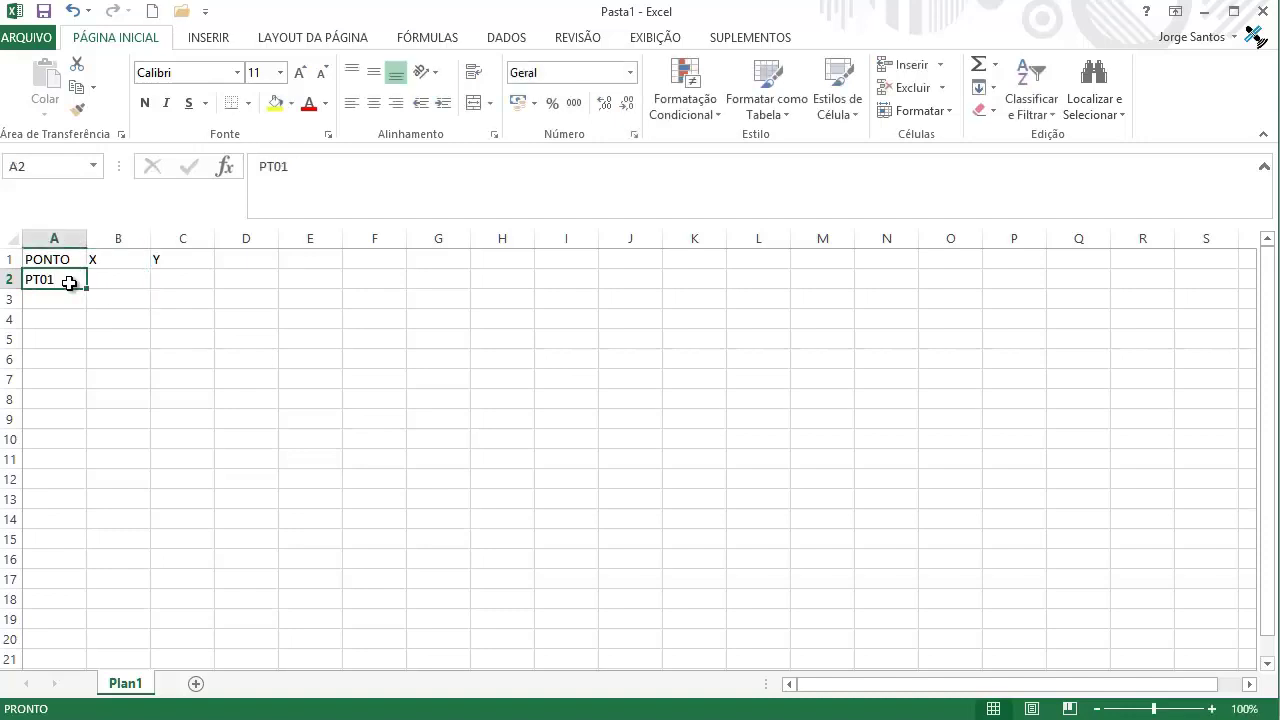
pyautogui.press('Return')
pyautogui.click(69, 283)
pyautogui.moveTo(86, 290); pyautogui.dragTo(110, 305)
pyautogui.click(122, 282)
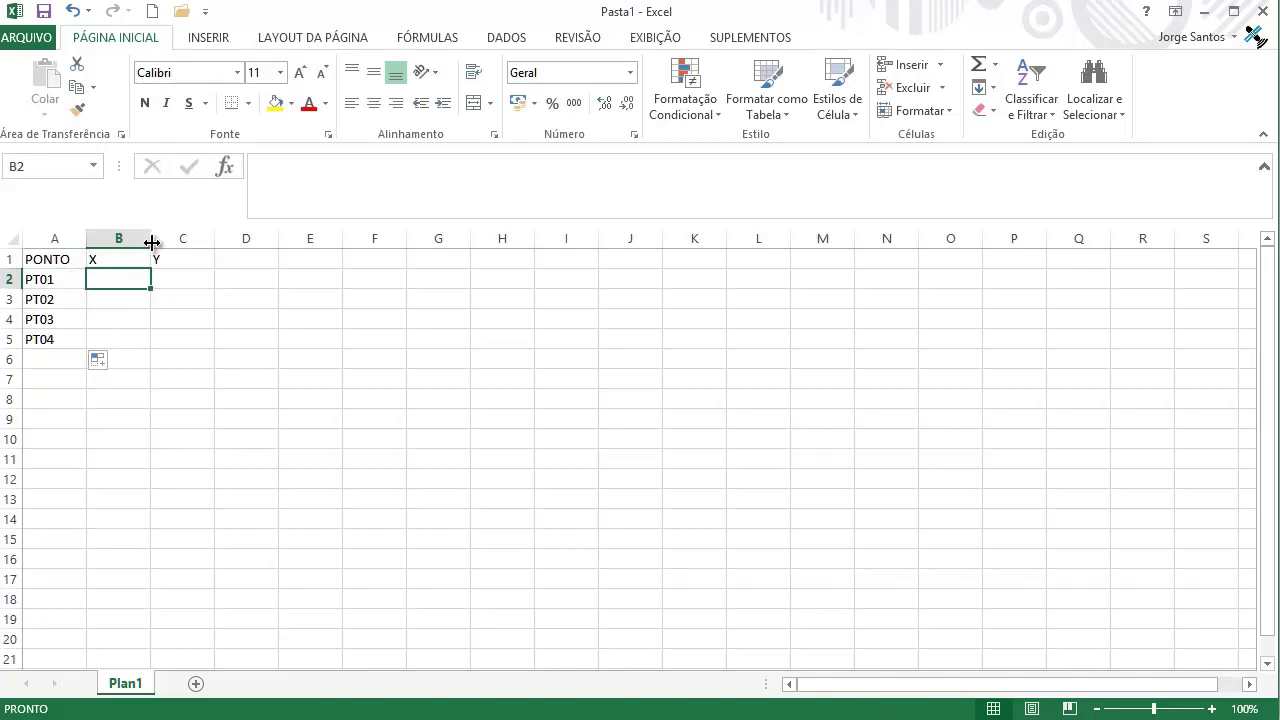
pyautogui.moveTo(151, 240); pyautogui.dragTo(269, 244)
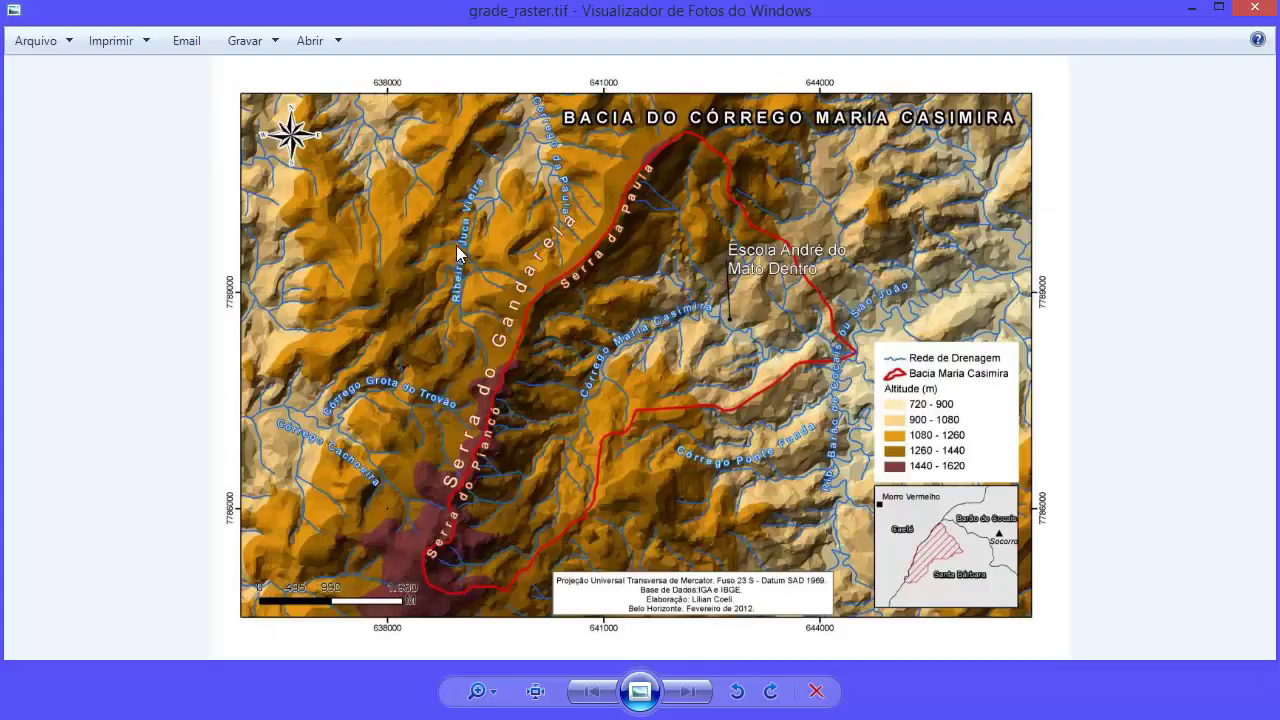
# Step: Read the first grid intersection's coordinates on the grade_raster.tif map and enter 7789000 as PT01's Y value in C2
pyautogui.scroll(3, 378, 89)
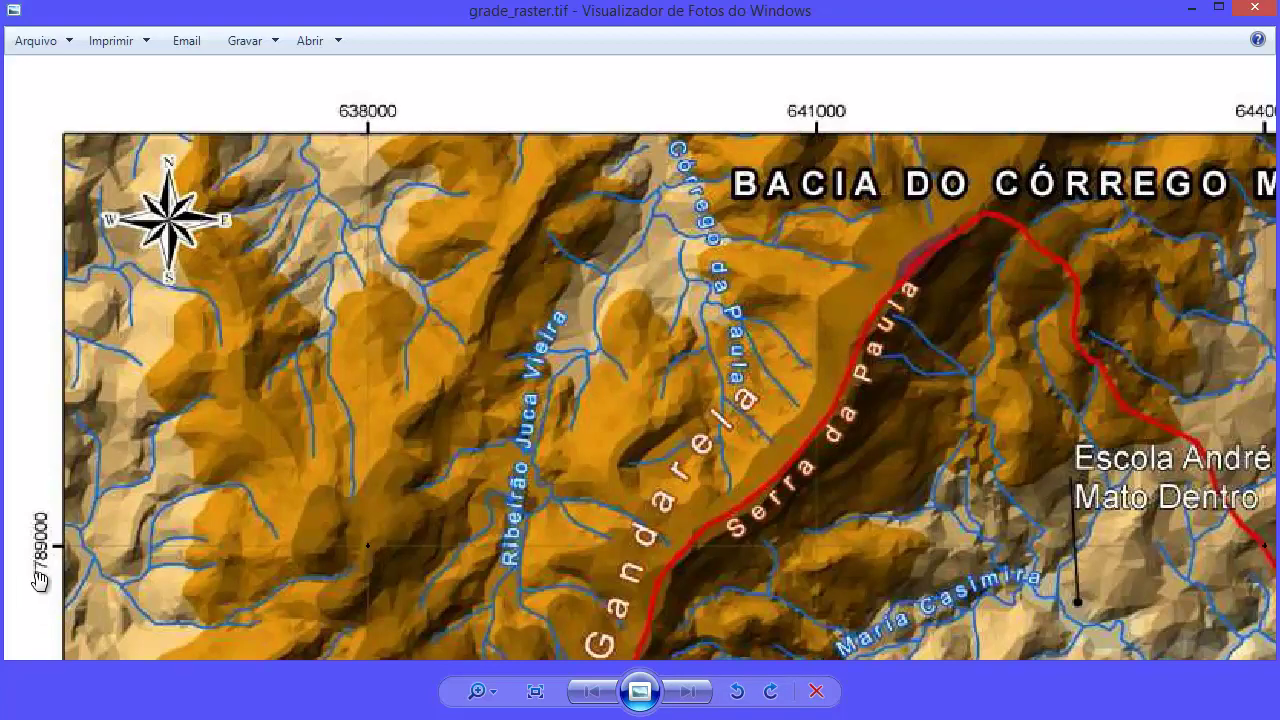
pyautogui.click(1191, 8)
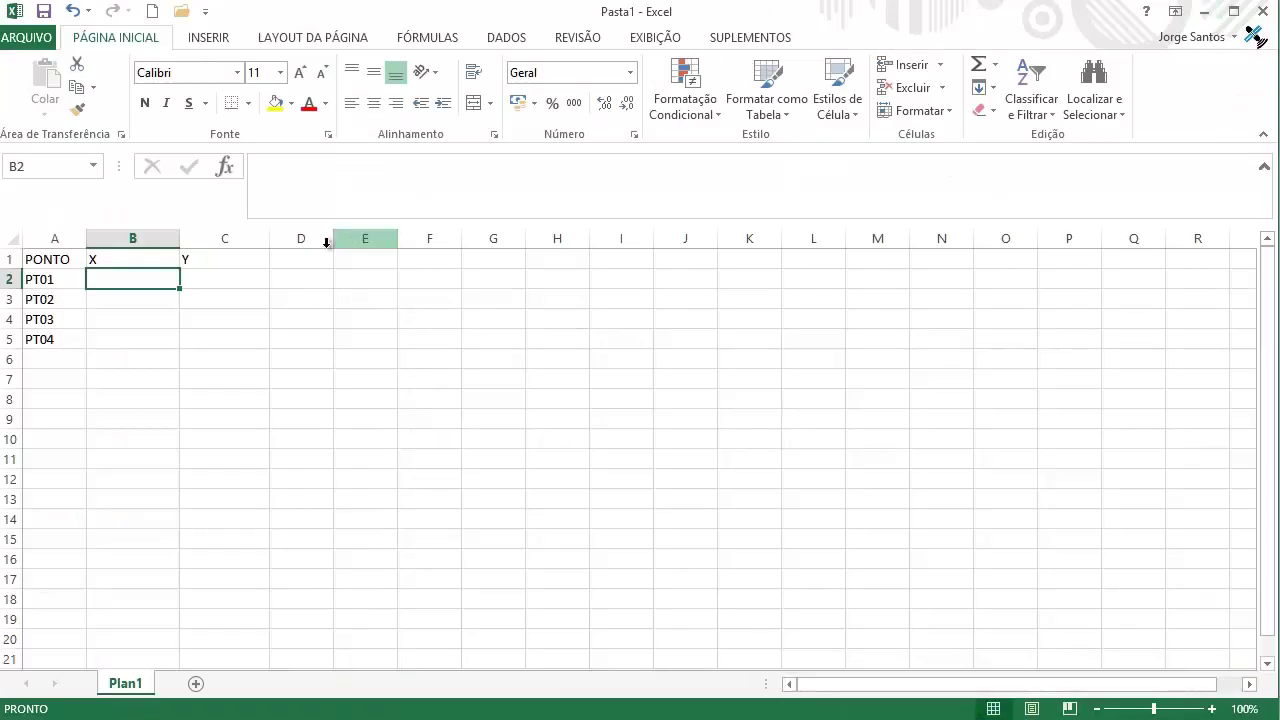
pyautogui.click(248, 286)
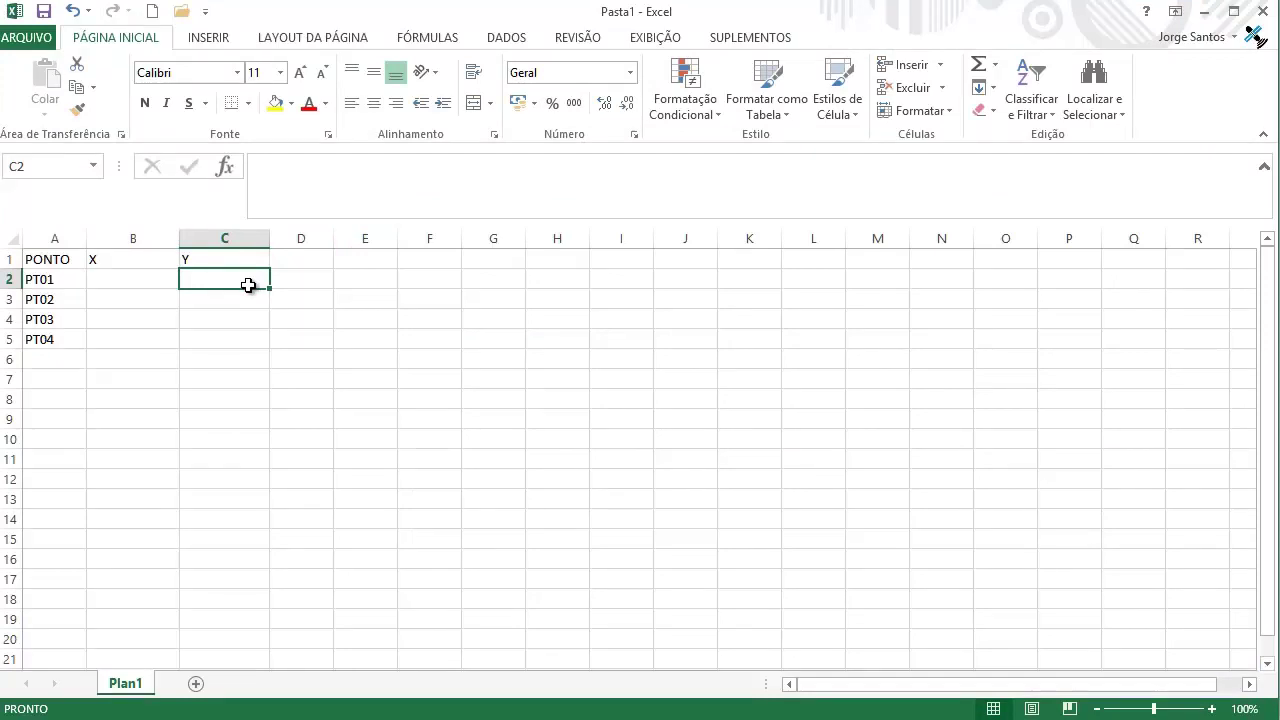
pyautogui.write('7789000')
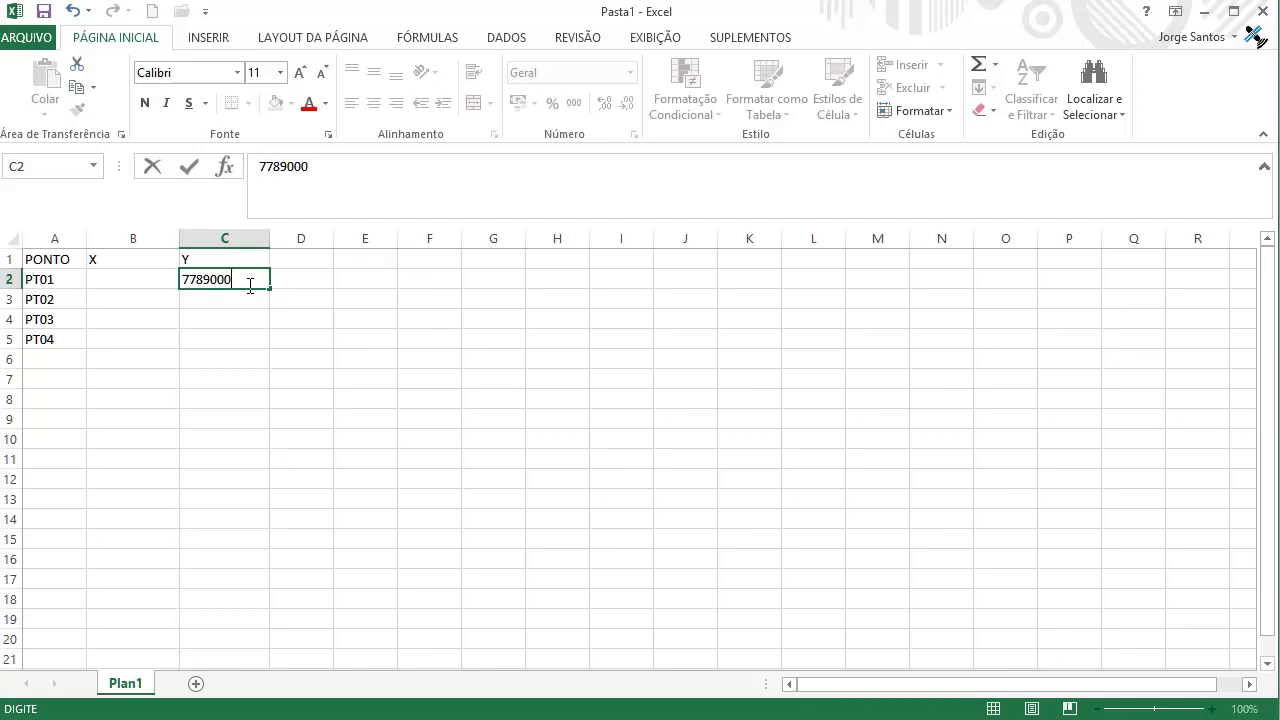
pyautogui.press('Tab')
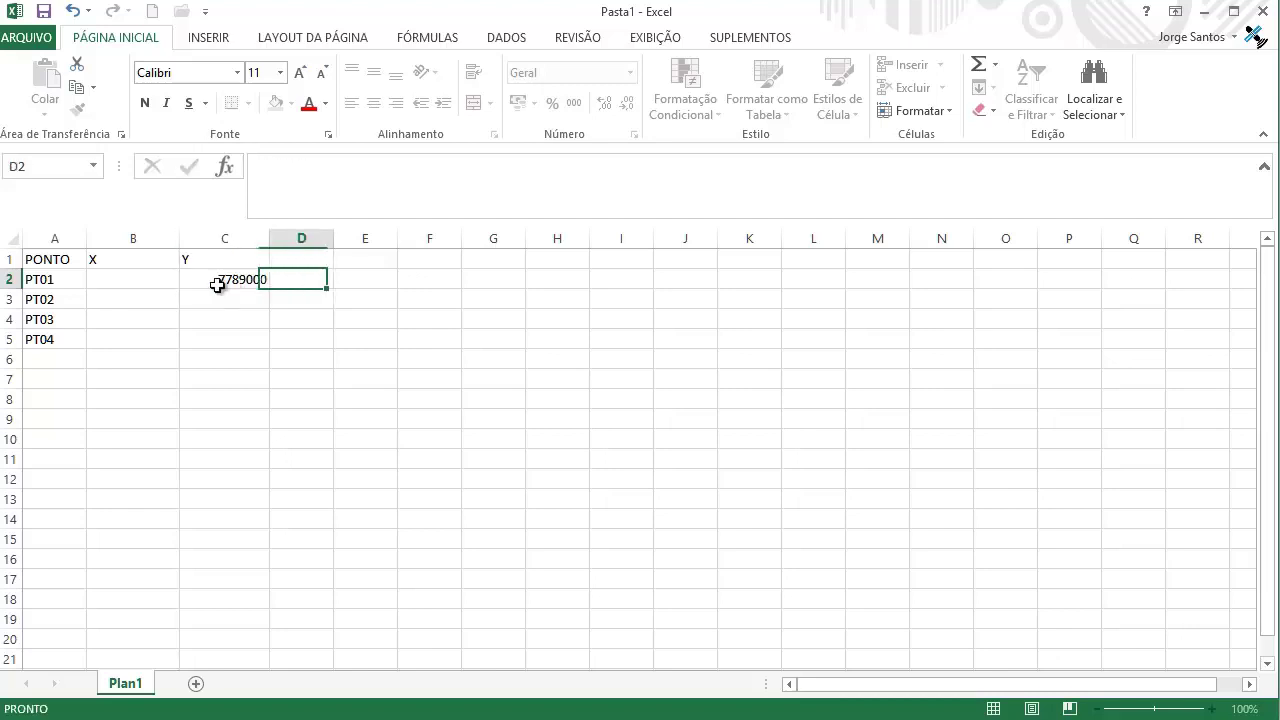
# Step: Recheck the map's easting label for the first intersection and enter 638000 as PT01's X value in B2
pyautogui.click(143, 279)
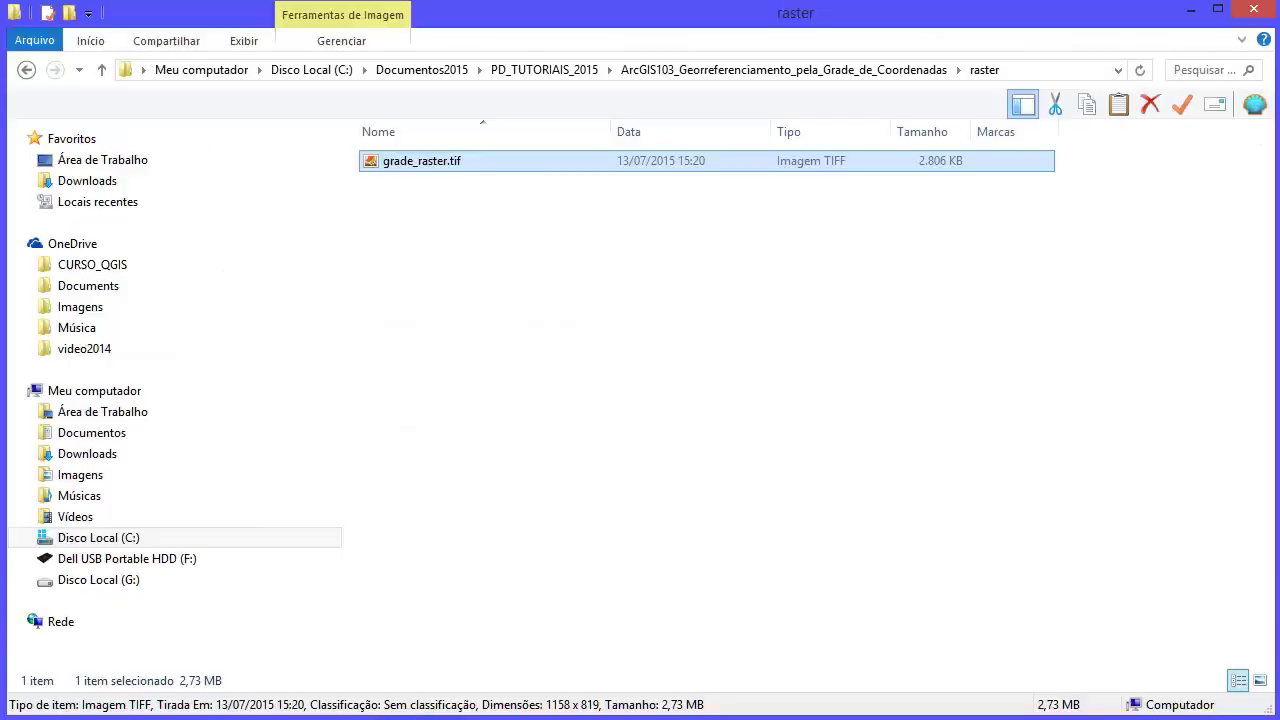
pyautogui.press('Return')
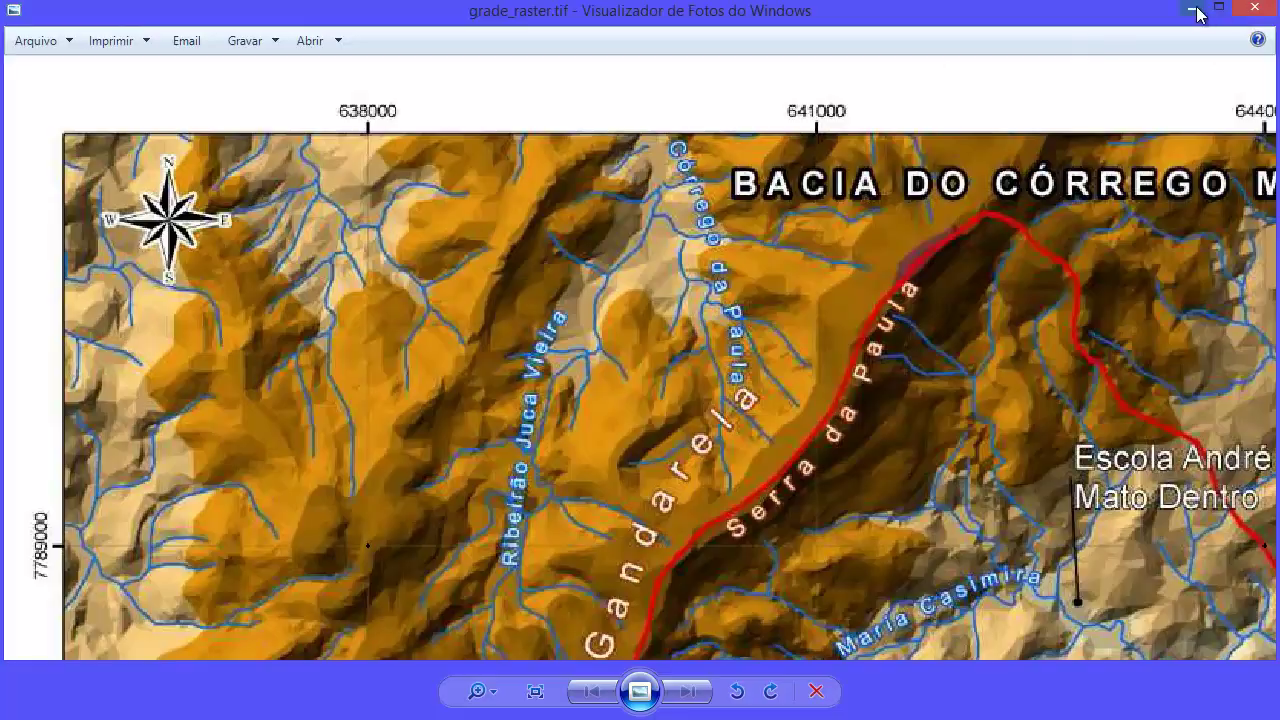
pyautogui.click(1252, 10)
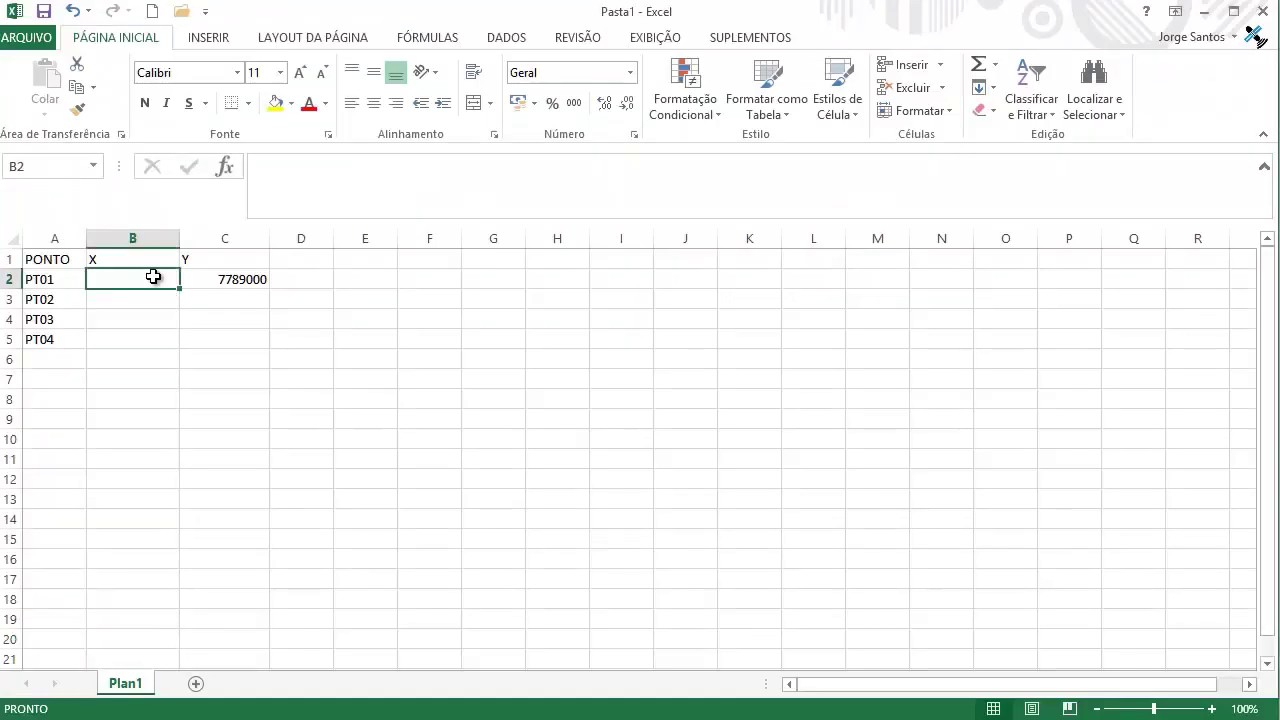
pyautogui.write('638000')
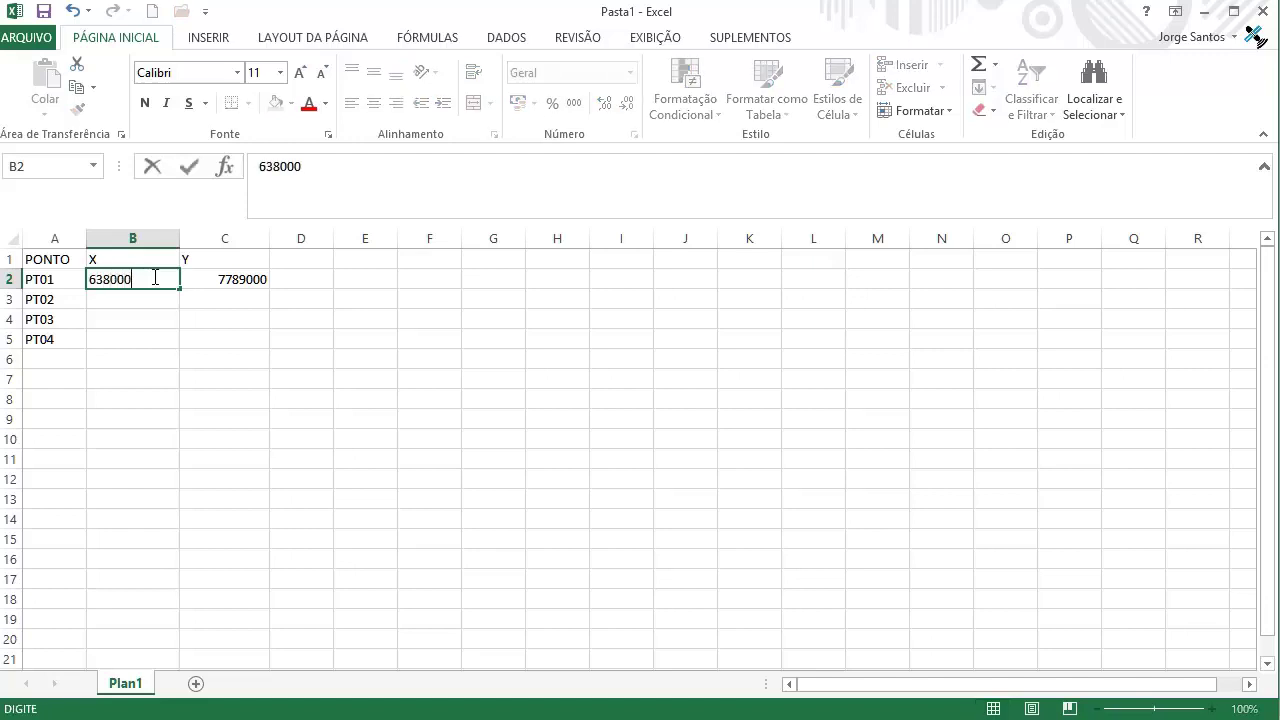
pyautogui.press('Tab')
# Step: Consult the whole map for the second intersection and enter PT02's coordinates, X 644000 in B3 and Y 7789000 in C3
pyautogui.click(163, 296)
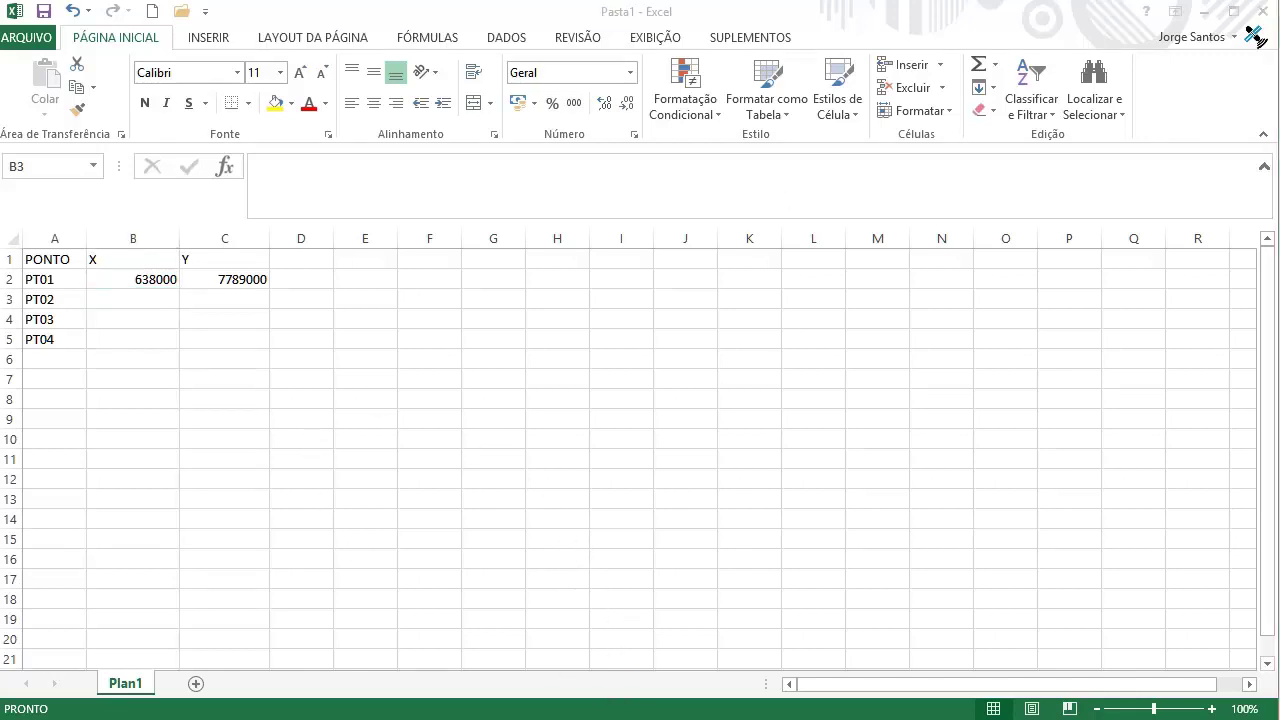
pyautogui.hotkey('alt', 'Tab')
pyautogui.scroll(-5, 693, 378)
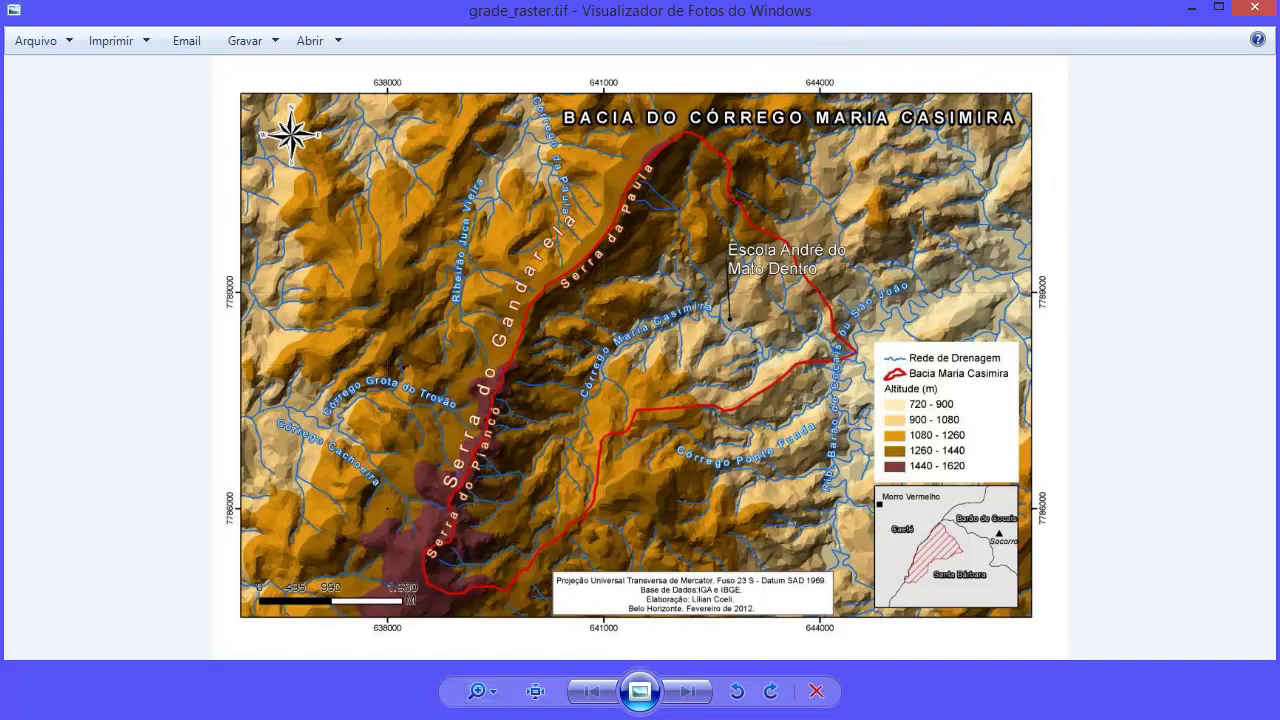
pyautogui.hotkey('alt', 'Tab')
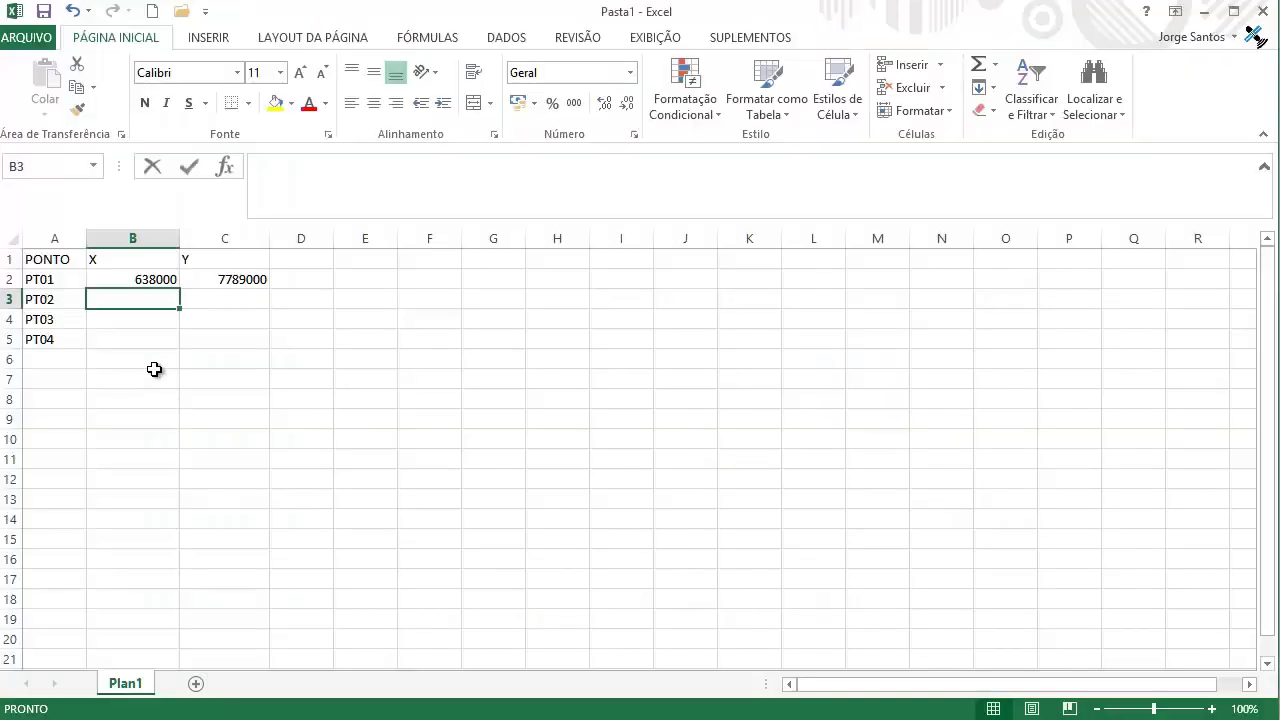
pyautogui.write('644000')
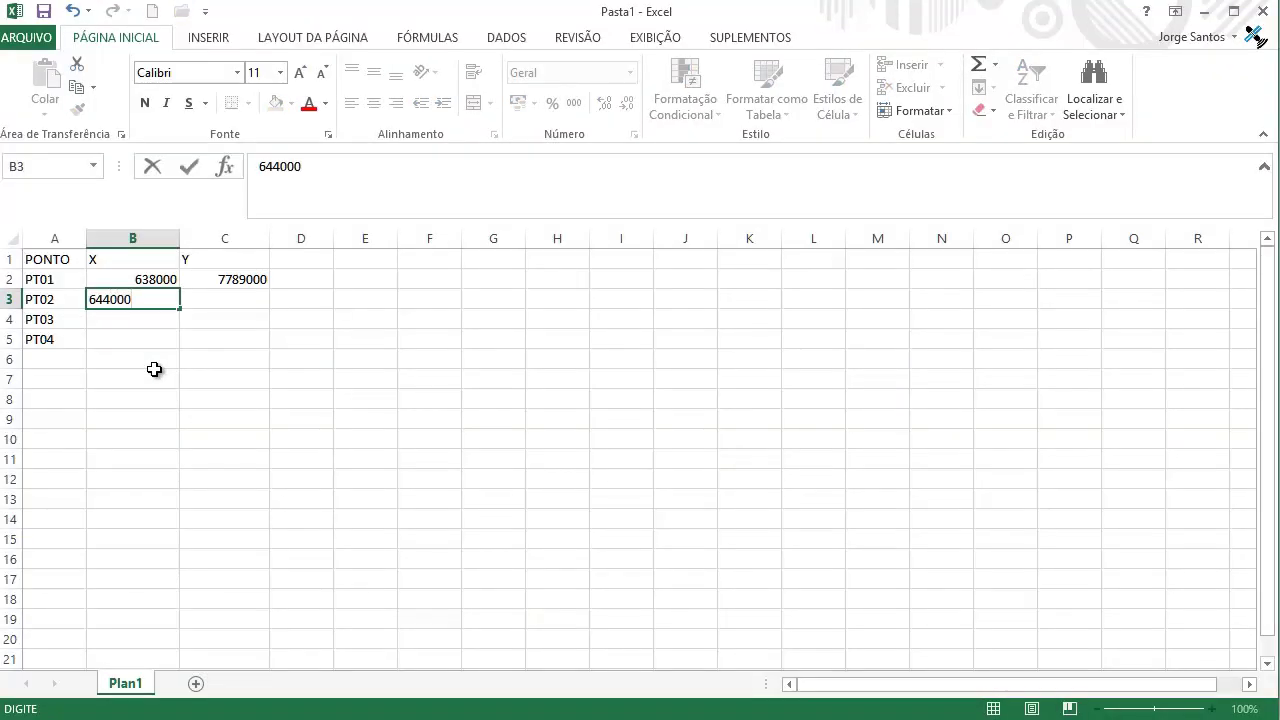
pyautogui.press('Tab')
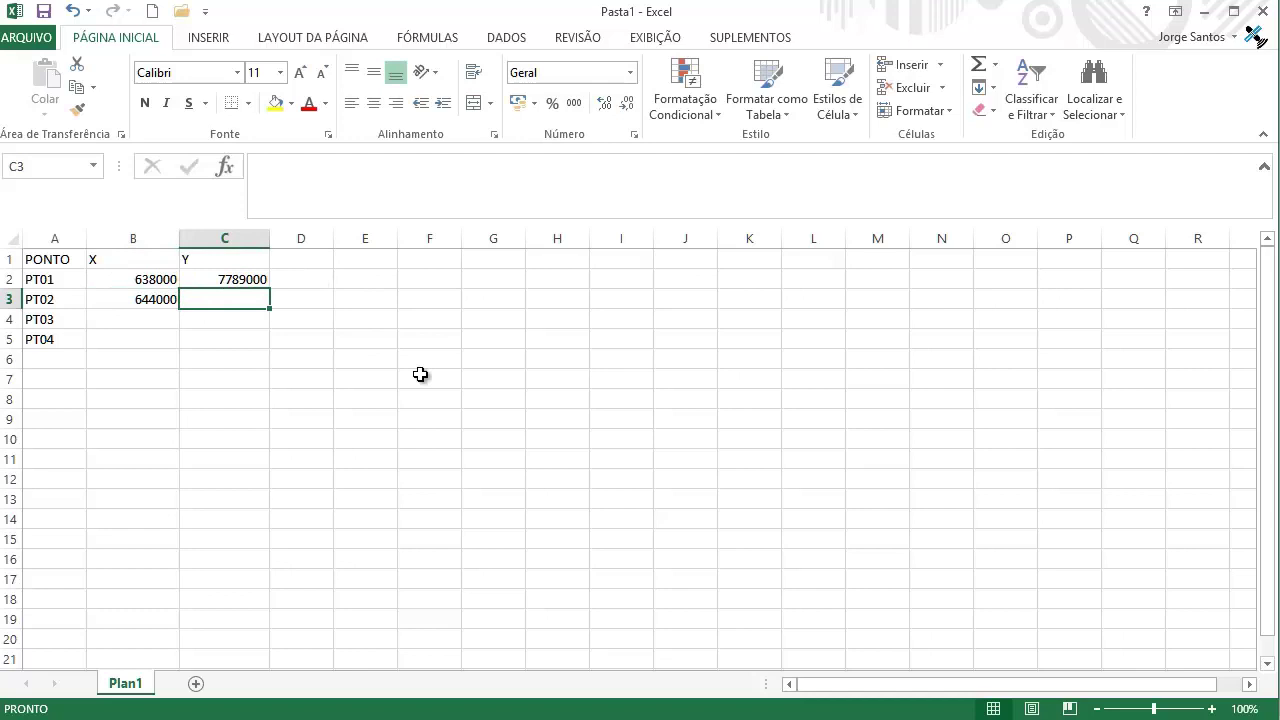
pyautogui.write('-')
pyautogui.press('BackSpace')
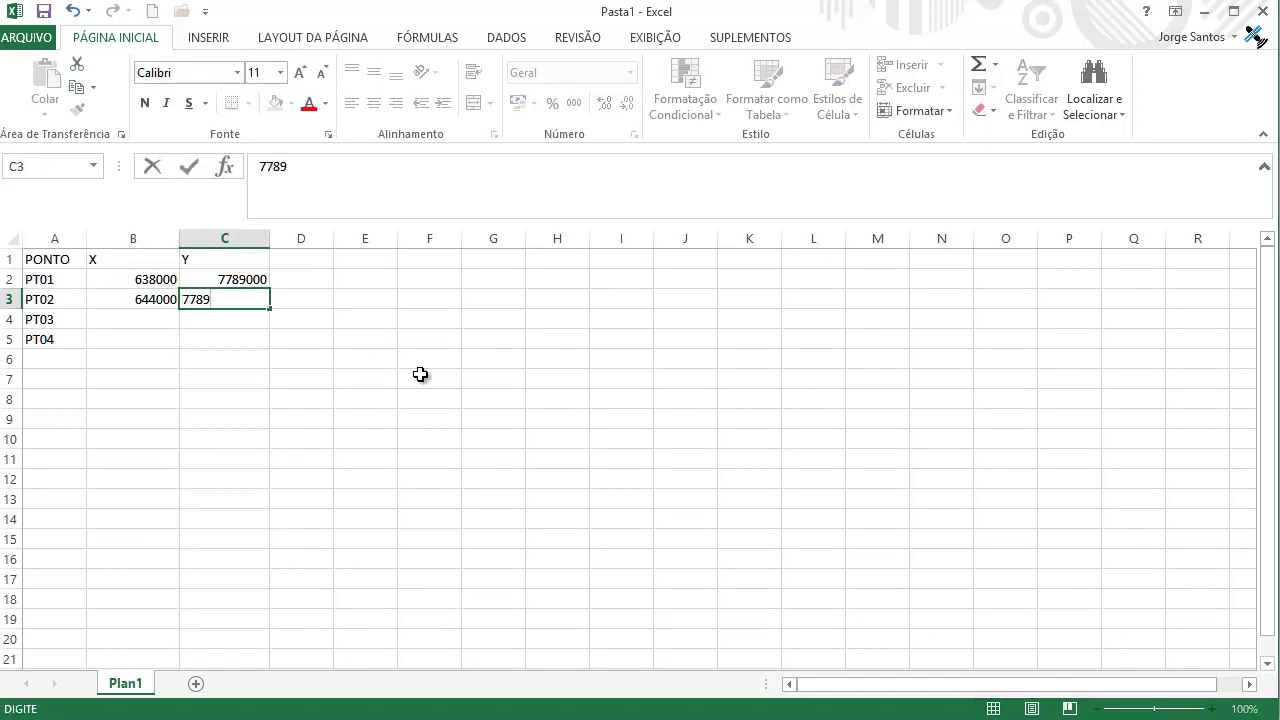
pyautogui.press('Tab')
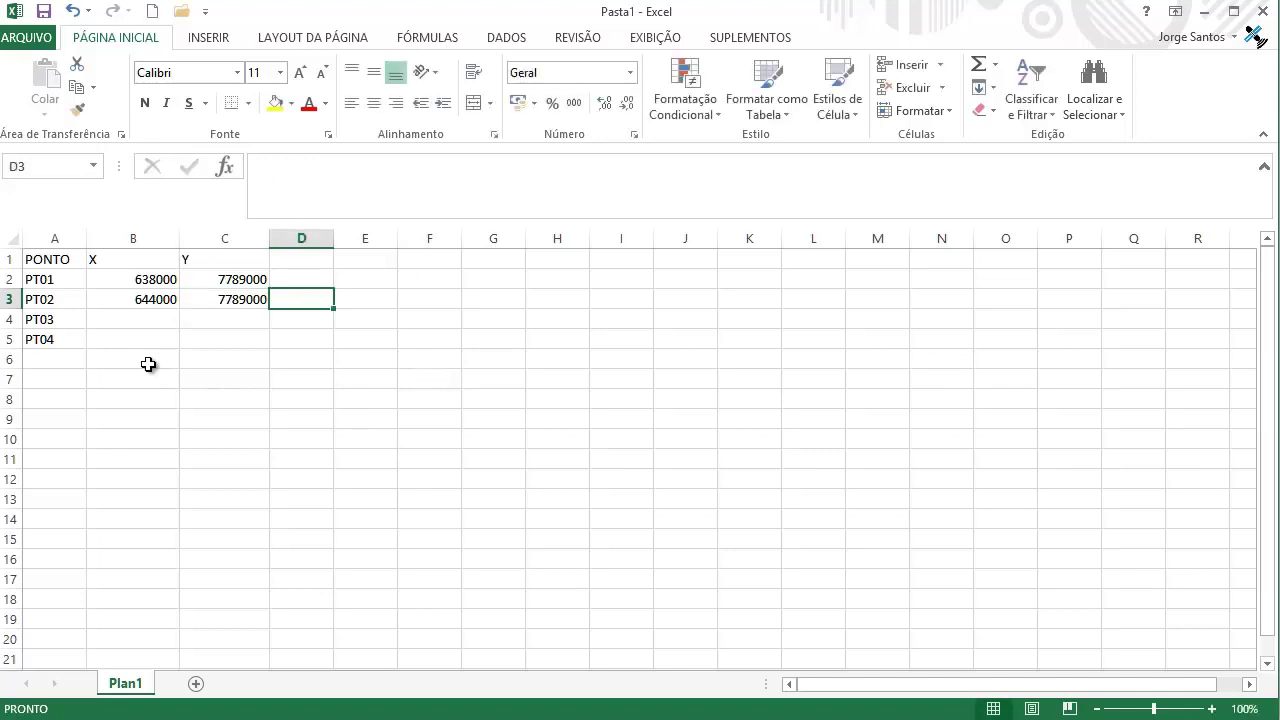
# Step: Consult the grade_raster.tif map for the third intersection and enter PT03's coordinates, X 644000 in B4 and Y 7786000 in C4
pyautogui.click(136, 320)
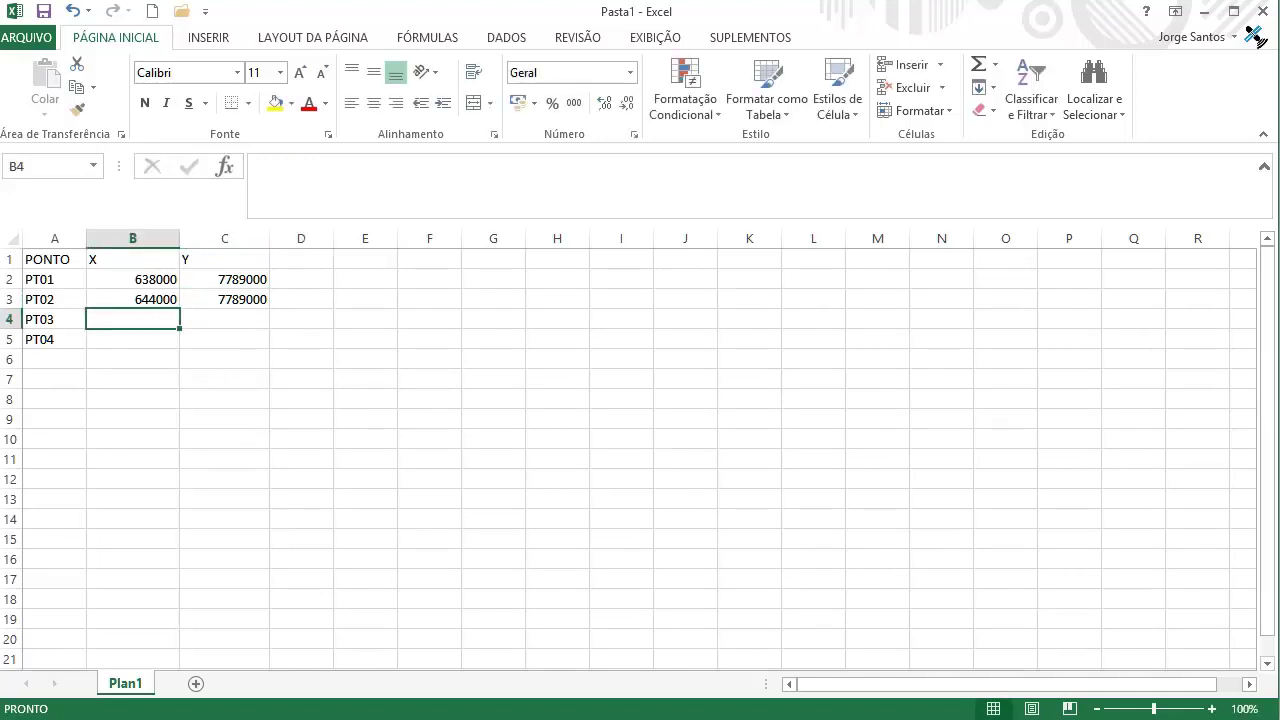
pyautogui.hotkey('alt', 'Tab')
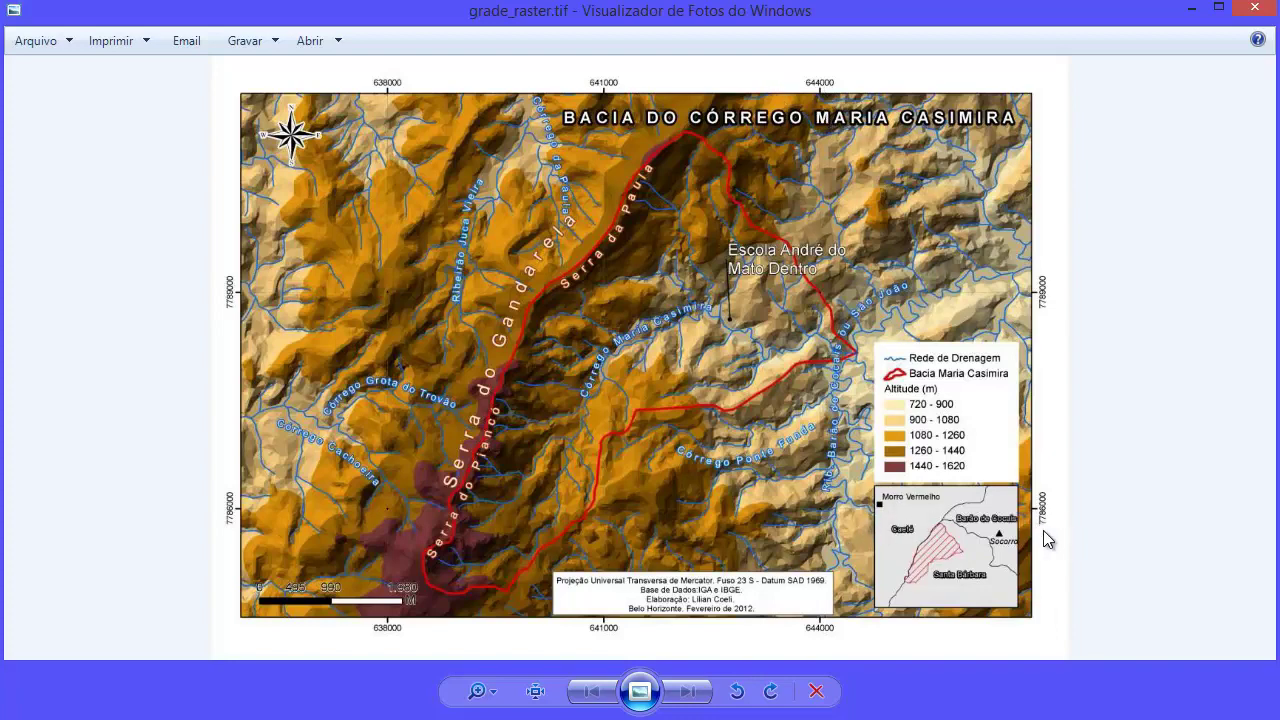
pyautogui.scroll(3, 1056, 527)
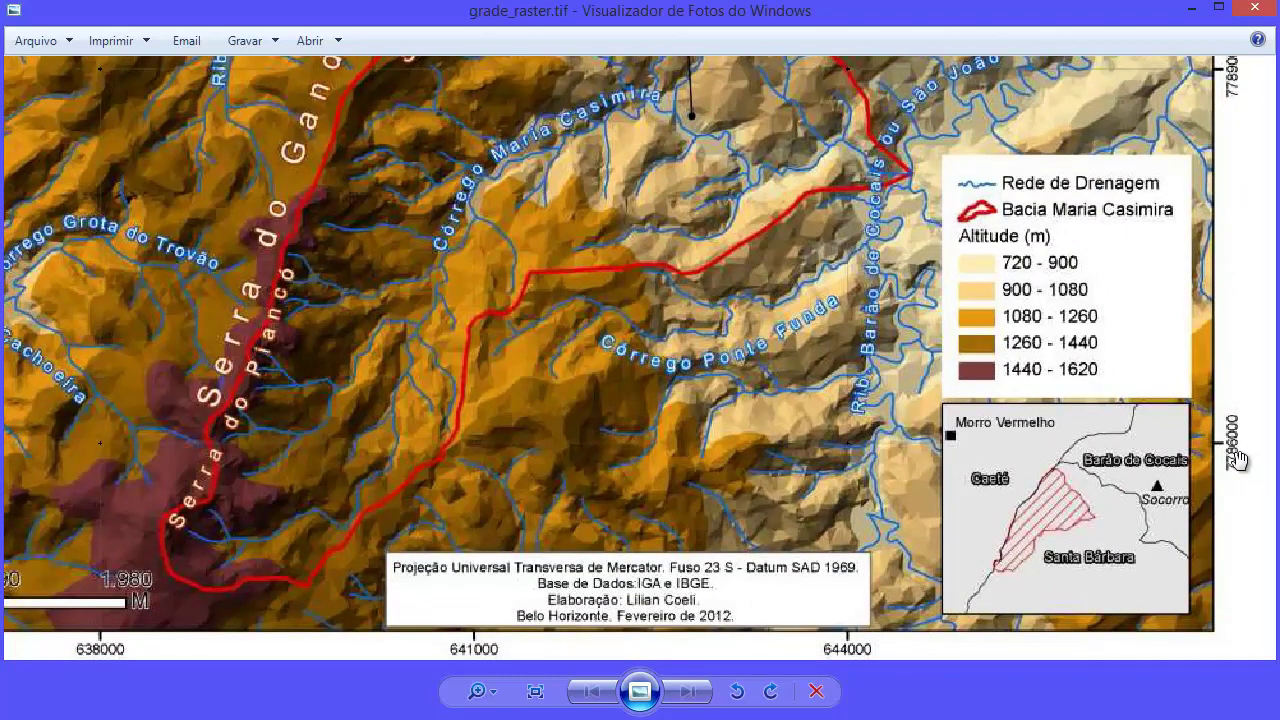
pyautogui.scroll(2, 1238, 462)
pyautogui.scroll(4, 1238, 460)
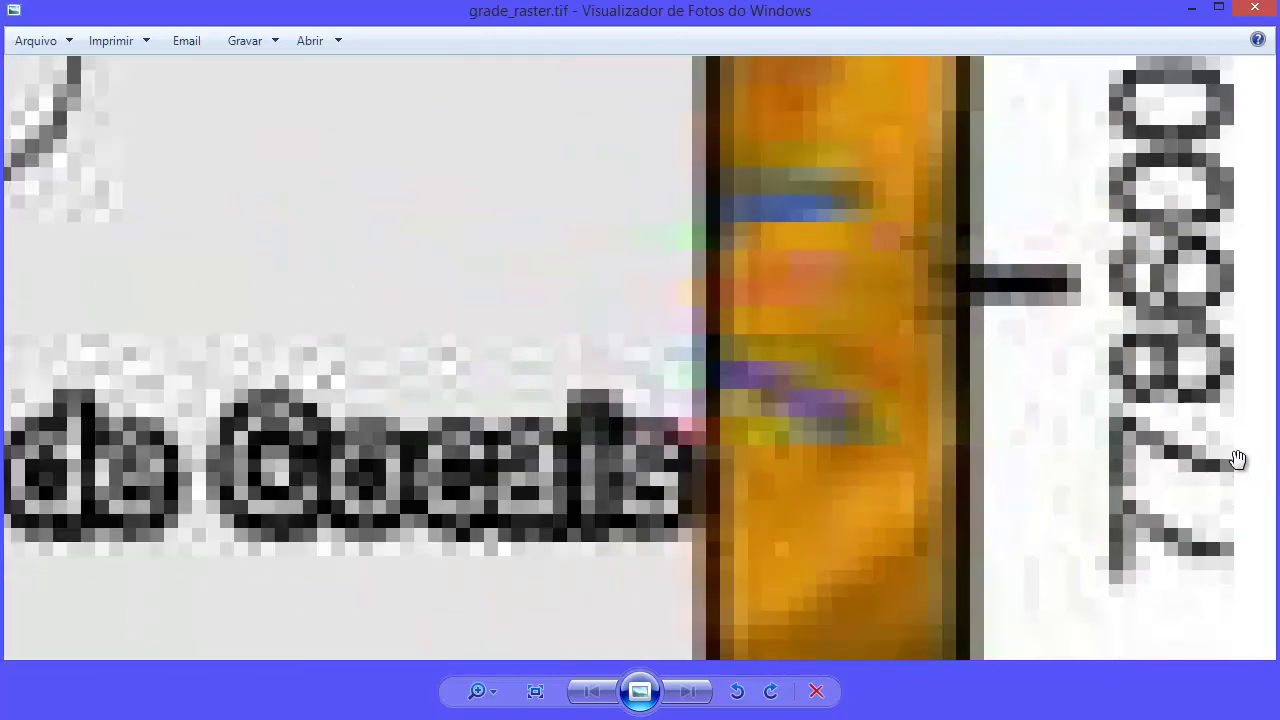
pyautogui.scroll(-2, 1238, 460)
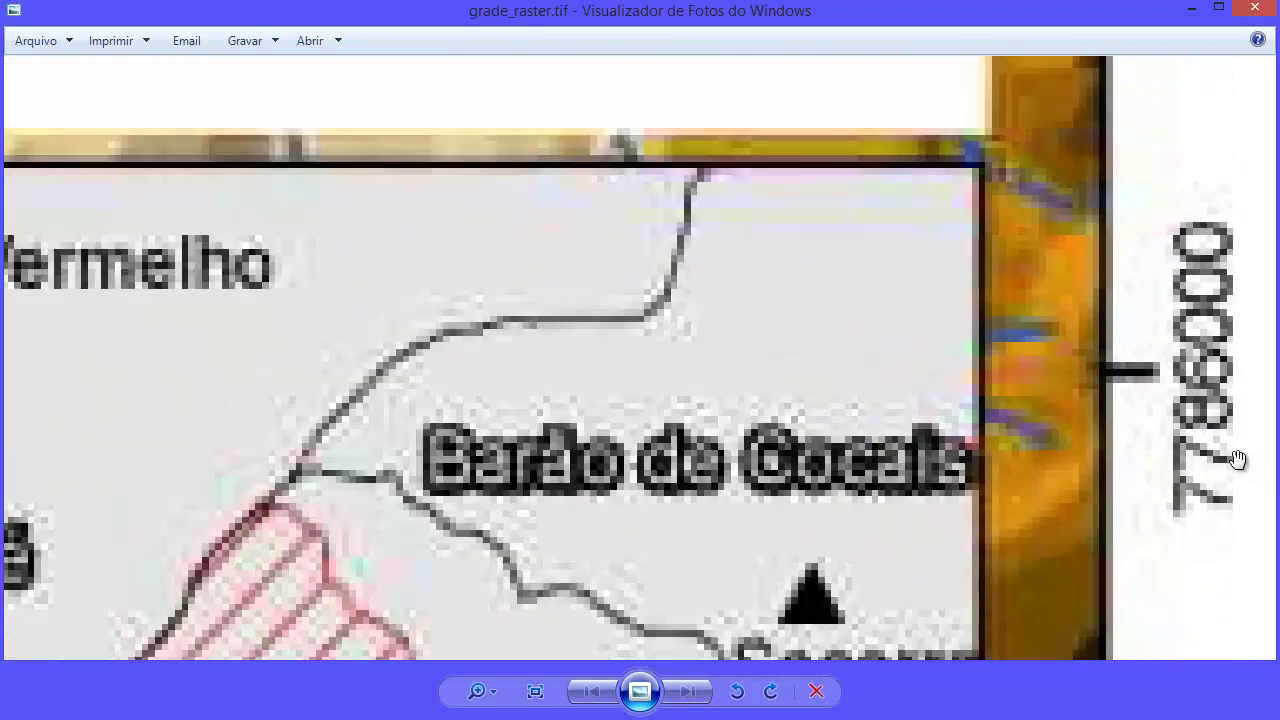
pyautogui.scroll(-4, 1238, 460)
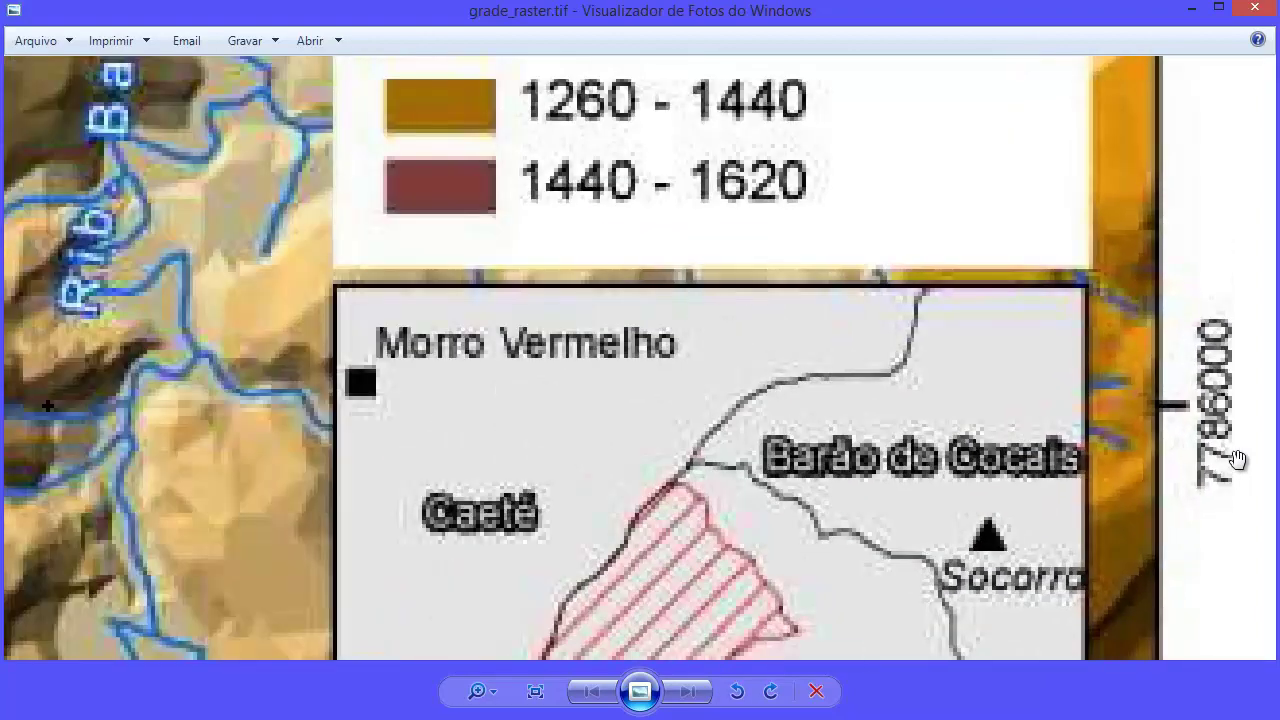
pyautogui.scroll(-3, 1238, 460)
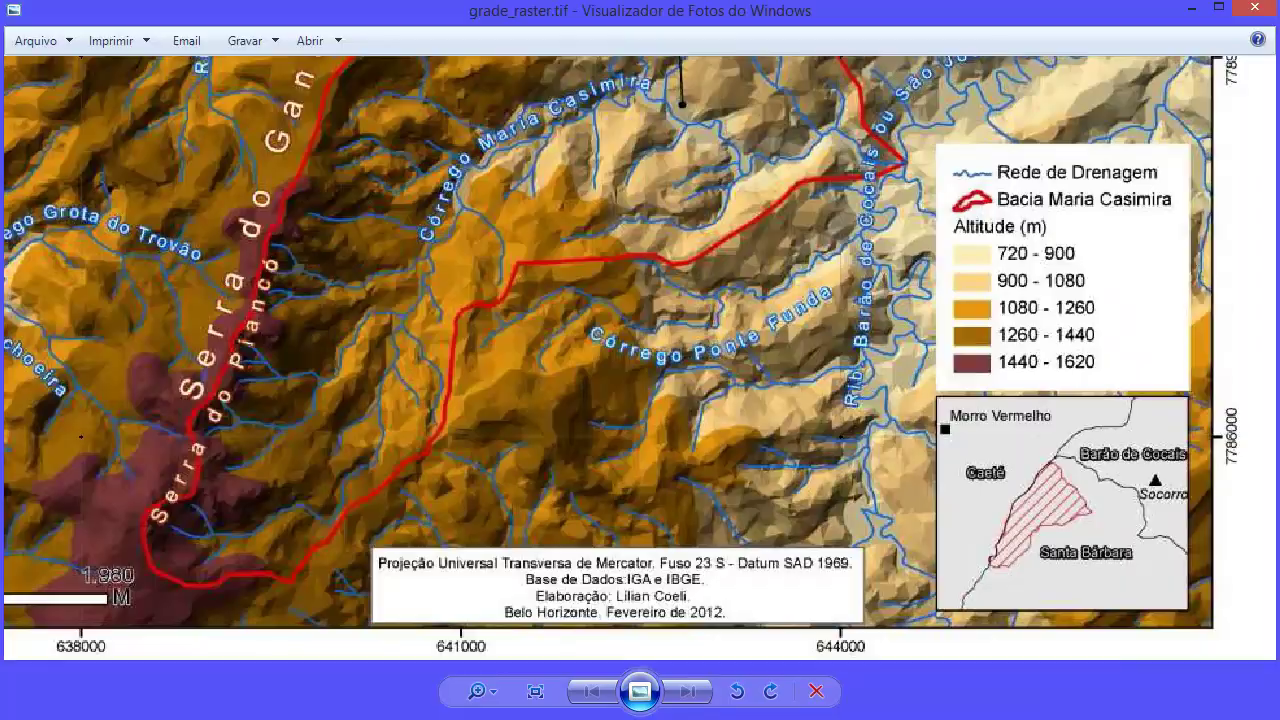
pyautogui.hotkey('alt', 'Tab')
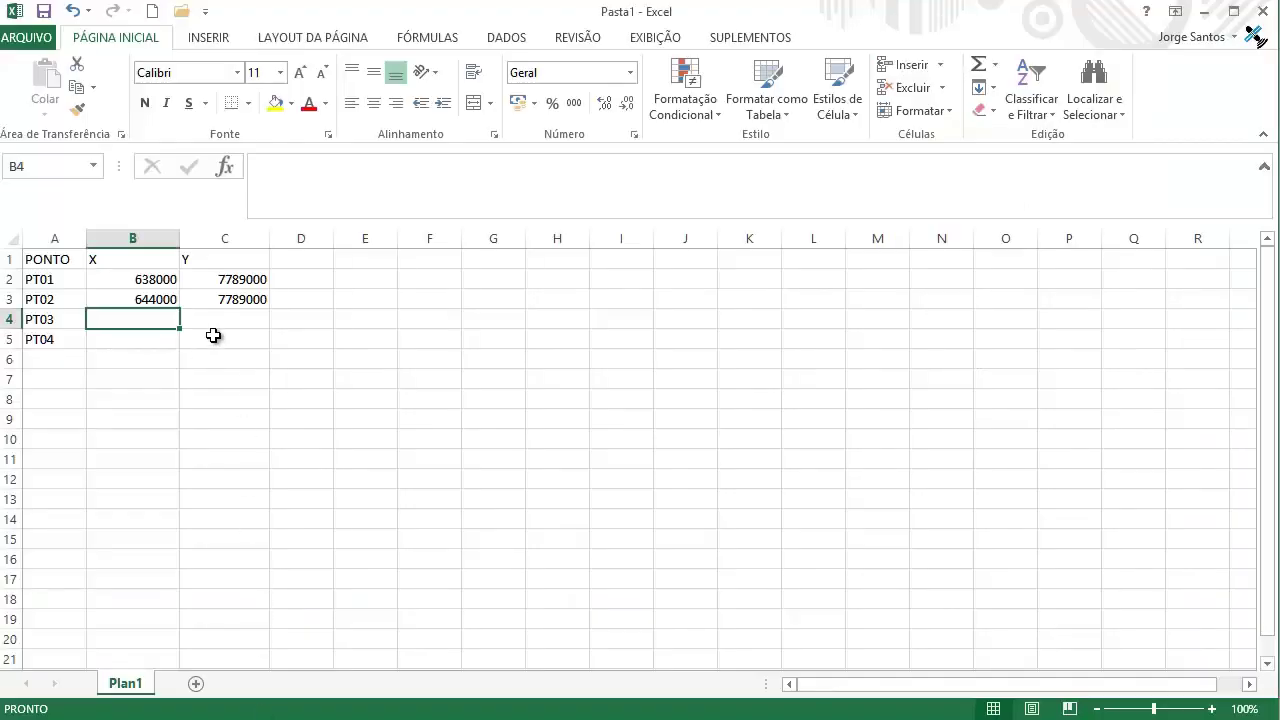
pyautogui.write('6')
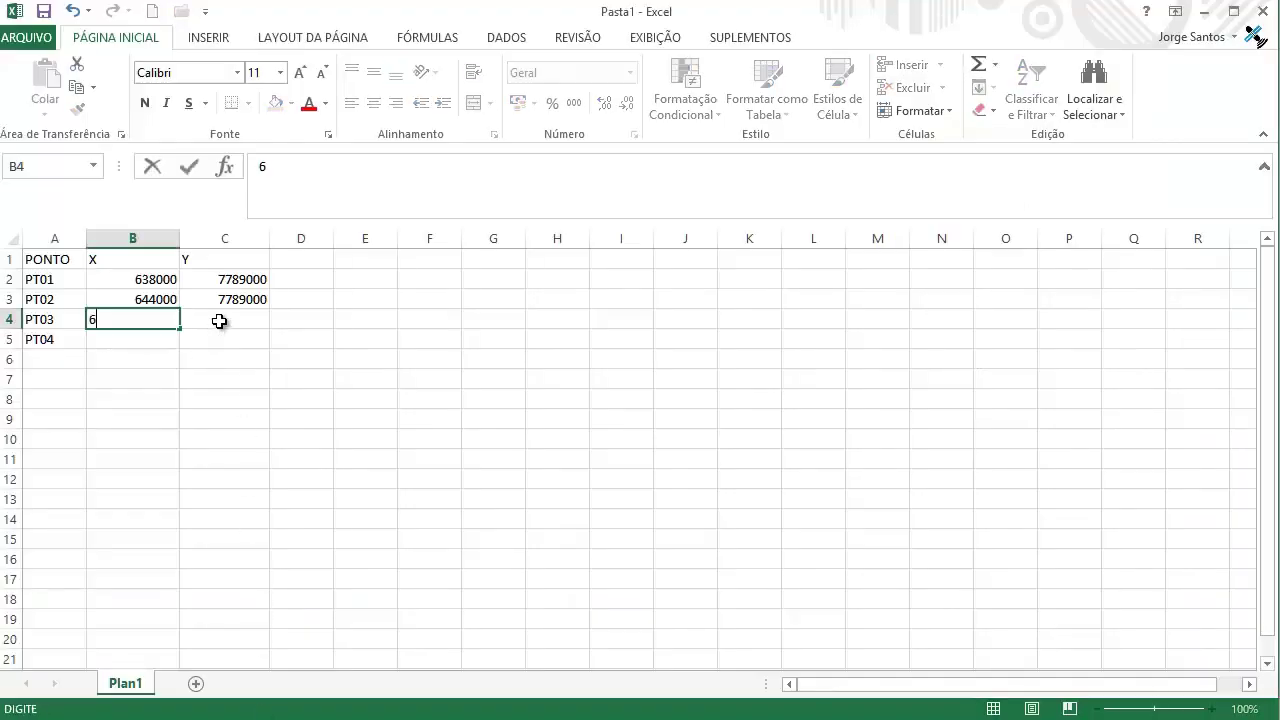
pyautogui.write('44000')
pyautogui.click(219, 321)
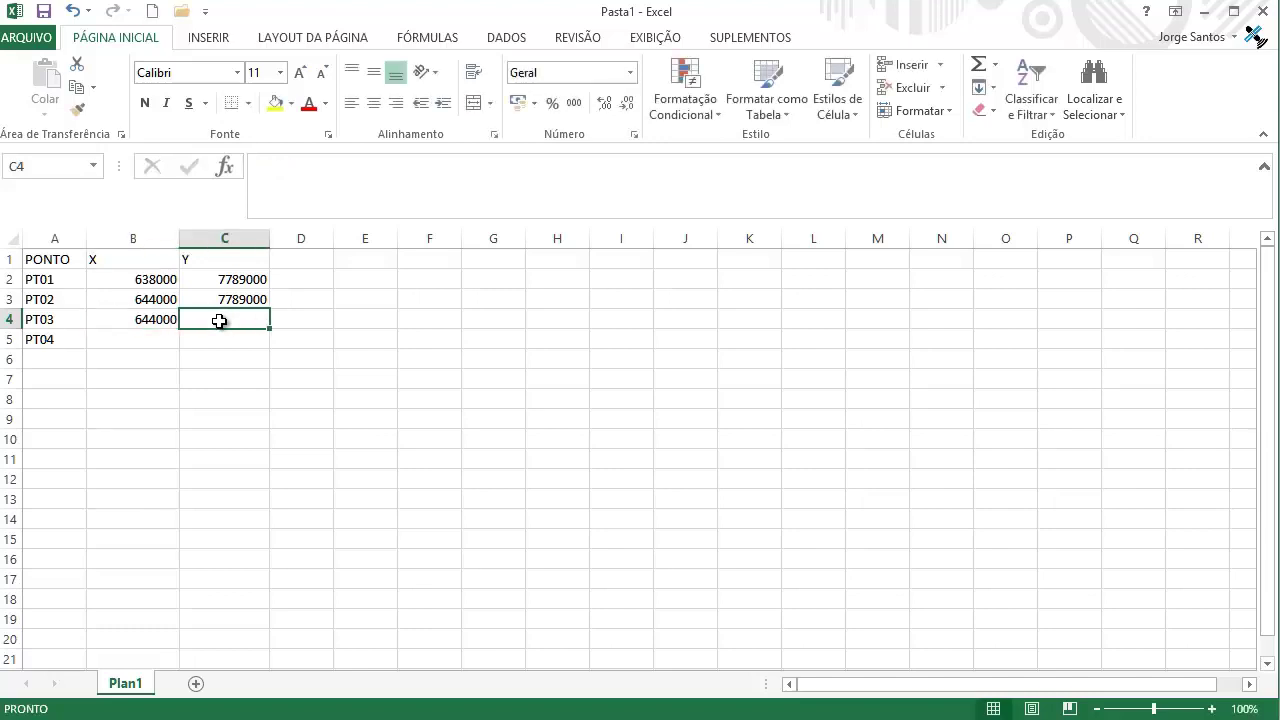
pyautogui.write('77')
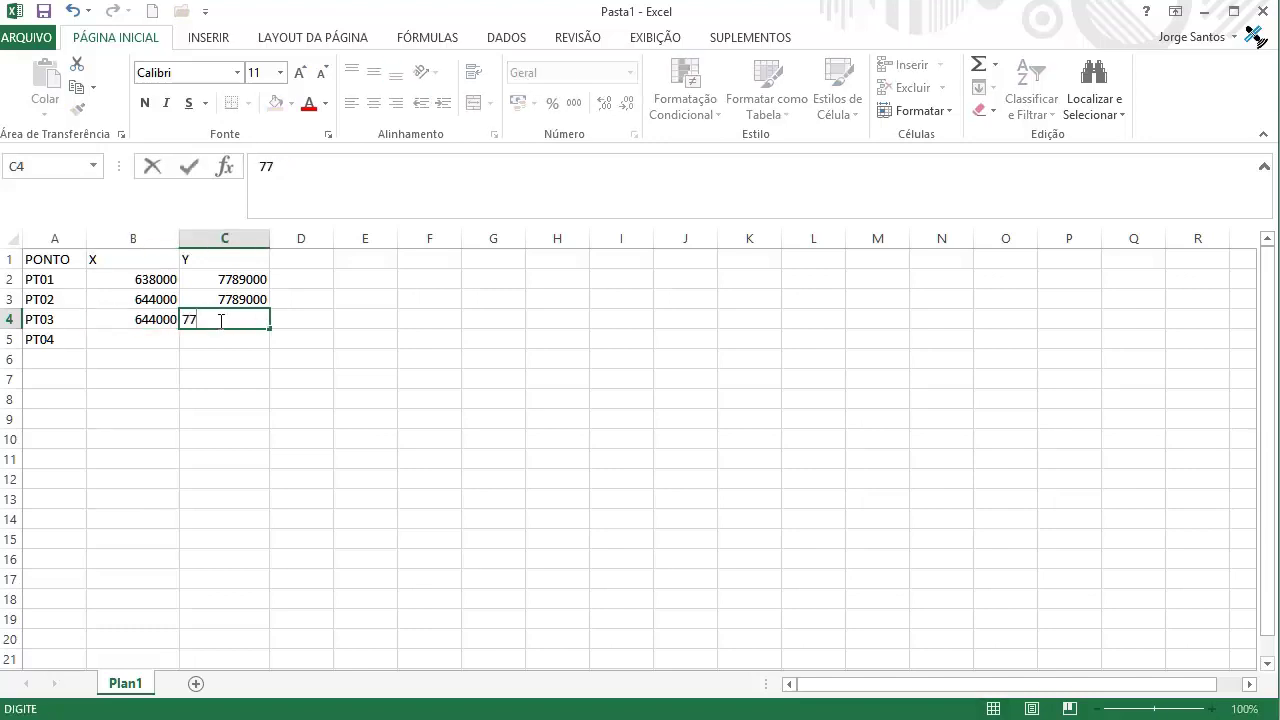
pyautogui.write('86000')
pyautogui.press('Tab')
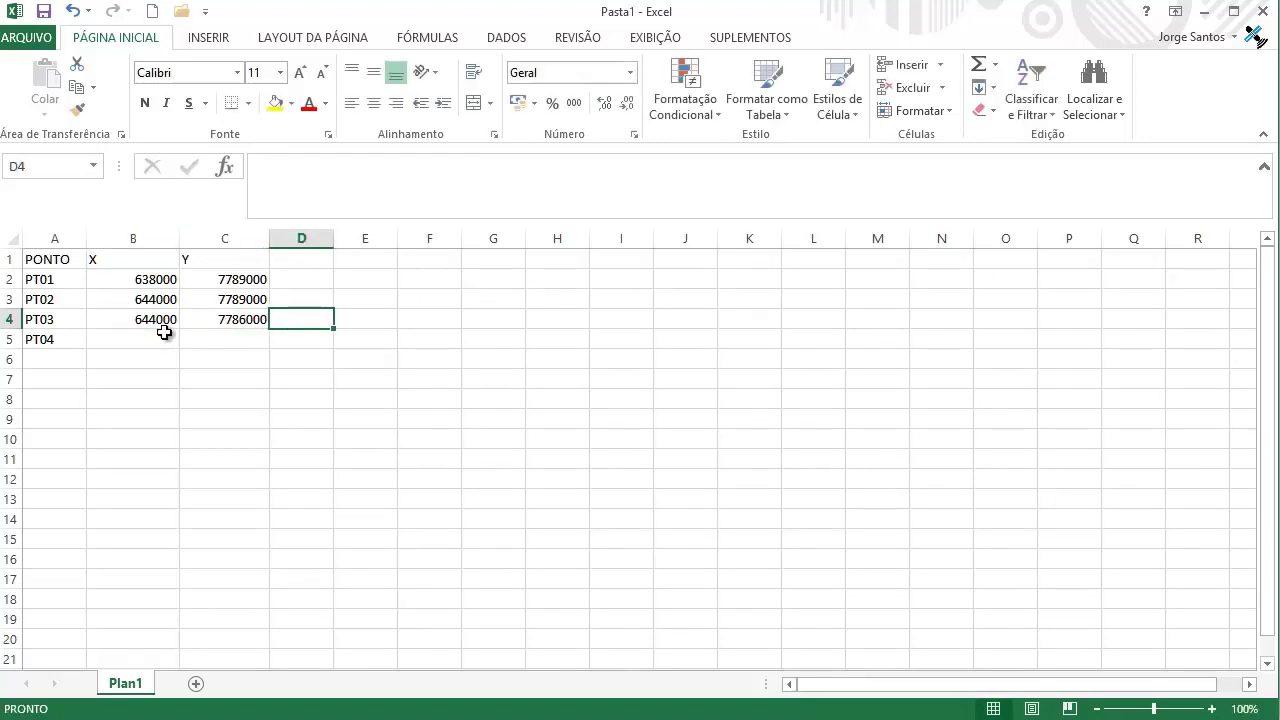
# Step: Enter PT04's coordinates in the sheet, Y 7786000 in C5 and X 638000 in B5
pyautogui.click(220, 336)
pyautogui.write('7786000')
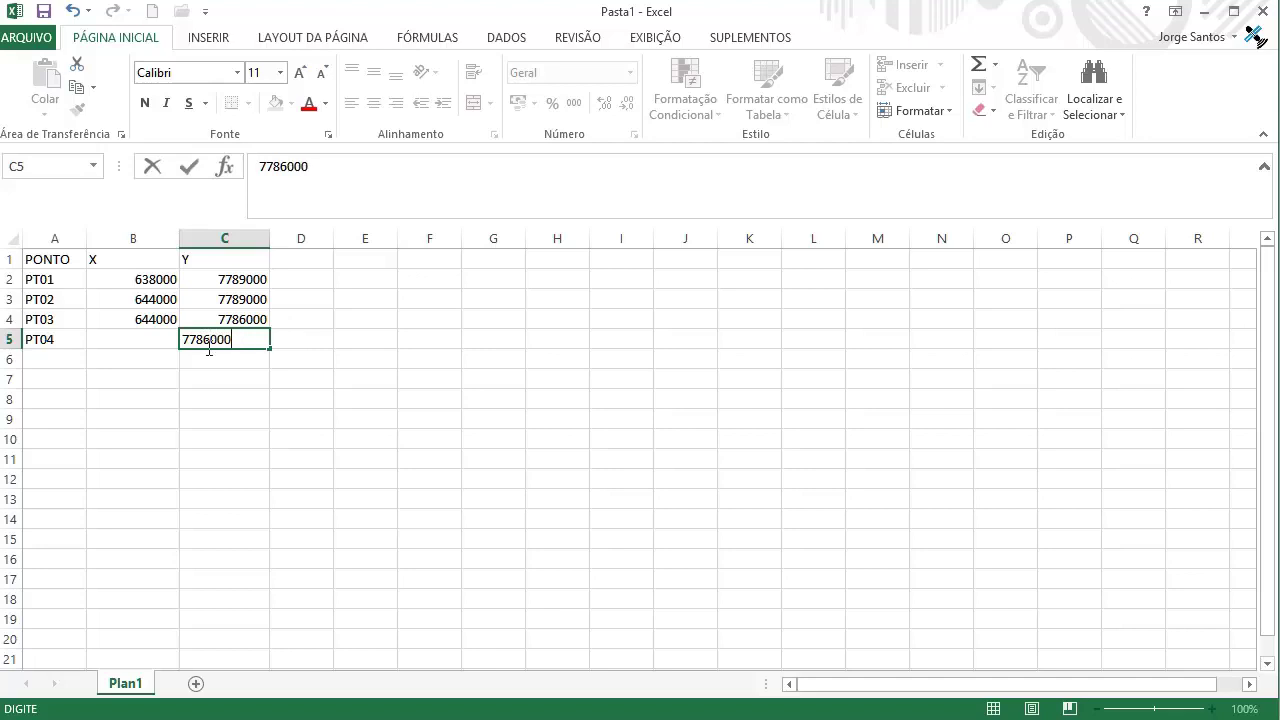
pyautogui.press('Tab')
pyautogui.click(175, 343)
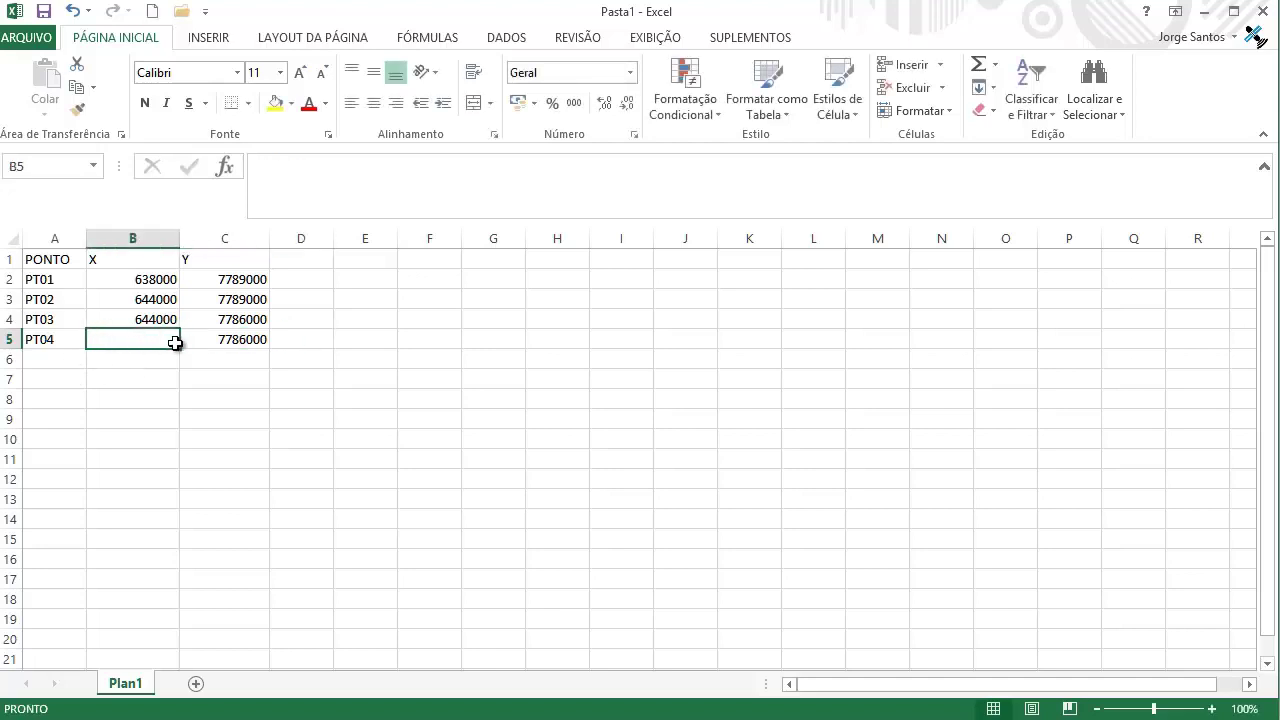
pyautogui.write('638000')
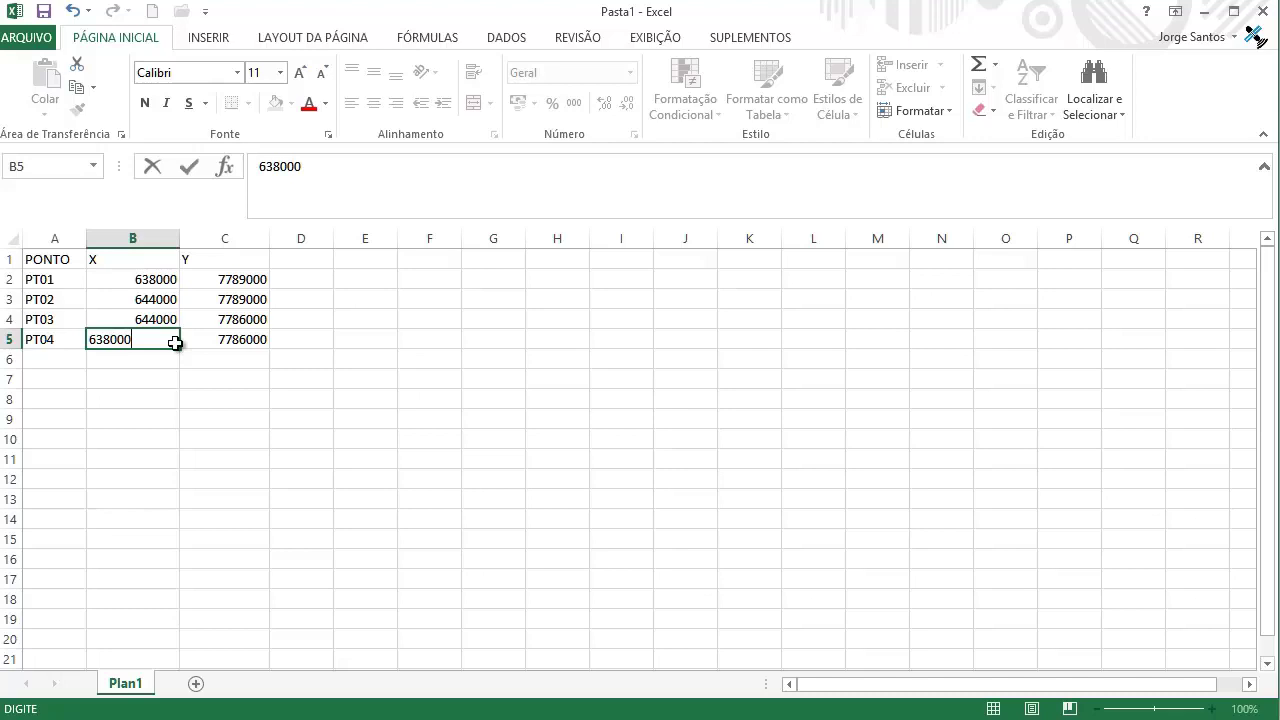
pyautogui.press('Tab')
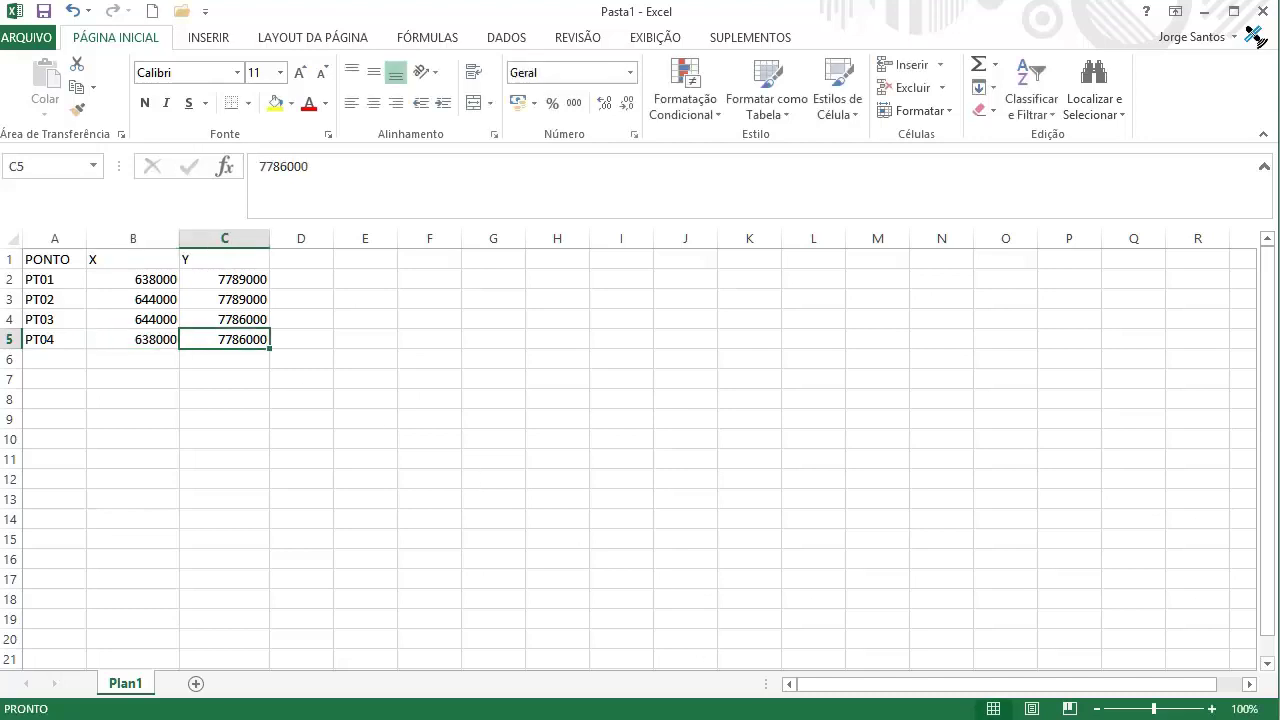
# Step: Check the fourth intersection's easting and northing labels on the grade_raster.tif map and return to the coordinate table
pyautogui.hotkey('alt', 'Tab')
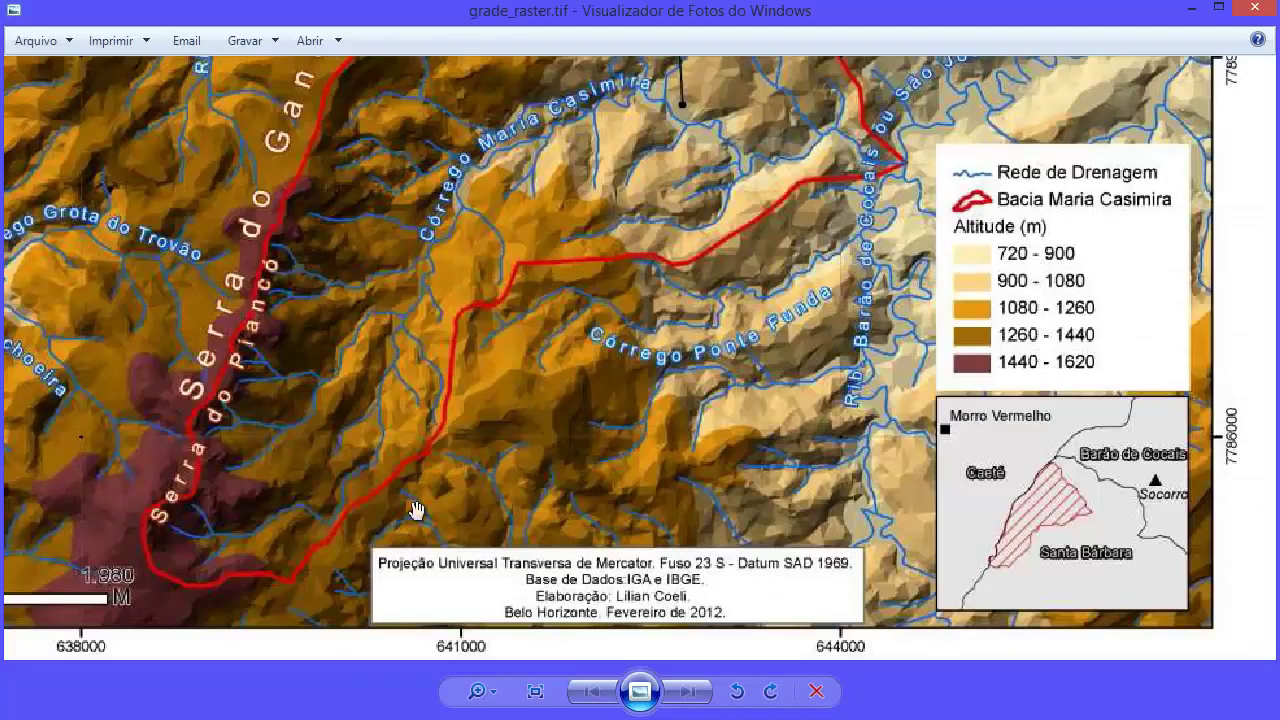
pyautogui.scroll(2, 289, 580)
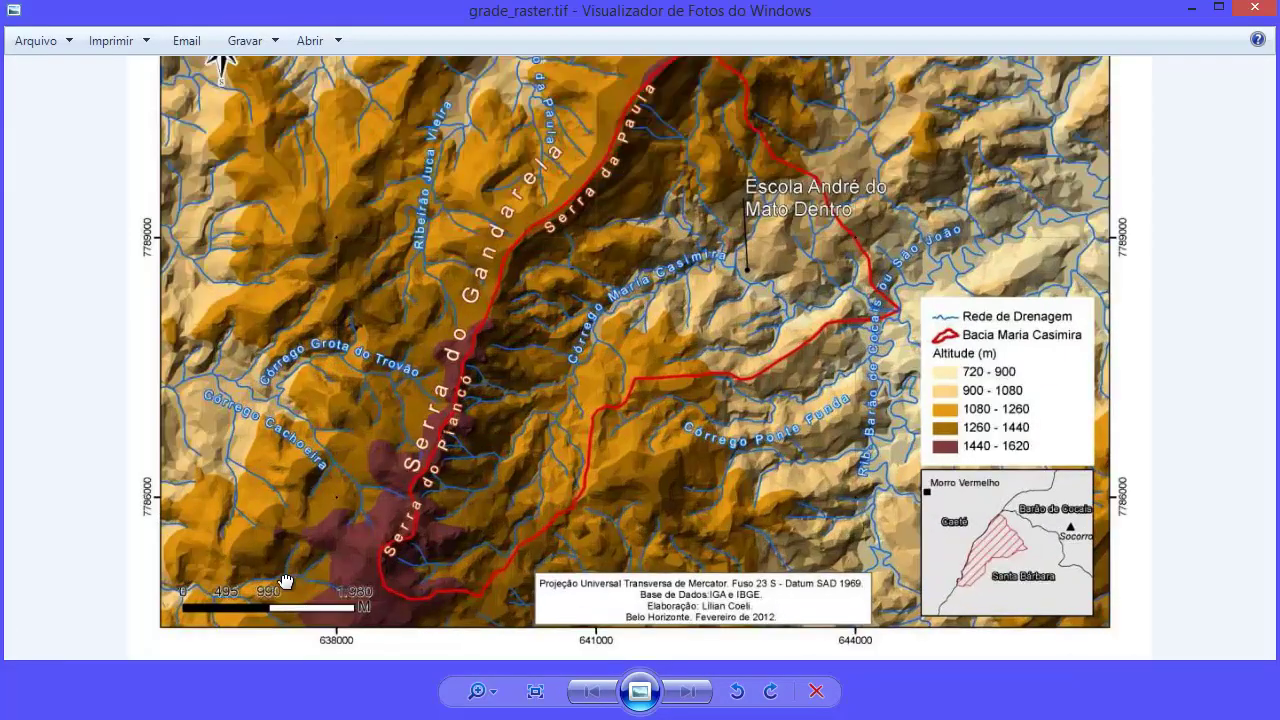
pyautogui.scroll(1, 340, 645)
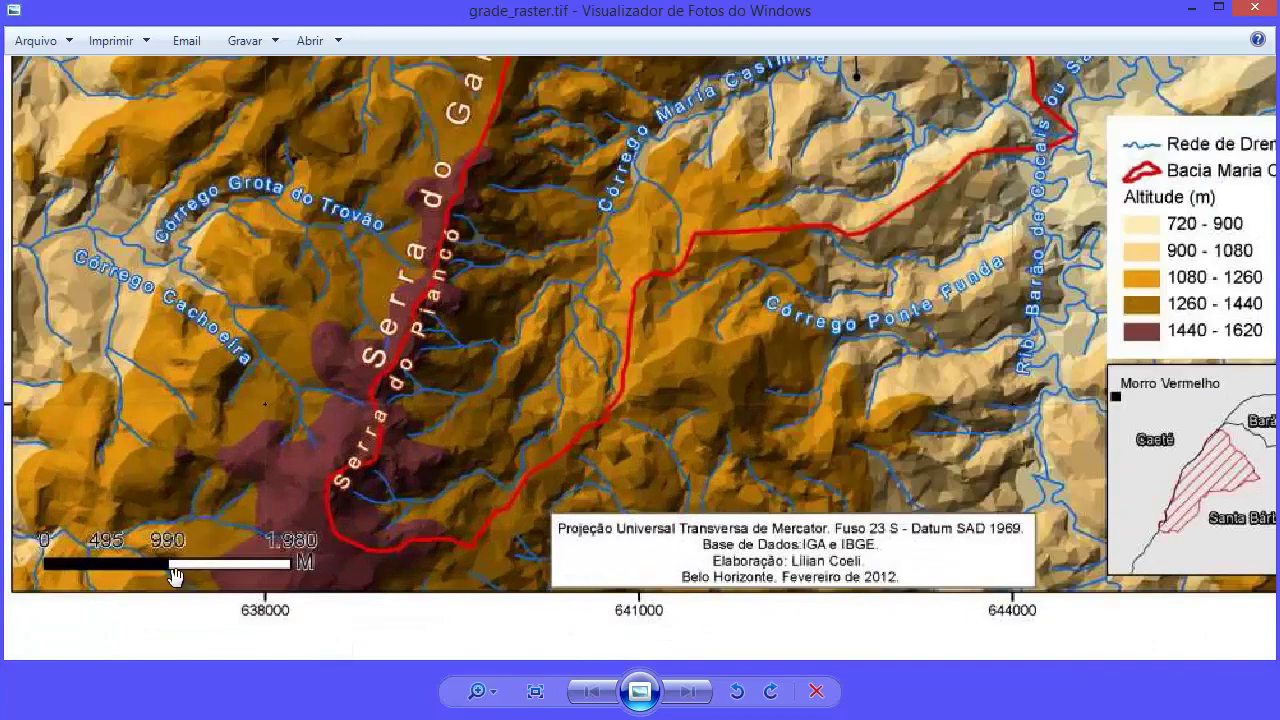
pyautogui.scroll(1, 371, 545)
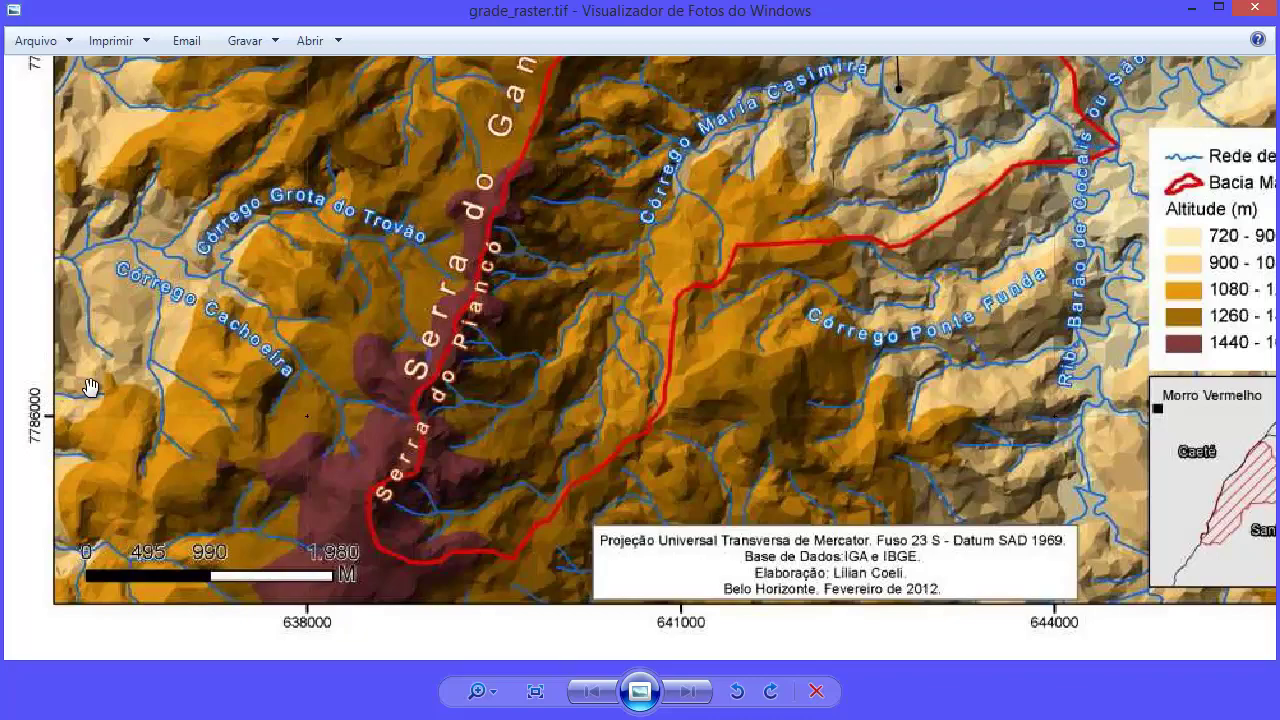
pyautogui.scroll(-3, 907, 371)
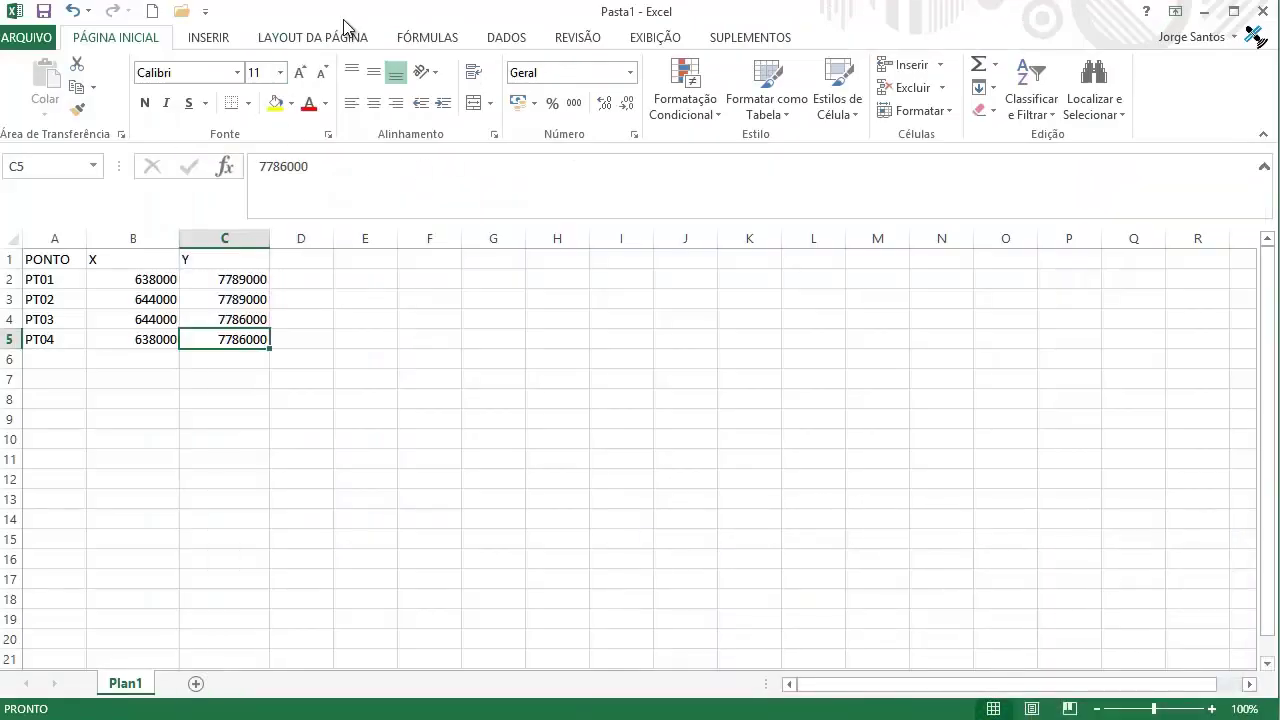
pyautogui.click(100, 336)
pyautogui.click(84, 285)
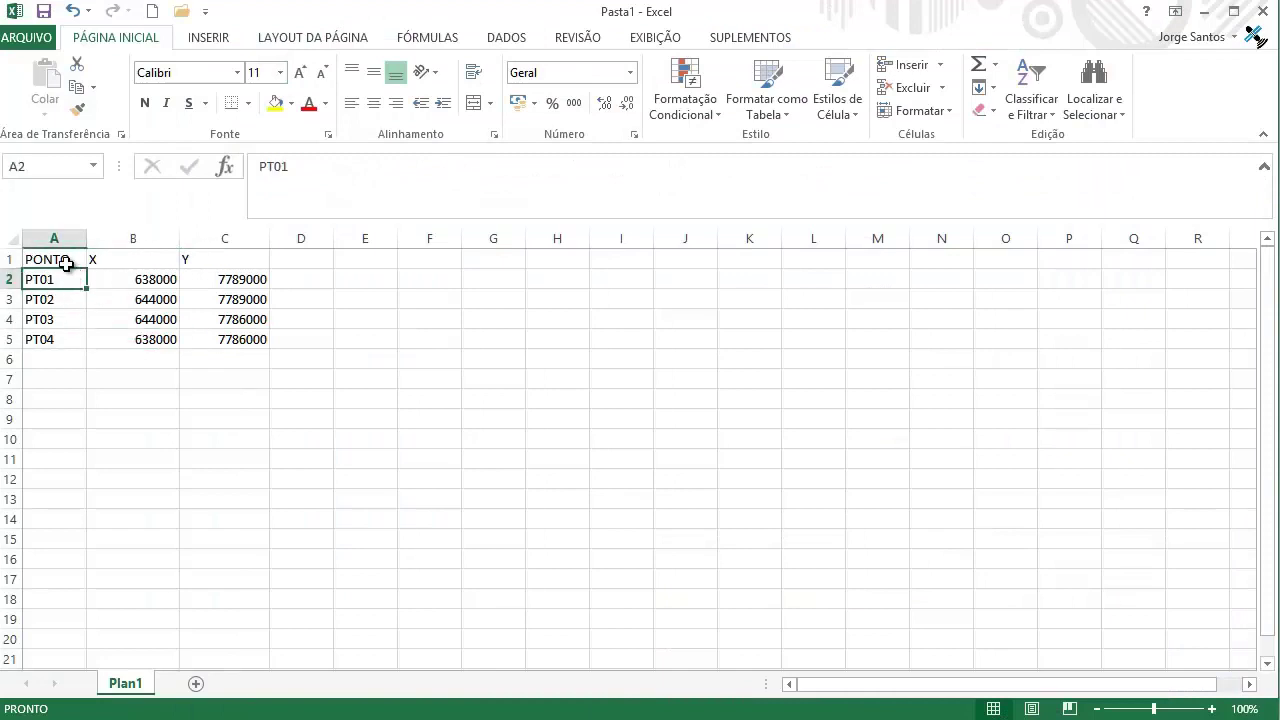
# Step: Save the workbook as COORD in Excel workbook format (.xlsx) in the xls folder of ArcGIS103_Georreferenciamento_pela_Grade_de_Coordenadas
pyautogui.click(45, 12)
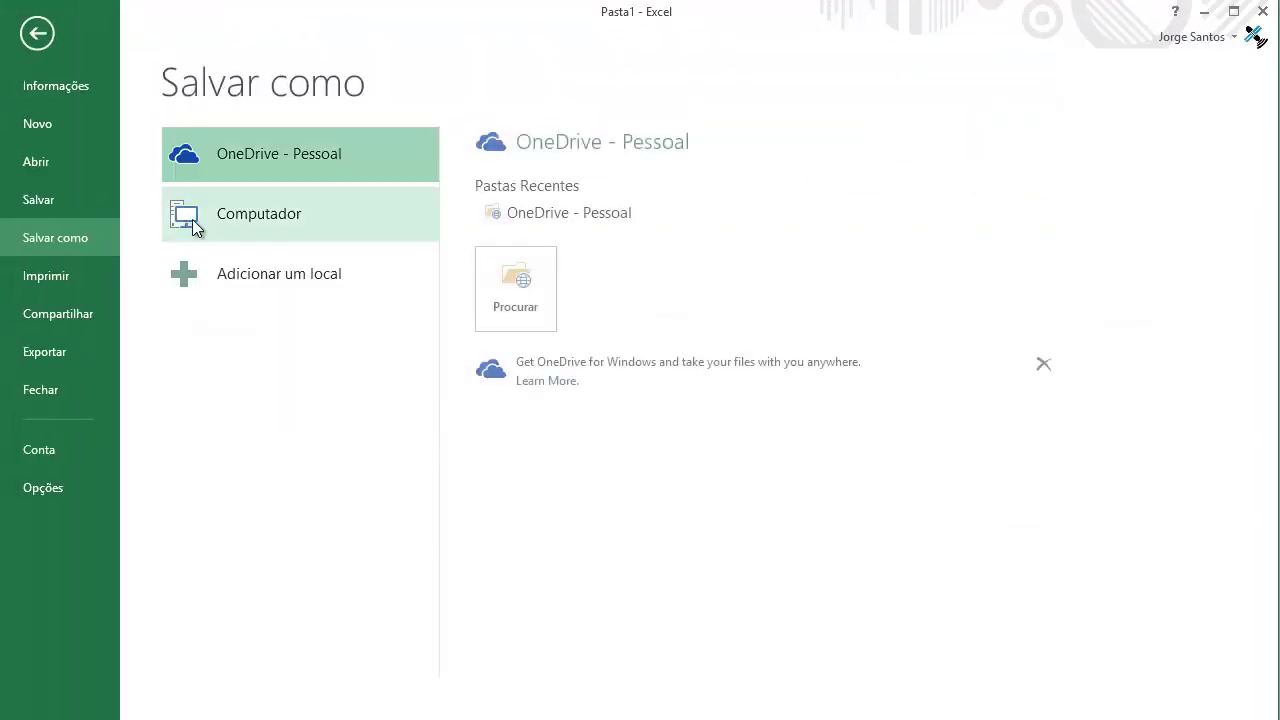
pyautogui.click(313, 200)
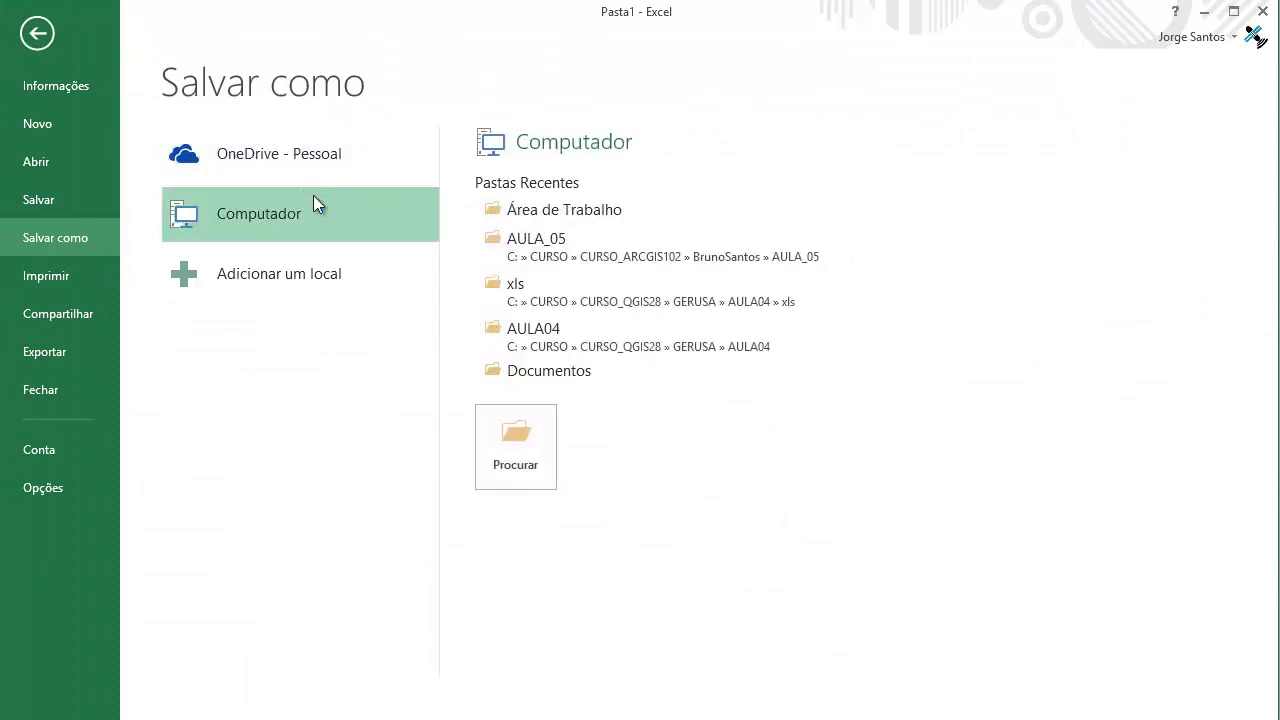
pyautogui.click(313, 195)
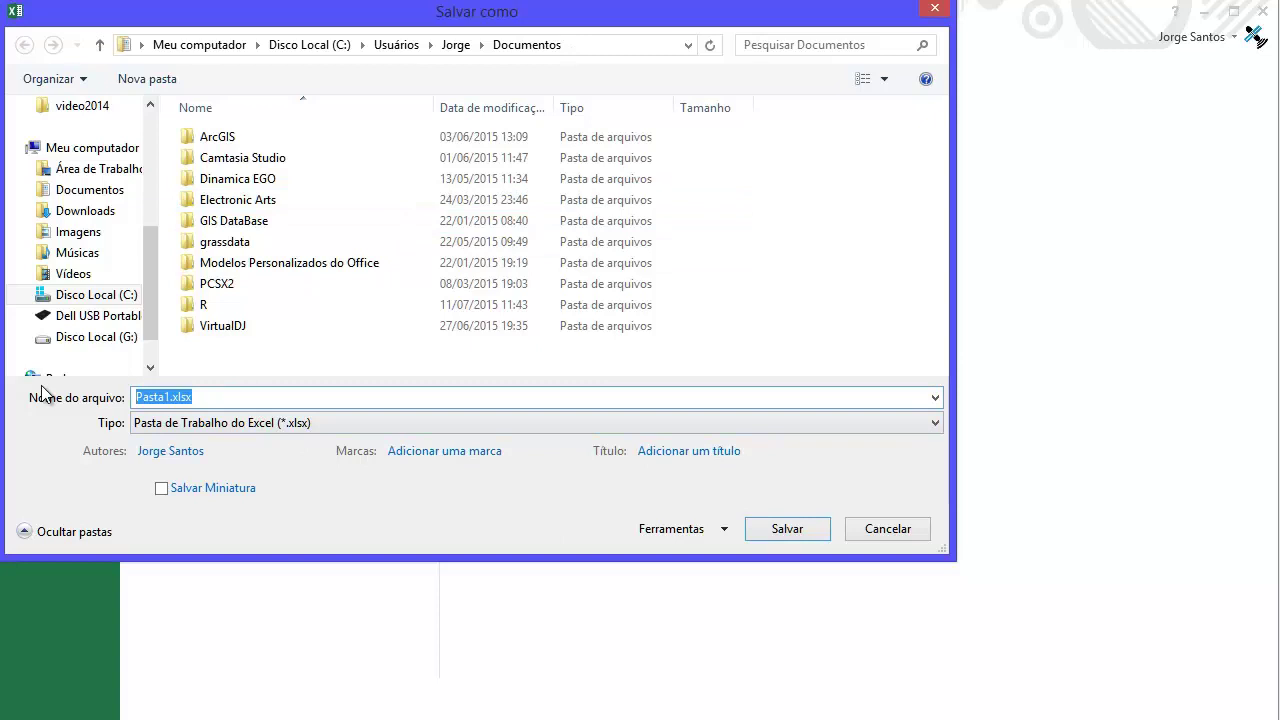
pyautogui.write('C:\\Documentos2015\\PD_TUTORIAIS_2015\\ArcGIS103_Georreferenciamento_pela_Grade_de_Coordenadas\\xls')
pyautogui.press('Return')
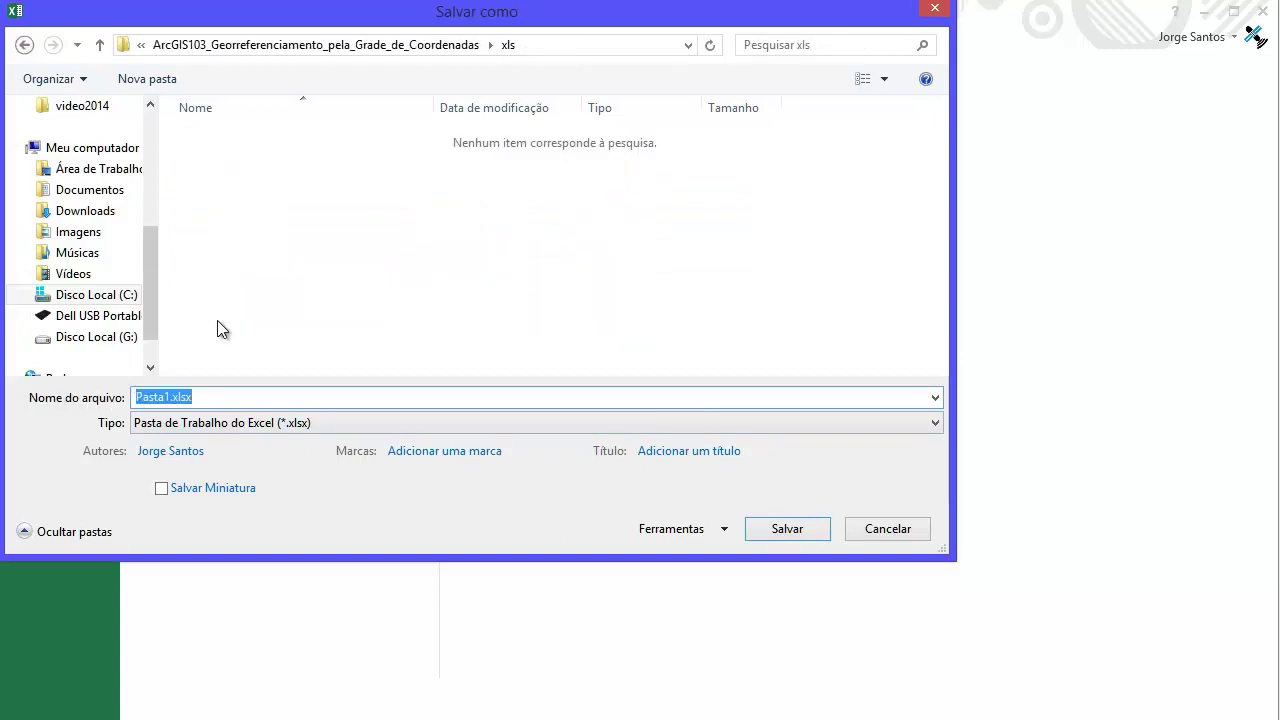
pyautogui.write('COORD')
pyautogui.click(762, 530)
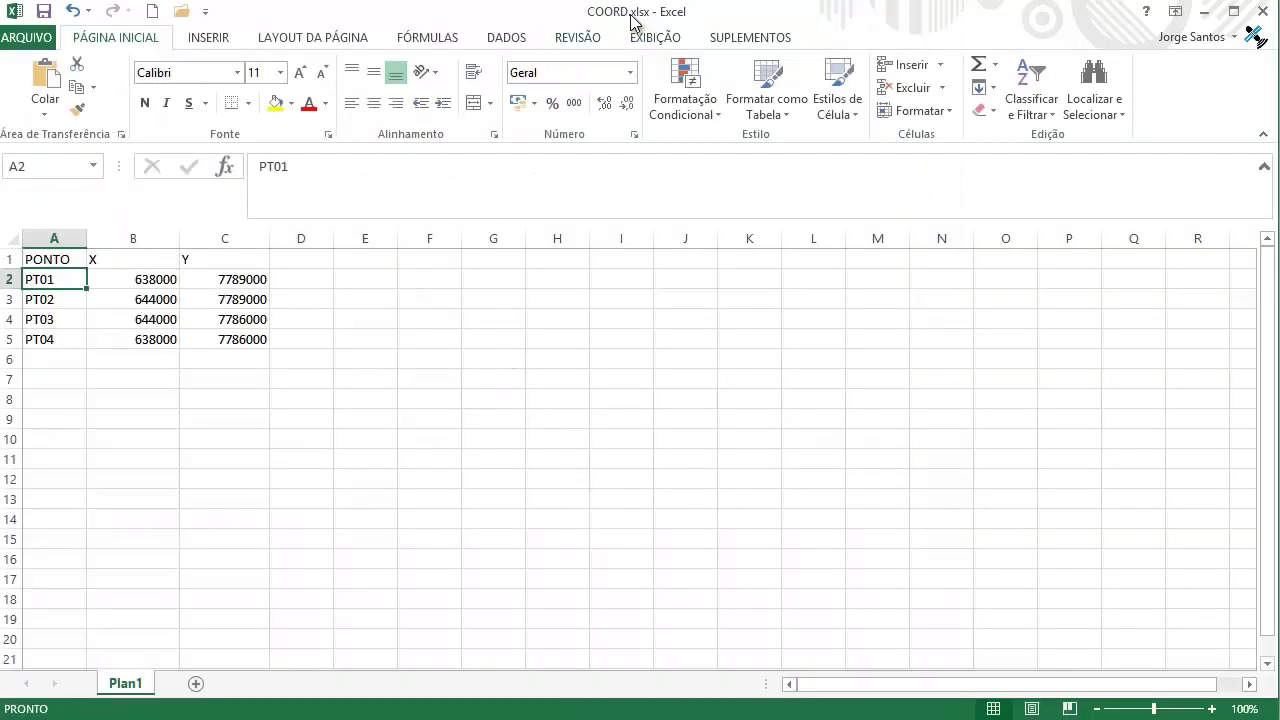
# Step: Save a copy of the workbook as COORD.xls in Excel 97-2003 format in the same xls folder
pyautogui.click(30, 42)
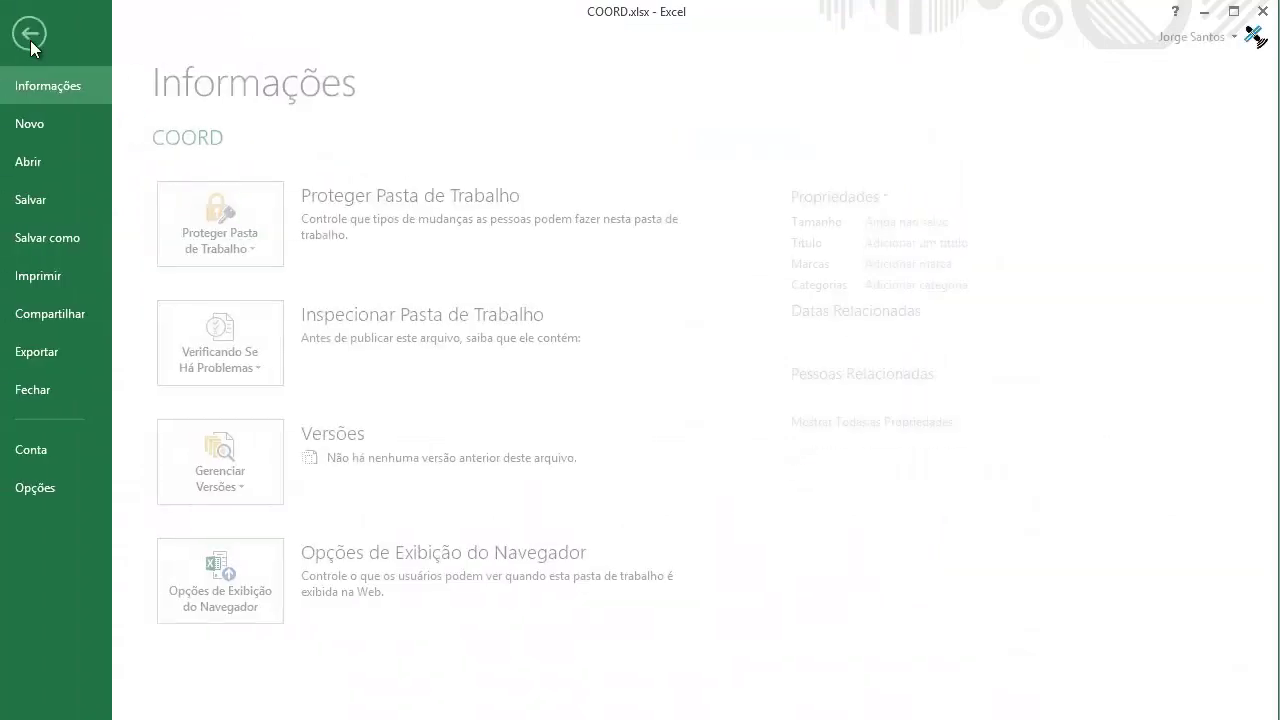
pyautogui.click(52, 236)
pyautogui.doubleClick(271, 224)
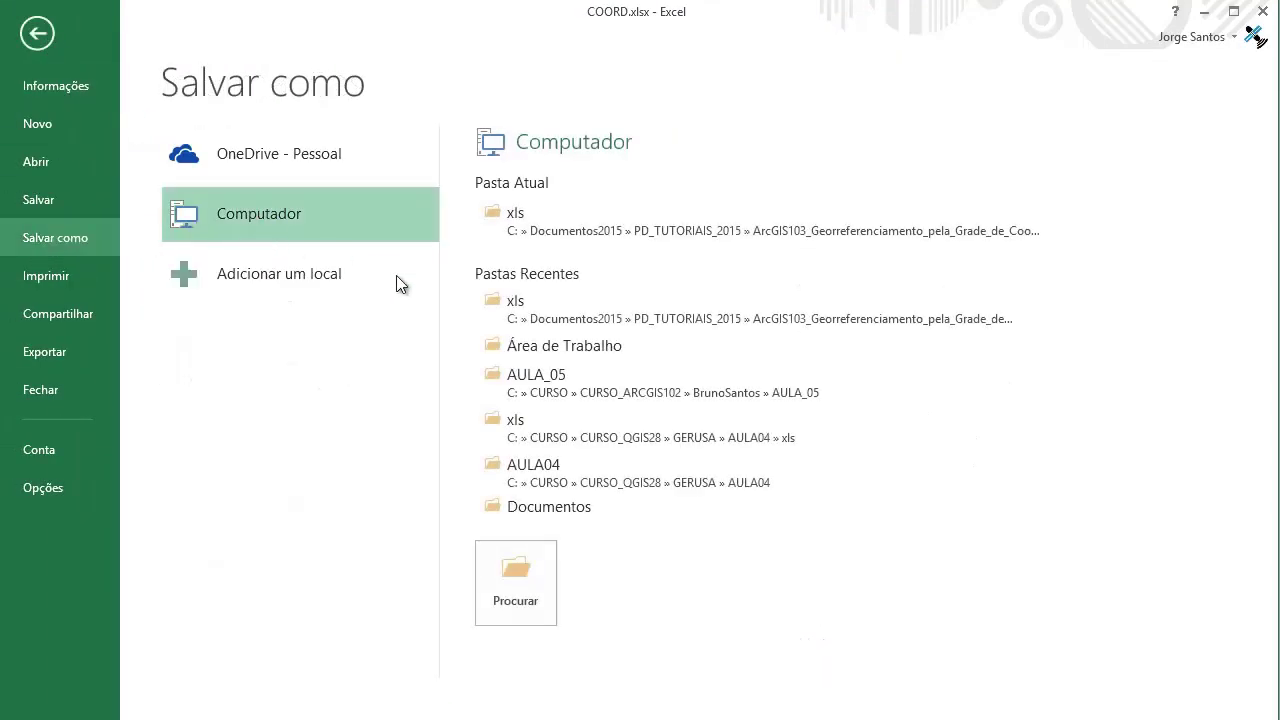
pyautogui.click(429, 445)
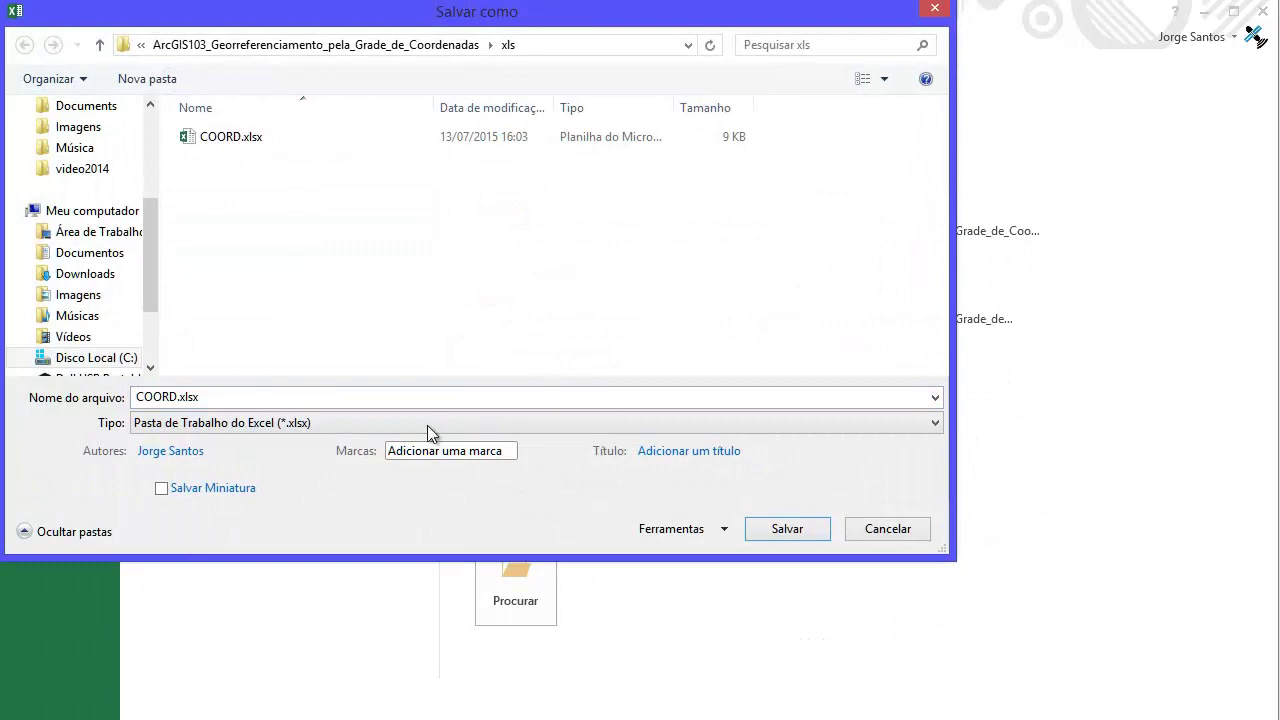
pyautogui.click(427, 424)
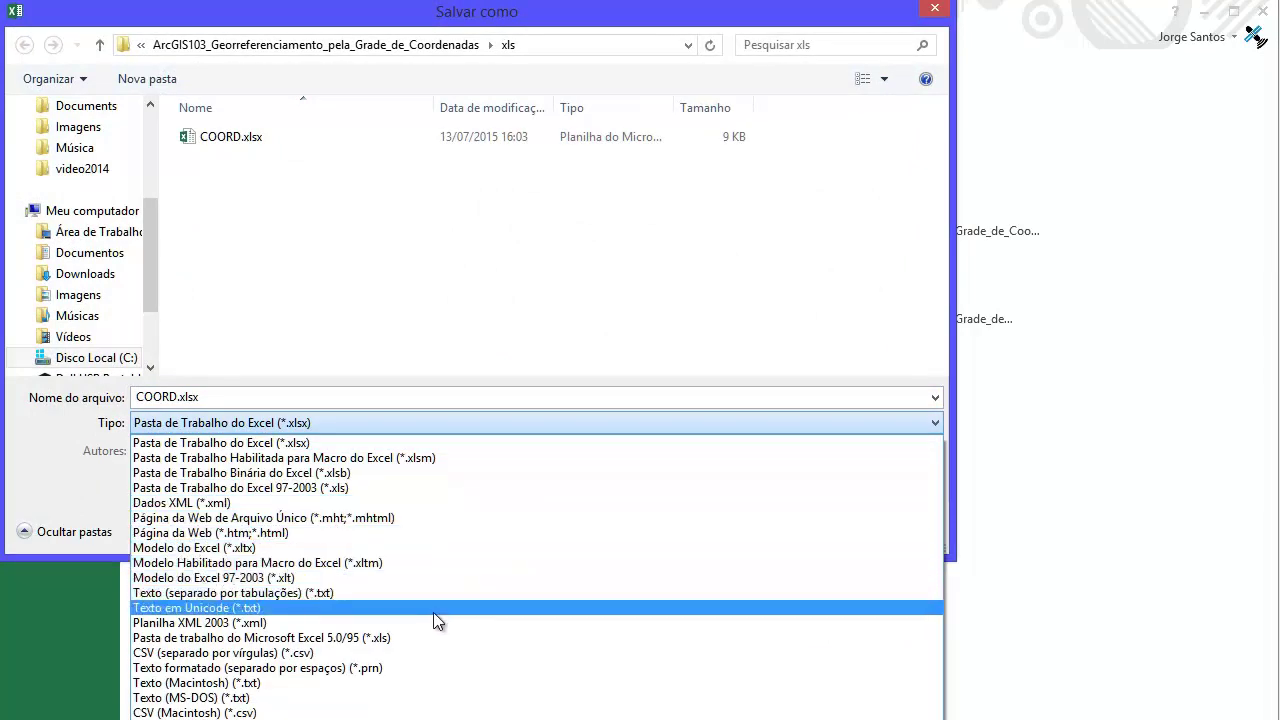
pyautogui.click(420, 487)
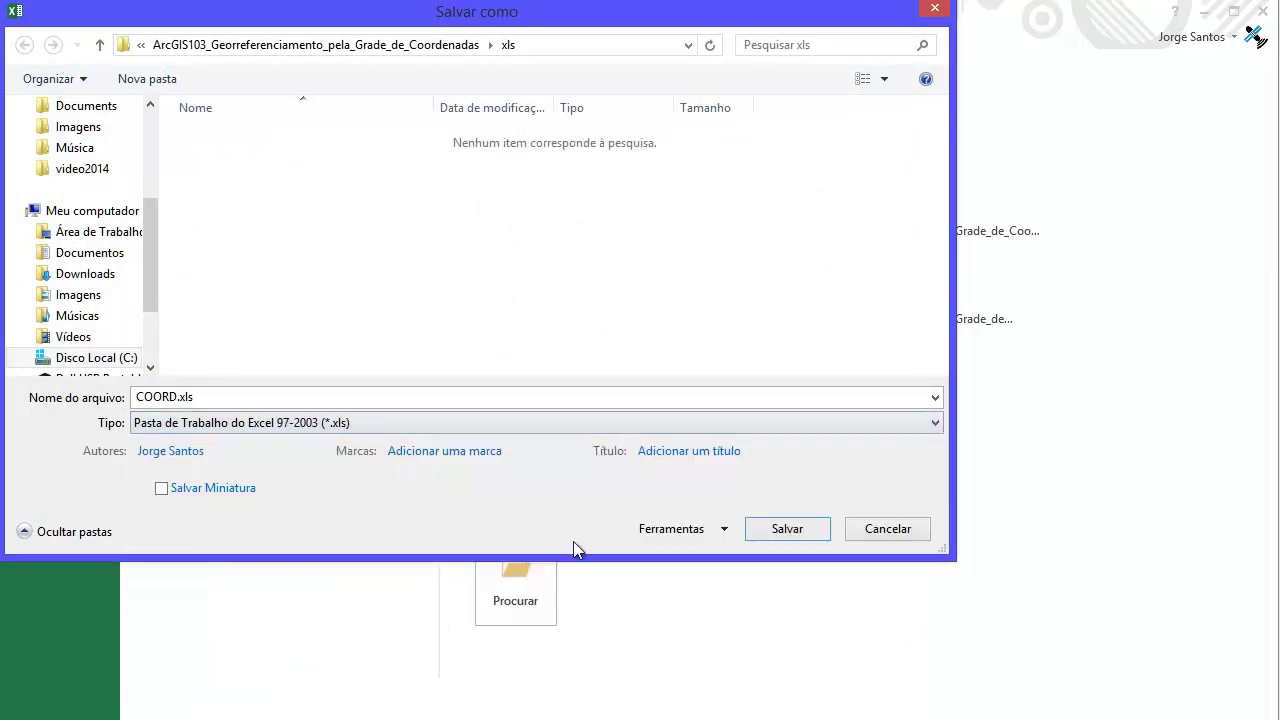
pyautogui.click(779, 529)
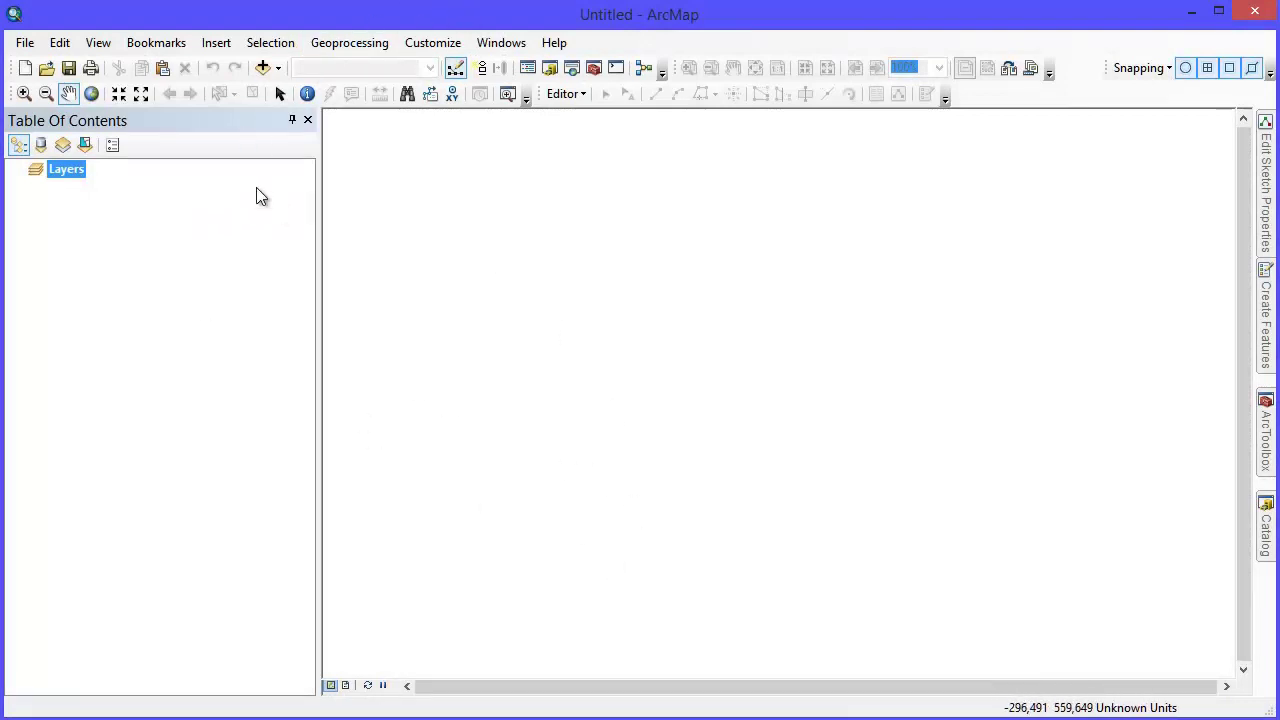
# Step: Add the layer files Fusos_Brasil.lyr, LIM_Municipio_A.lyr and LIM_Unidade_Federacao_A.lyr from the BASE_CART folder to the map
pyautogui.click(263, 67)
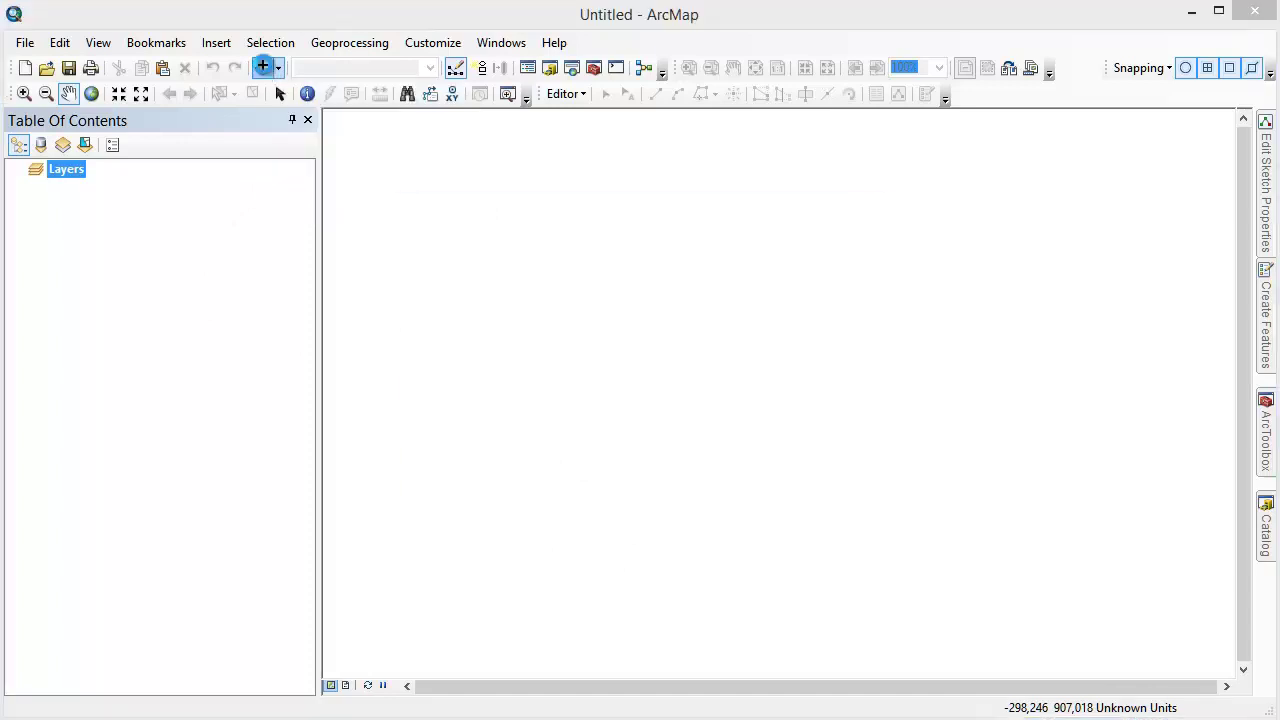
pyautogui.click(426, 286)
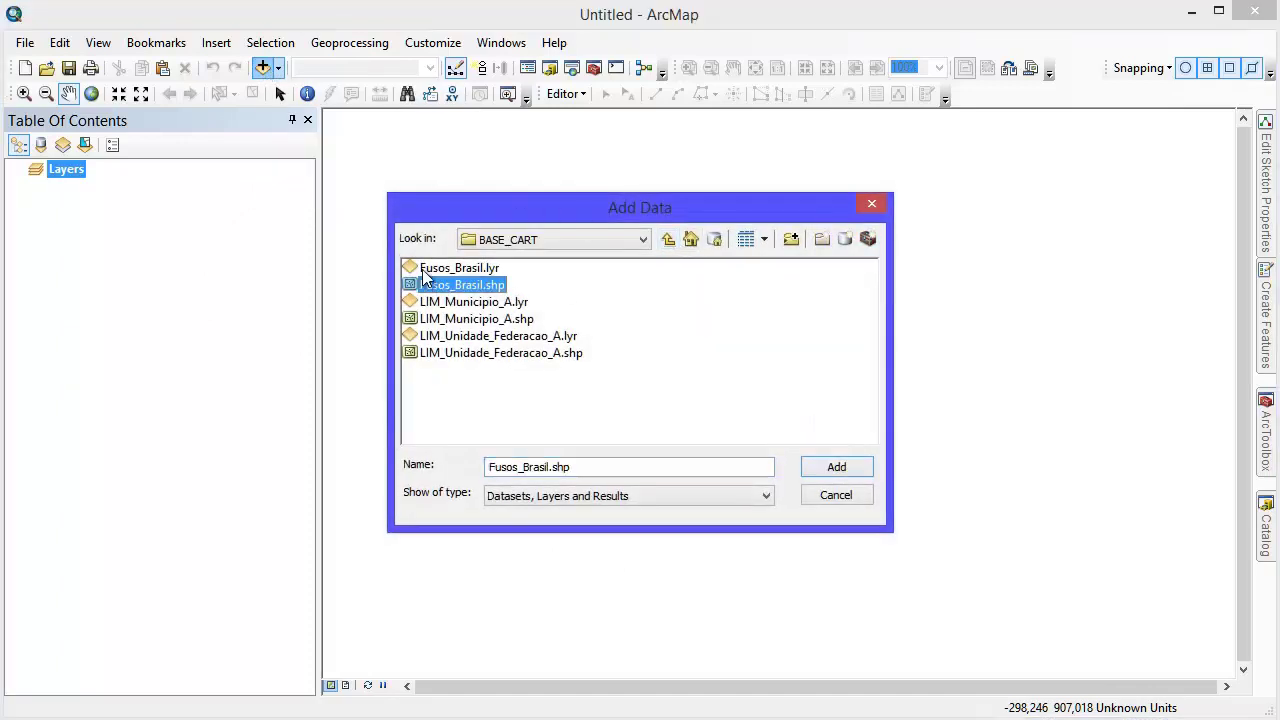
pyautogui.click(425, 270)
pyautogui.keyDown('ctrl'); pyautogui.click(452, 302); pyautogui.keyUp('ctrl')
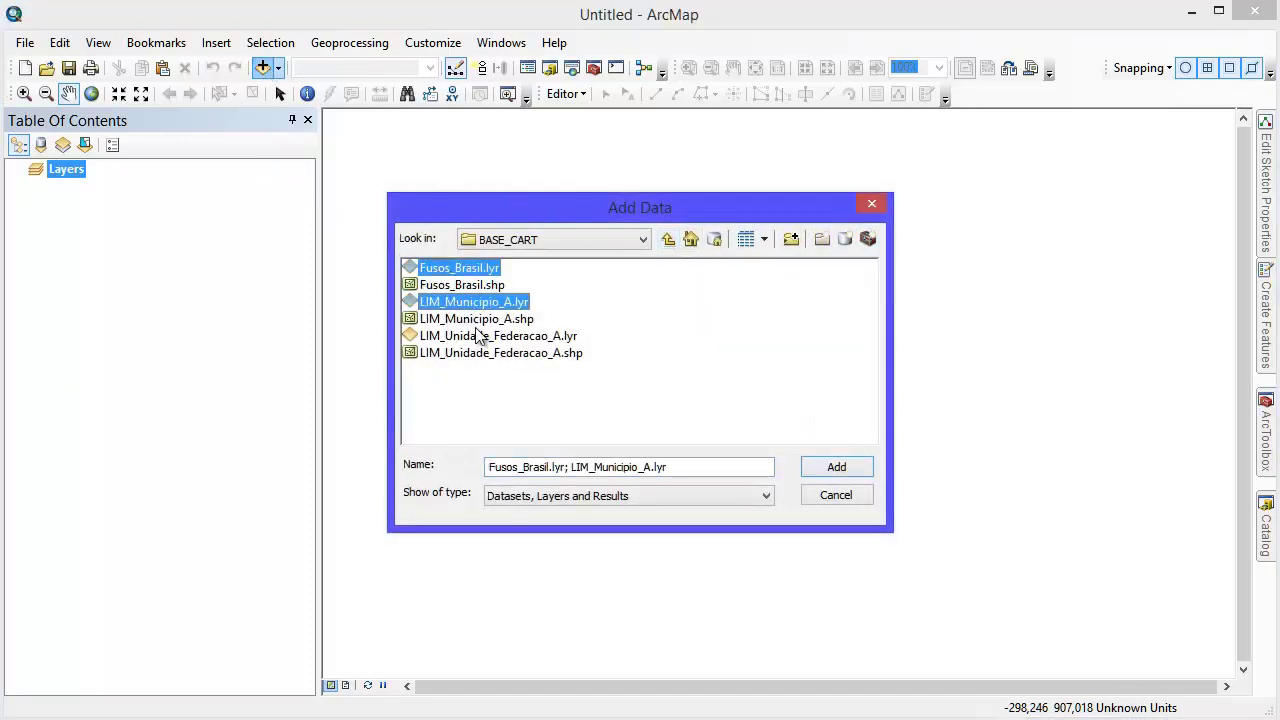
pyautogui.keyDown('ctrl'); pyautogui.click(478, 337); pyautogui.keyUp('ctrl')
pyautogui.click(834, 466)
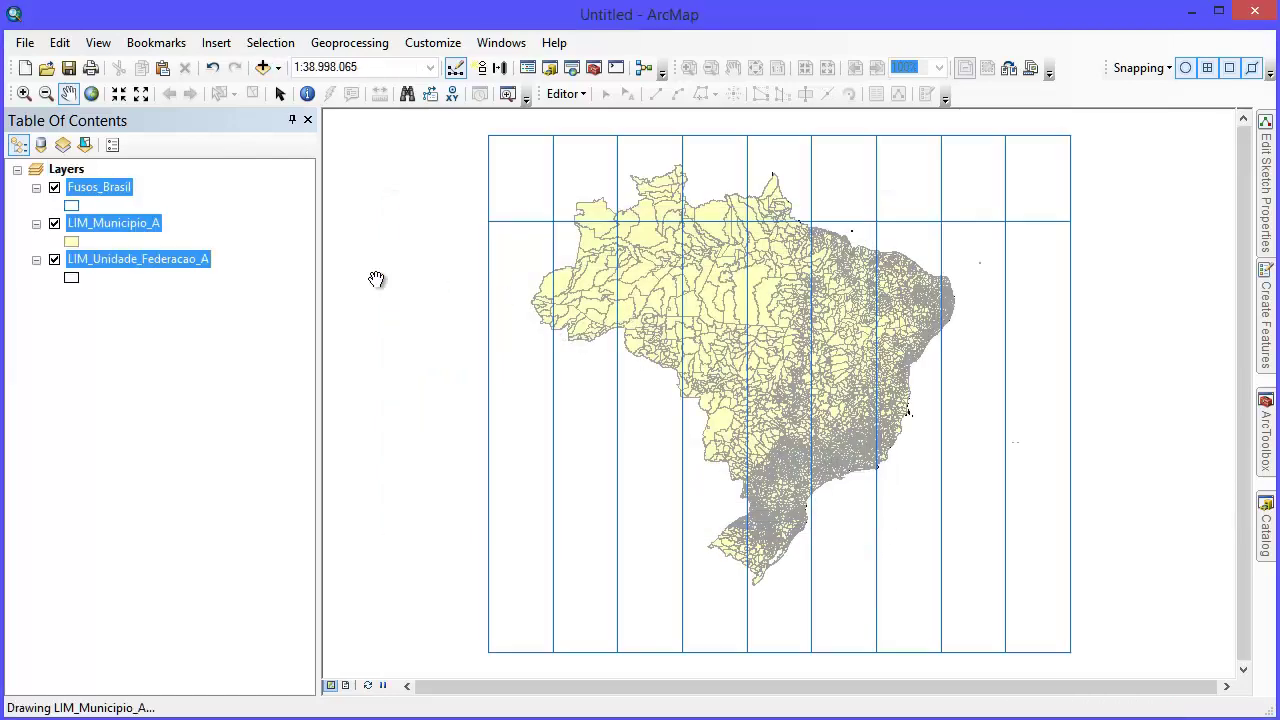
# Step: Reorder the layers with Fusos_Brasil first, LIM_Unidade_Federacao_A below it and LIM_Municipio_A last
pyautogui.click(108, 220)
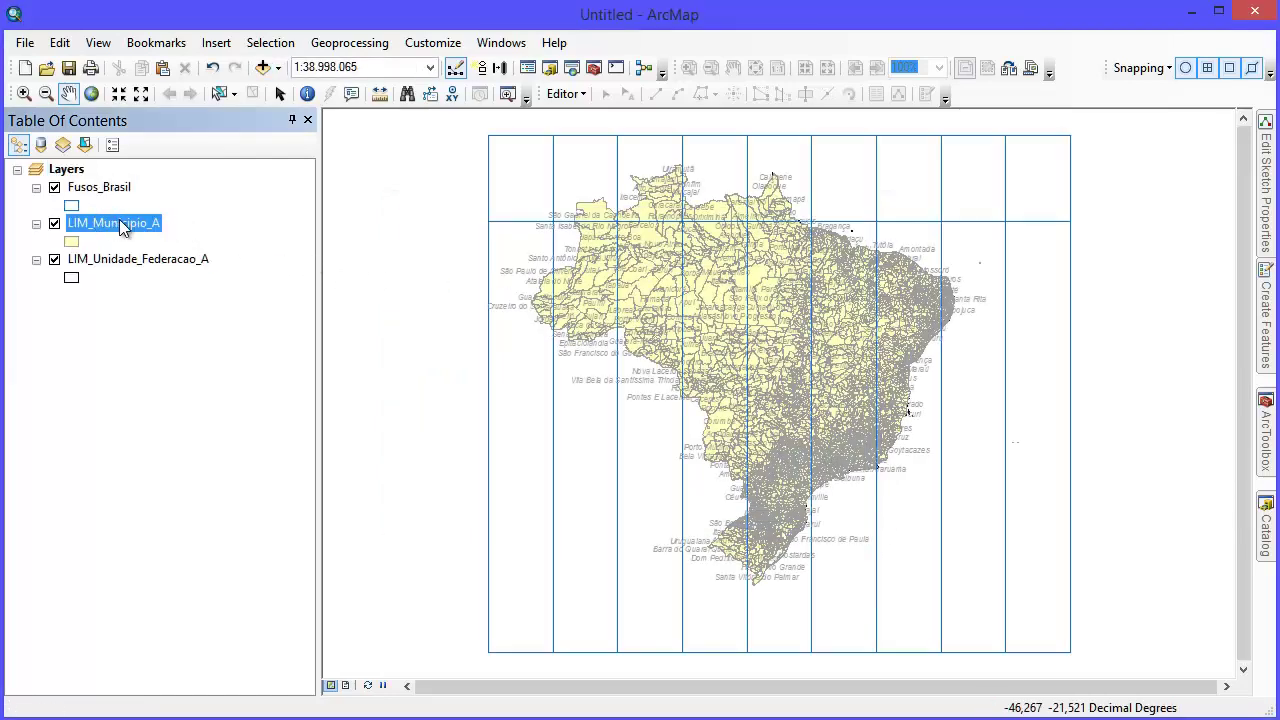
pyautogui.moveTo(119, 220); pyautogui.dragTo(142, 177)
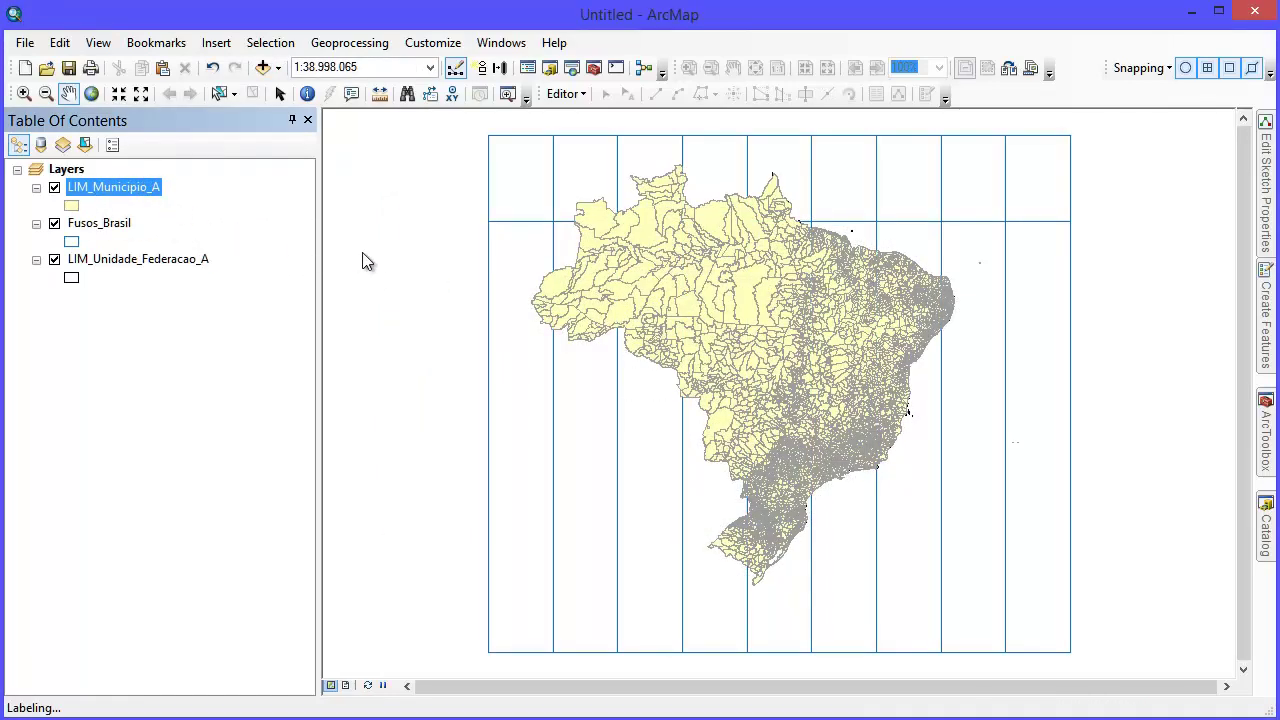
pyautogui.moveTo(110, 224)
pyautogui.mouseDown()
pyautogui.moveTo(127, 162)
pyautogui.moveTo(123, 194)
pyautogui.mouseUp()
pyautogui.moveTo(137, 258); pyautogui.dragTo(140, 180)
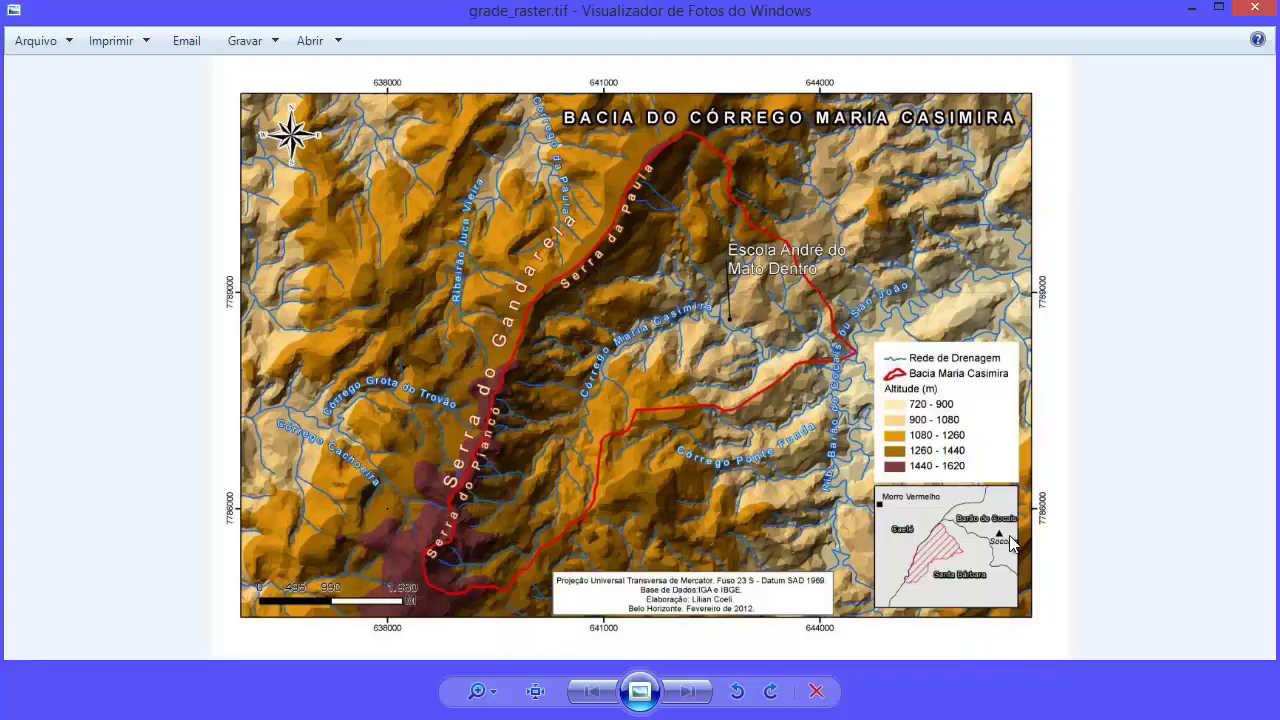
# Step: Examine the projection note, coordinate labels and location inset on the grade_raster.tif map, and return to ArcMap
pyautogui.scroll(2, 955, 443)
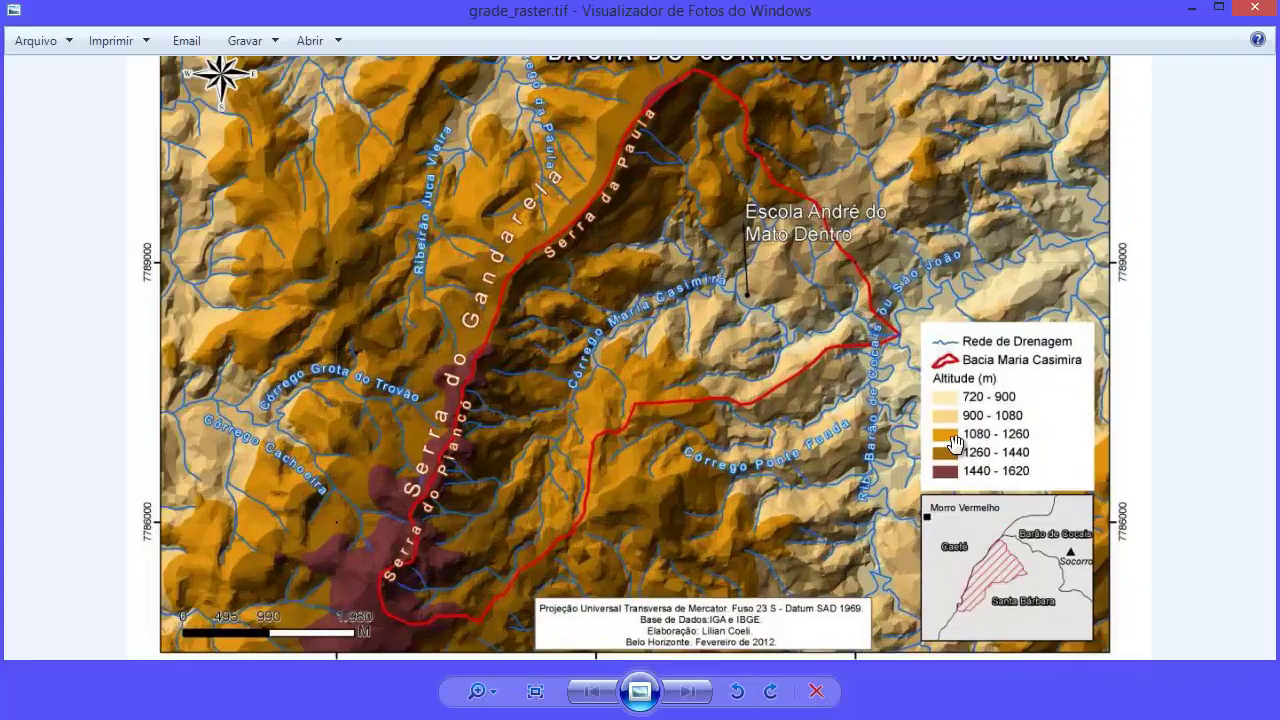
pyautogui.scroll(3, 955, 443)
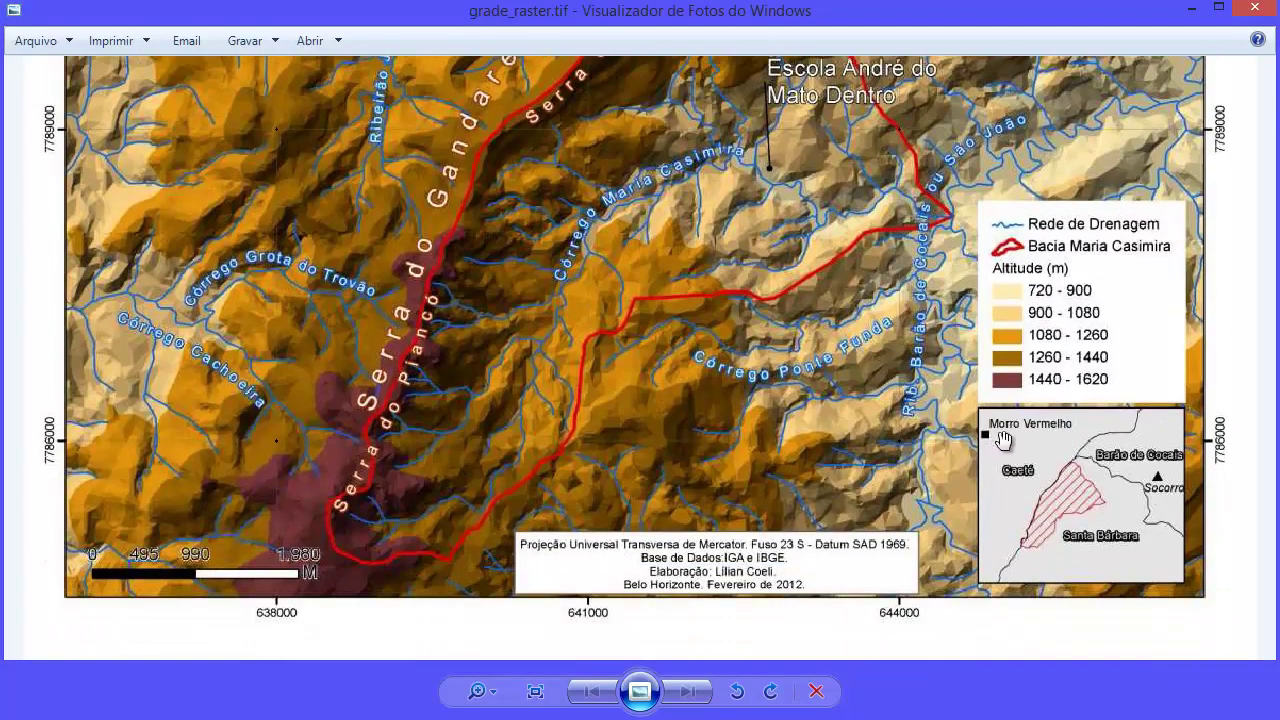
pyautogui.scroll(1, 1108, 560)
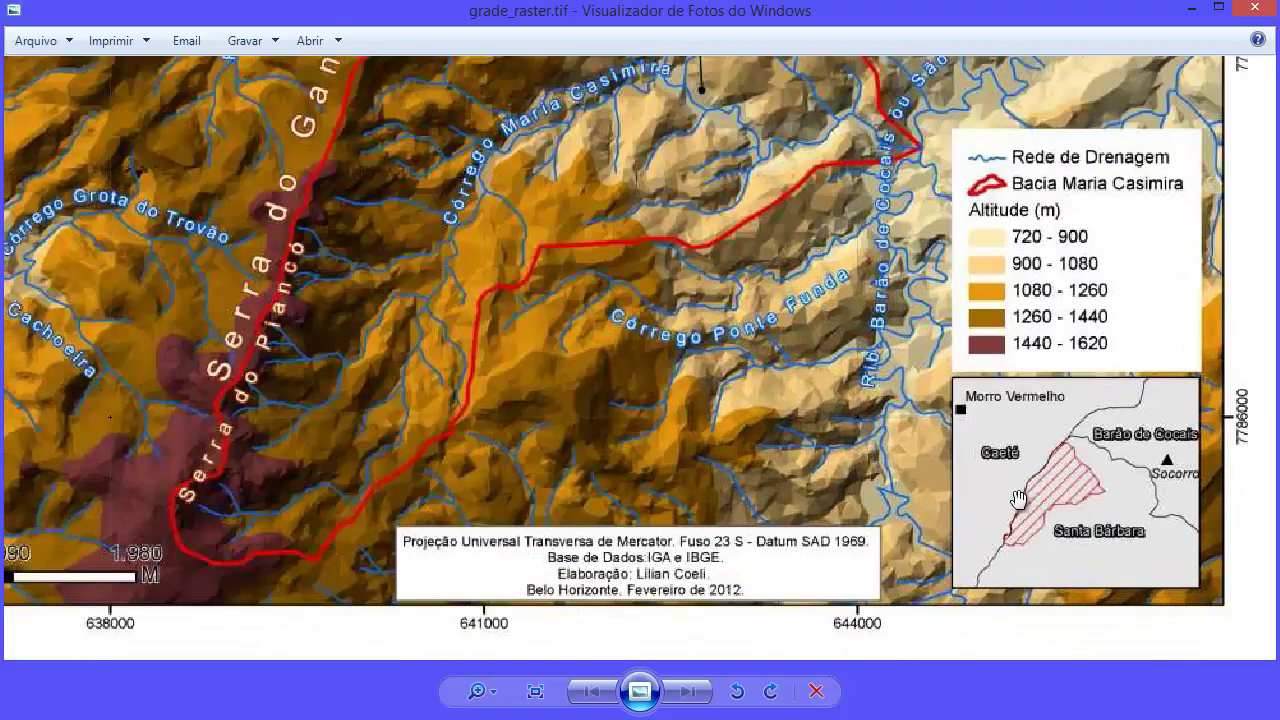
pyautogui.scroll(1, 1048, 491)
pyautogui.scroll(1, 1098, 489)
pyautogui.scroll(-2, 1098, 487)
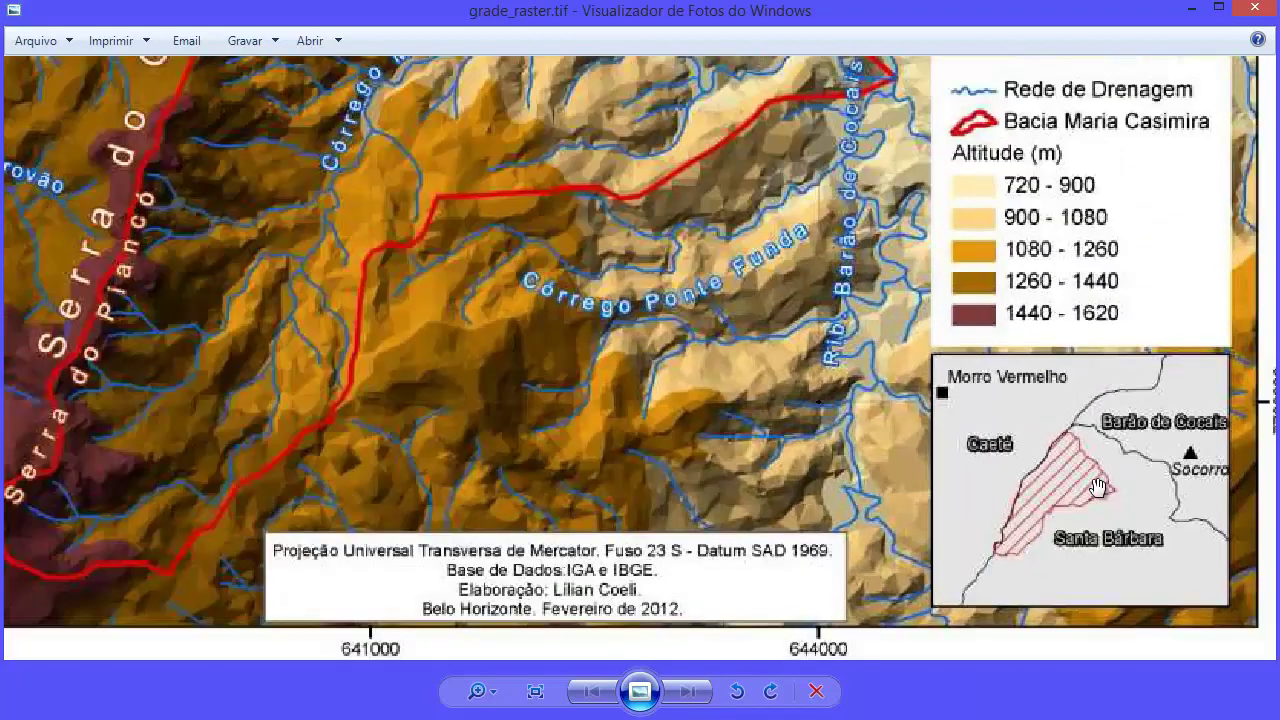
pyautogui.scroll(-2, 1098, 487)
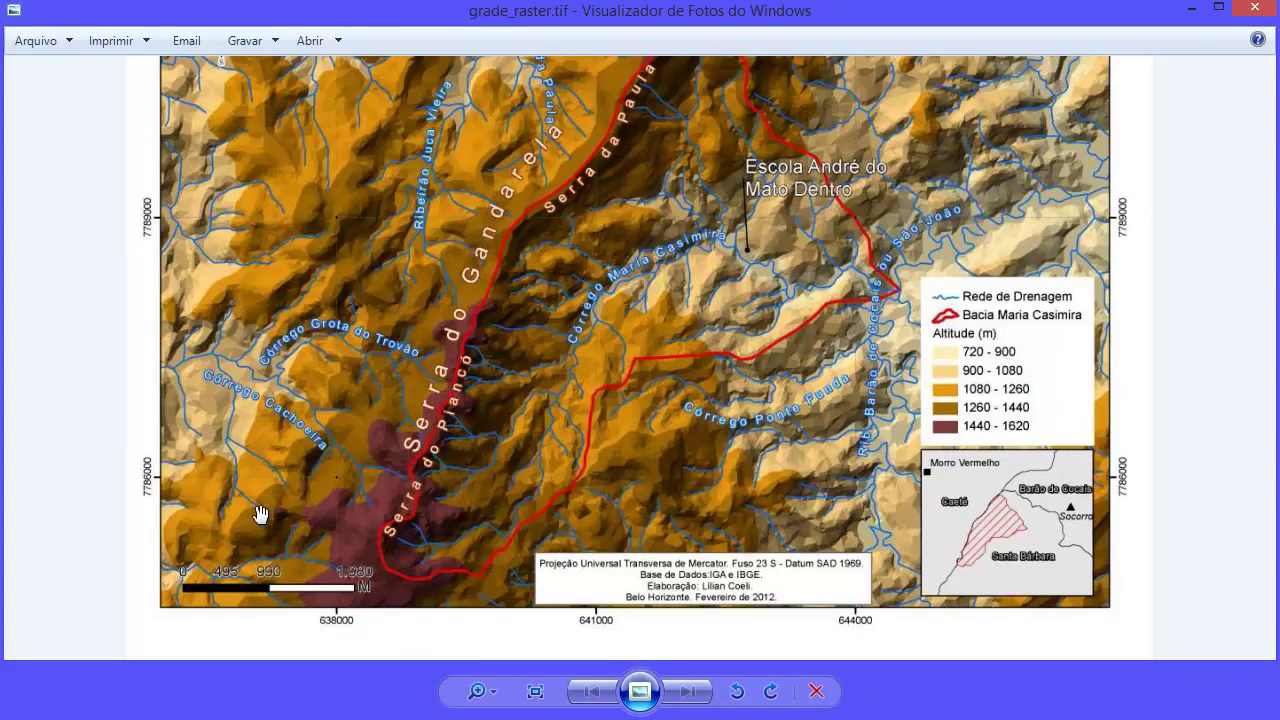
pyautogui.moveTo(603, 402); pyautogui.dragTo(614, 449)
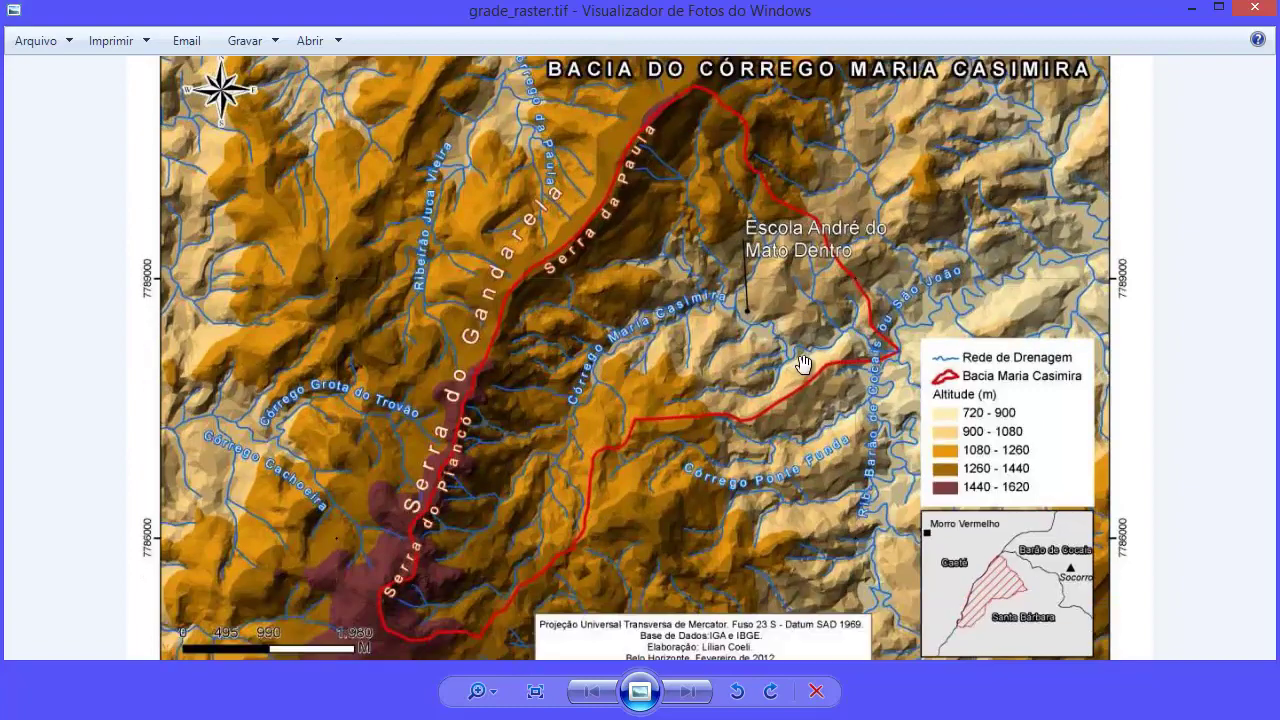
pyautogui.moveTo(900, 262); pyautogui.dragTo(893, 458)
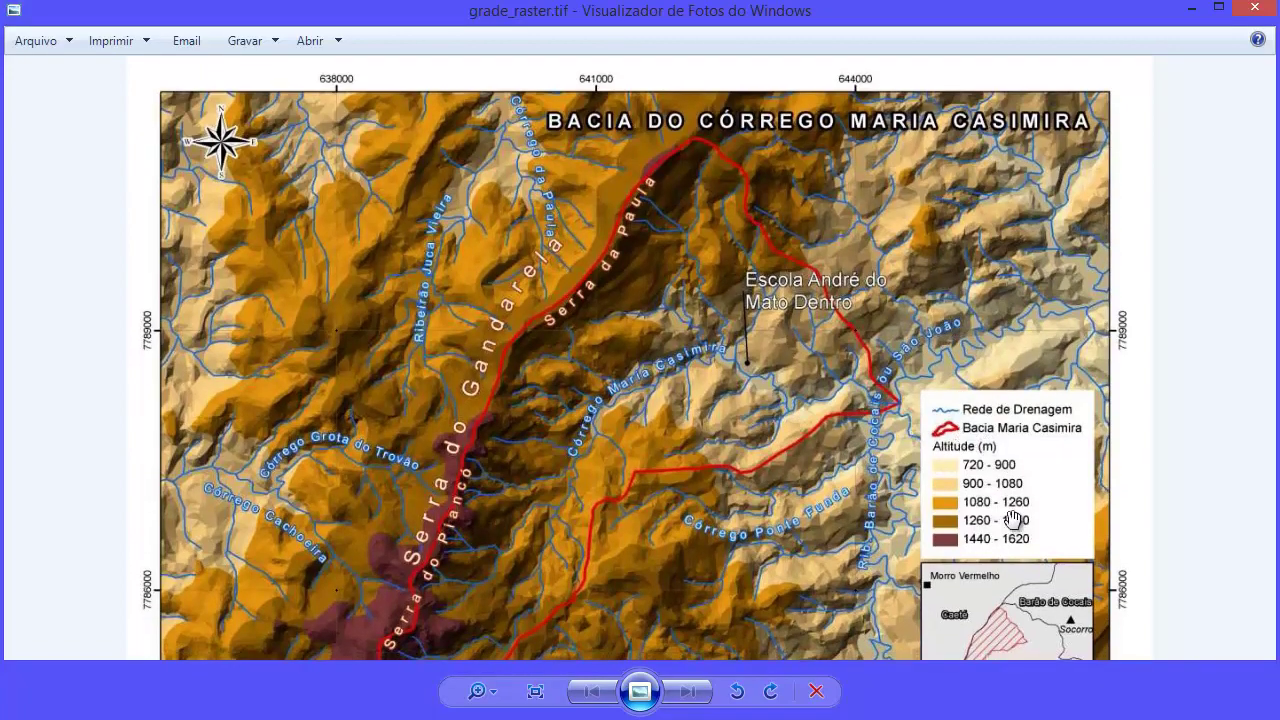
pyautogui.moveTo(1017, 523); pyautogui.dragTo(960, 335)
pyautogui.scroll(1, 985, 545)
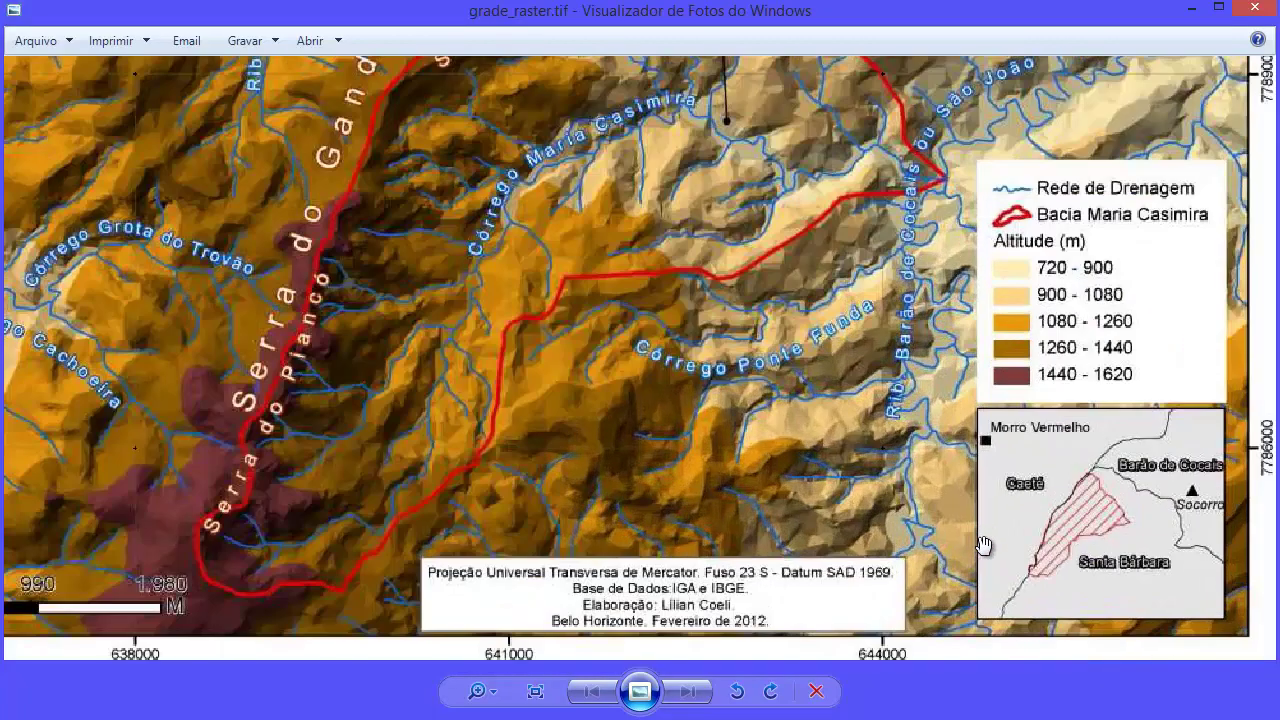
pyautogui.scroll(4, 985, 545)
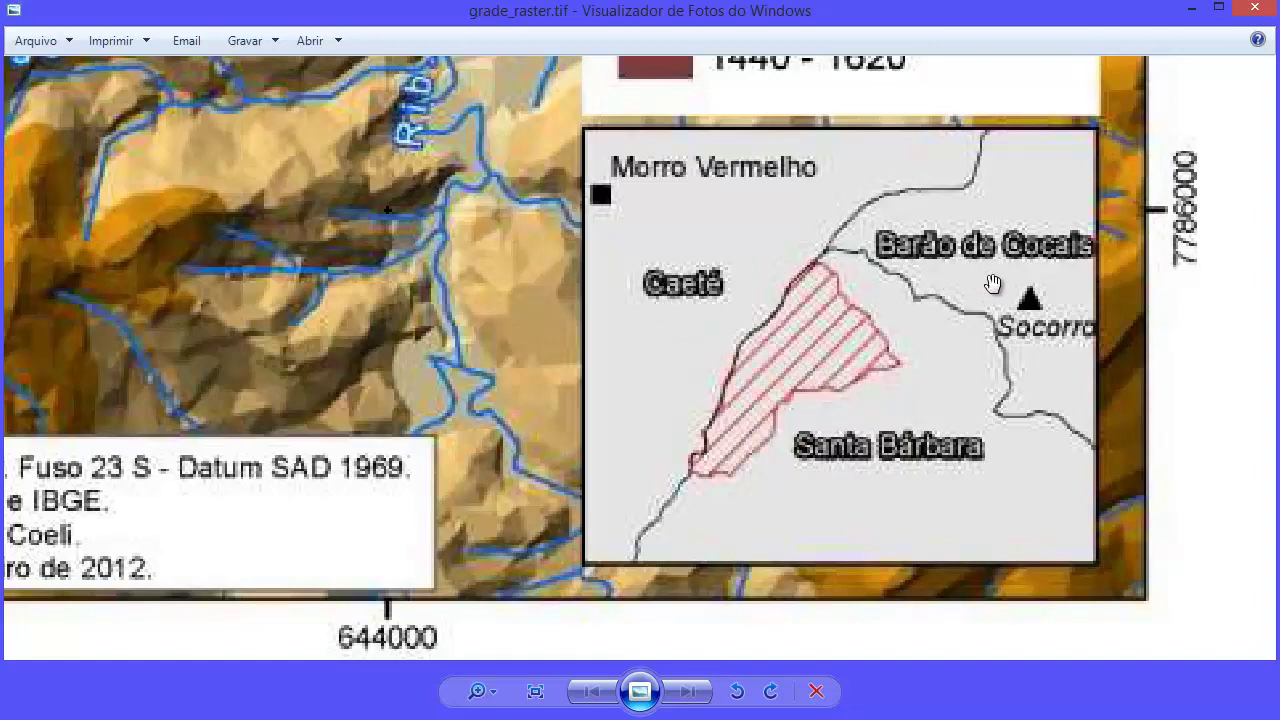
pyautogui.scroll(-5, 962, 213)
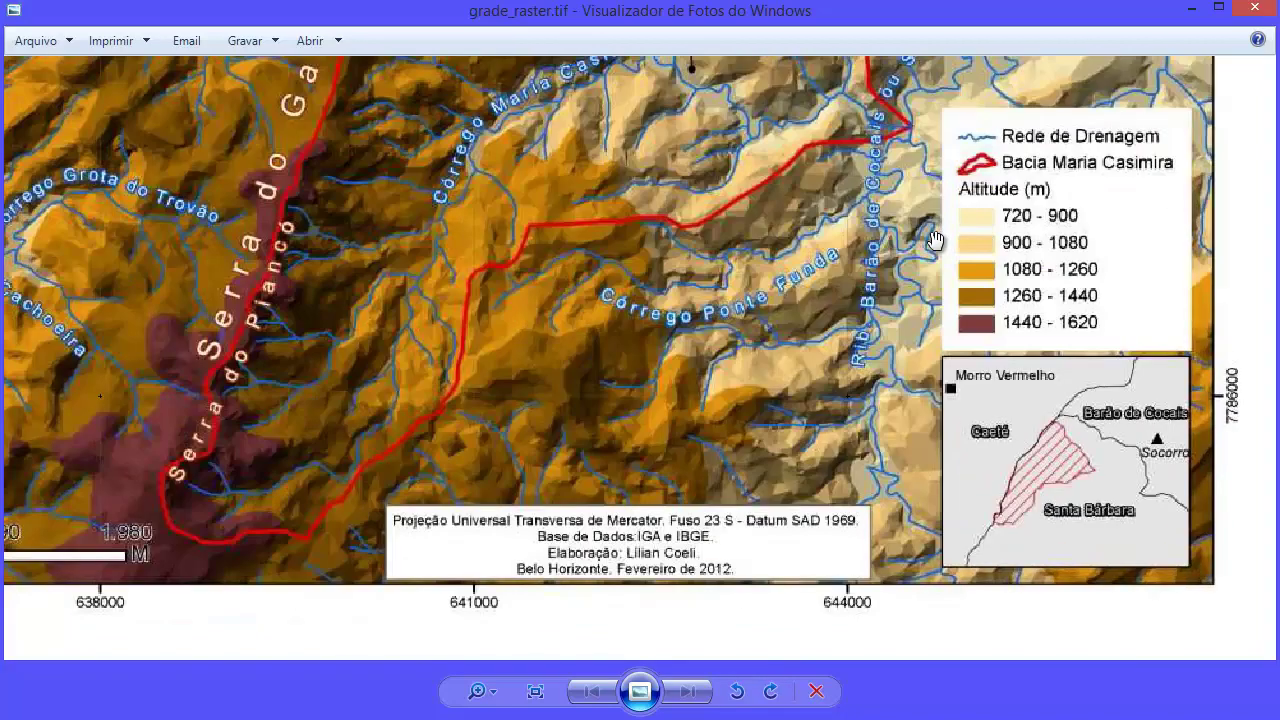
pyautogui.click(1188, 14)
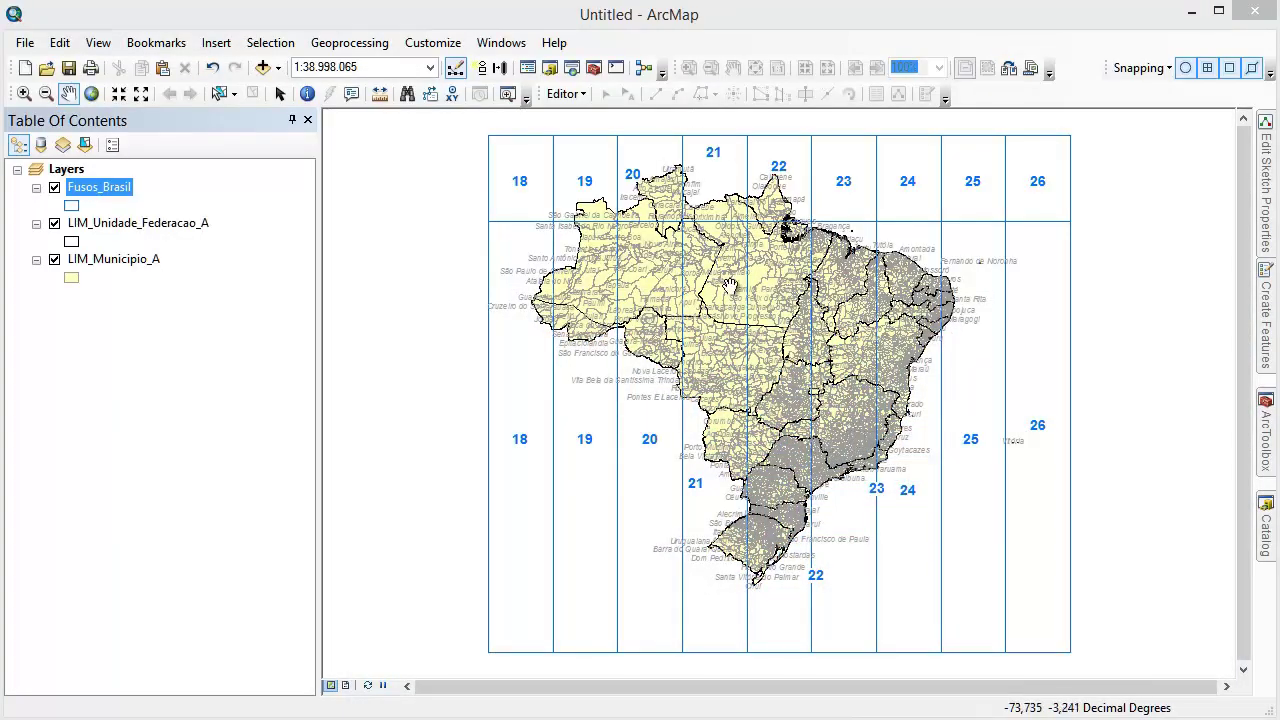
# Step: Check in the location inset of grade_raster.tif which municipalities surround the hatched basin, and switch back to ArcMap
pyautogui.hotkey('alt', 'Tab')
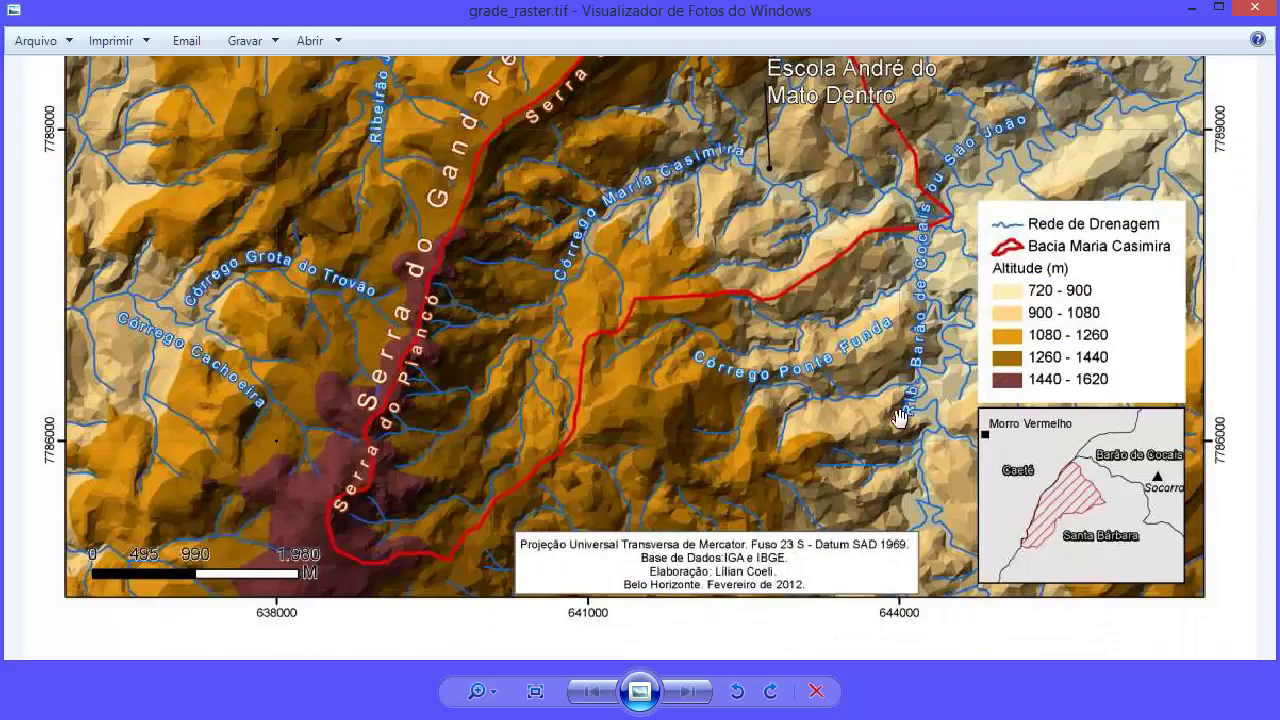
pyautogui.scroll(8, 1091, 540)
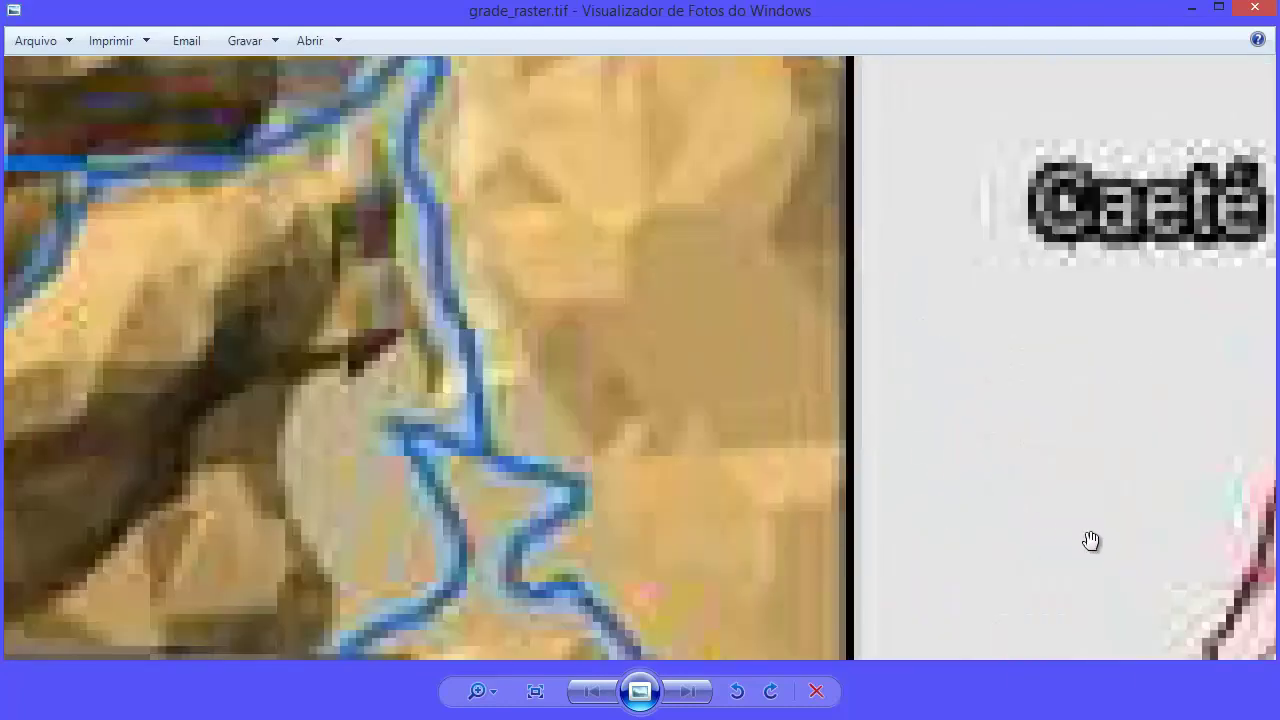
pyautogui.moveTo(1091, 540); pyautogui.dragTo(829, 343)
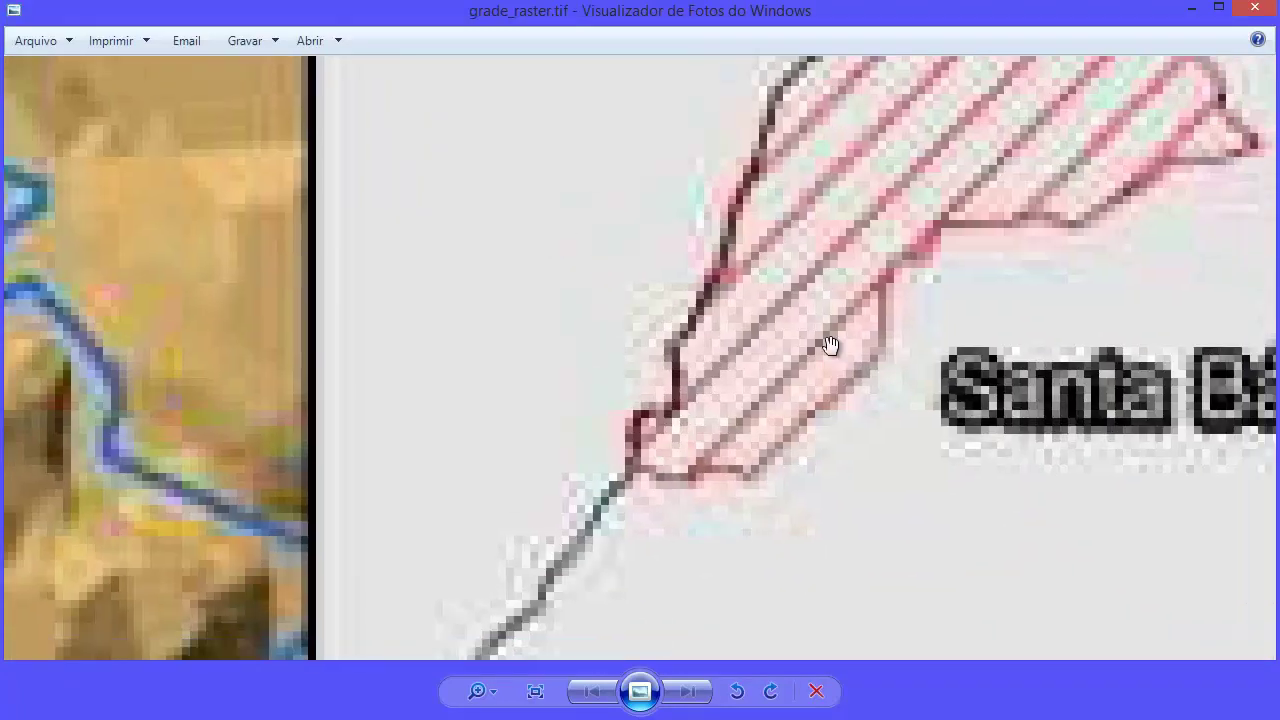
pyautogui.scroll(-2, 689, 551)
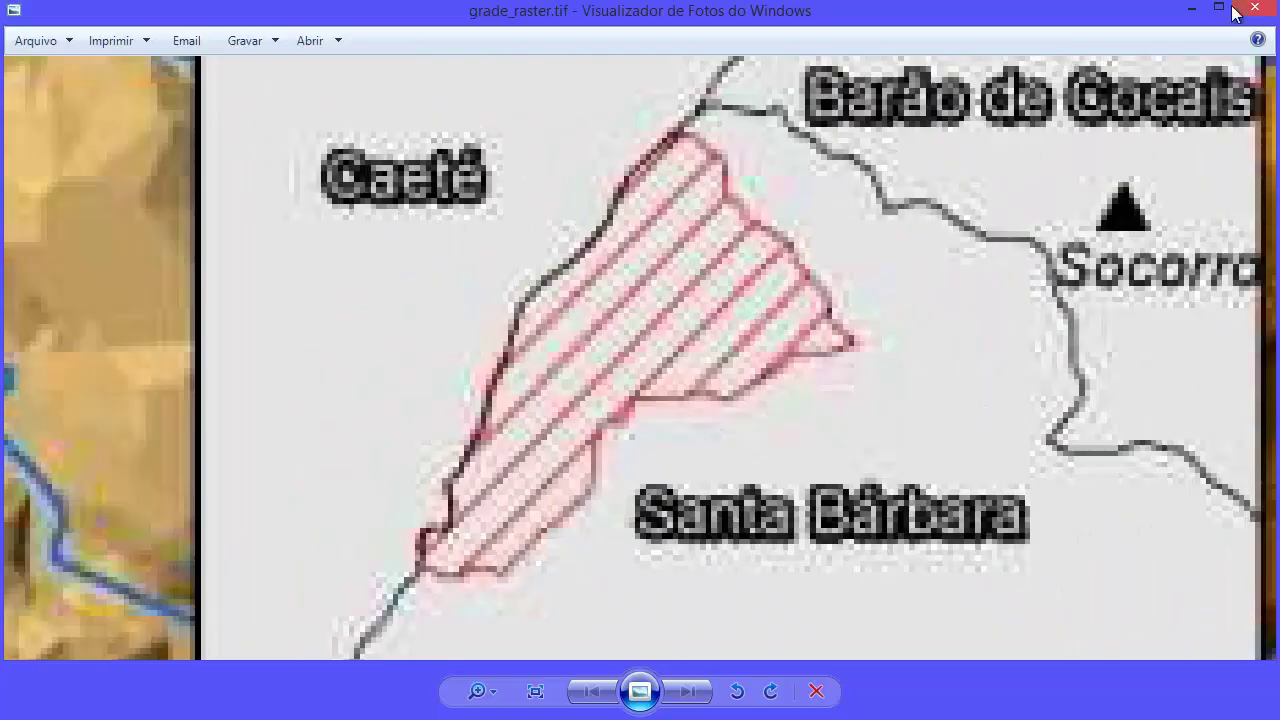
pyautogui.click(1190, 10)
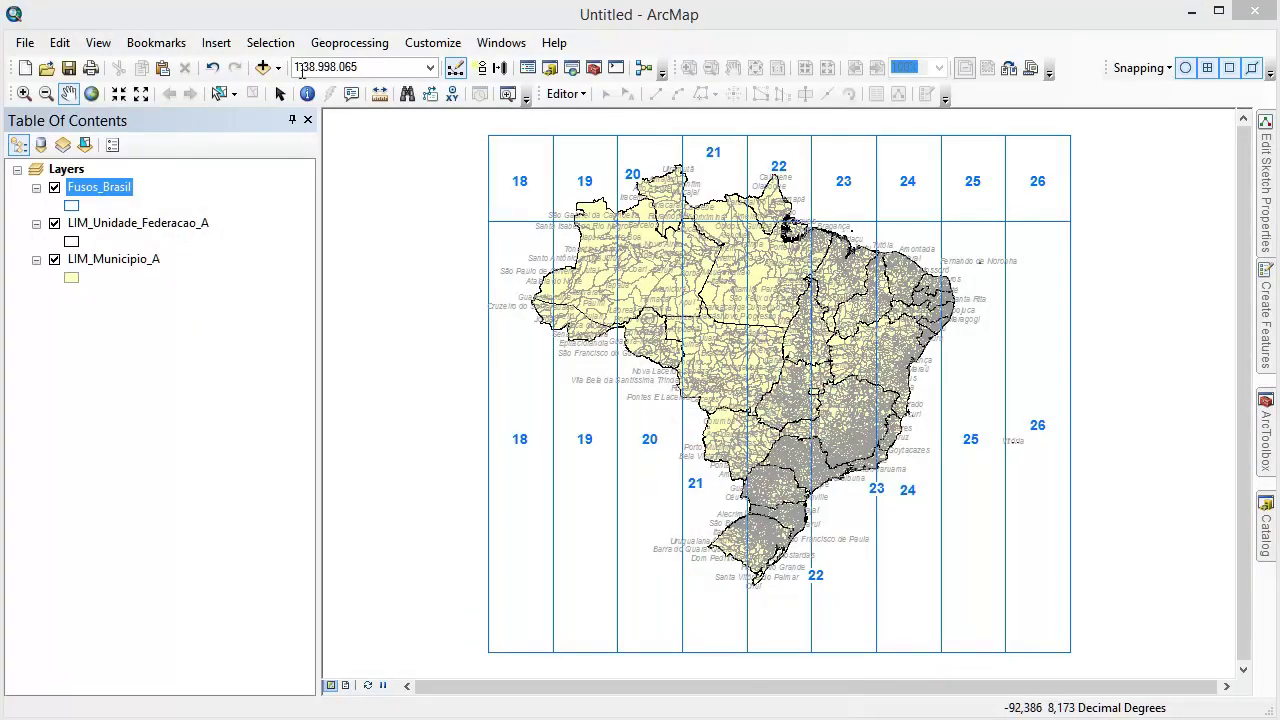
# Step: Open the attribute table of the LIM_Municipio_A layer and place its window beside the map of Brazil
pyautogui.click(147, 226)
pyautogui.click(144, 263)
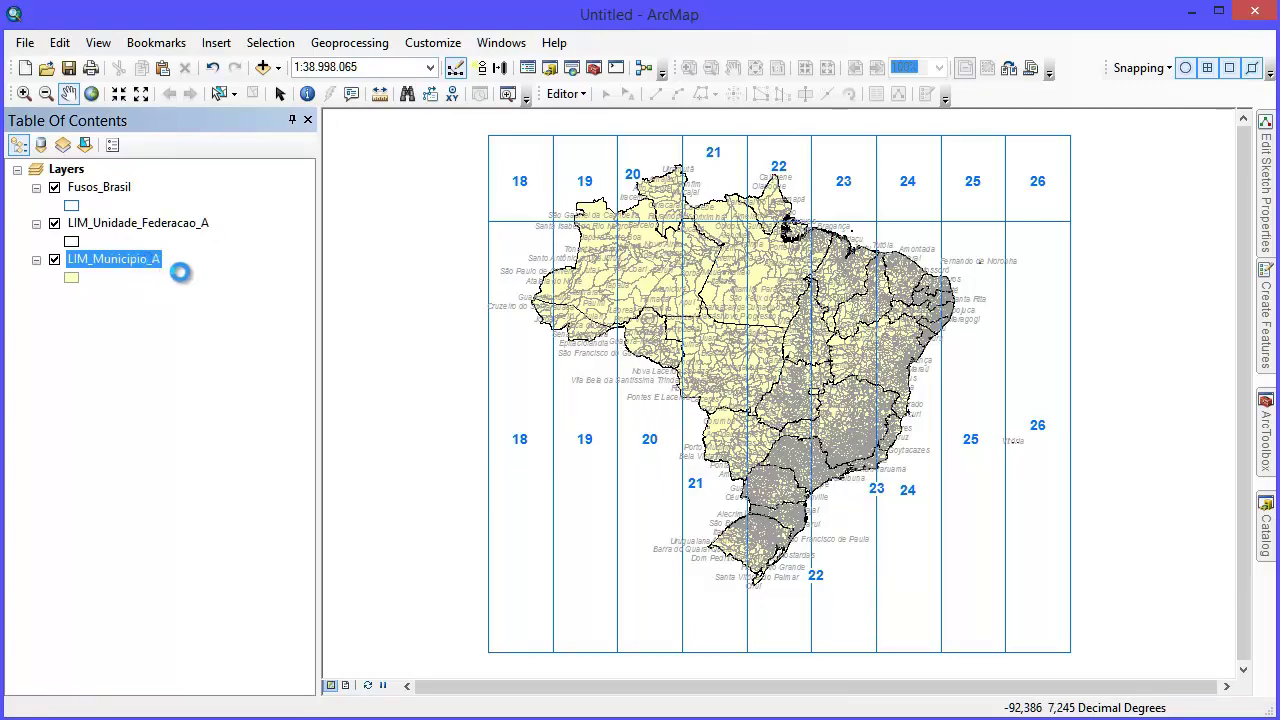
pyautogui.rightClick(140, 260)
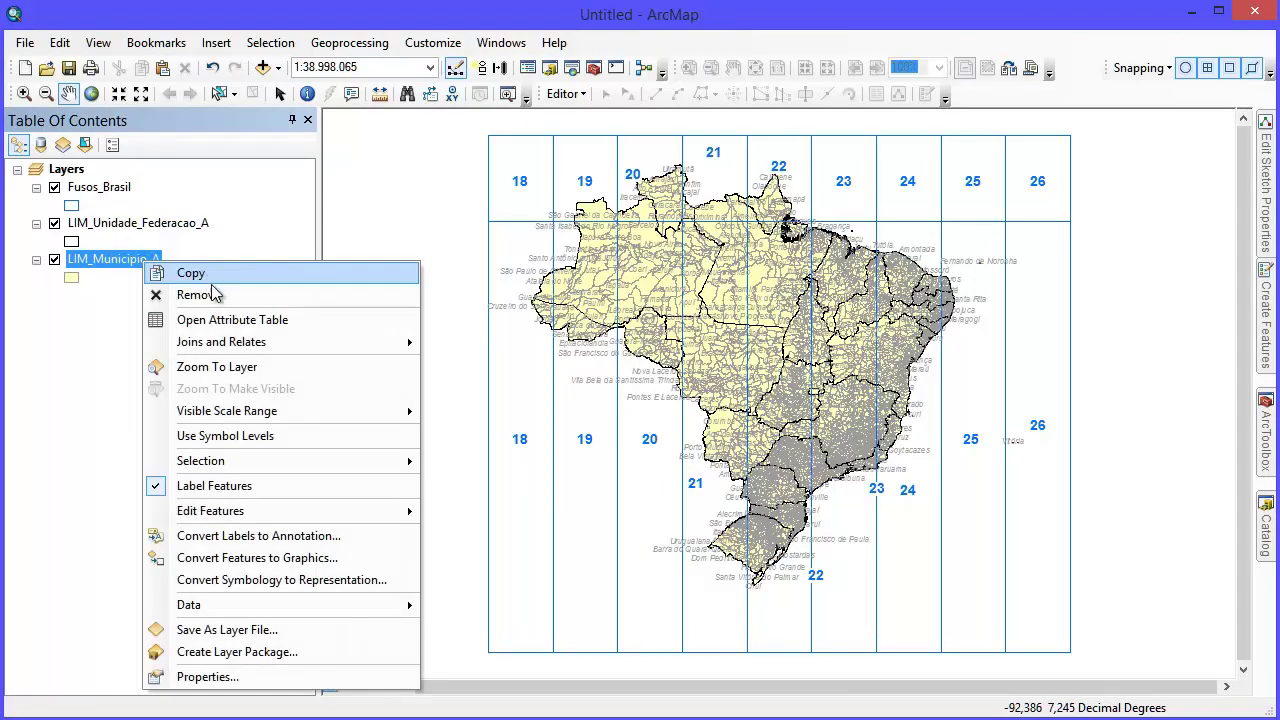
pyautogui.click(297, 320)
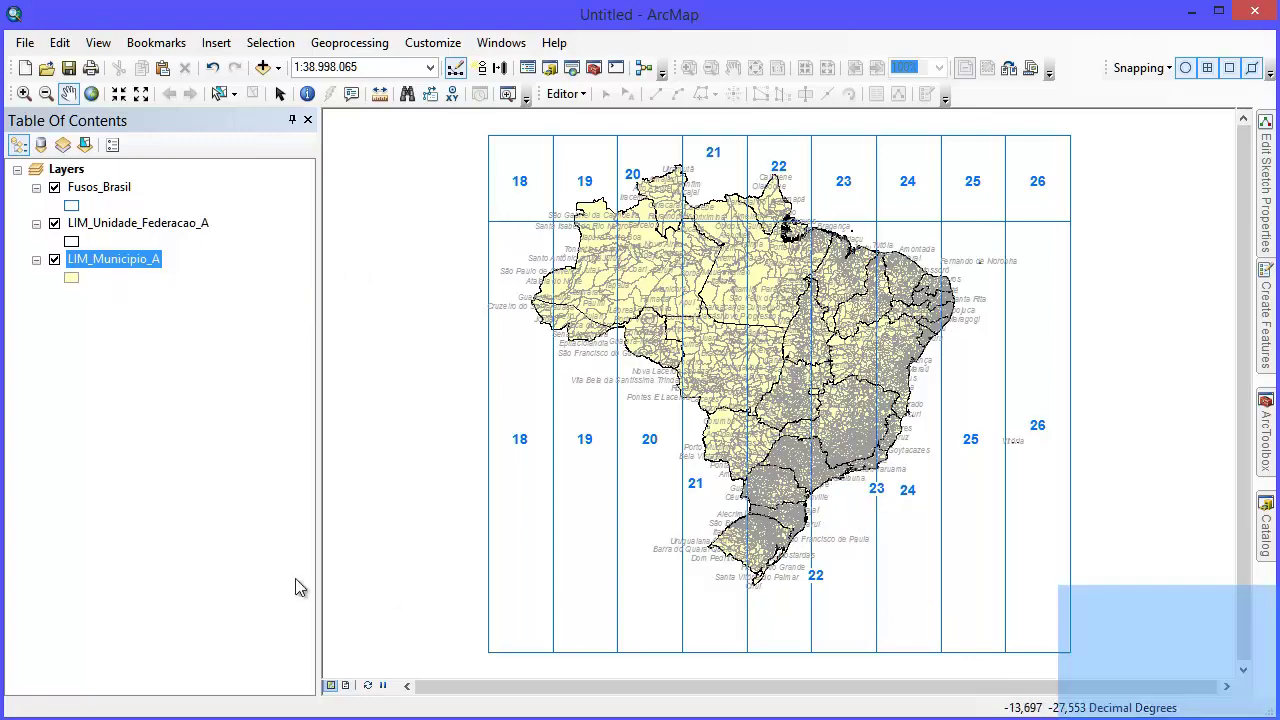
pyautogui.moveTo(295, 578); pyautogui.dragTo(381, 412)
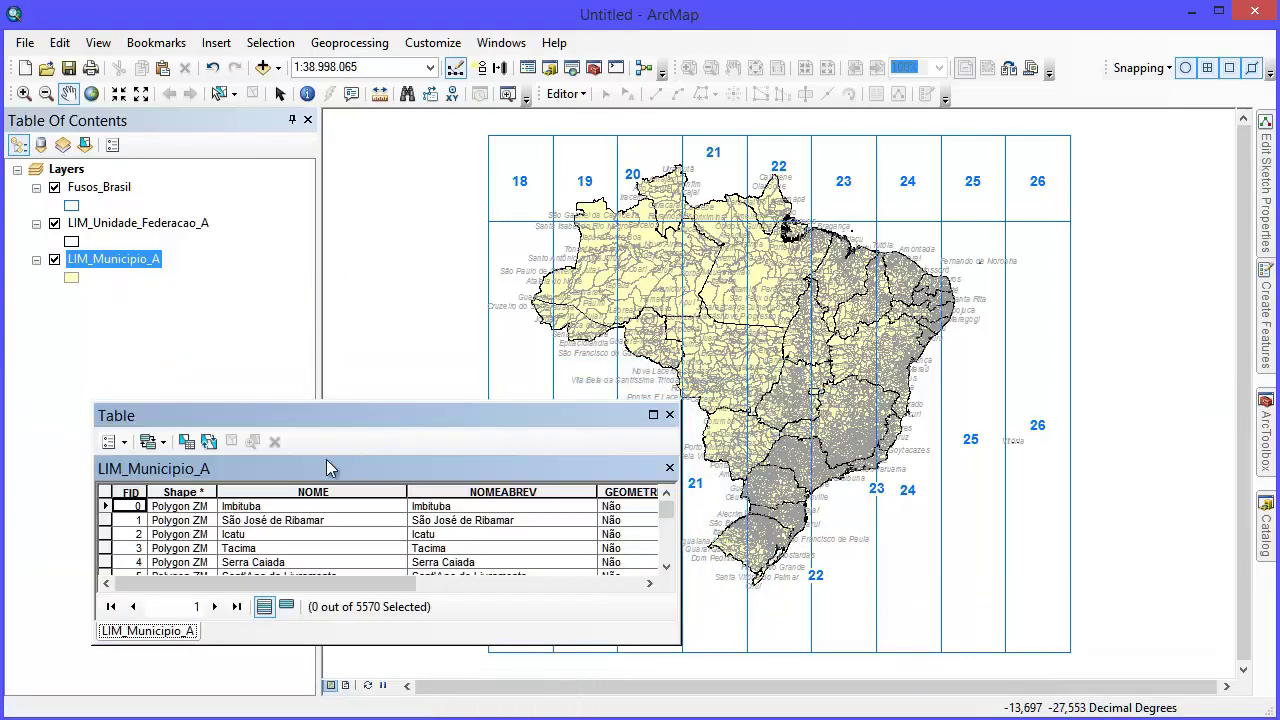
# Step: Select the municipalities with the attribute query "NOME" = 'Santa Bárbara' and show only the selected records in the table
pyautogui.click(186, 441)
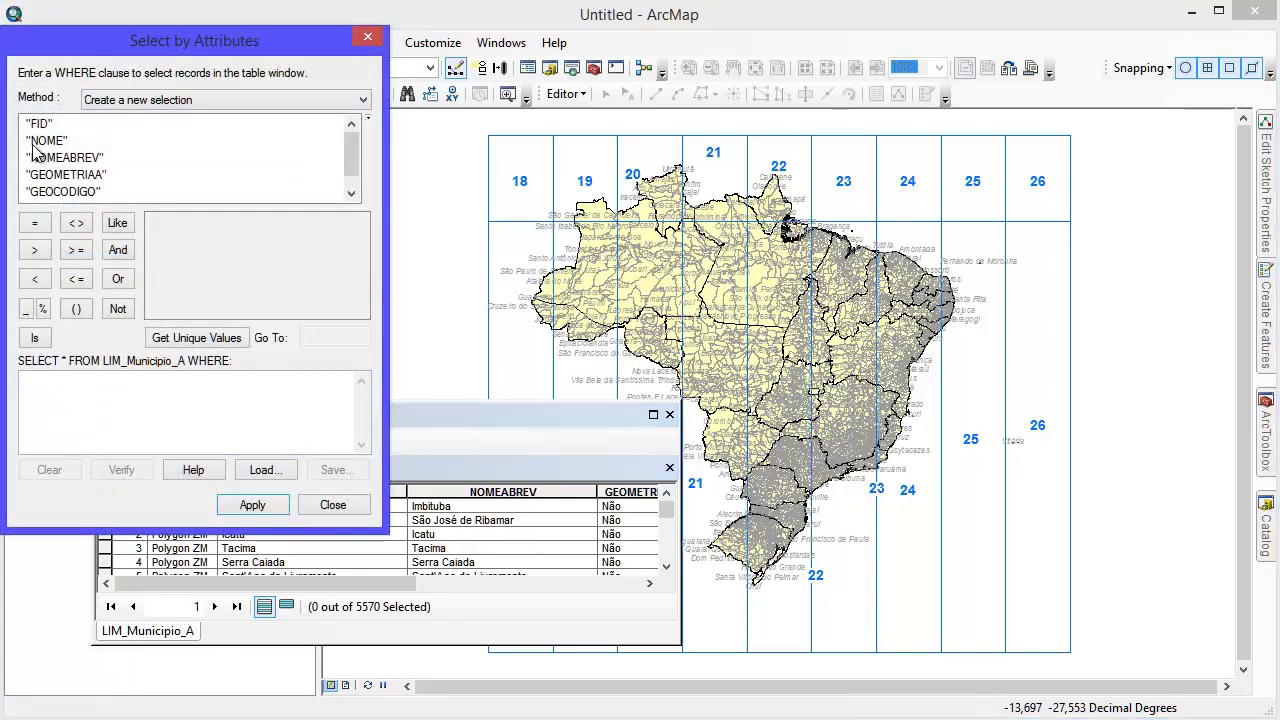
pyautogui.doubleClick(42, 140)
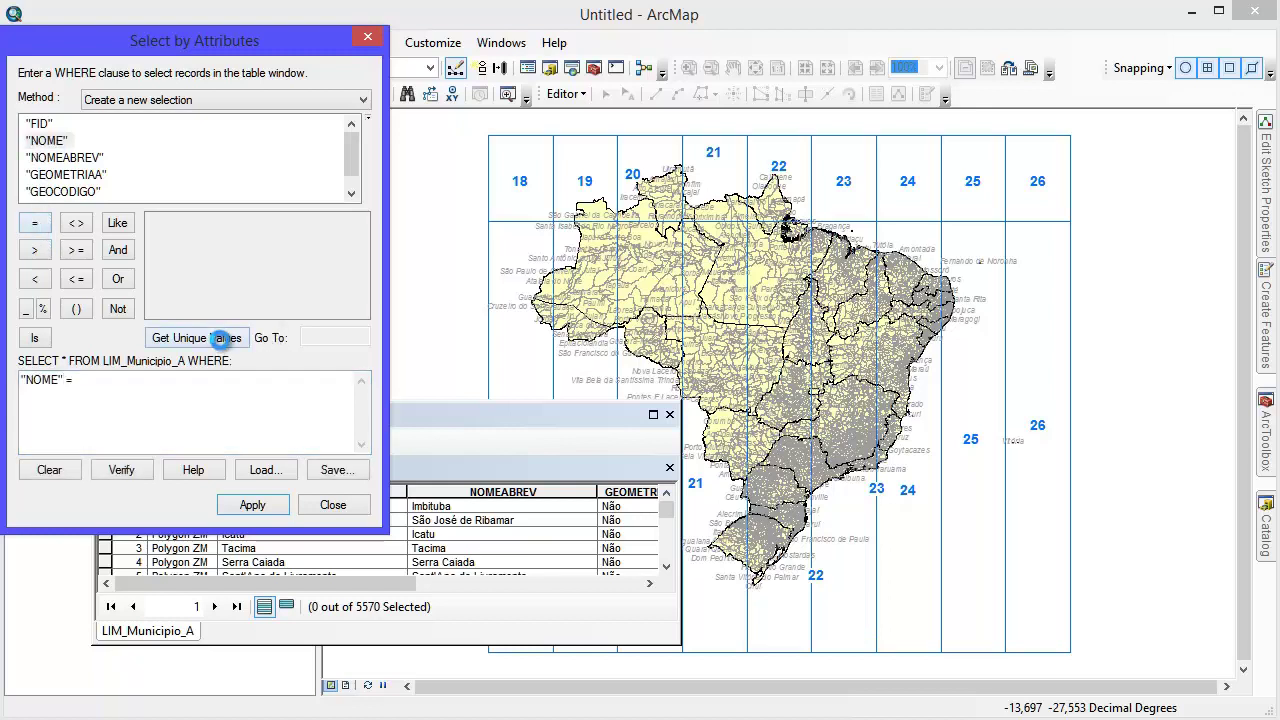
pyautogui.click(222, 337)
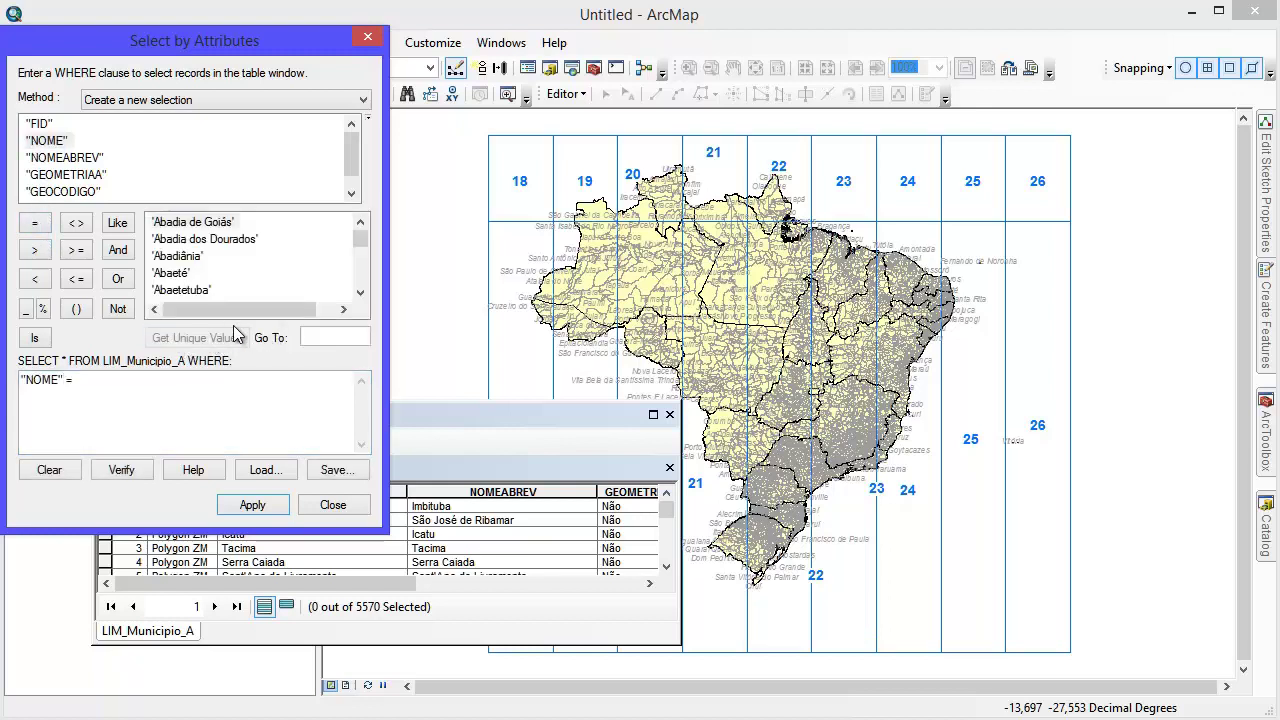
pyautogui.click(348, 337)
pyautogui.write('Santa B')
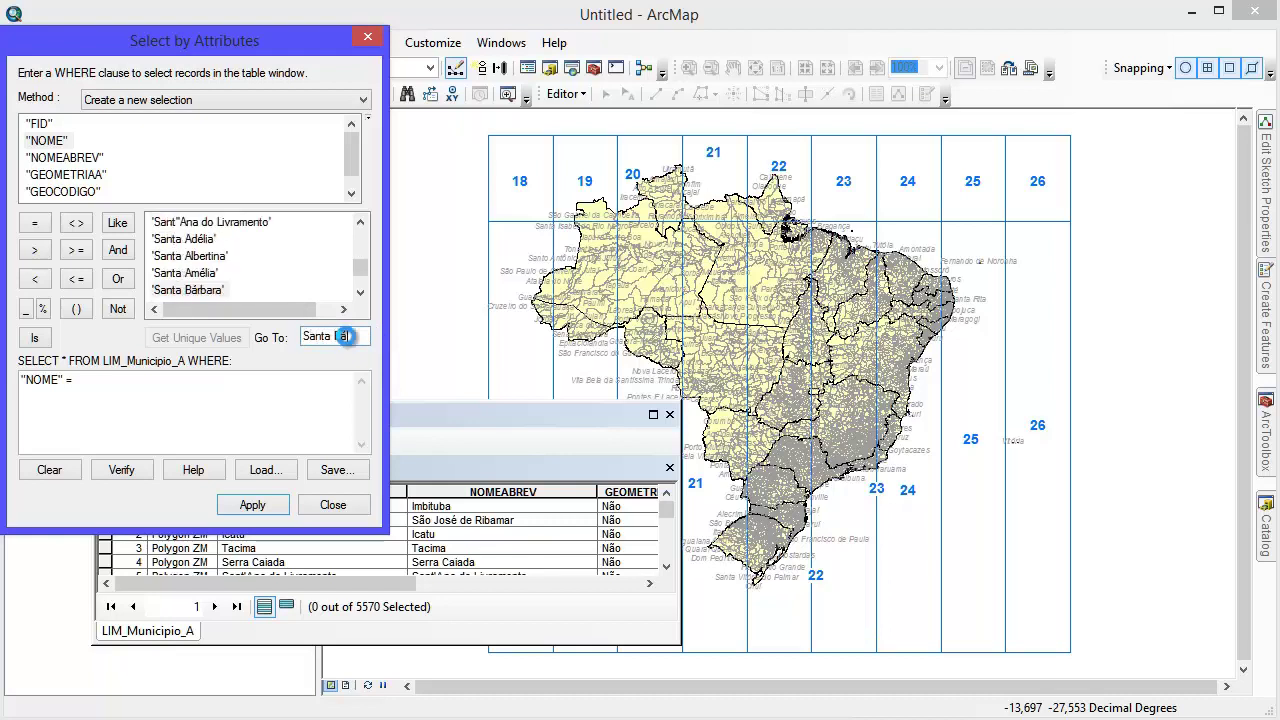
pyautogui.write('ár')
pyautogui.doubleClick(188, 289)
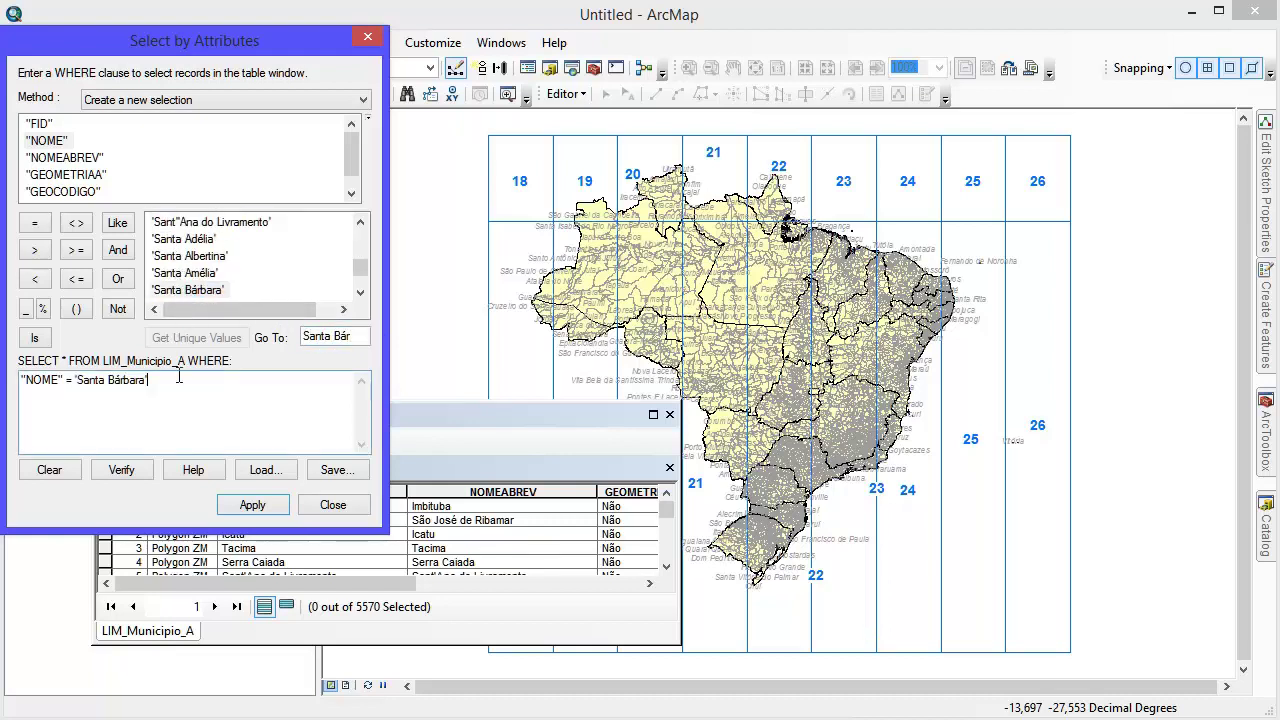
pyautogui.click(254, 504)
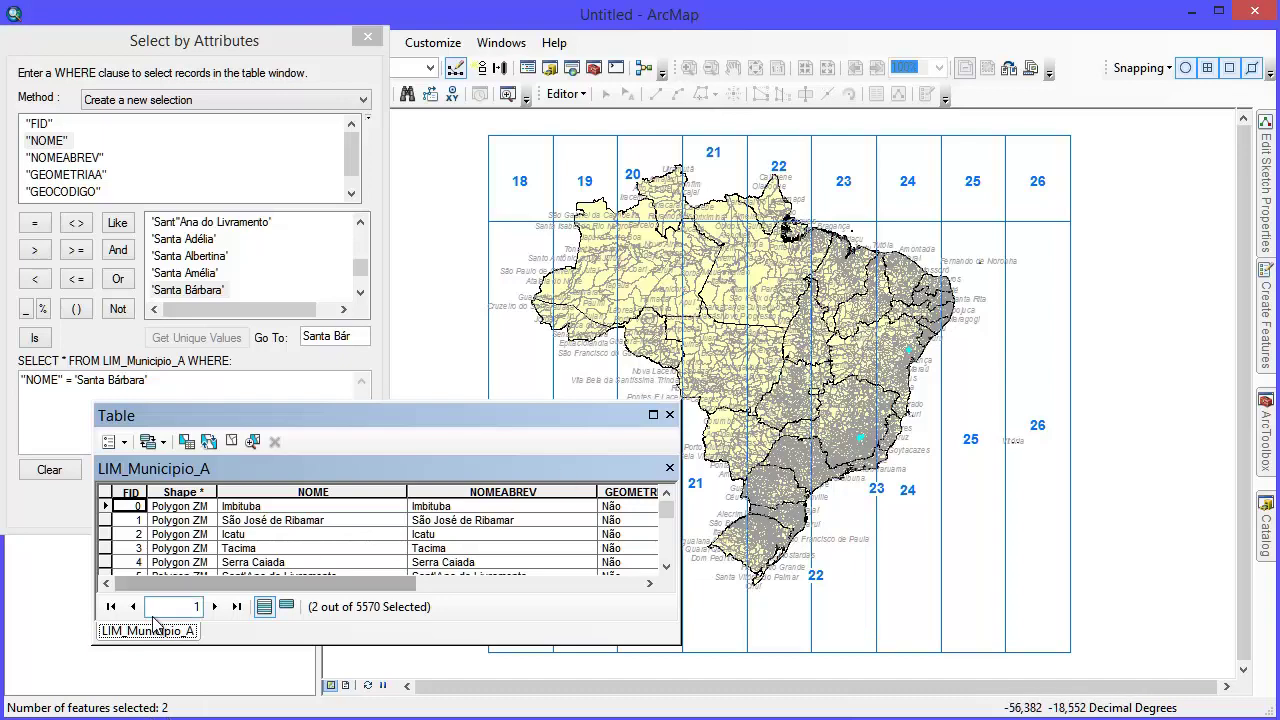
pyautogui.click(287, 607)
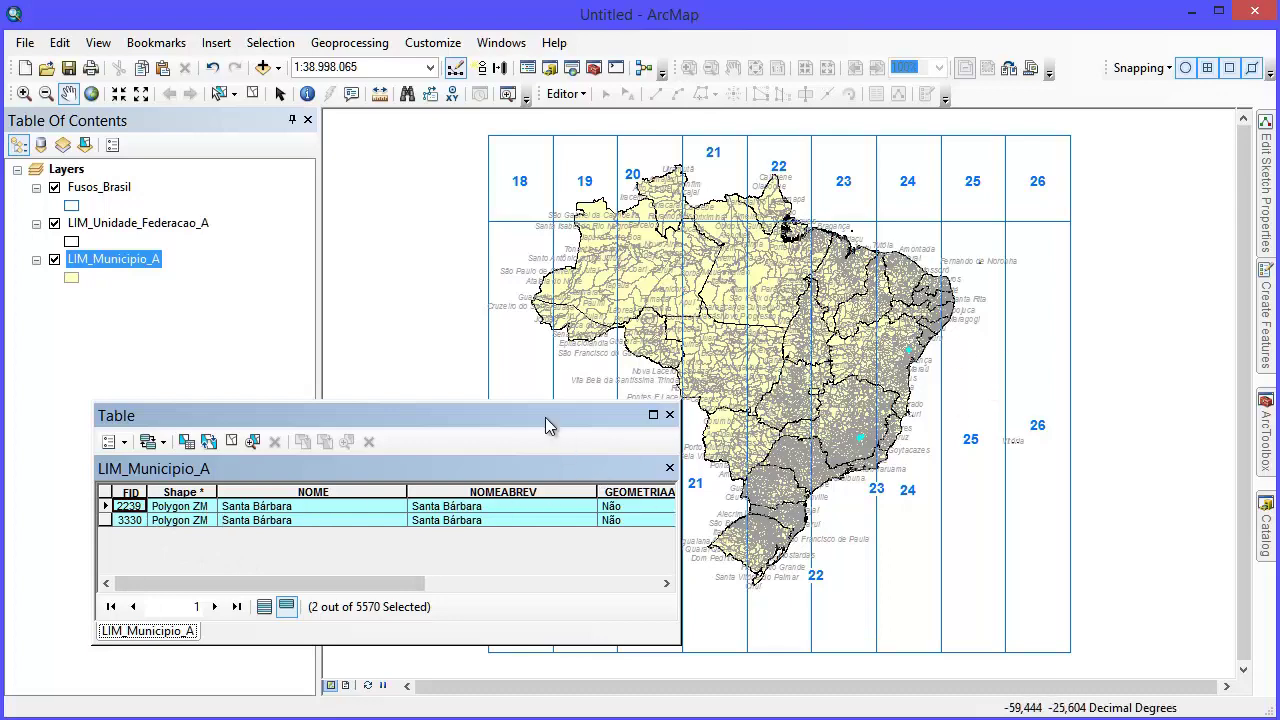
pyautogui.moveTo(545, 419); pyautogui.dragTo(516, 432)
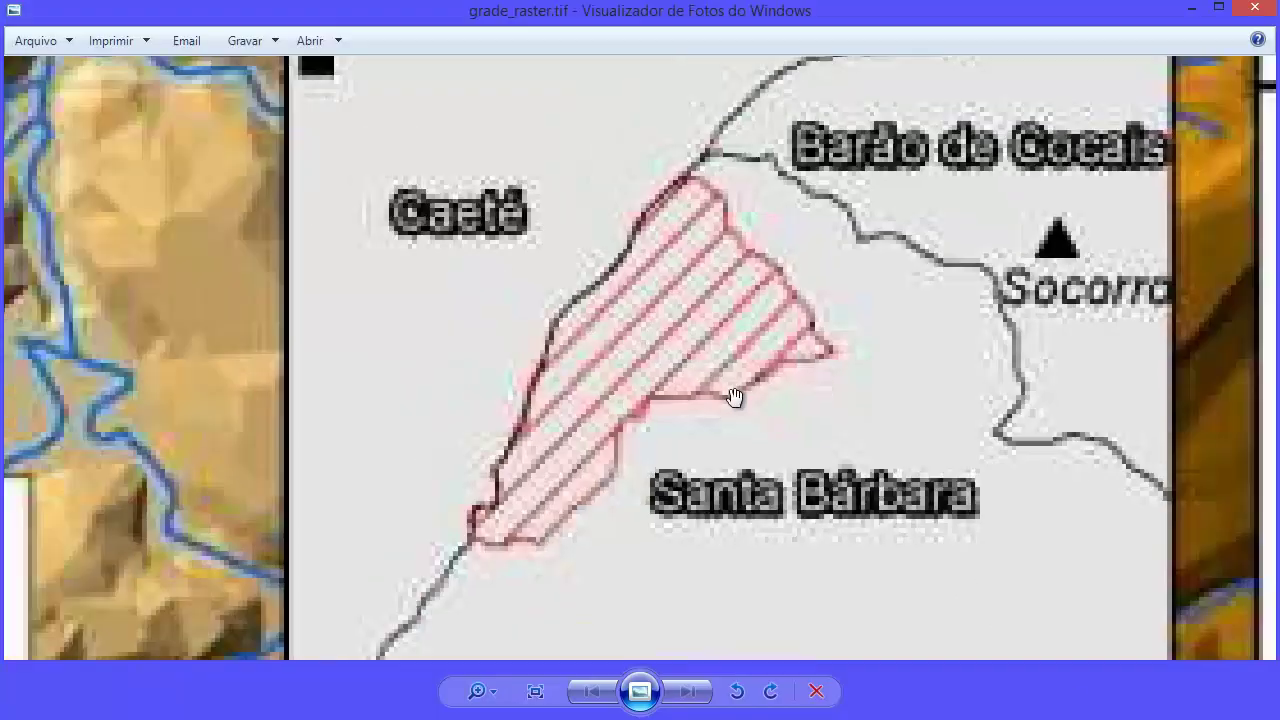
# Step: Recheck the location inset and projection note of grade_raster.tif, and return to ArcMap
pyautogui.scroll(-5, 414, 457)
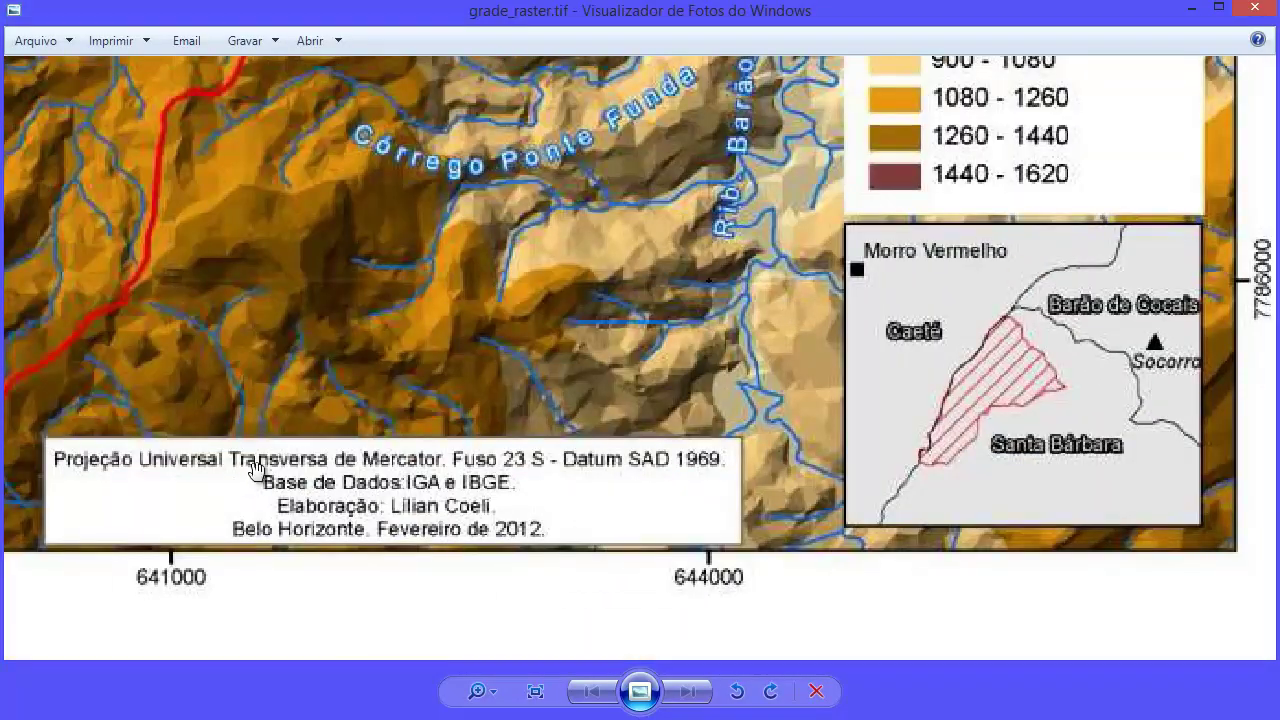
pyautogui.scroll(-3, 480, 420)
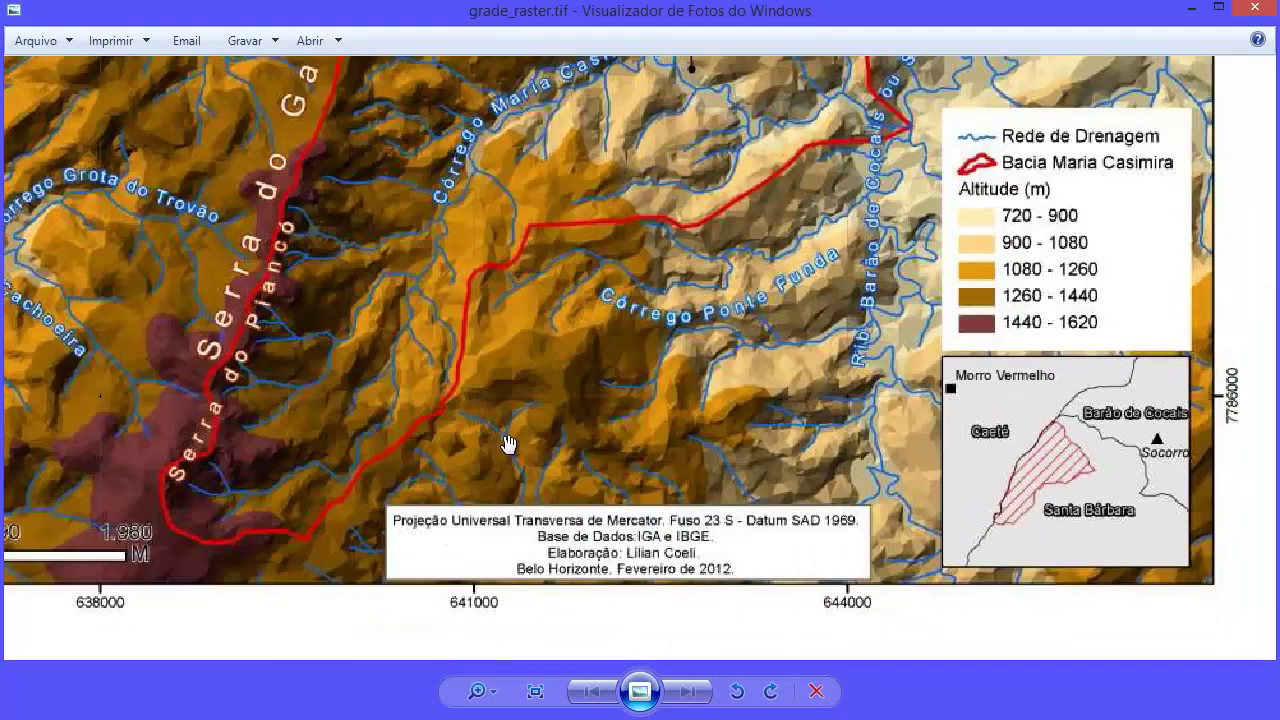
pyautogui.click(1191, 9)
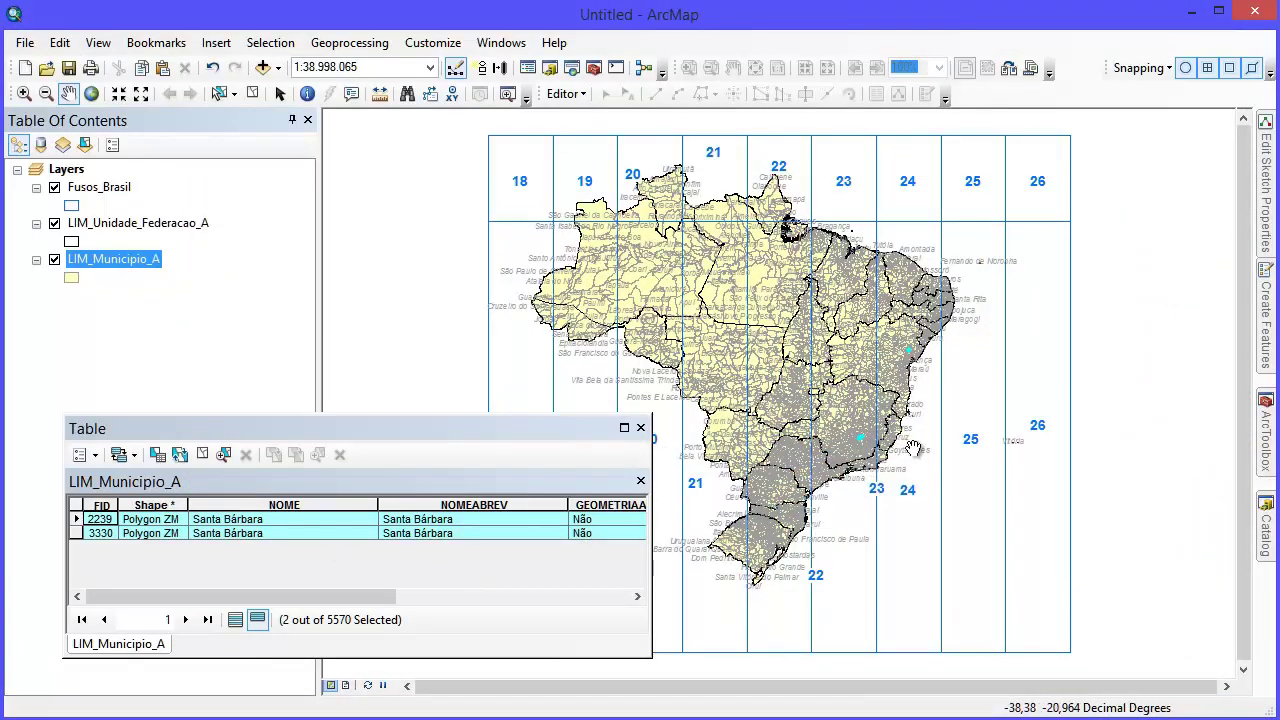
# Step: Examine the selected Santa Bárbara municipality in zone 23 and its neighbouring municipalities on the map
pyautogui.scroll(2, 913, 449)
pyautogui.scroll(-5, 860, 460)
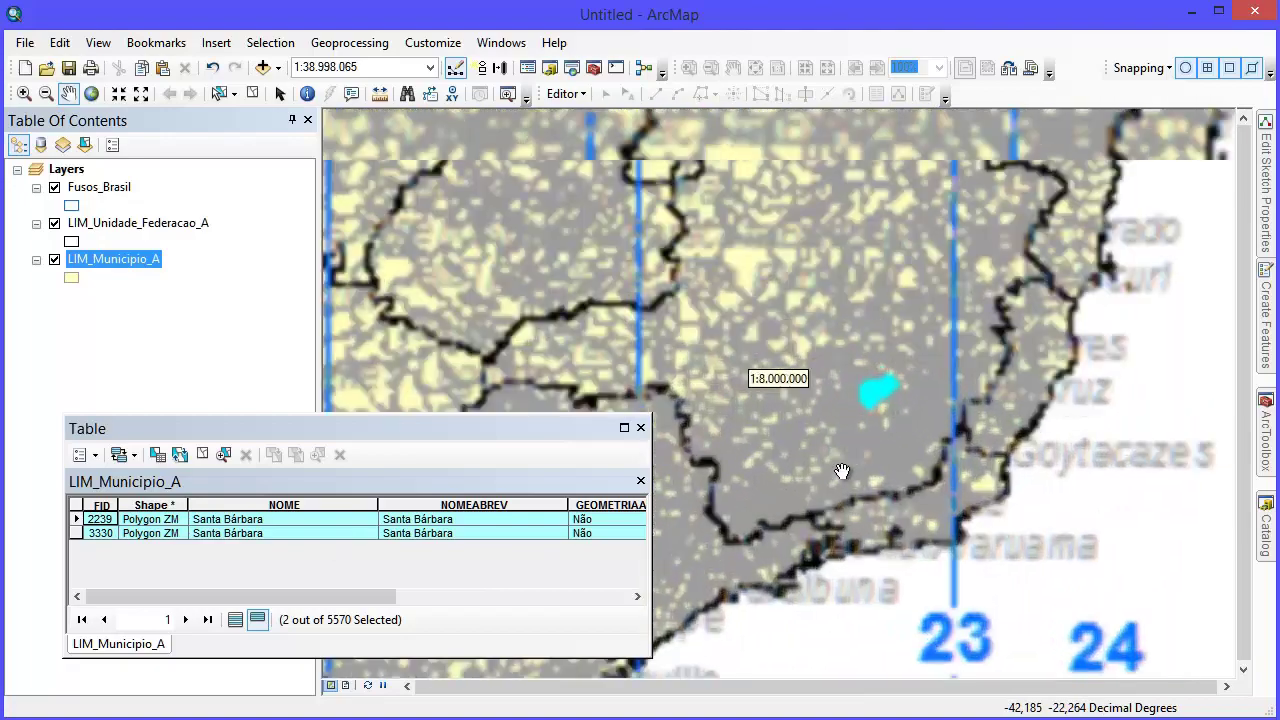
pyautogui.scroll(-1, 842, 471)
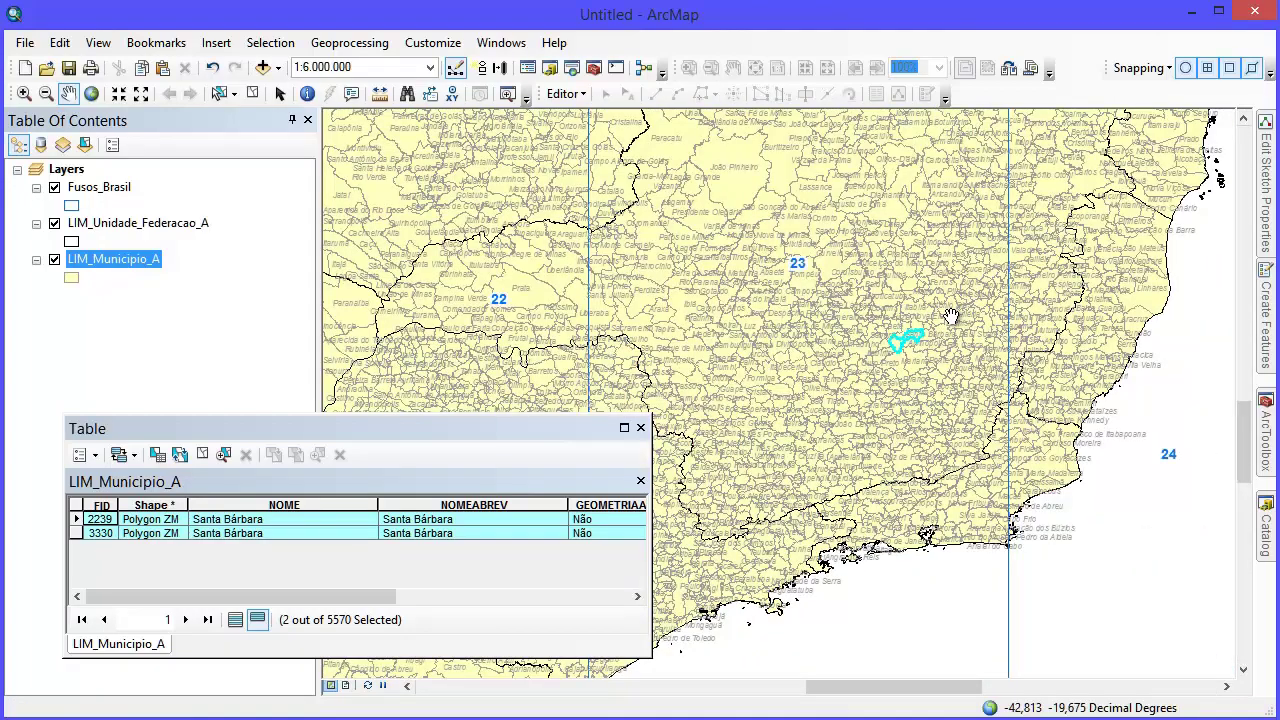
pyautogui.scroll(-4, 952, 320)
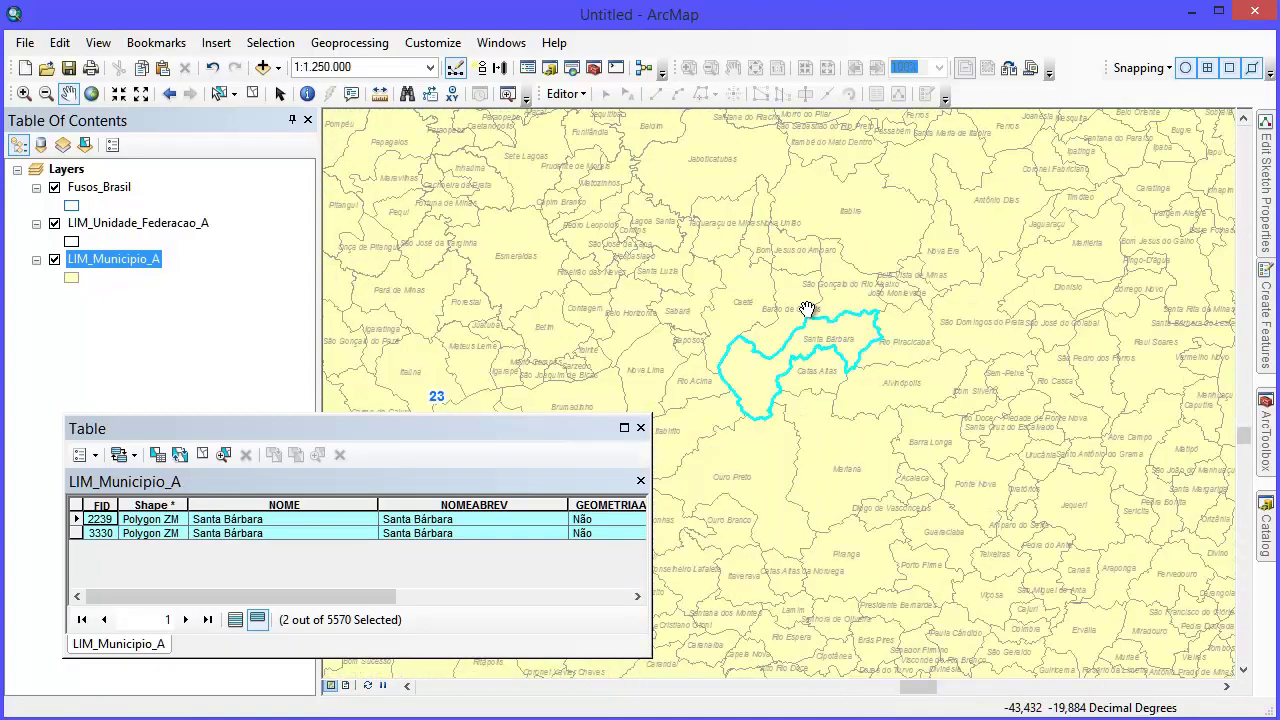
pyautogui.scroll(-3, 808, 312)
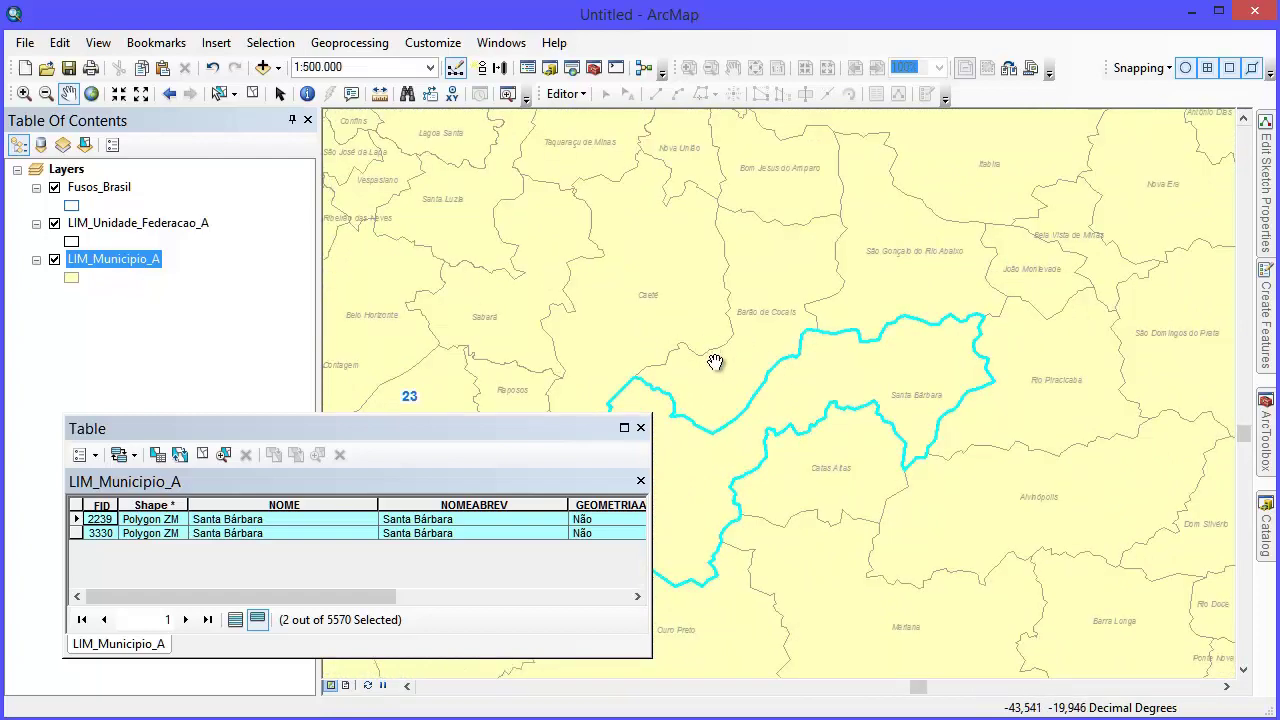
pyautogui.moveTo(715, 362); pyautogui.dragTo(891, 329)
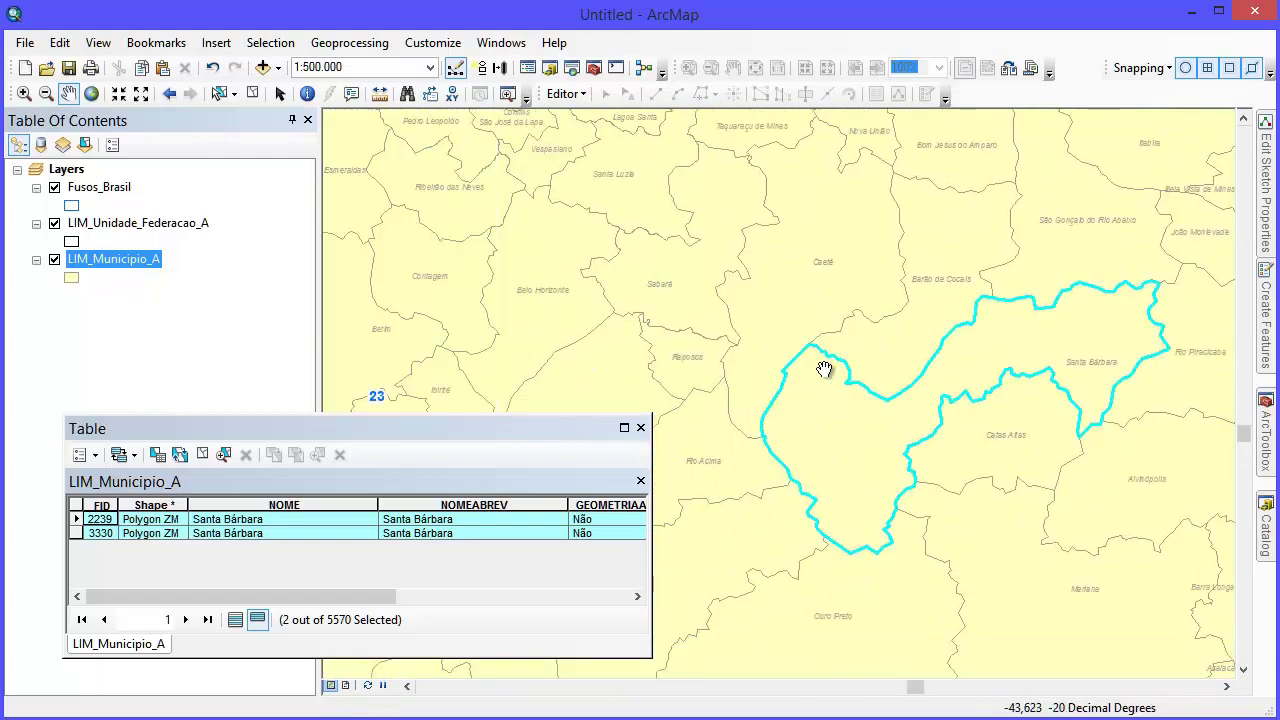
pyautogui.scroll(-2, 824, 369)
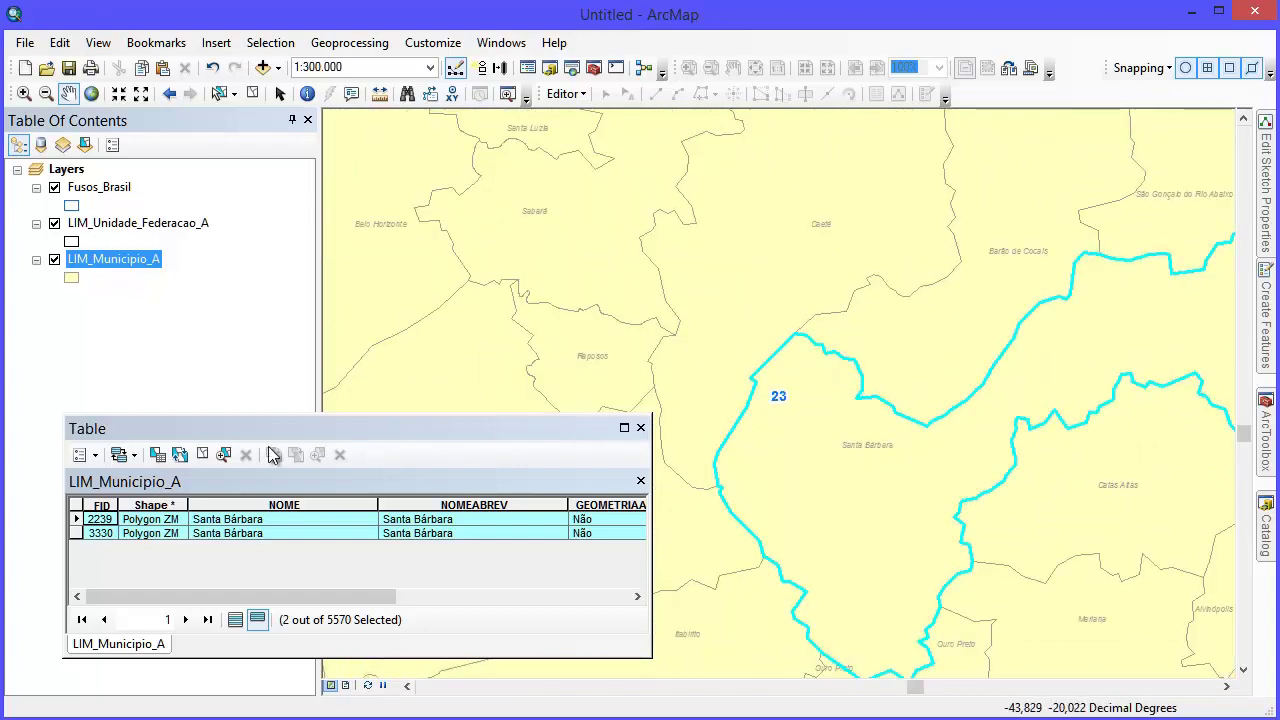
# Step: Clear the query selection, show all table records again, and select the Santa Bárbara municipality directly on the map
pyautogui.click(202, 455)
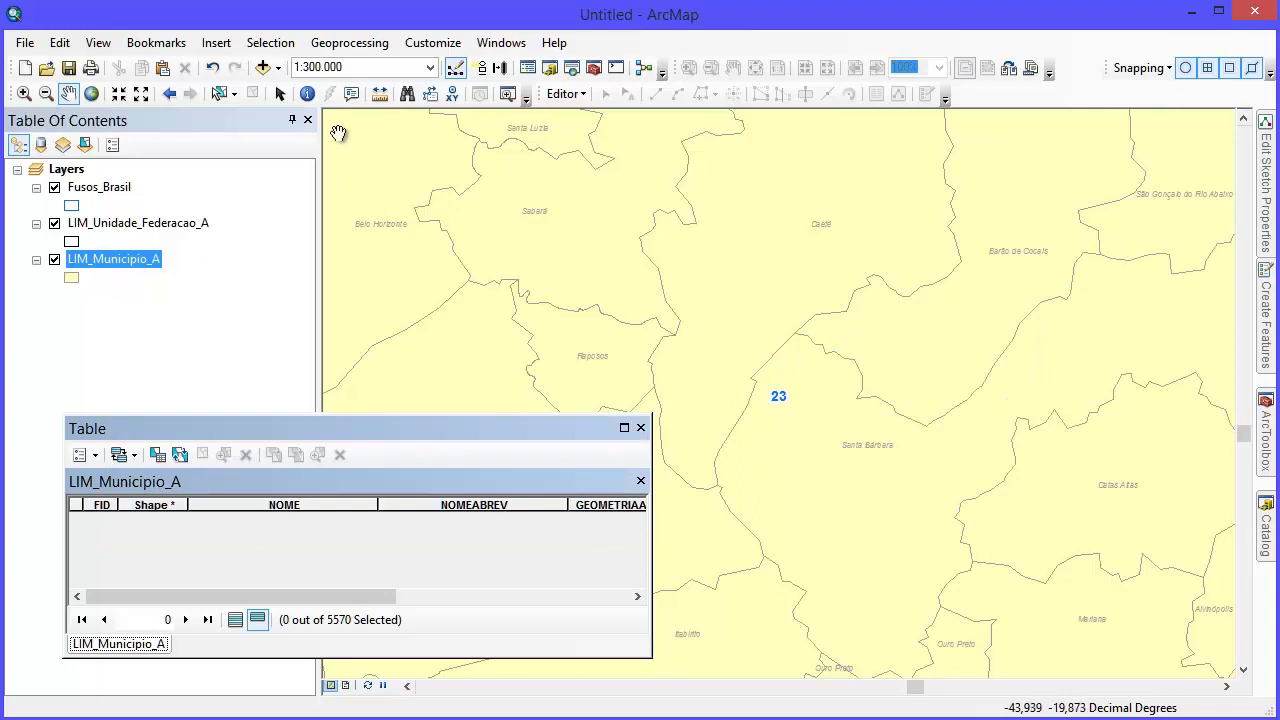
pyautogui.click(235, 619)
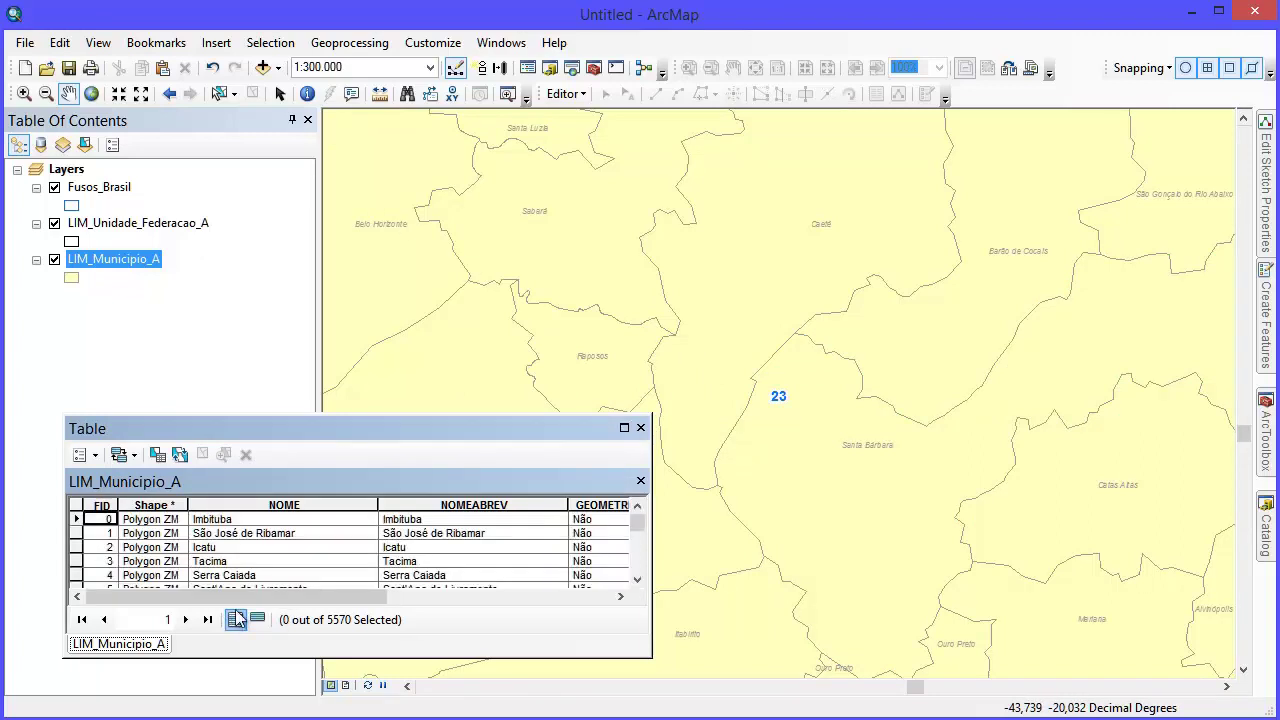
pyautogui.click(220, 93)
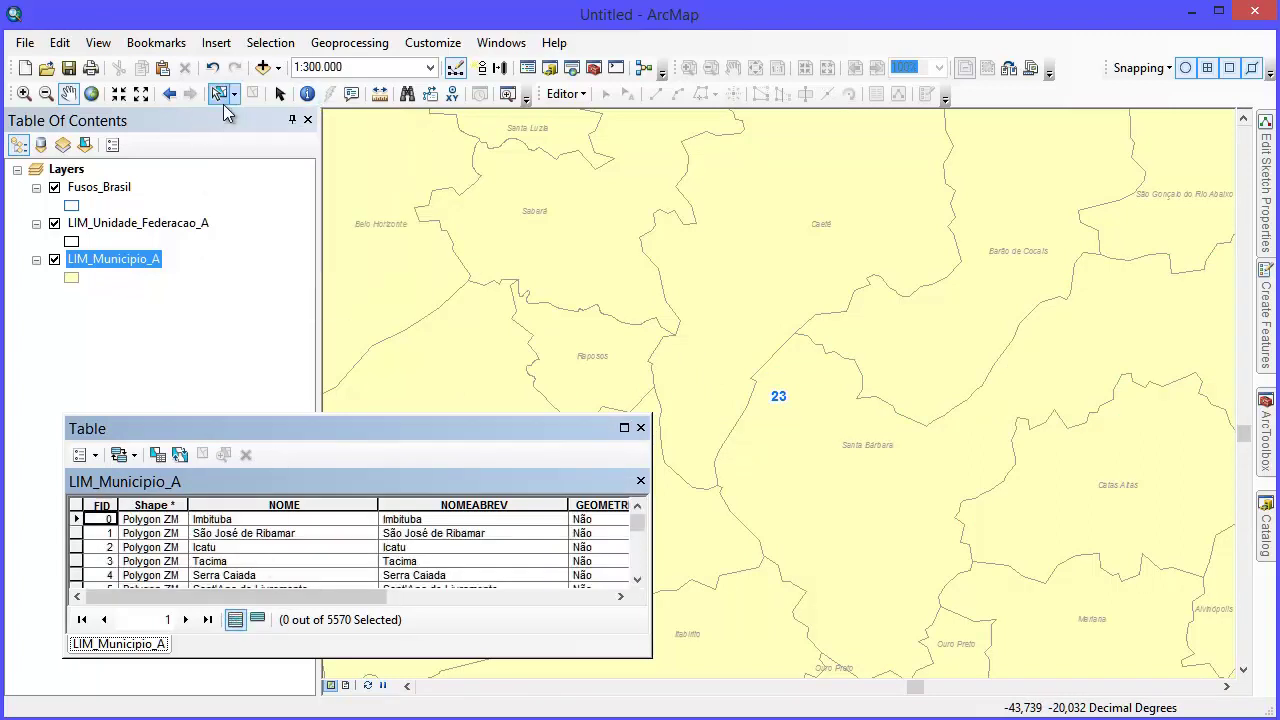
pyautogui.click(880, 497)
# Step: Examine where the selected municipality lies relative to the state boundaries and the Fusos_Brasil zones
pyautogui.scroll(1, 877, 480)
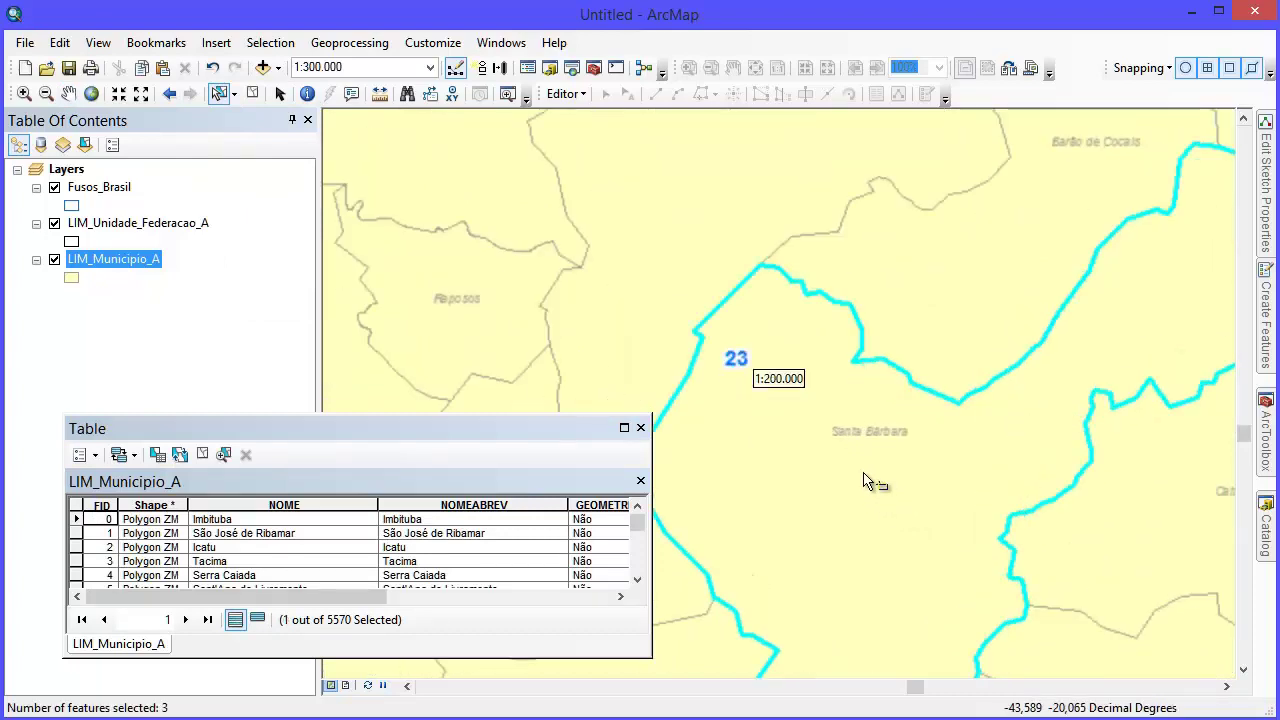
pyautogui.scroll(-1, 866, 481)
pyautogui.scroll(1, 866, 481)
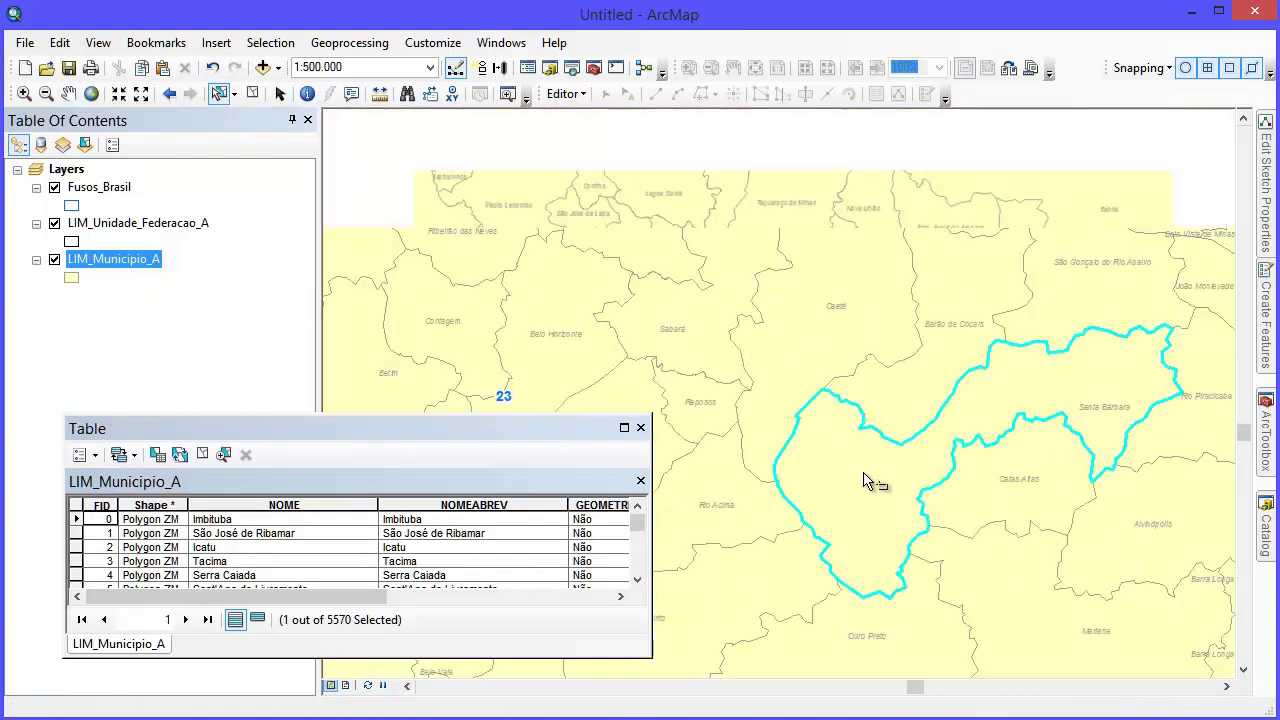
pyautogui.scroll(1, 866, 481)
pyautogui.scroll(1, 866, 481)
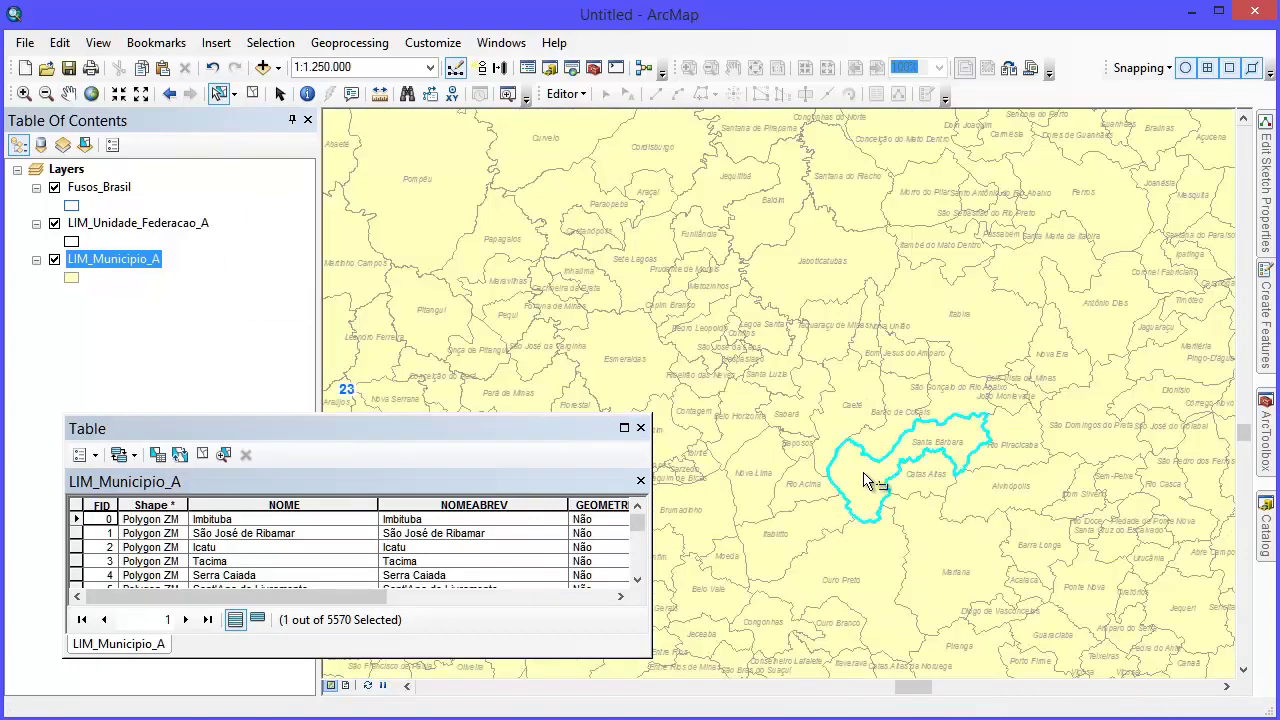
pyautogui.scroll(2, 866, 481)
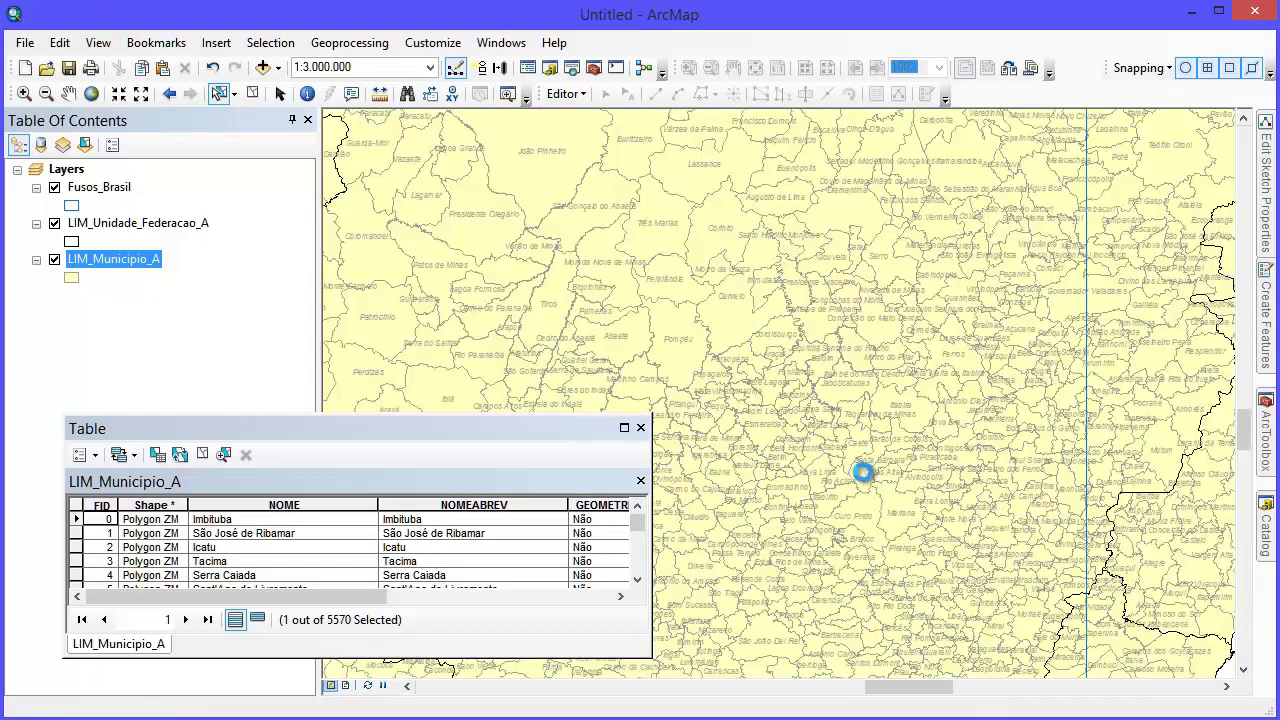
pyautogui.scroll(1, 866, 481)
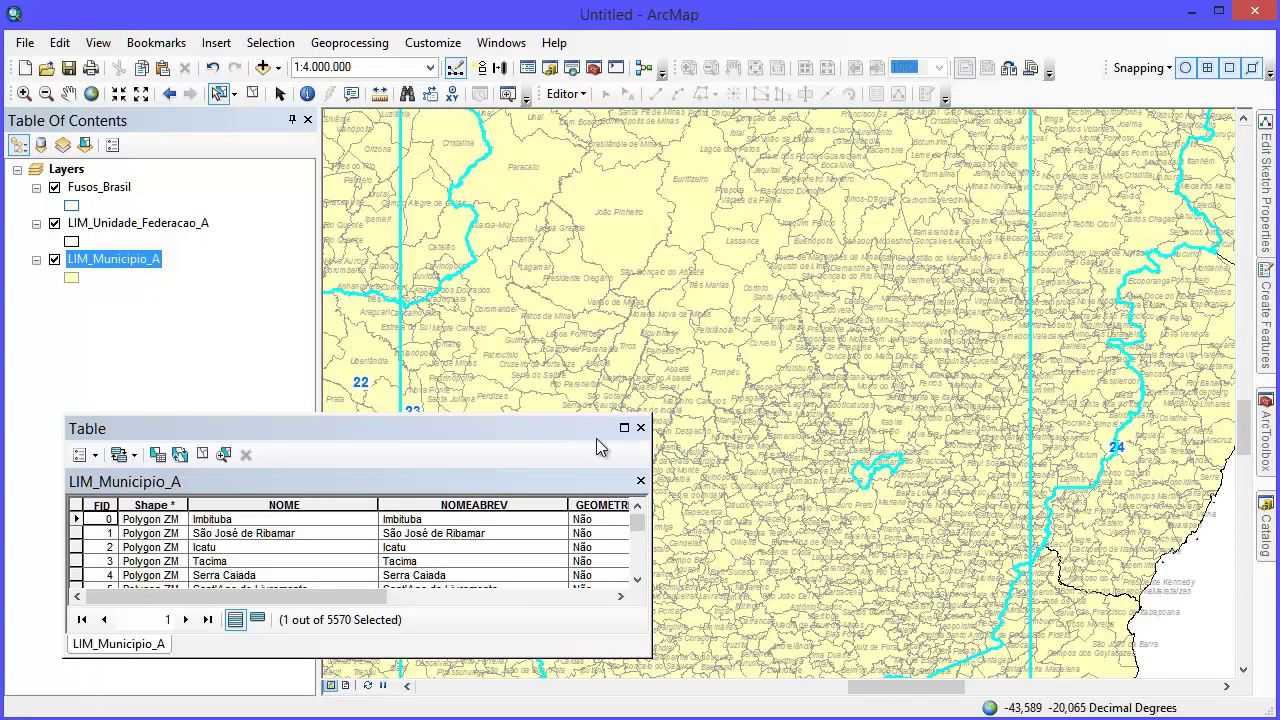
pyautogui.scroll(1, 1007, 463)
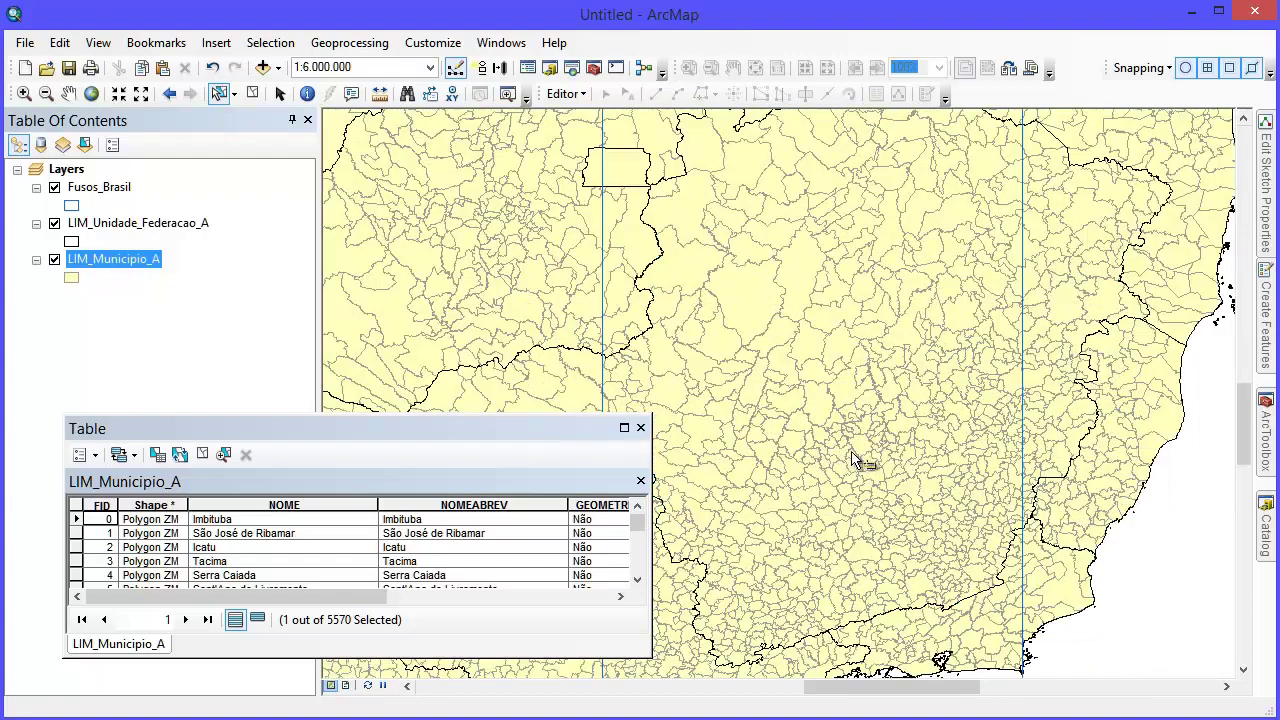
pyautogui.scroll(1, 877, 464)
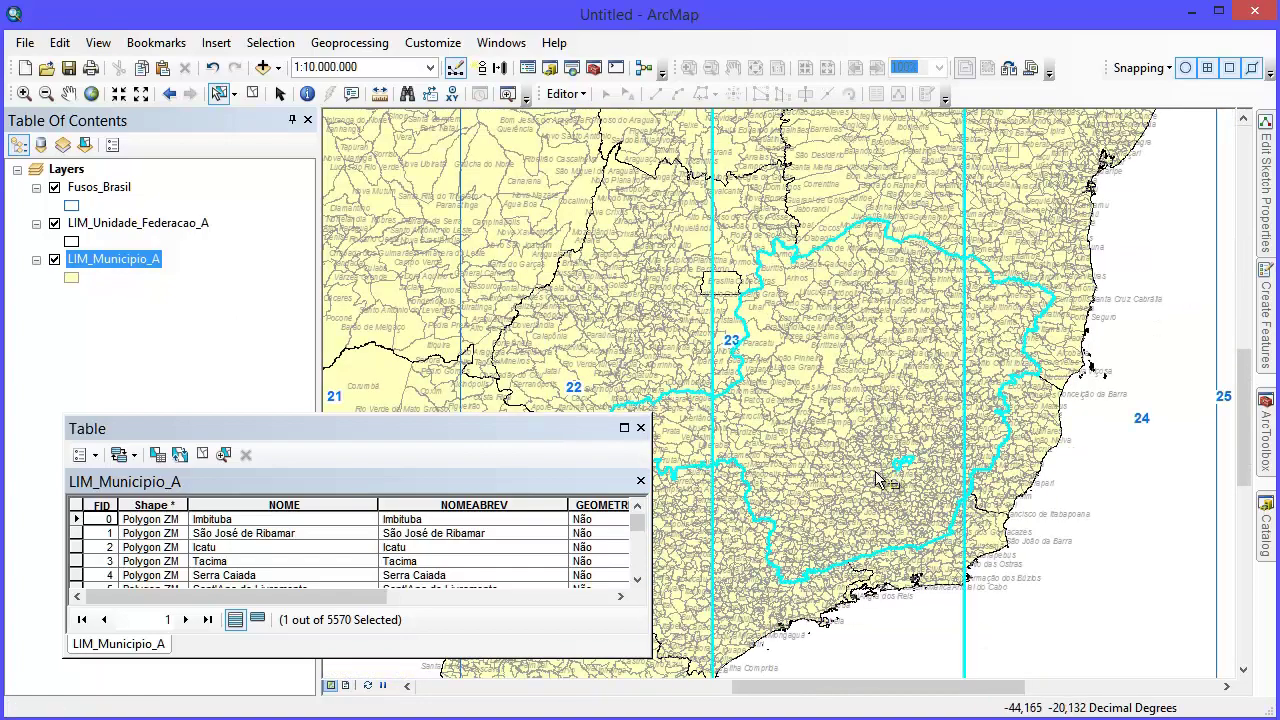
pyautogui.scroll(-1, 898, 460)
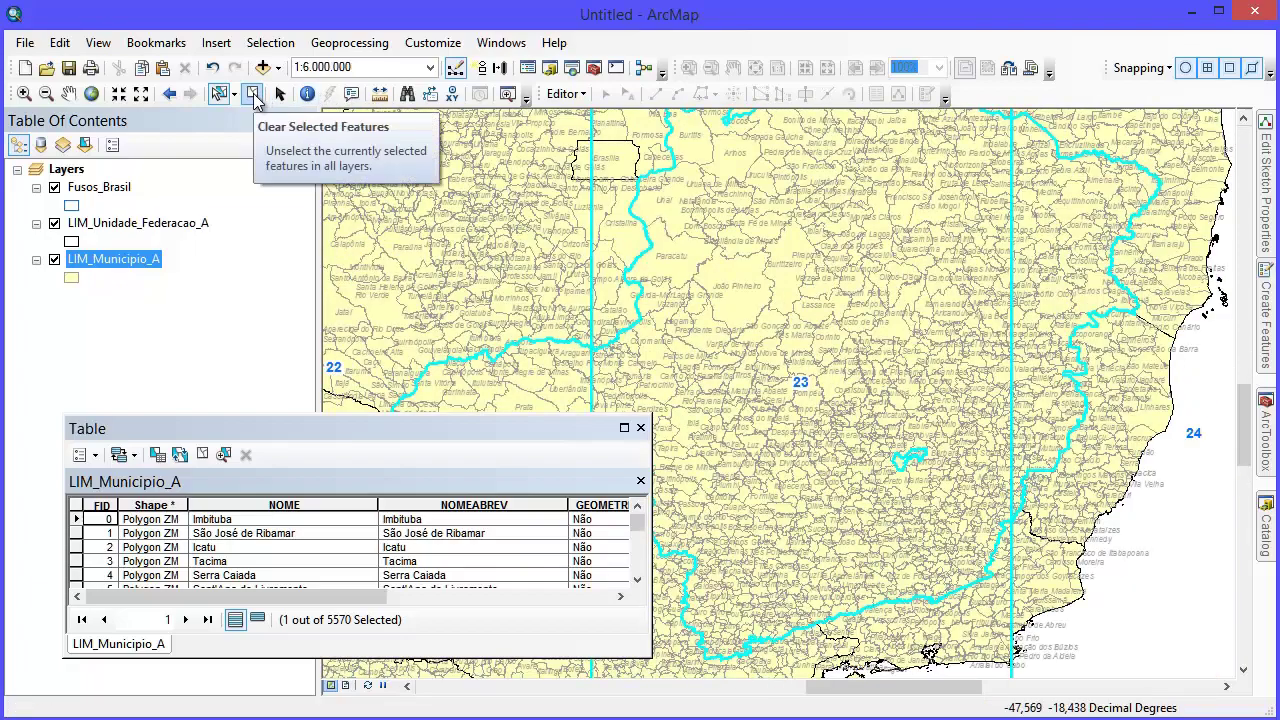
pyautogui.scroll(-3, 925, 450)
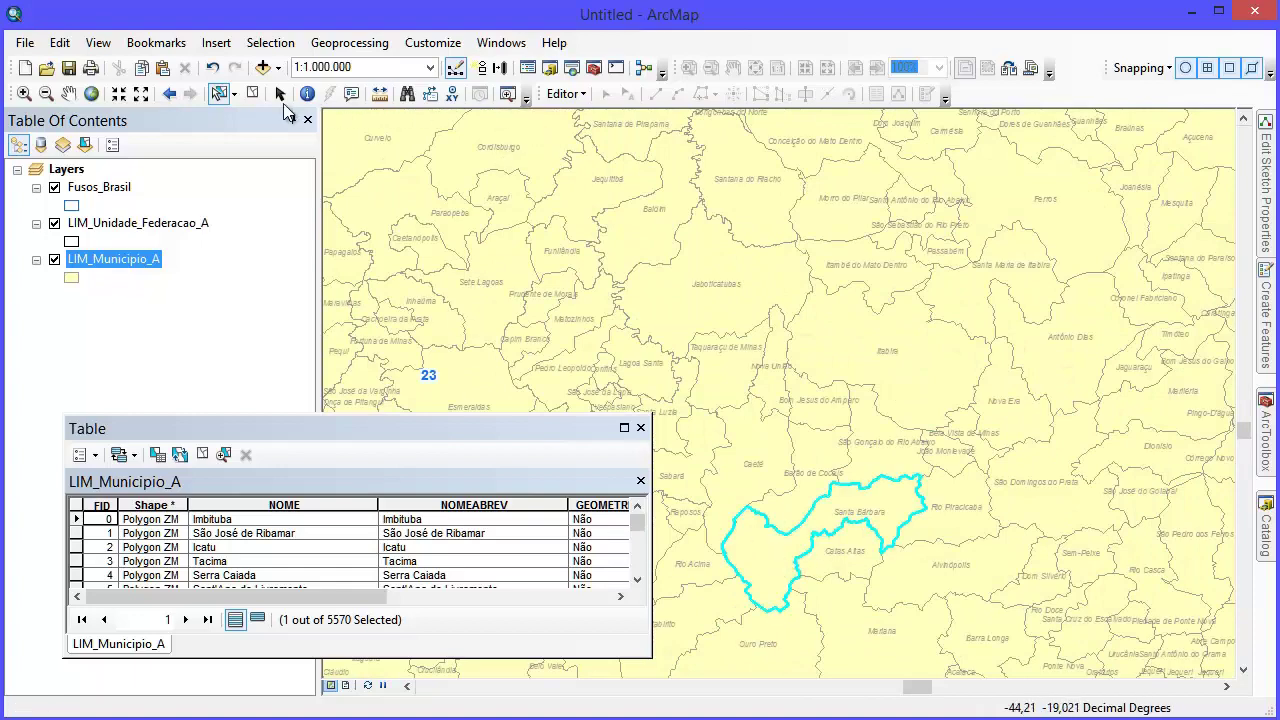
# Step: Reselect only the Santa Bárbara municipality, keeping Fusos_Brasil and LIM_Unidade_Federacao_A hidden just while selecting
pyautogui.click(252, 93)
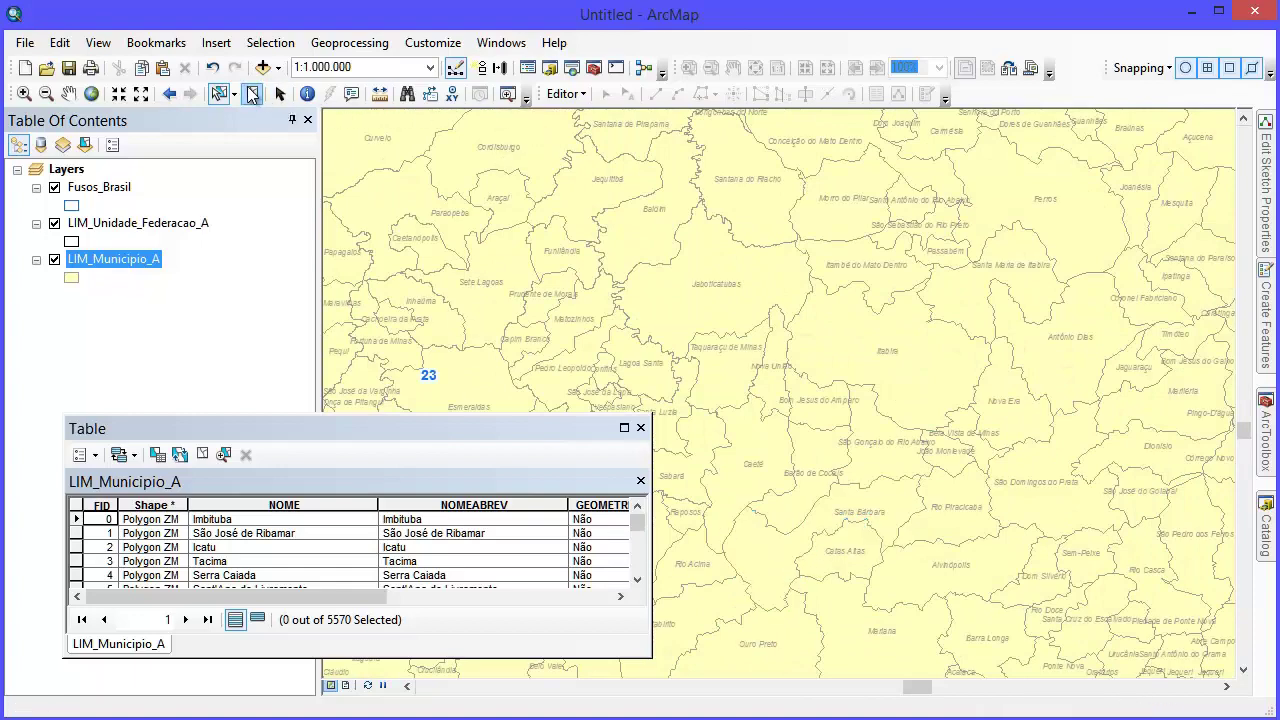
pyautogui.click(54, 223)
pyautogui.click(54, 188)
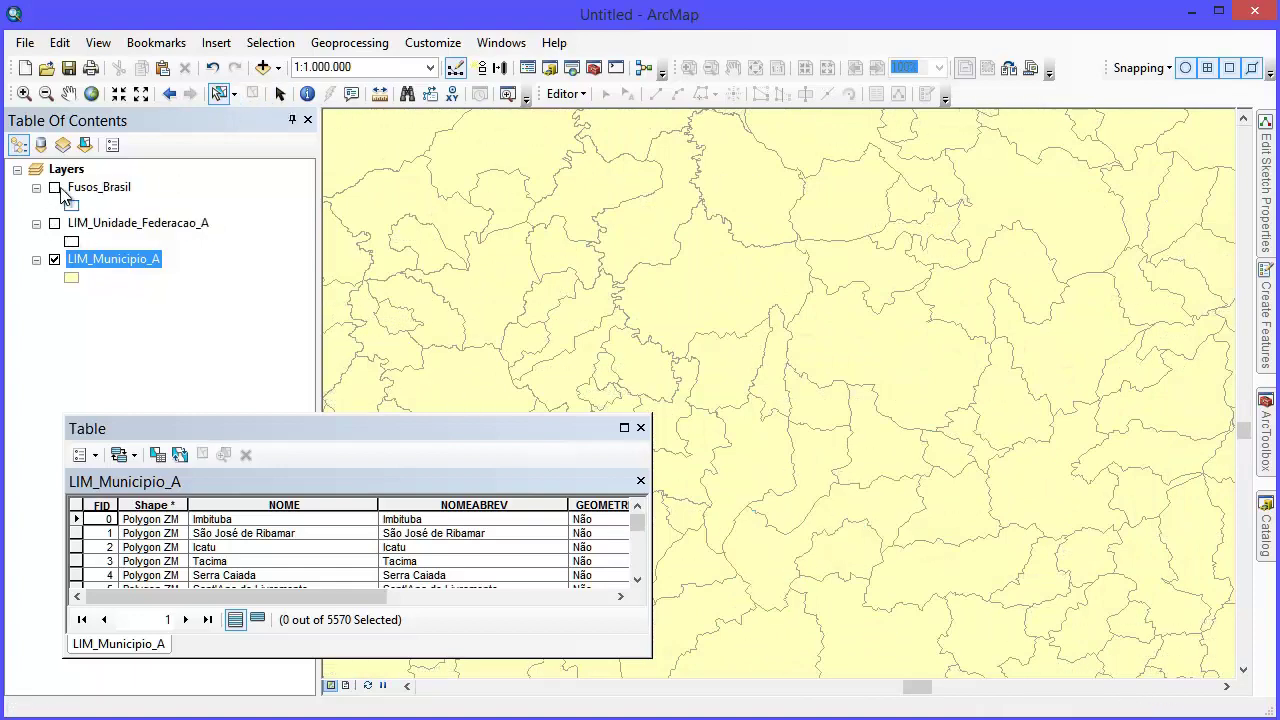
pyautogui.click(763, 547)
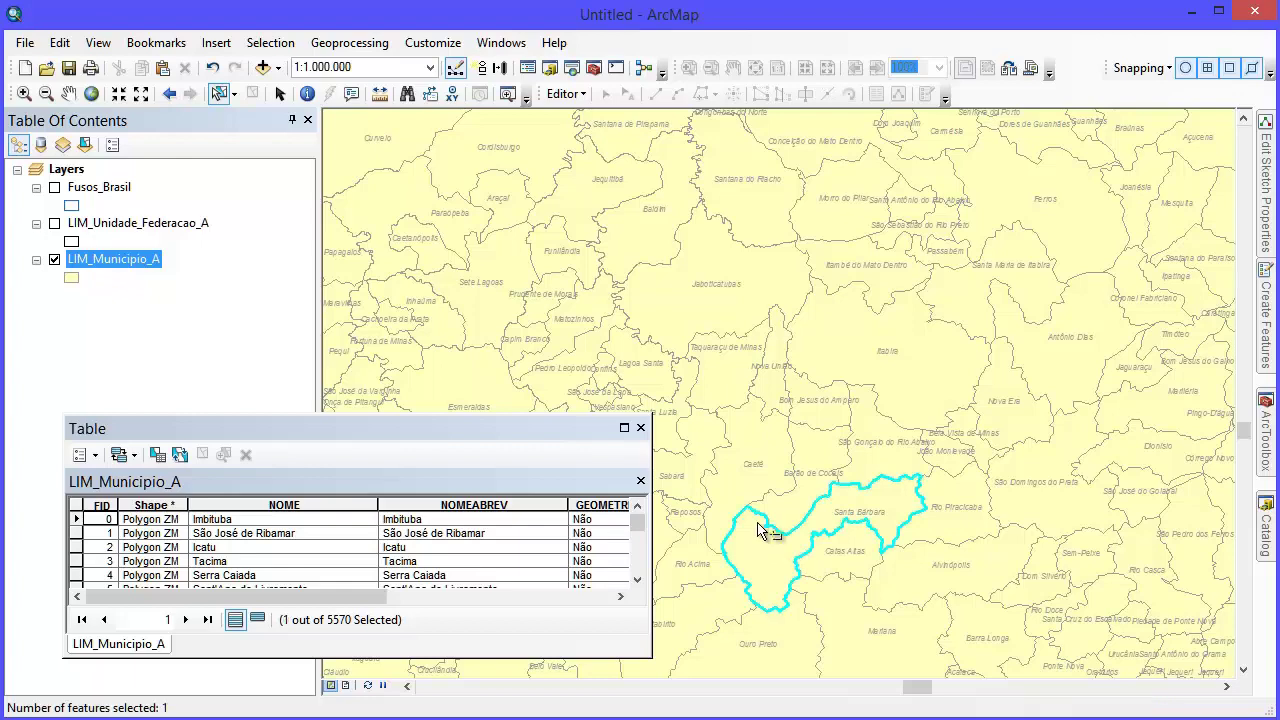
pyautogui.click(54, 223)
pyautogui.click(54, 188)
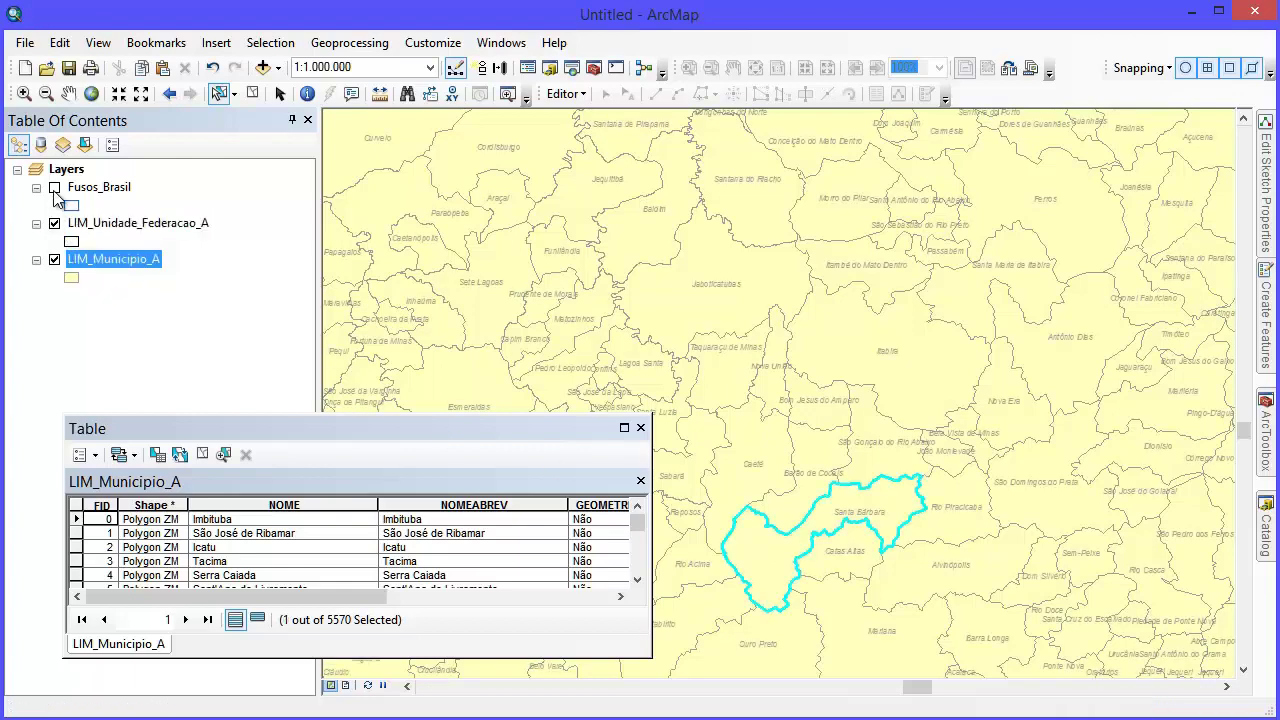
# Step: Check which UTM zone contains Santa Bárbara against the projection note of grade_raster.tif, and return to ArcMap
pyautogui.scroll(3, 912, 420)
pyautogui.scroll(-5, 912, 420)
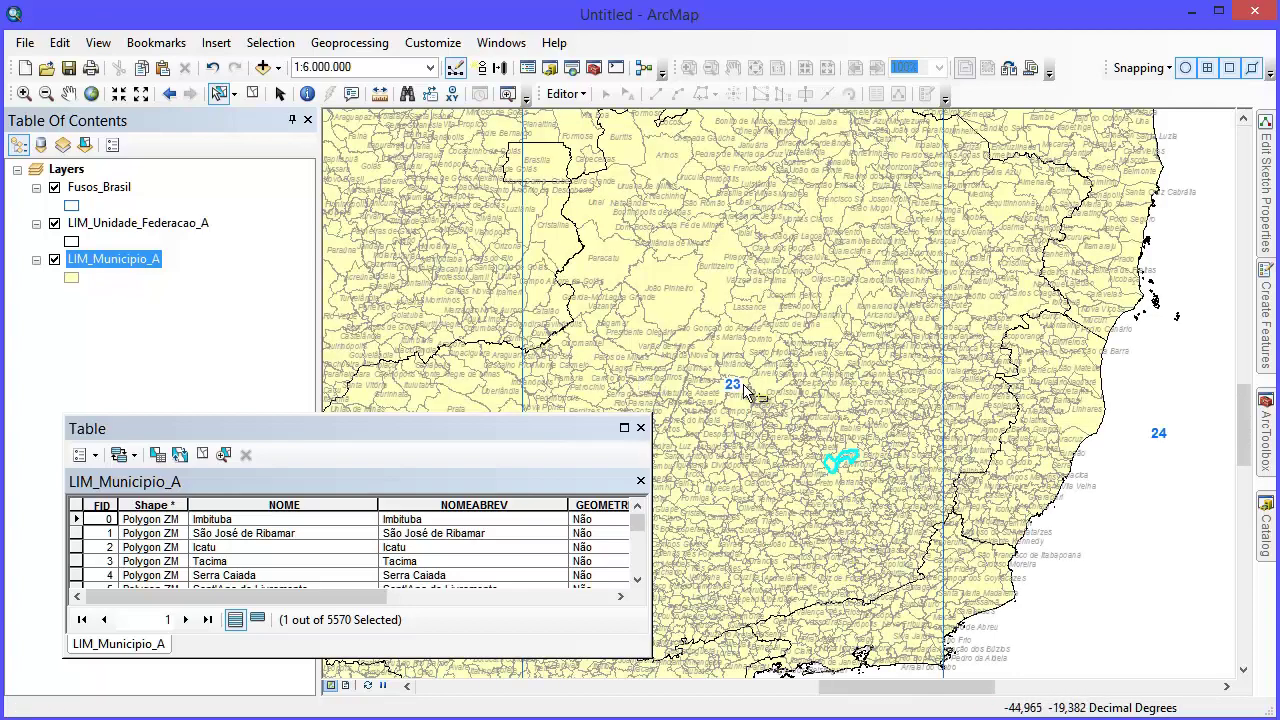
pyautogui.scroll(-2, 935, 410)
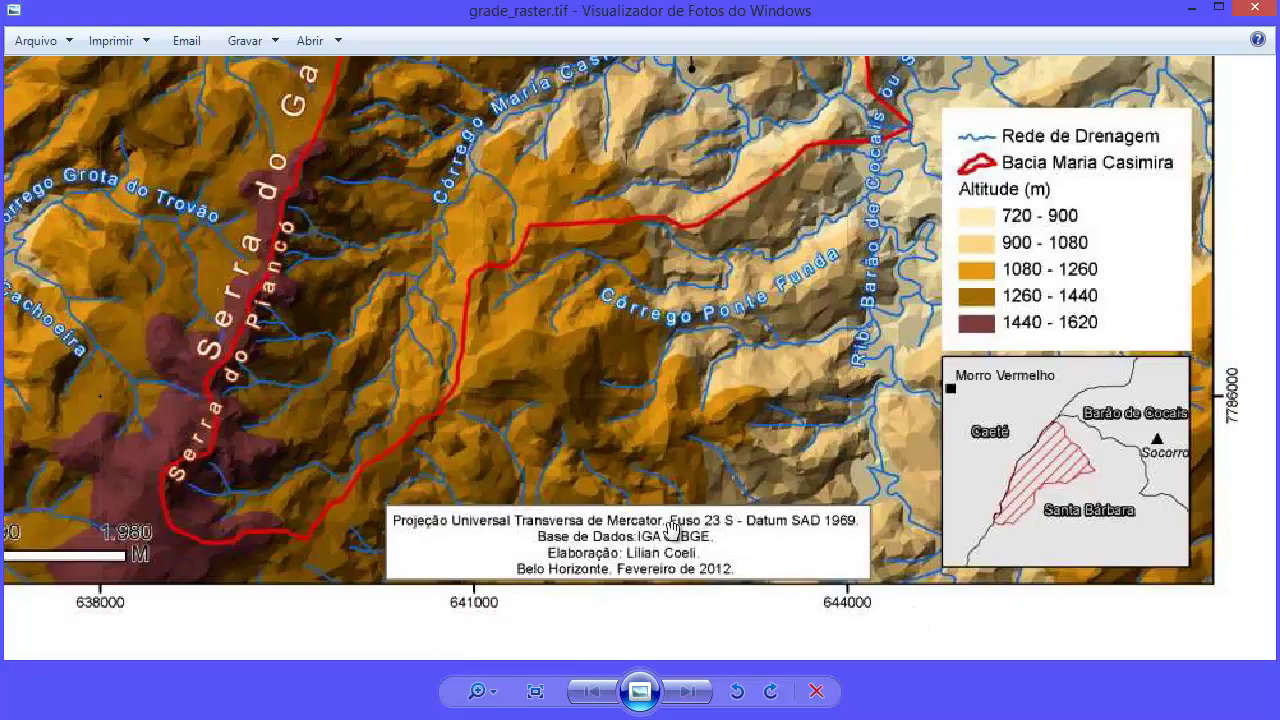
pyautogui.click(1190, 10)
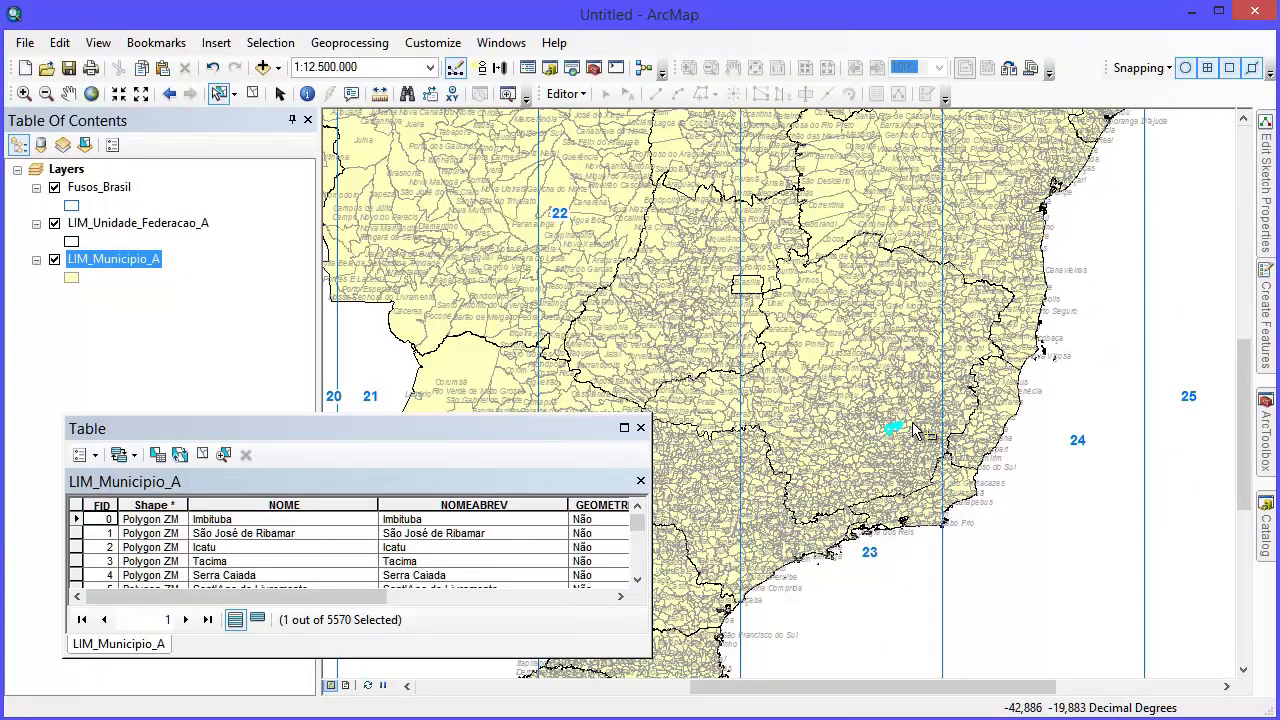
# Step: Open the coordinate system settings of the Layers data frame
pyautogui.scroll(1, 915, 430)
pyautogui.click(72, 171)
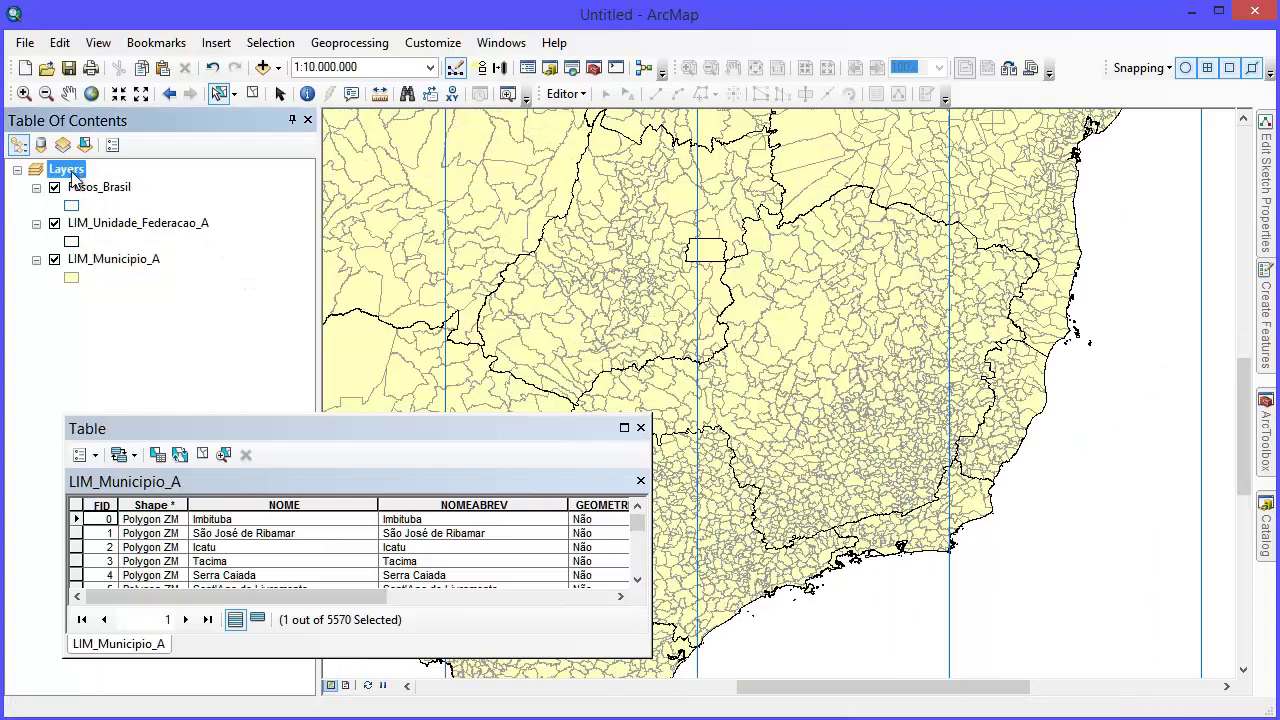
pyautogui.rightClick(76, 175)
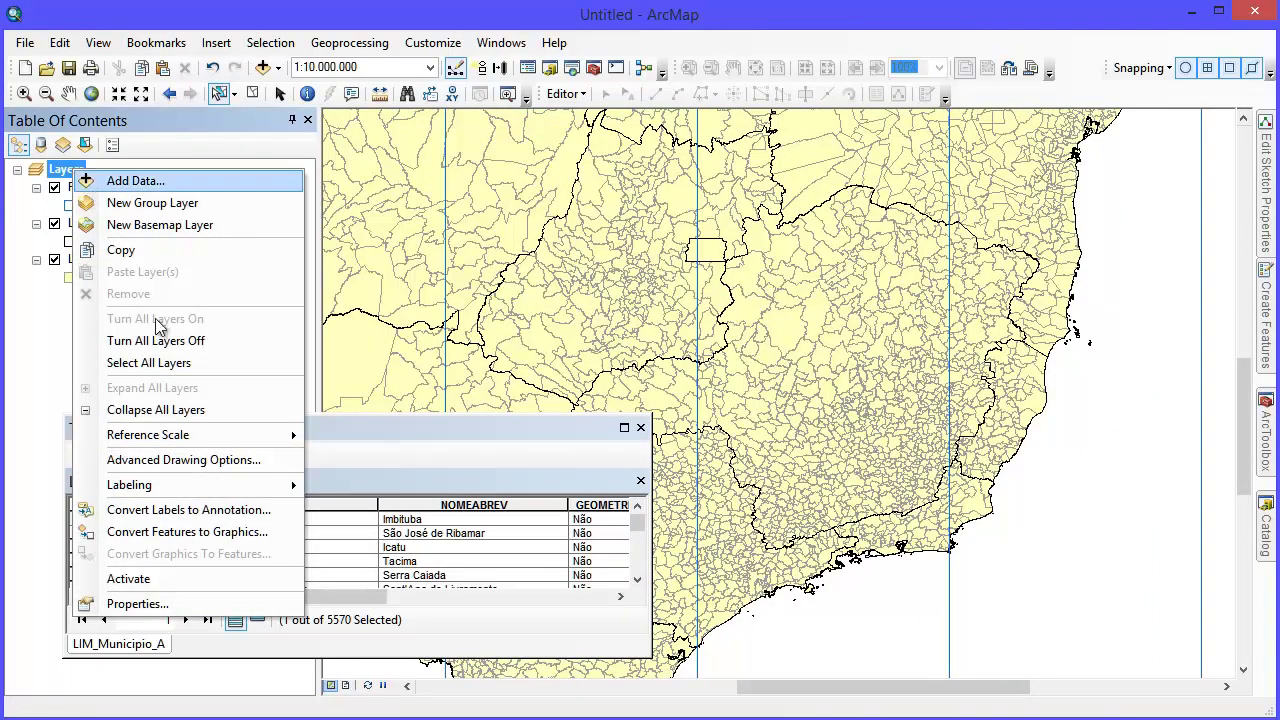
pyautogui.click(250, 603)
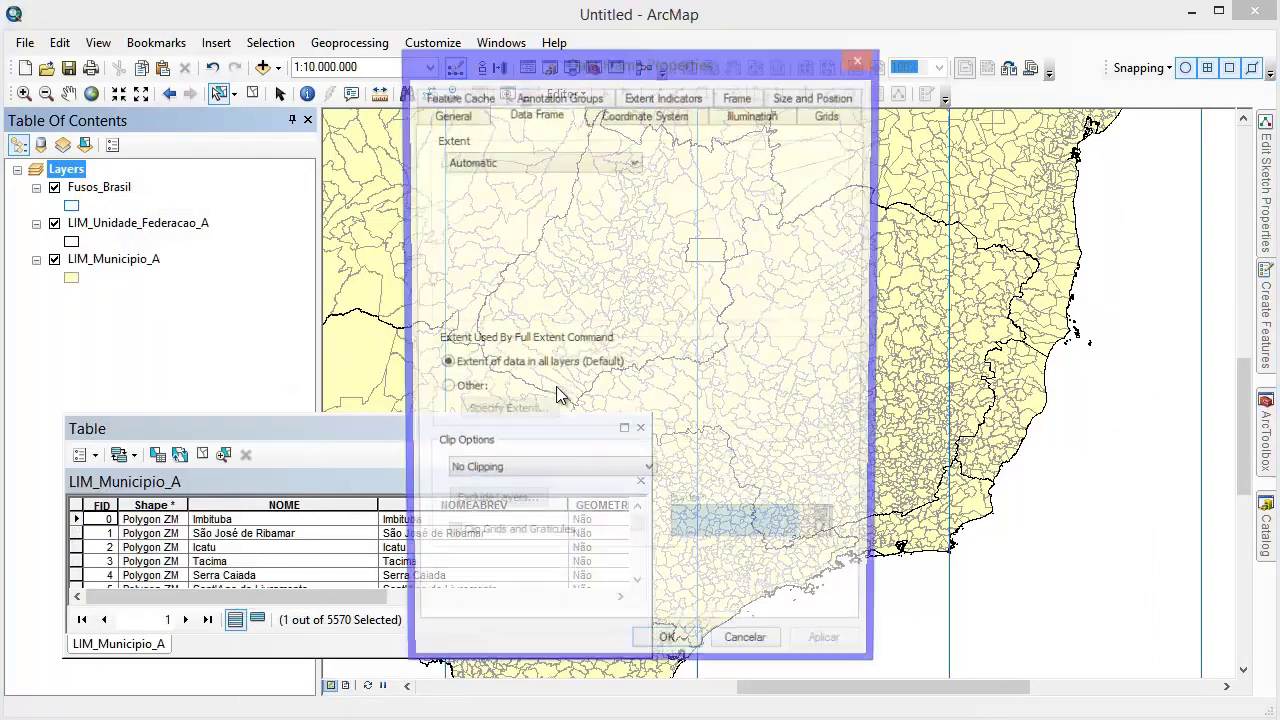
pyautogui.click(603, 116)
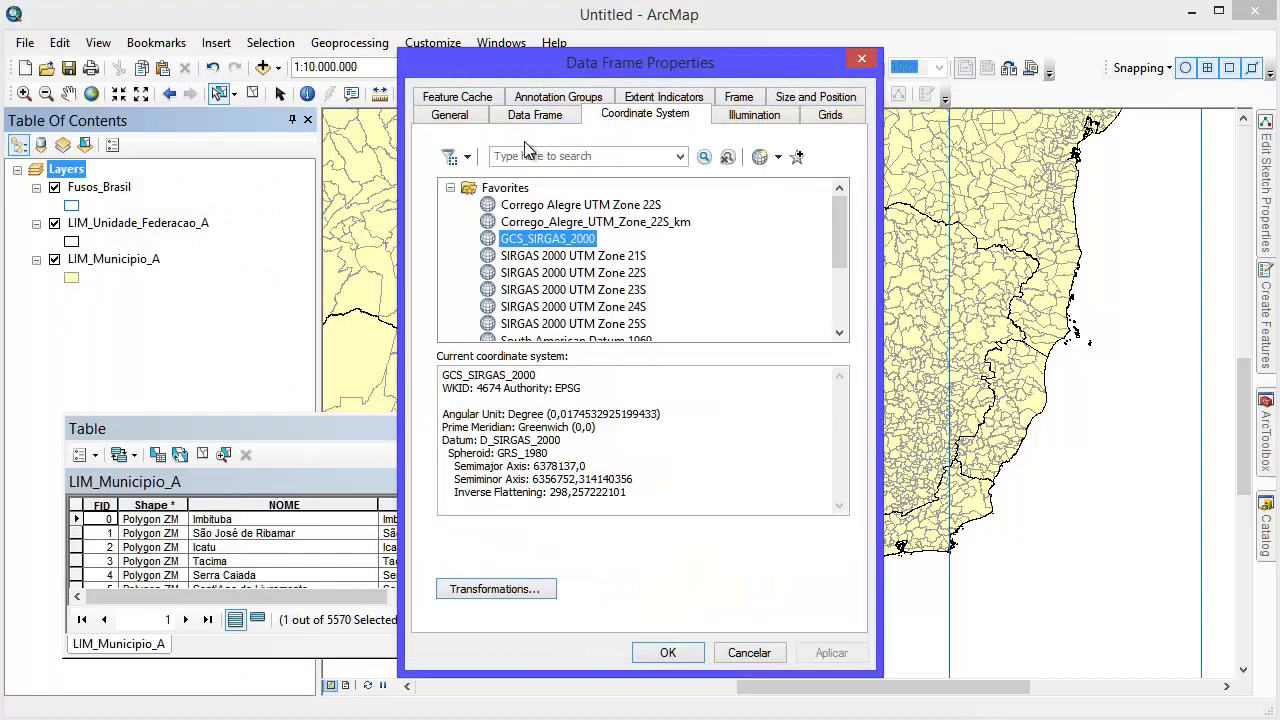
# Step: Choose South American 1969 UTM Zone 23S from the South America UTM projected systems as the data frame's coordinate system
pyautogui.click(451, 189)
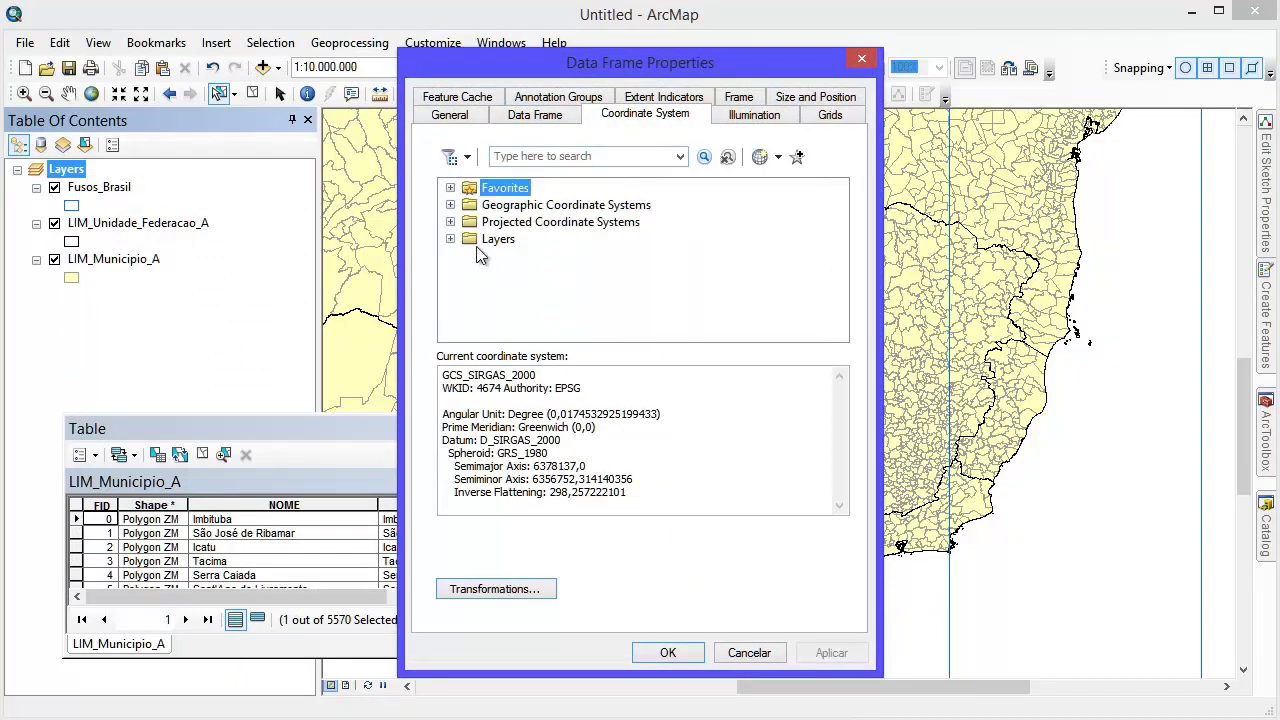
pyautogui.click(484, 223)
pyautogui.click(450, 222)
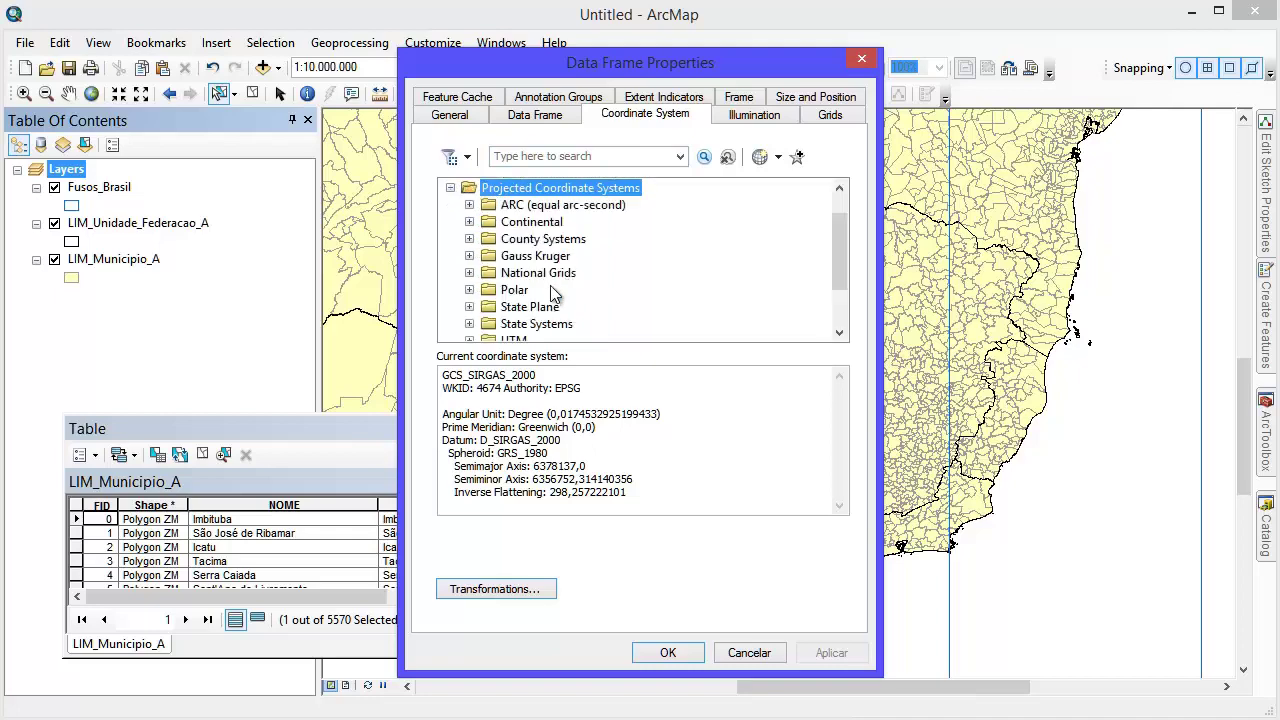
pyautogui.scroll(-2, 550, 295)
pyautogui.doubleClick(503, 276)
pyautogui.scroll(-3, 545, 282)
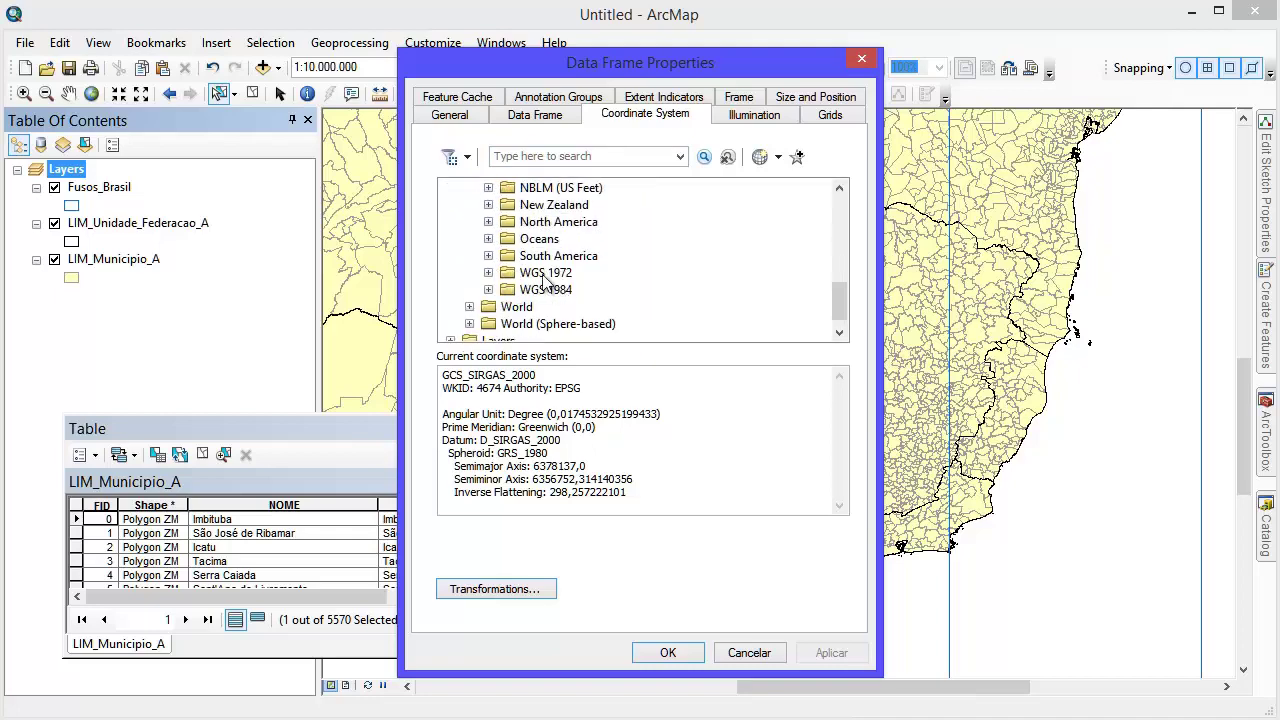
pyautogui.doubleClick(550, 257)
pyautogui.scroll(-4, 615, 295)
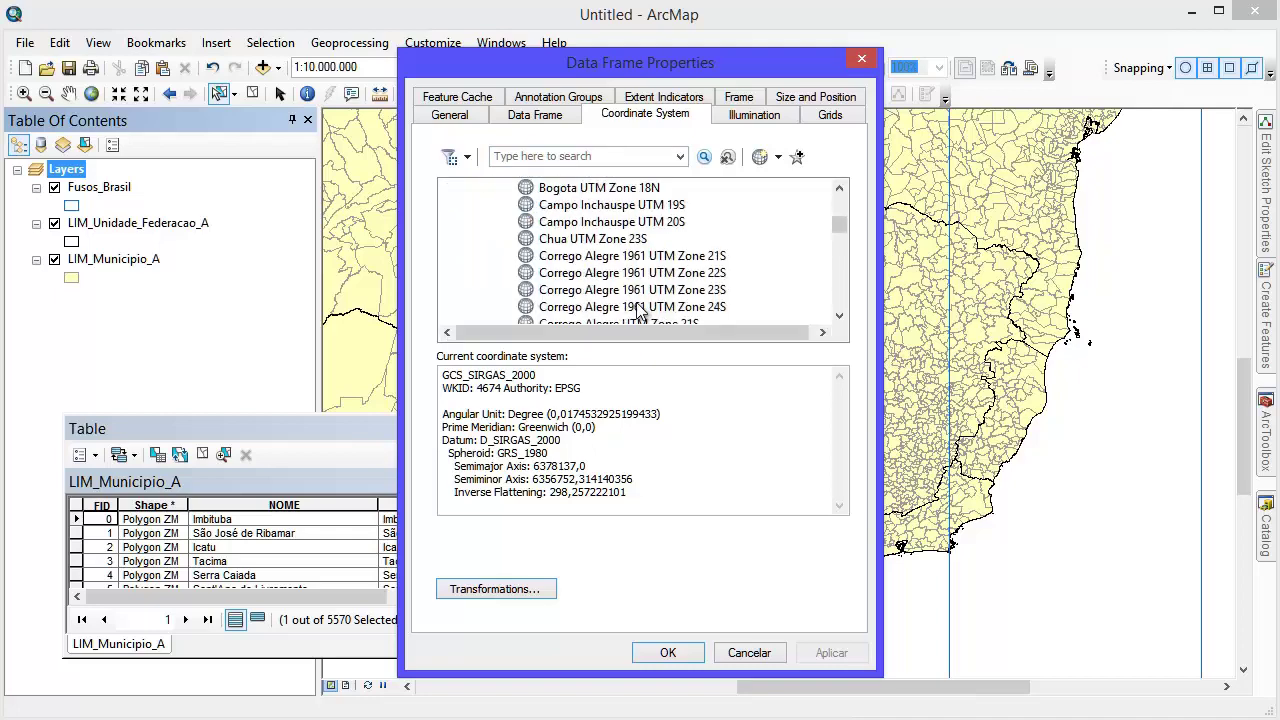
pyautogui.scroll(-10, 637, 310)
pyautogui.scroll(1, 637, 310)
pyautogui.scroll(-2, 637, 310)
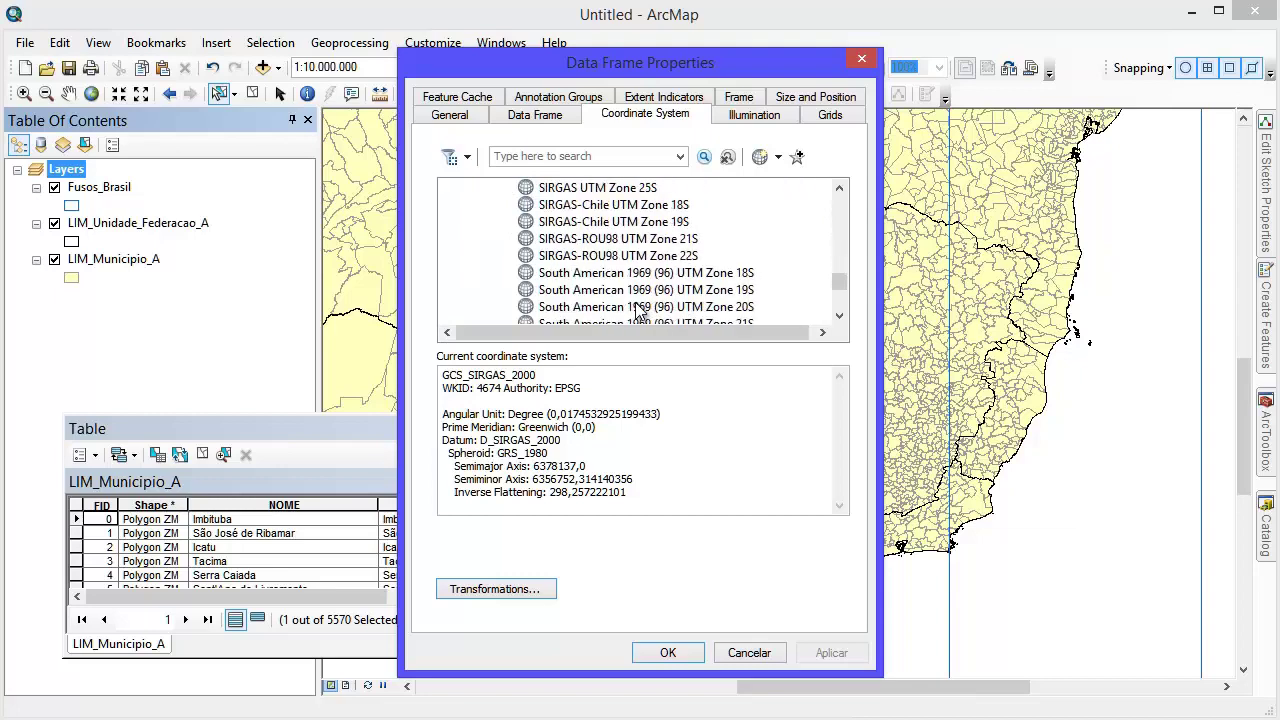
pyautogui.scroll(2, 637, 310)
pyautogui.scroll(-12, 637, 310)
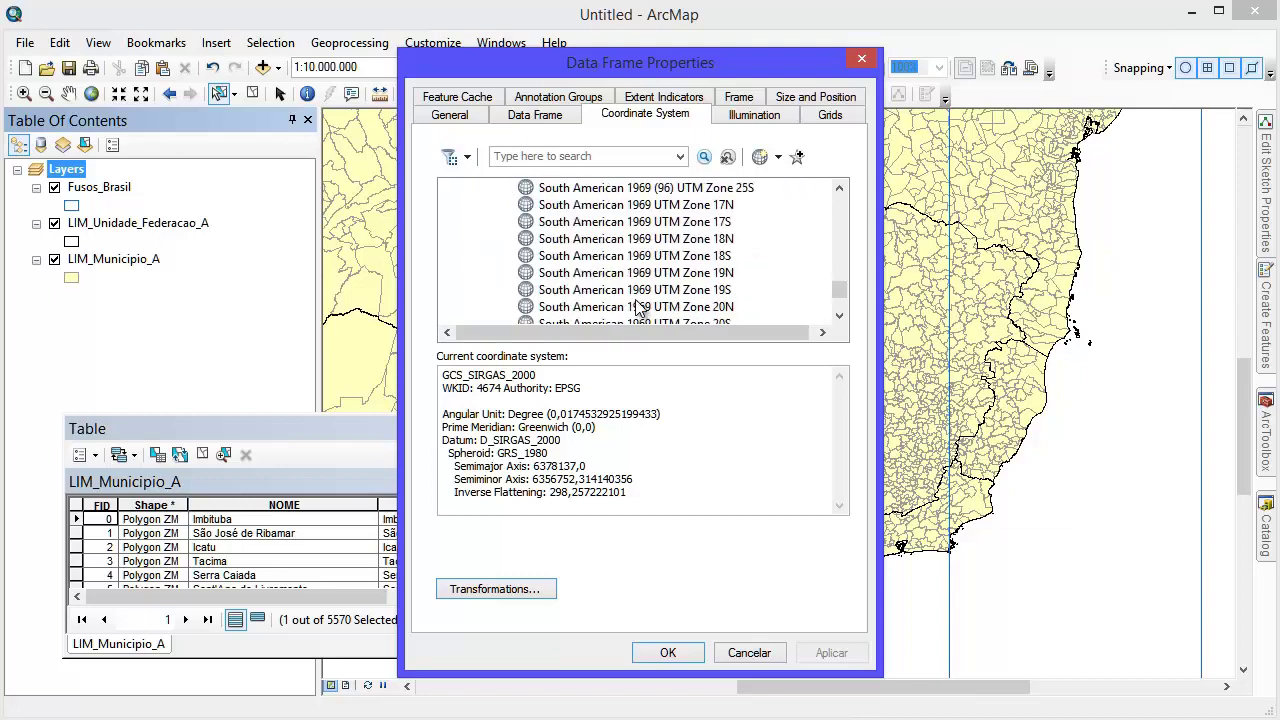
pyautogui.scroll(-3, 637, 305)
pyautogui.click(655, 257)
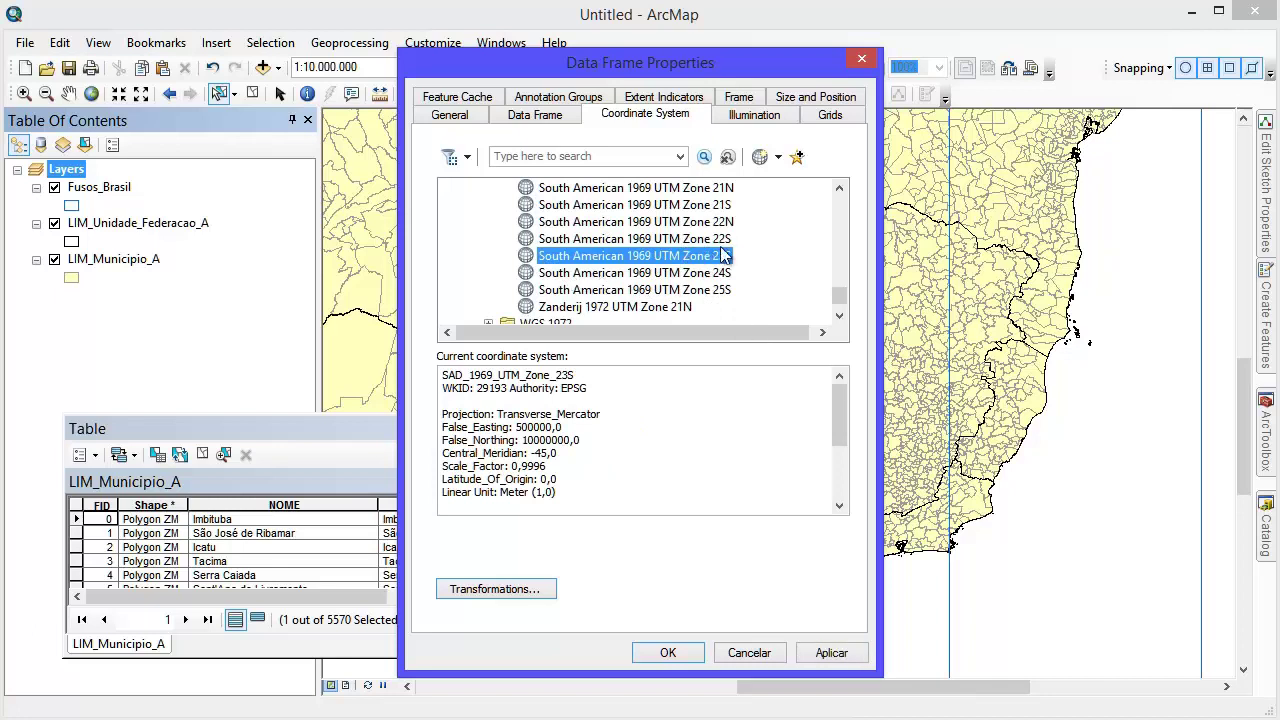
# Step: Add South American 1969 UTM Zone 23S to the favorites and apply it to the data frame despite the differing geographic coordinate system
pyautogui.click(798, 158)
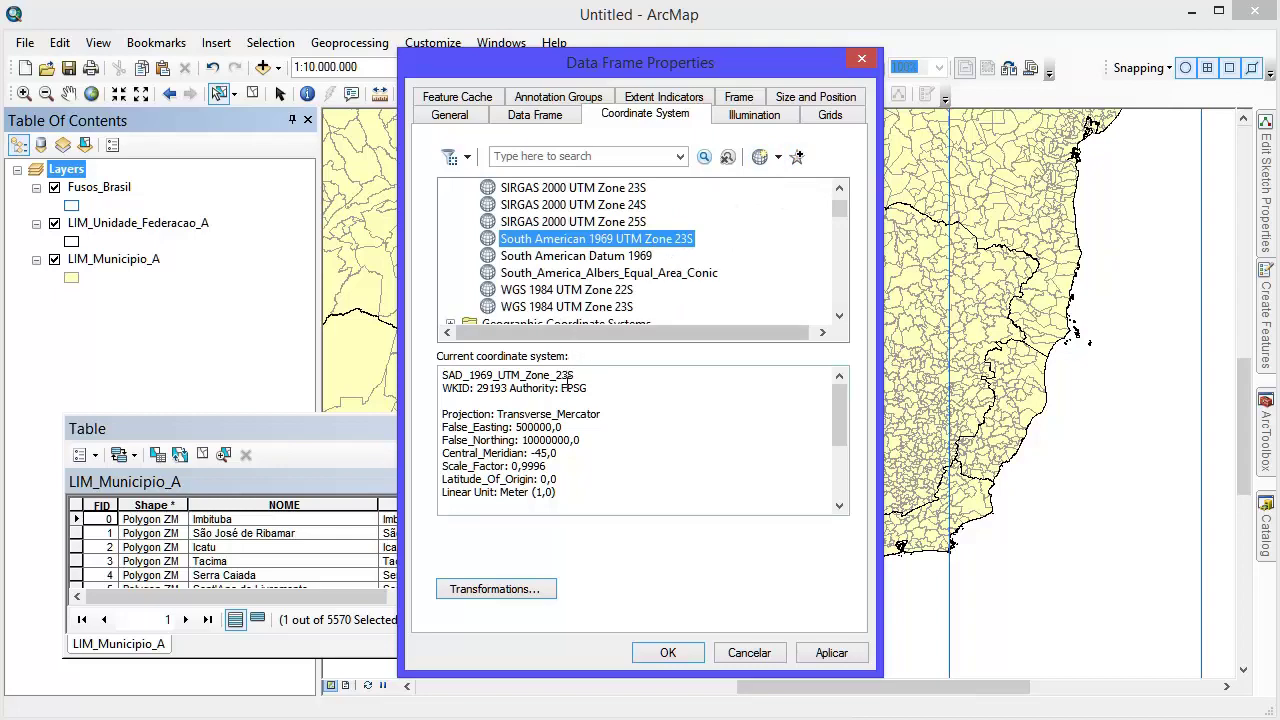
pyautogui.click(670, 652)
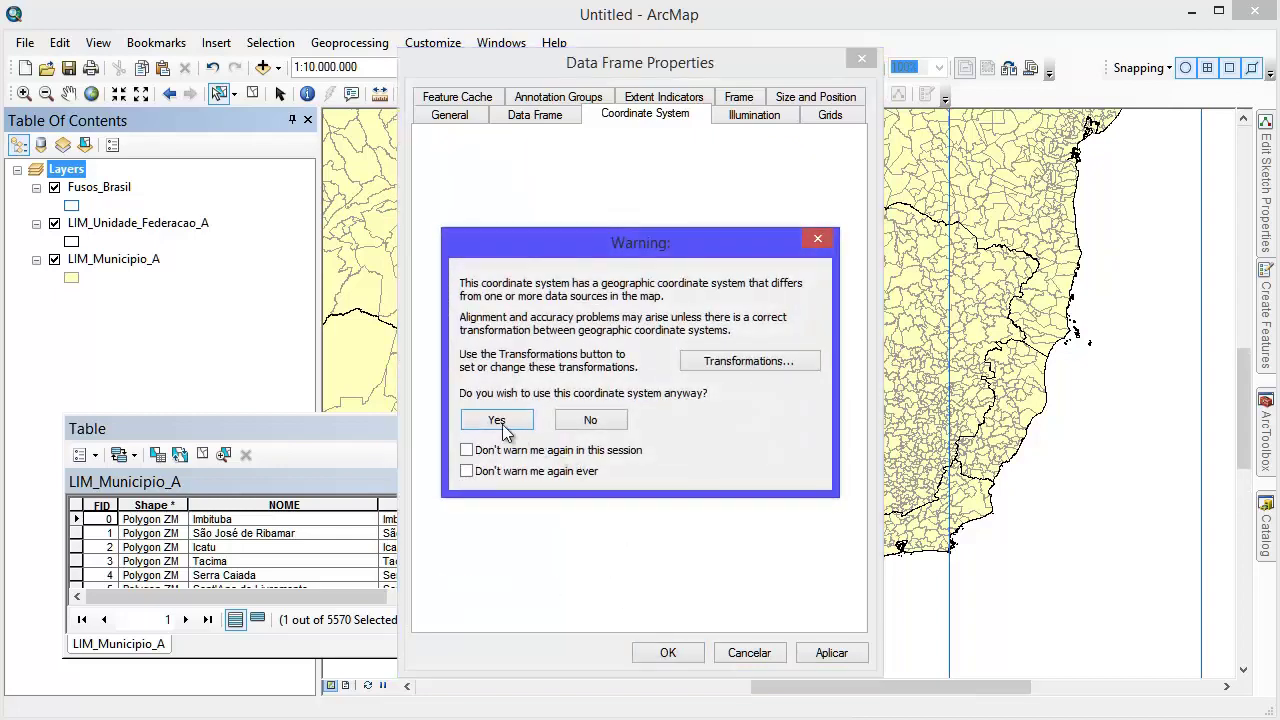
pyautogui.click(505, 422)
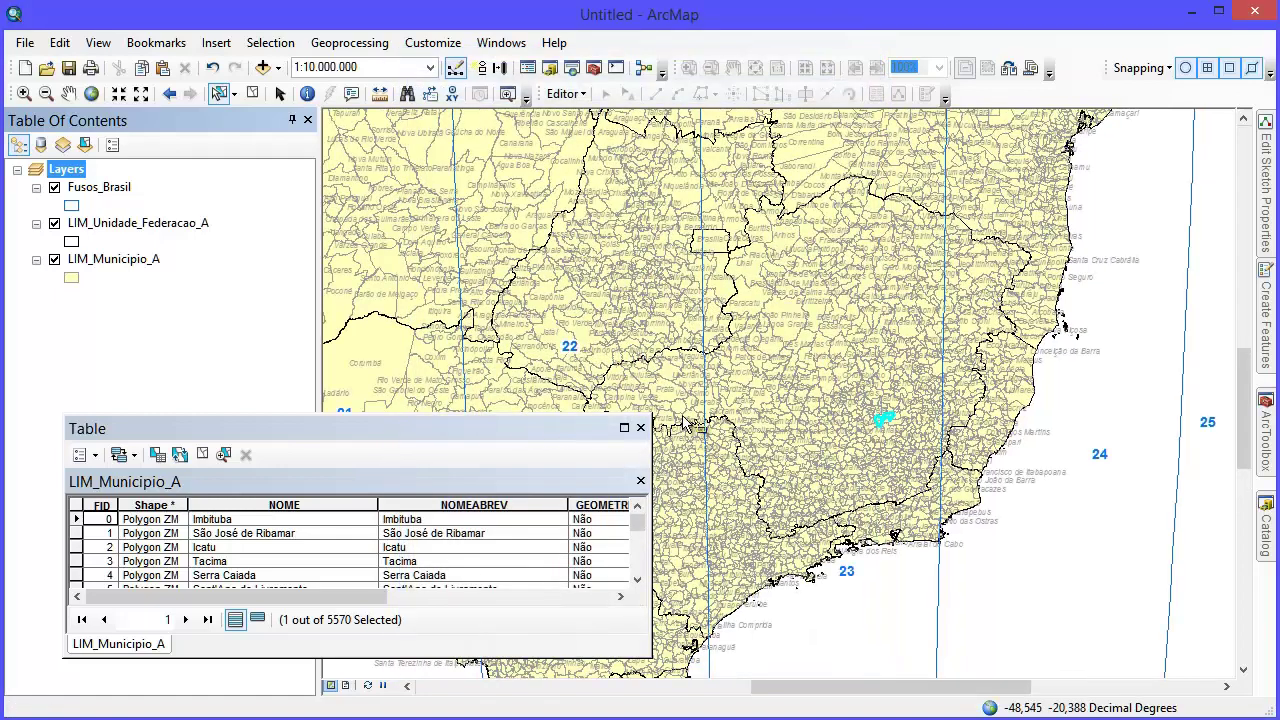
# Step: Inspect the Santa Bárbara municipality on the map, review the point coordinates in COORD.xls in Excel, and return to ArcMap
pyautogui.scroll(-5, 884, 424)
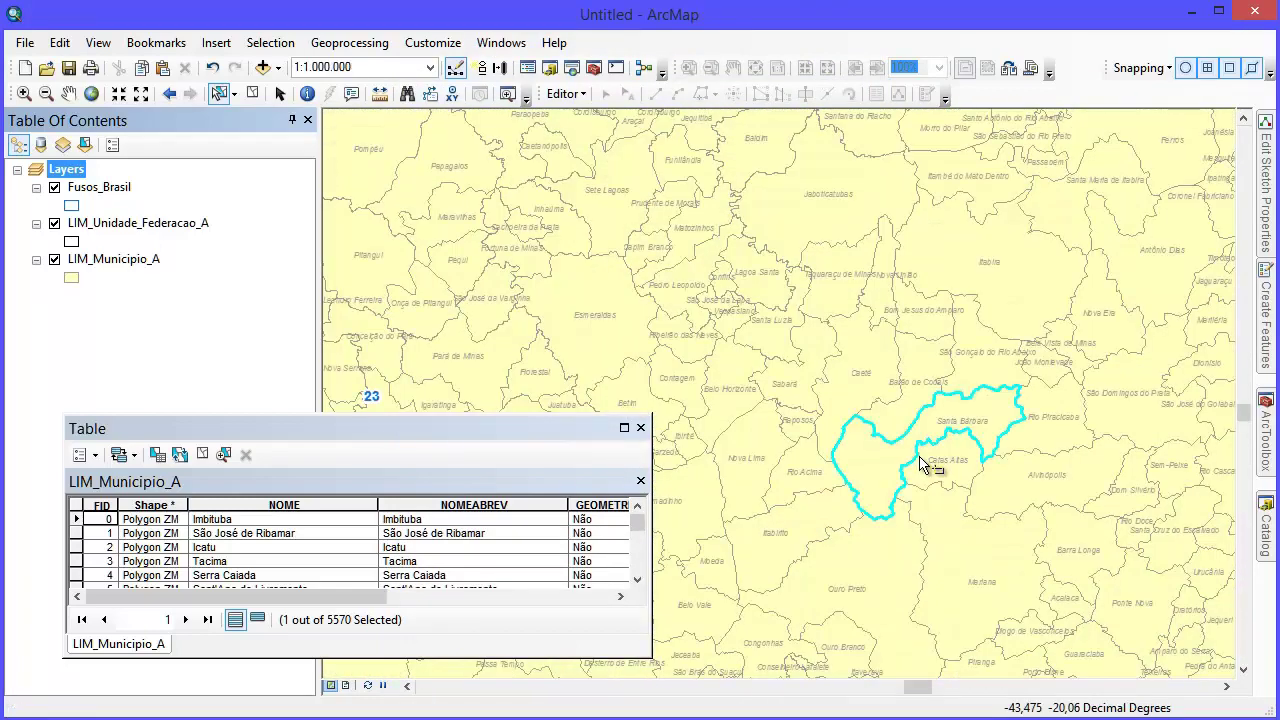
pyautogui.scroll(-4, 920, 463)
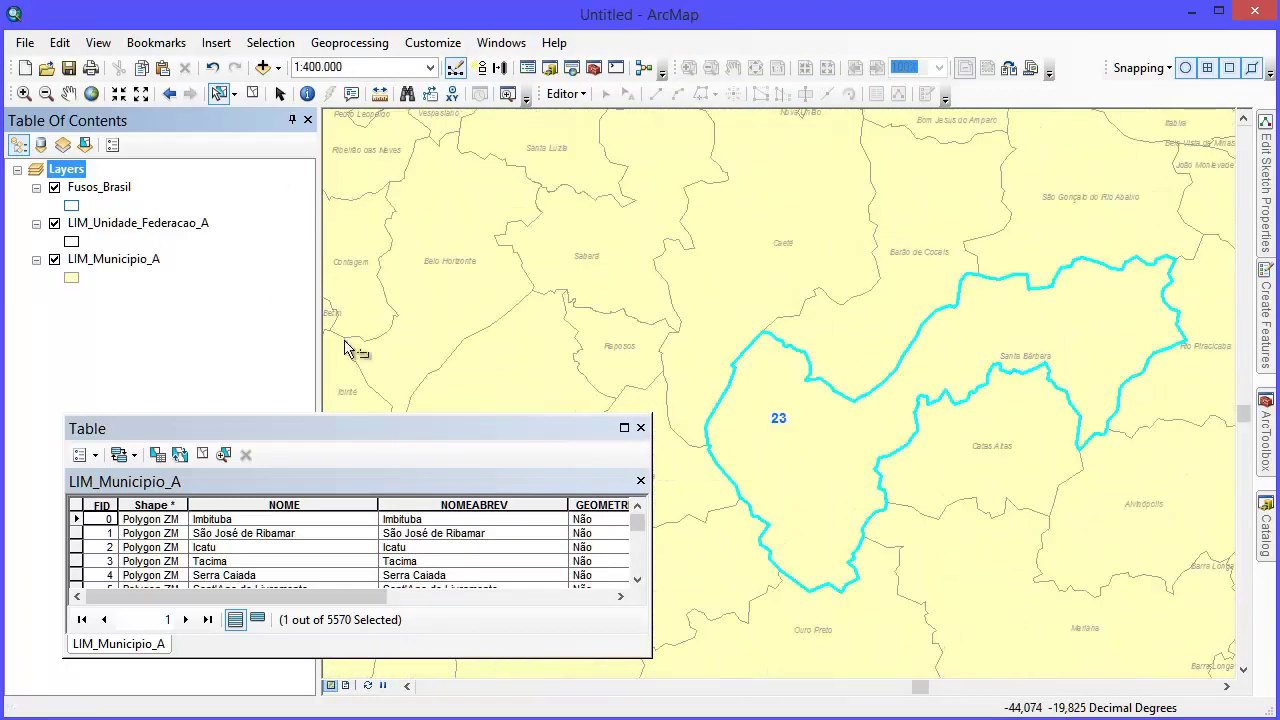
pyautogui.click(405, 432)
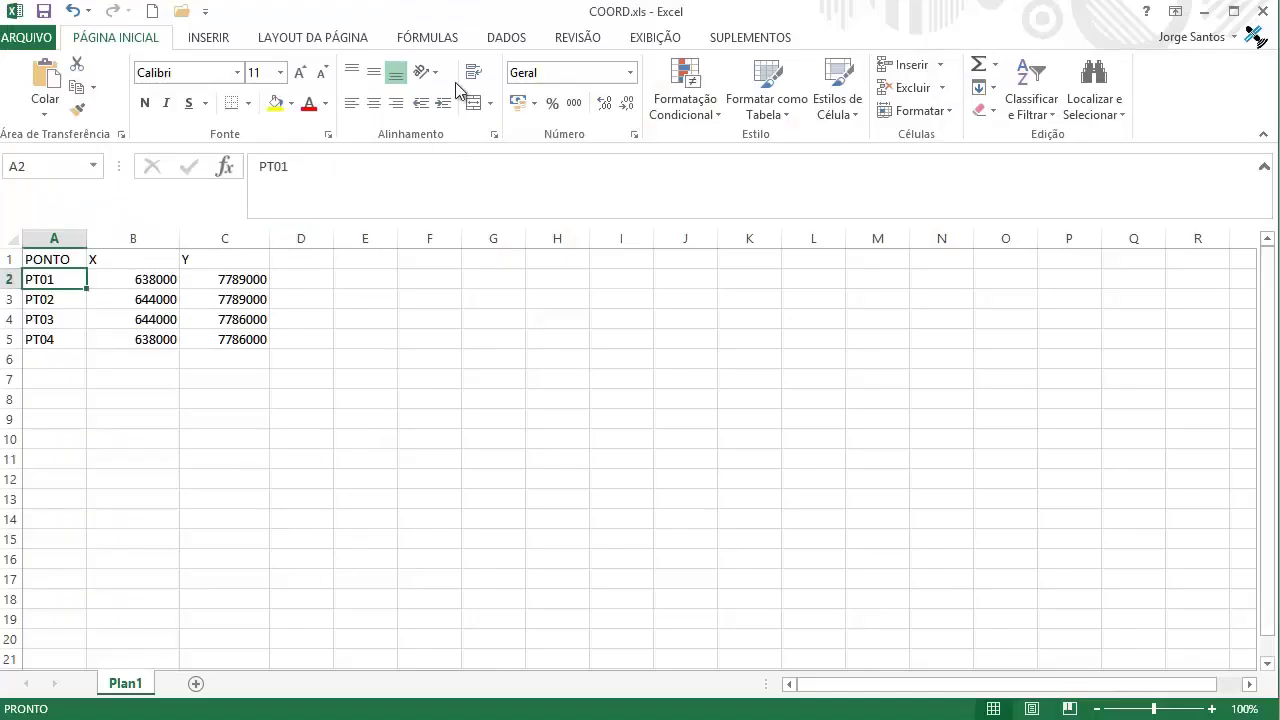
pyautogui.click(1205, 11)
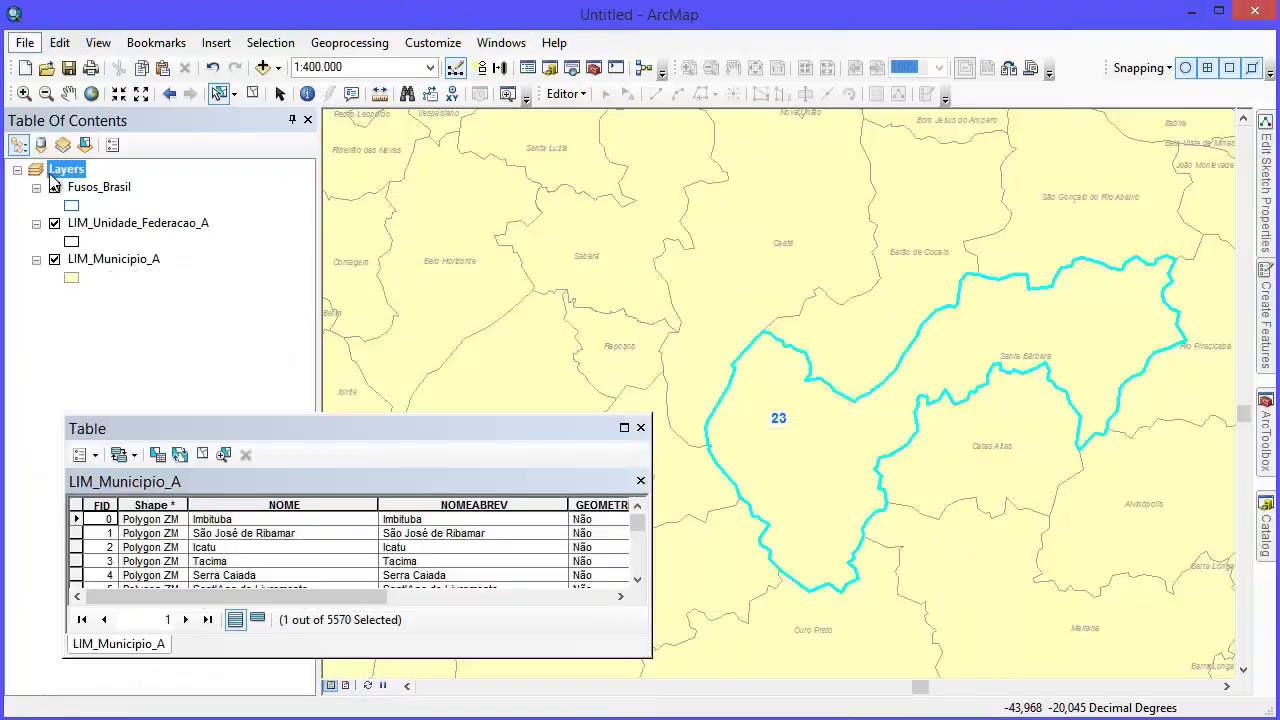
# Step: Start adding XY data, with the Plan1$ sheet of COORD.xls in the xls folder as the source table
pyautogui.click(24, 42)
pyautogui.moveTo(151, 206)
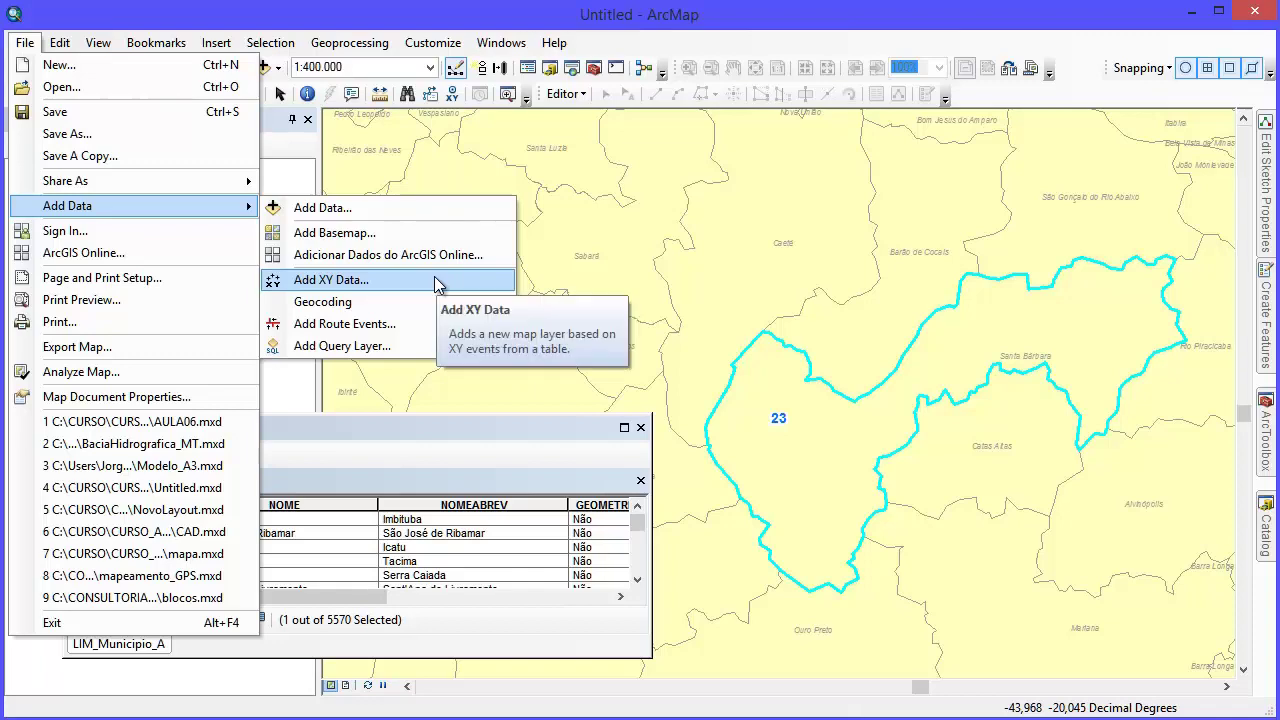
pyautogui.click(420, 287)
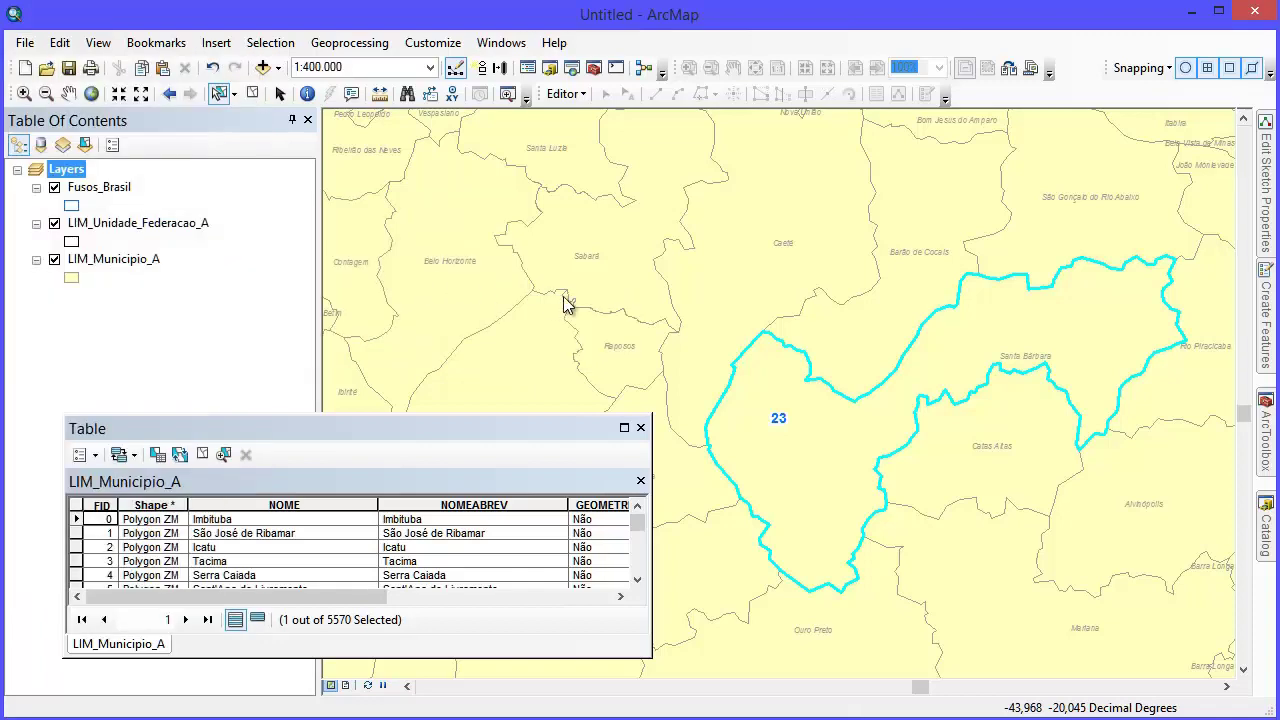
pyautogui.click(790, 193)
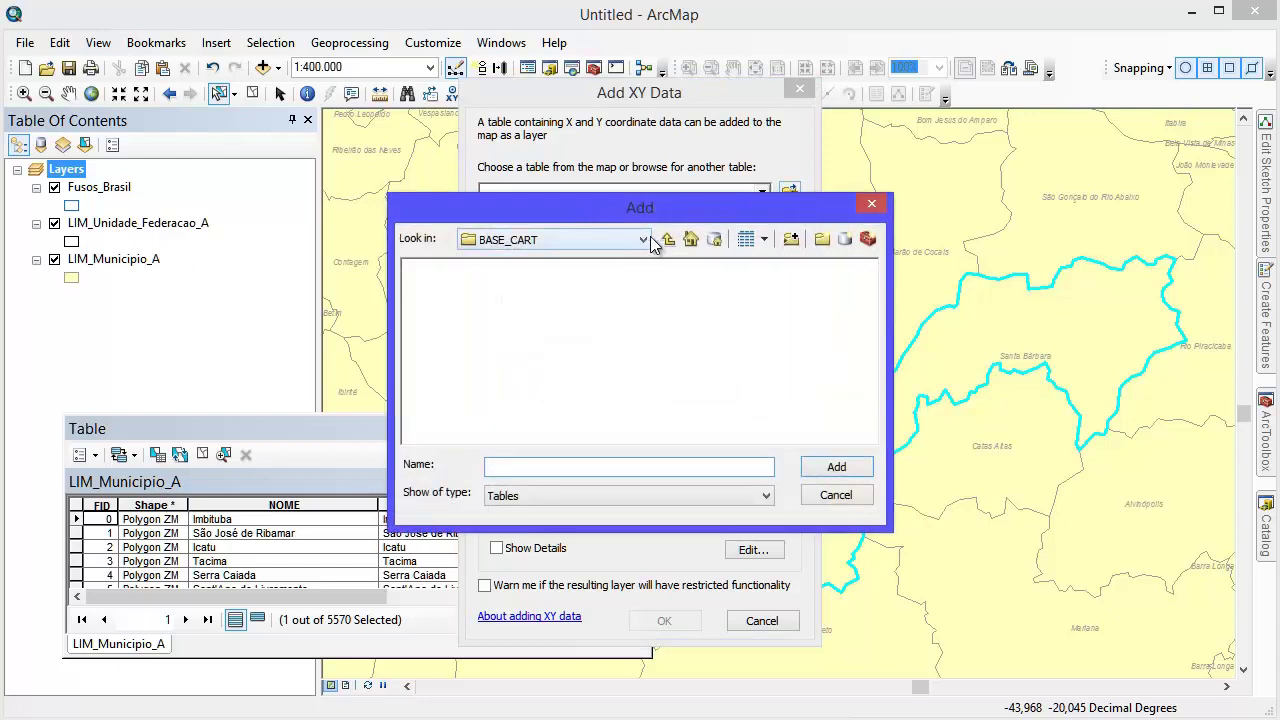
pyautogui.click(664, 241)
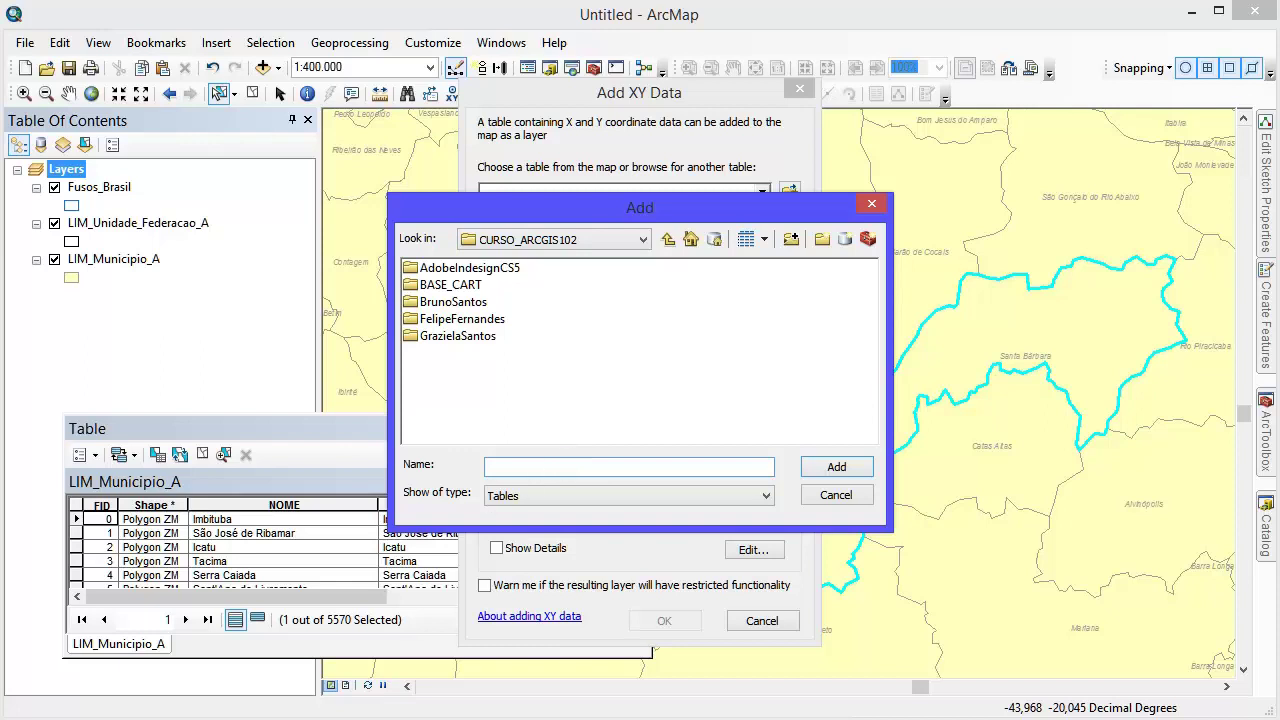
pyautogui.hotkey('ctrl', 'v')
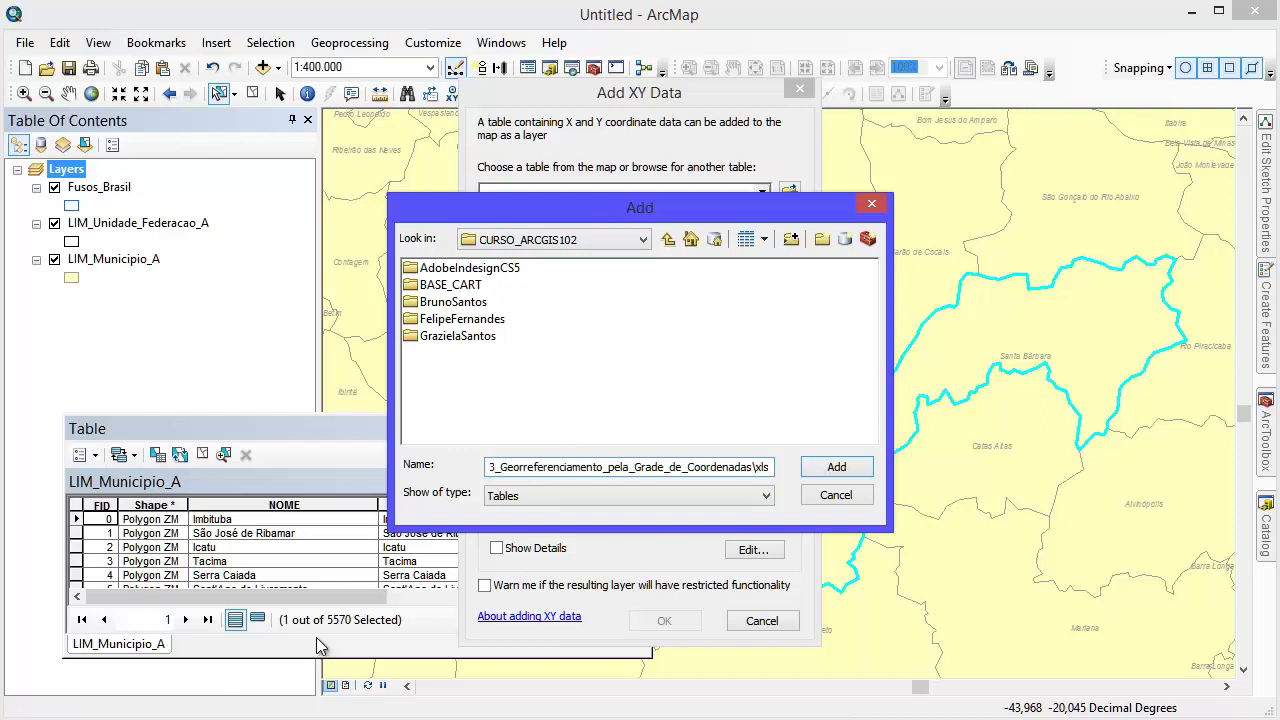
pyautogui.press('Return')
pyautogui.click(457, 270)
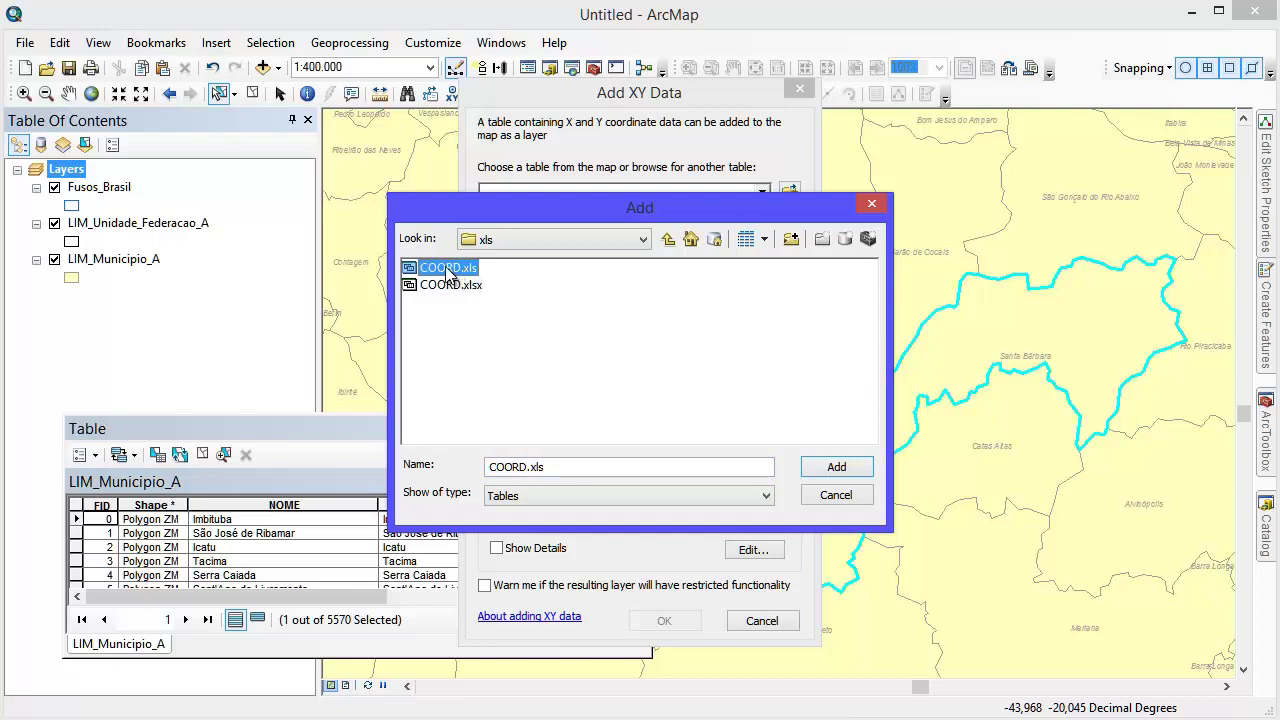
pyautogui.doubleClick(447, 270)
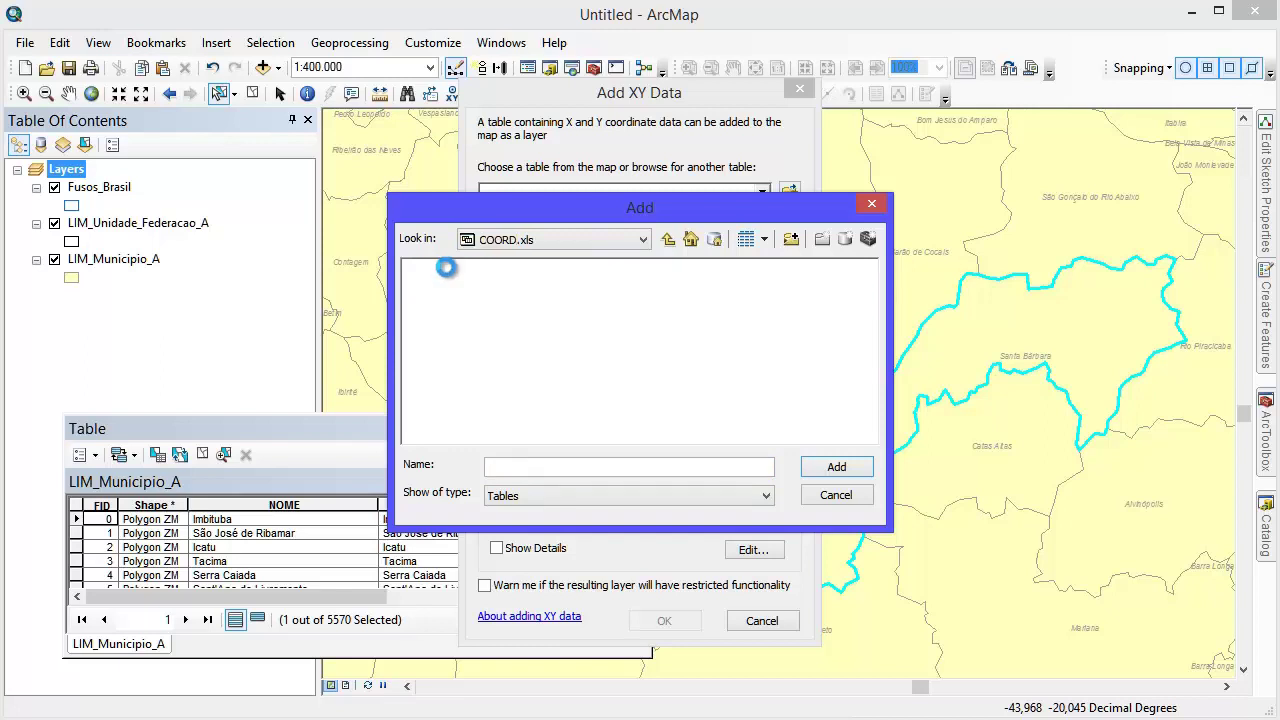
pyautogui.click(439, 276)
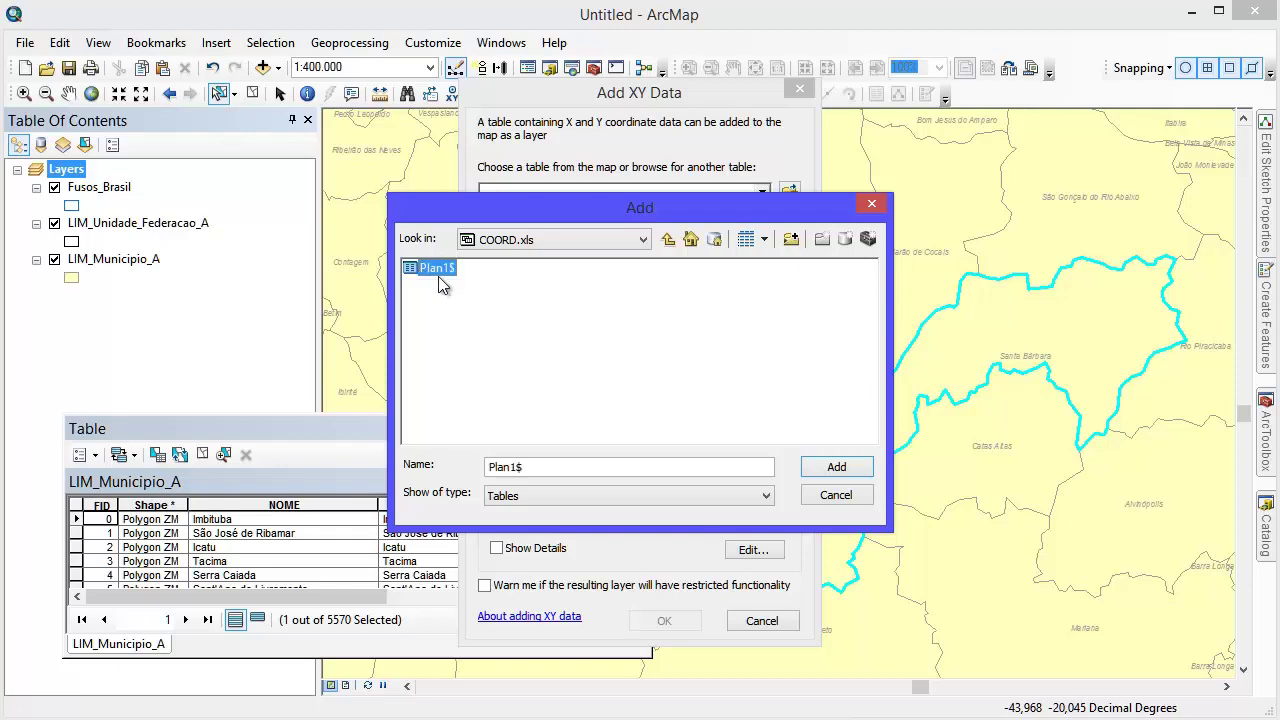
pyautogui.click(849, 473)
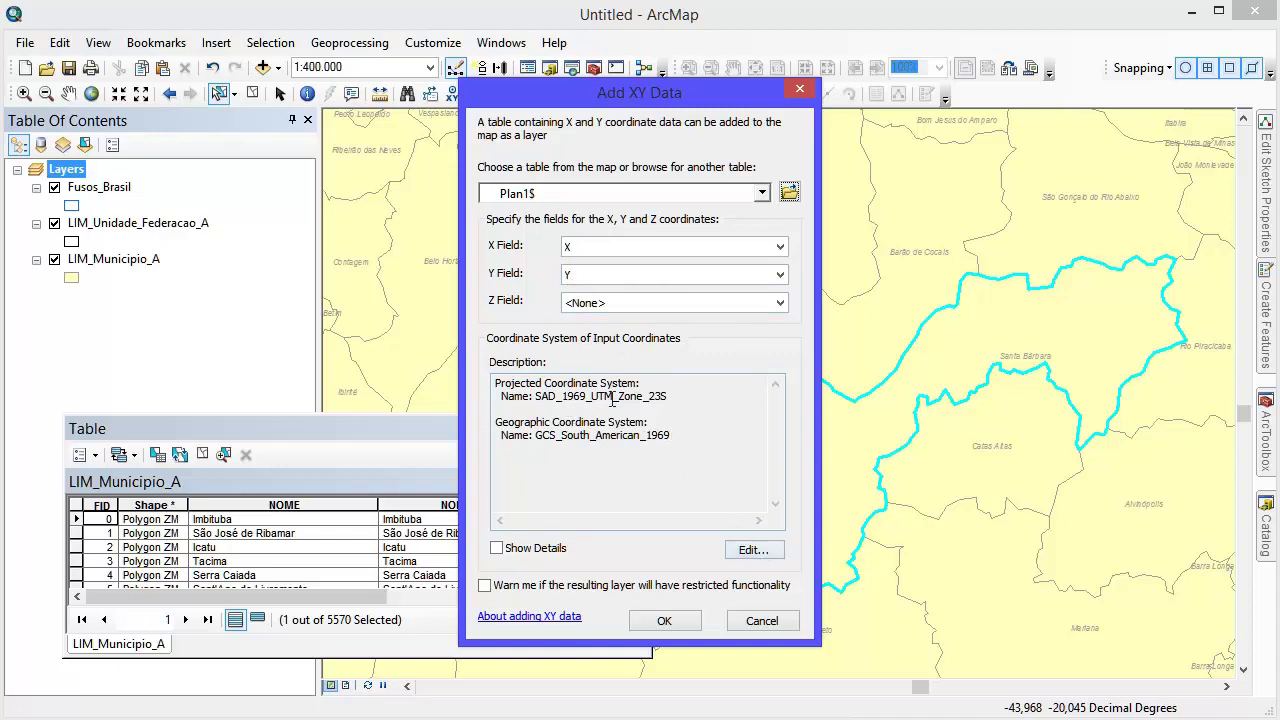
# Step: Verify South American 1969 UTM Zone 23S as the input coordinate system and add the XY points to the map
pyautogui.click(752, 550)
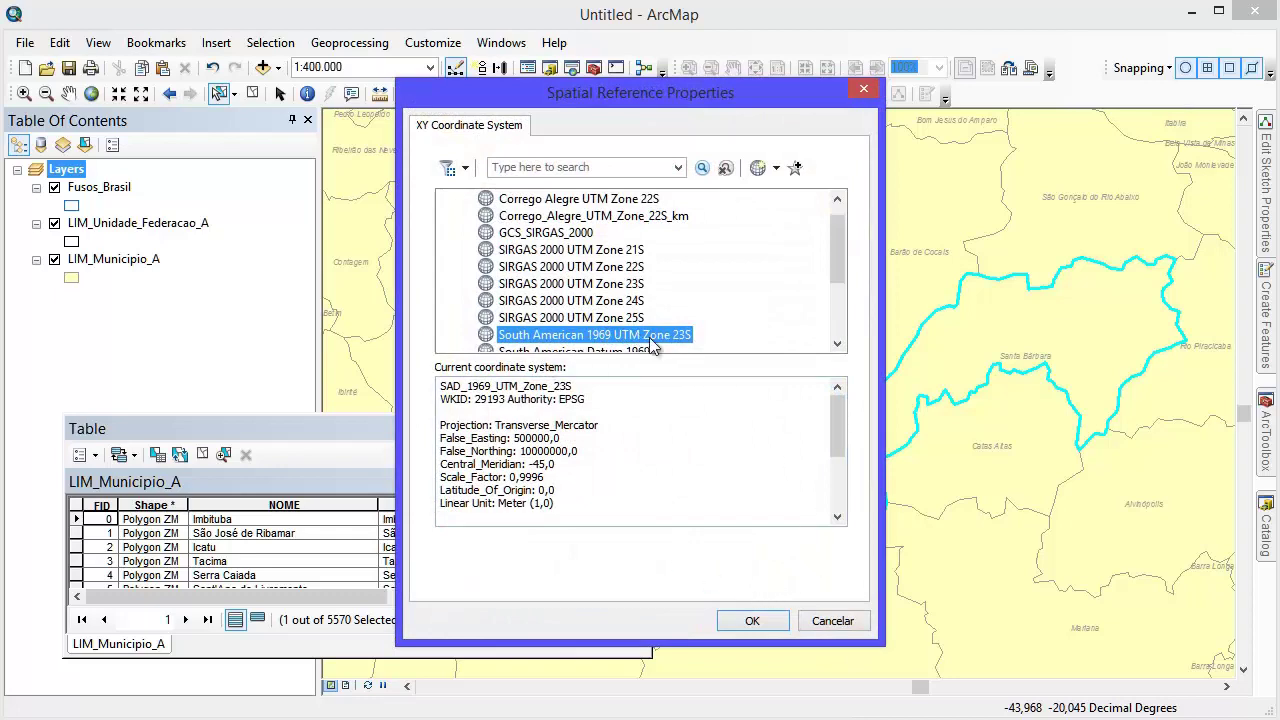
pyautogui.click(752, 621)
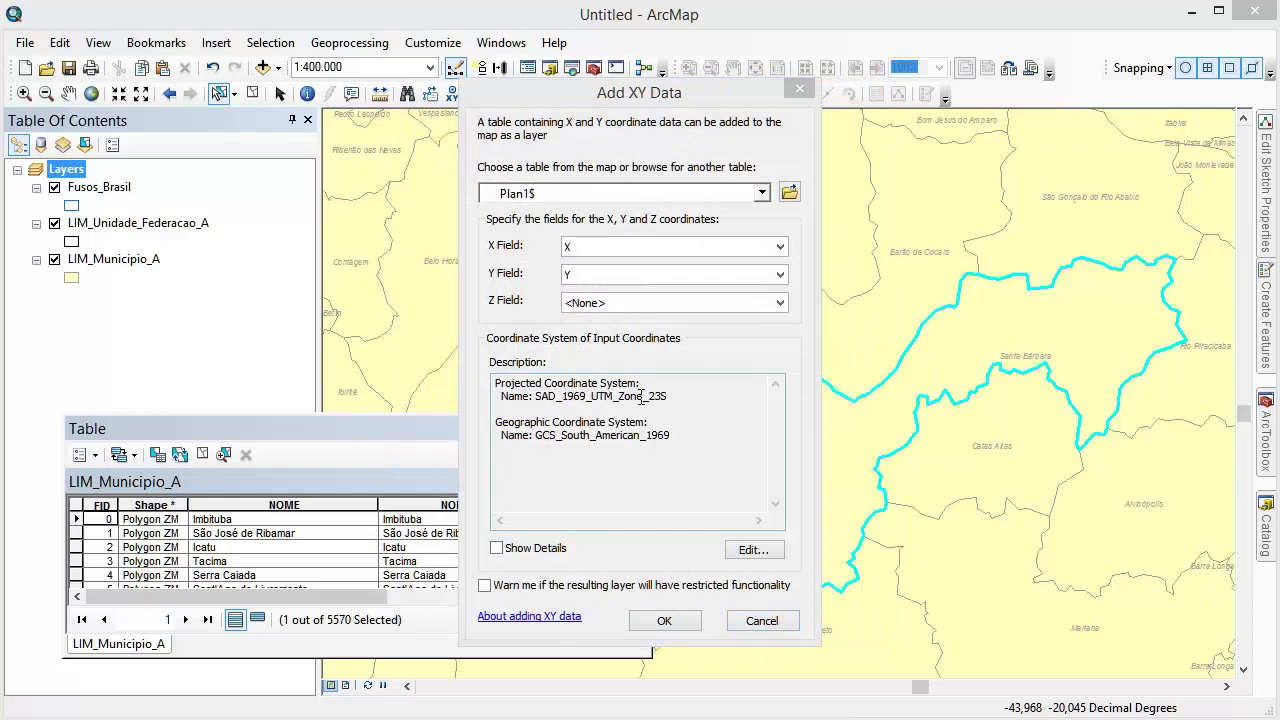
pyautogui.click(664, 620)
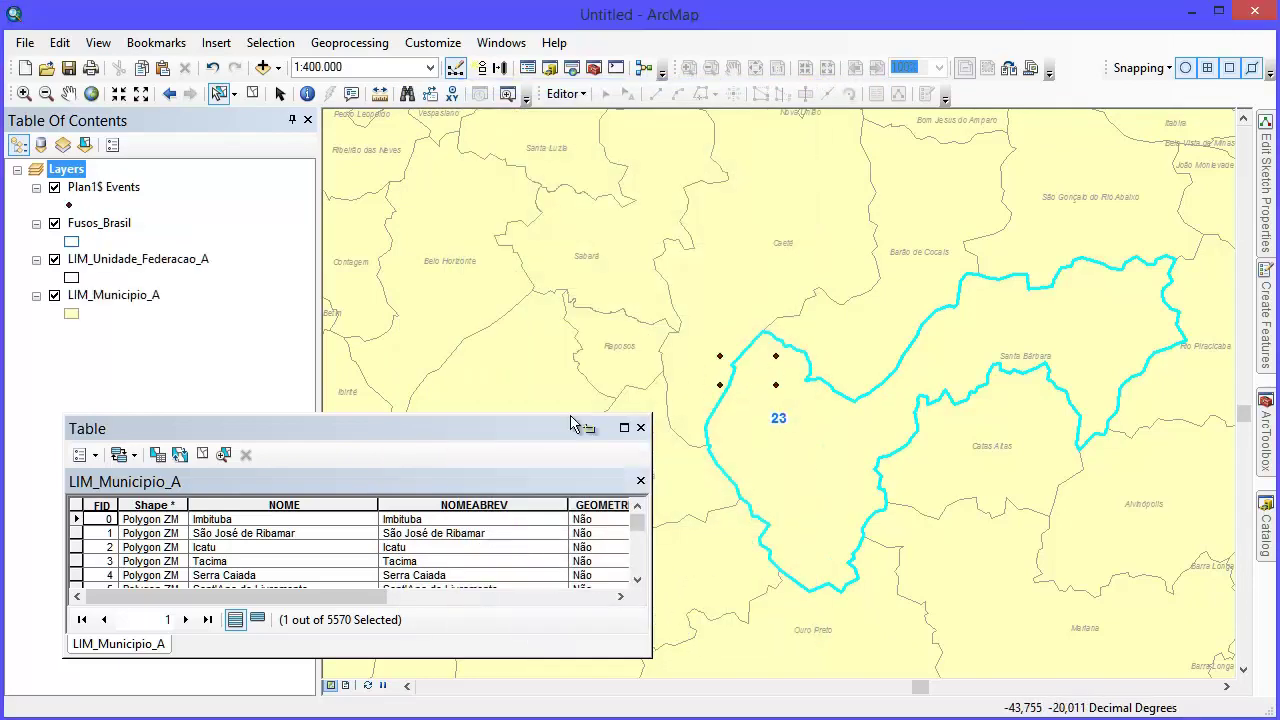
# Step: Start exporting the Plan1$ Events points, with all features using the data frame's coordinate system
pyautogui.scroll(4, 738, 385)
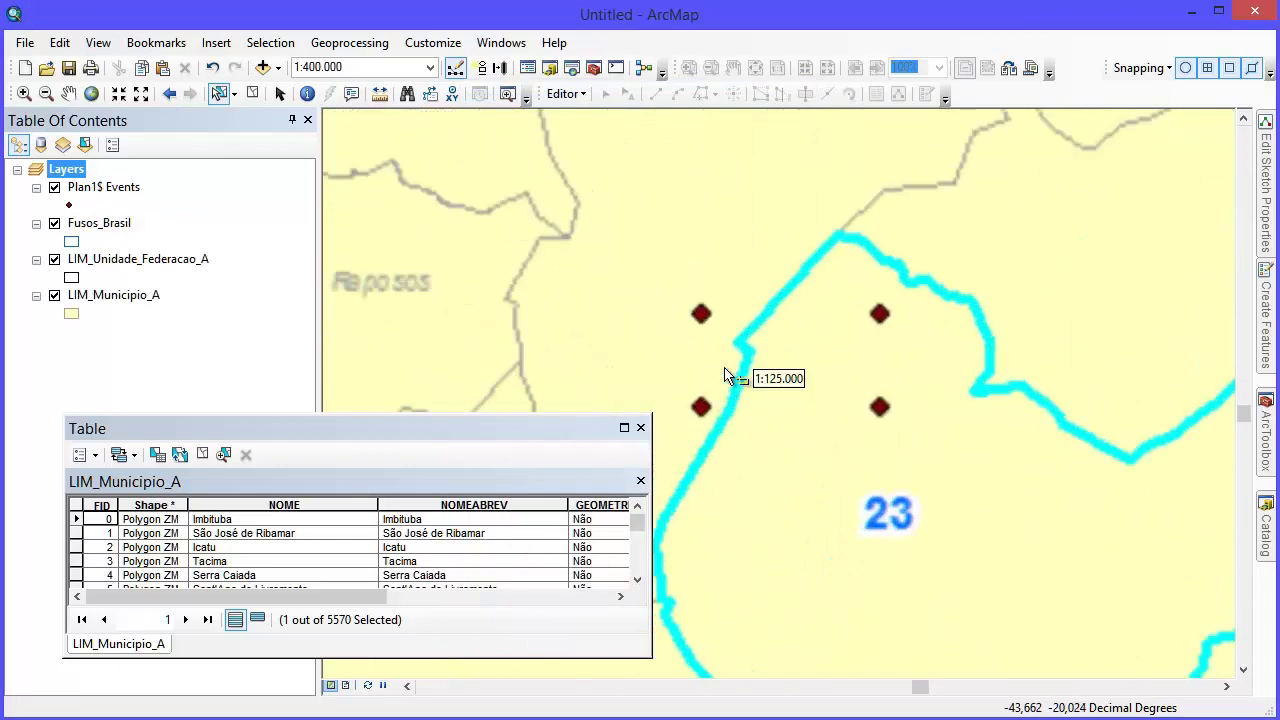
pyautogui.scroll(2, 756, 341)
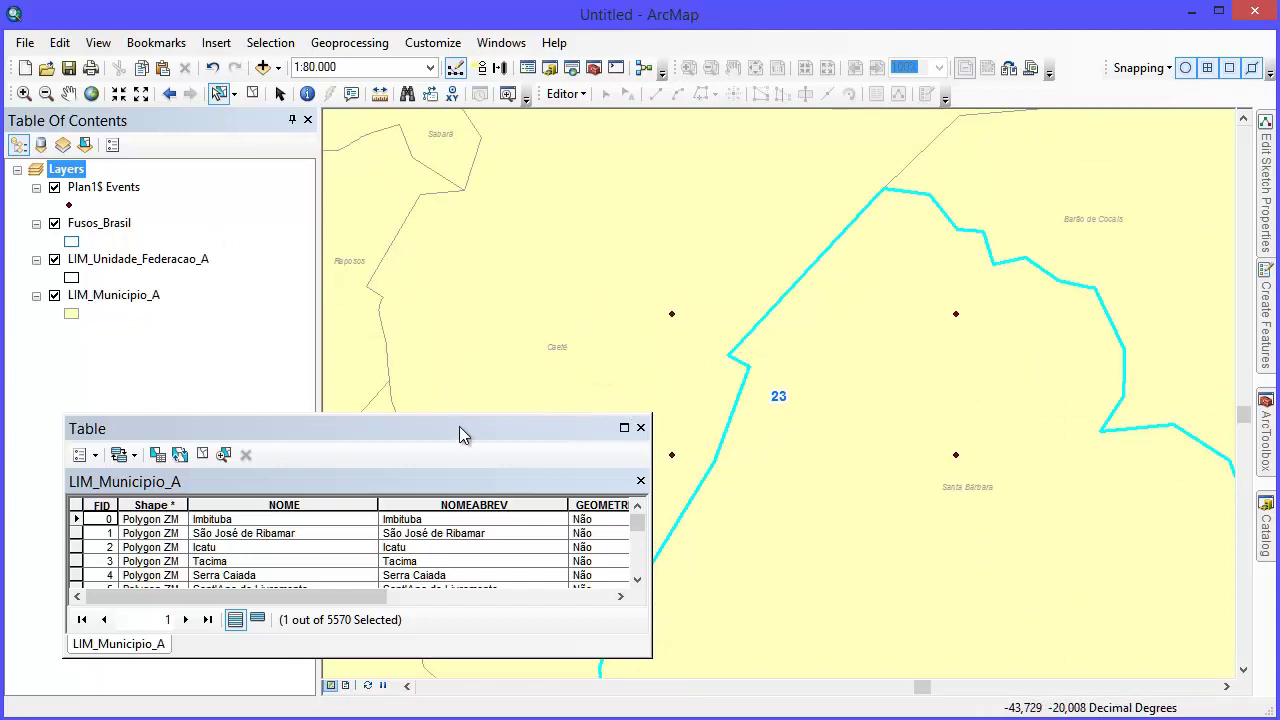
pyautogui.moveTo(406, 438); pyautogui.dragTo(465, 437)
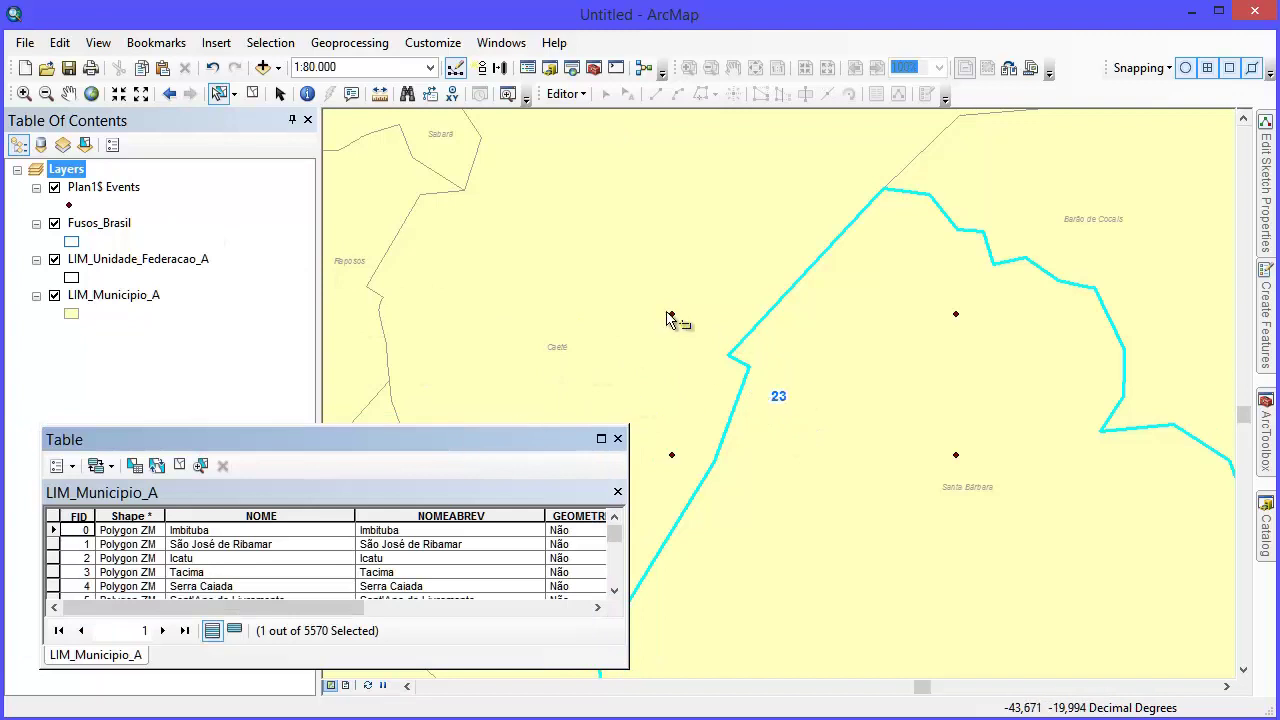
pyautogui.click(105, 188)
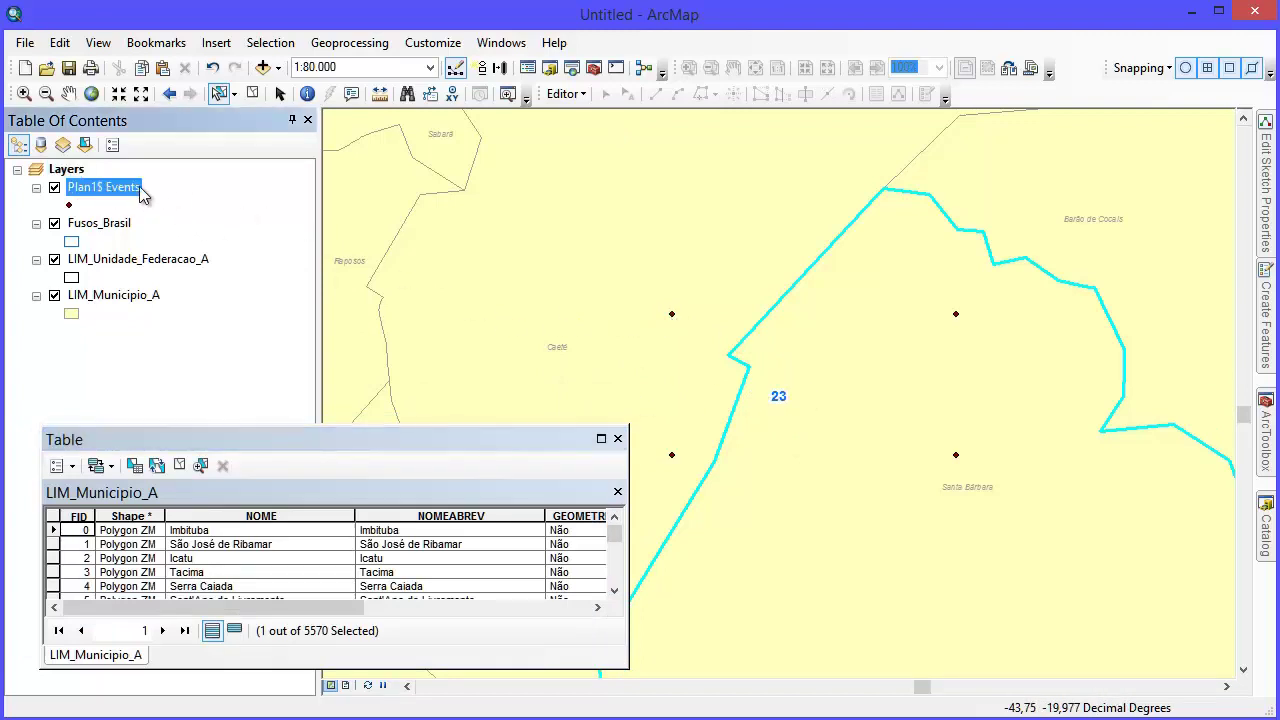
pyautogui.rightClick(126, 193)
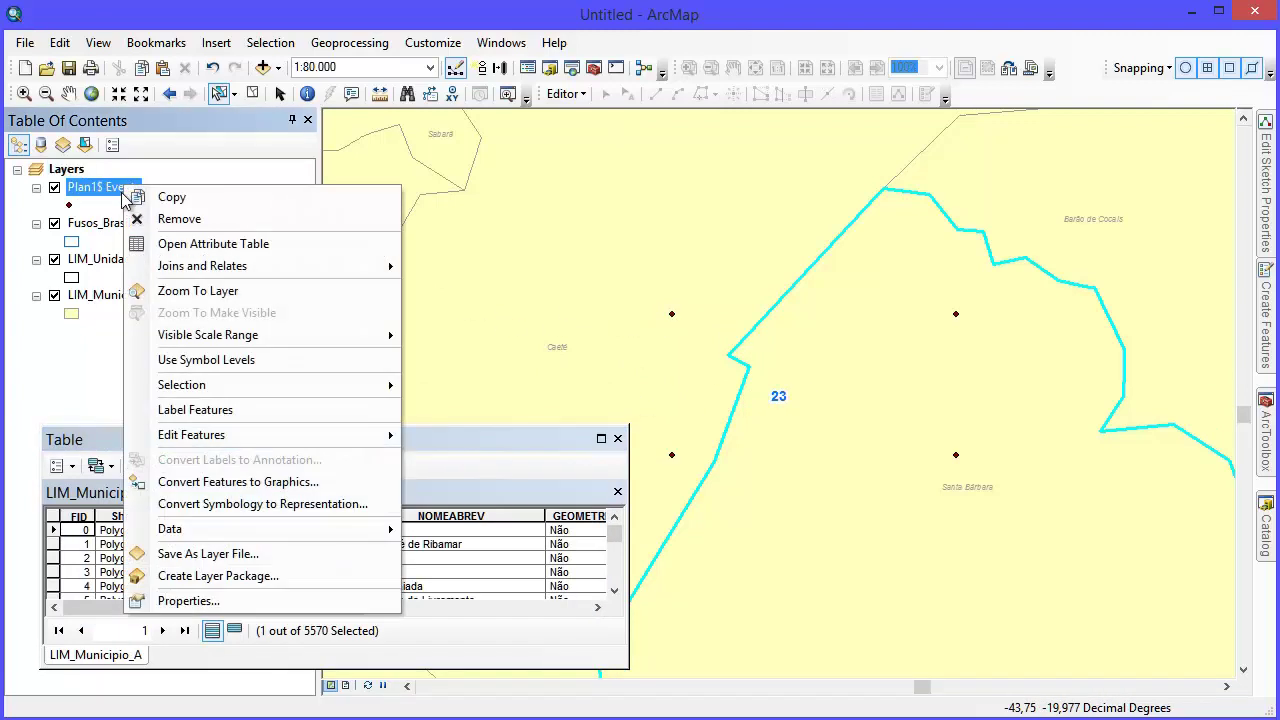
pyautogui.moveTo(322, 537)
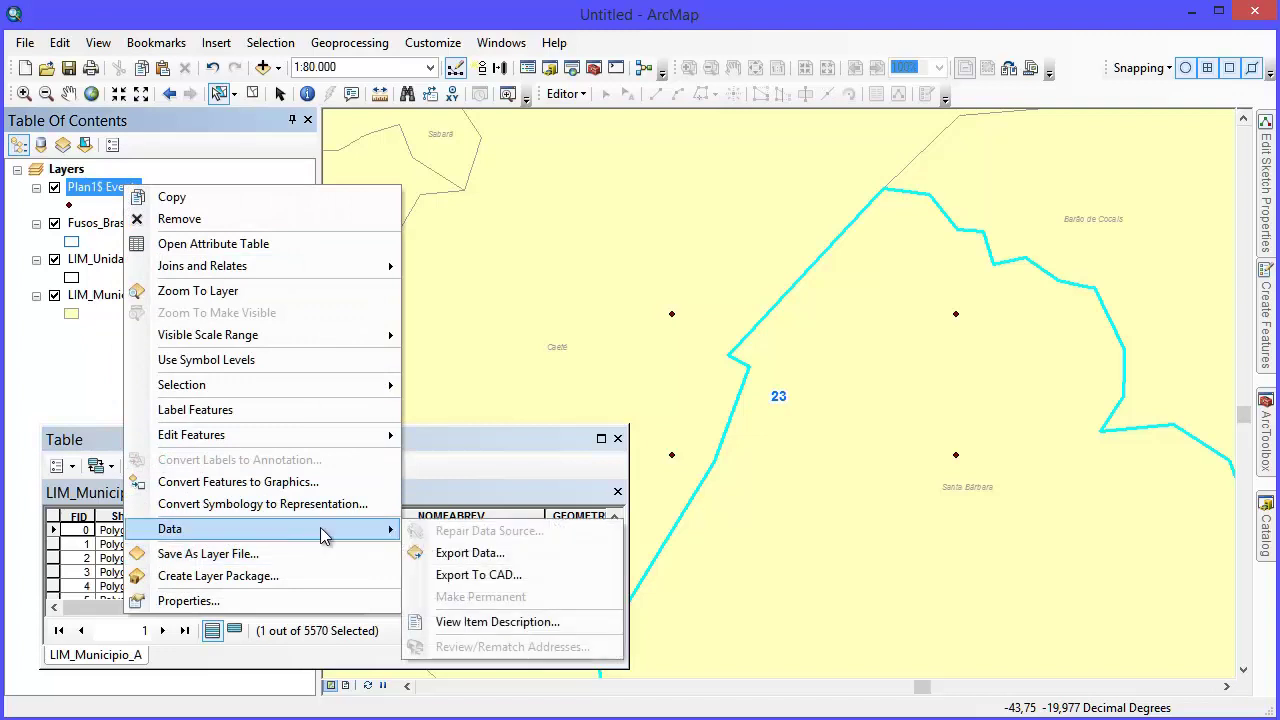
pyautogui.click(577, 560)
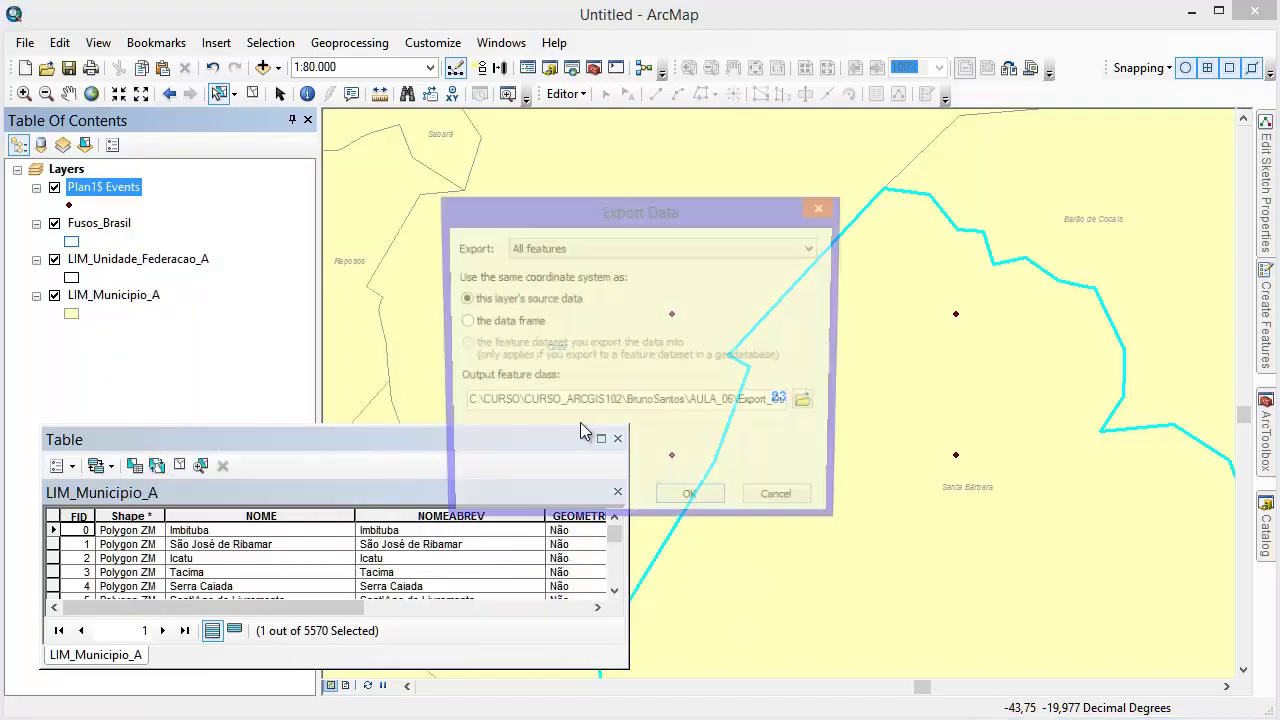
pyautogui.click(490, 325)
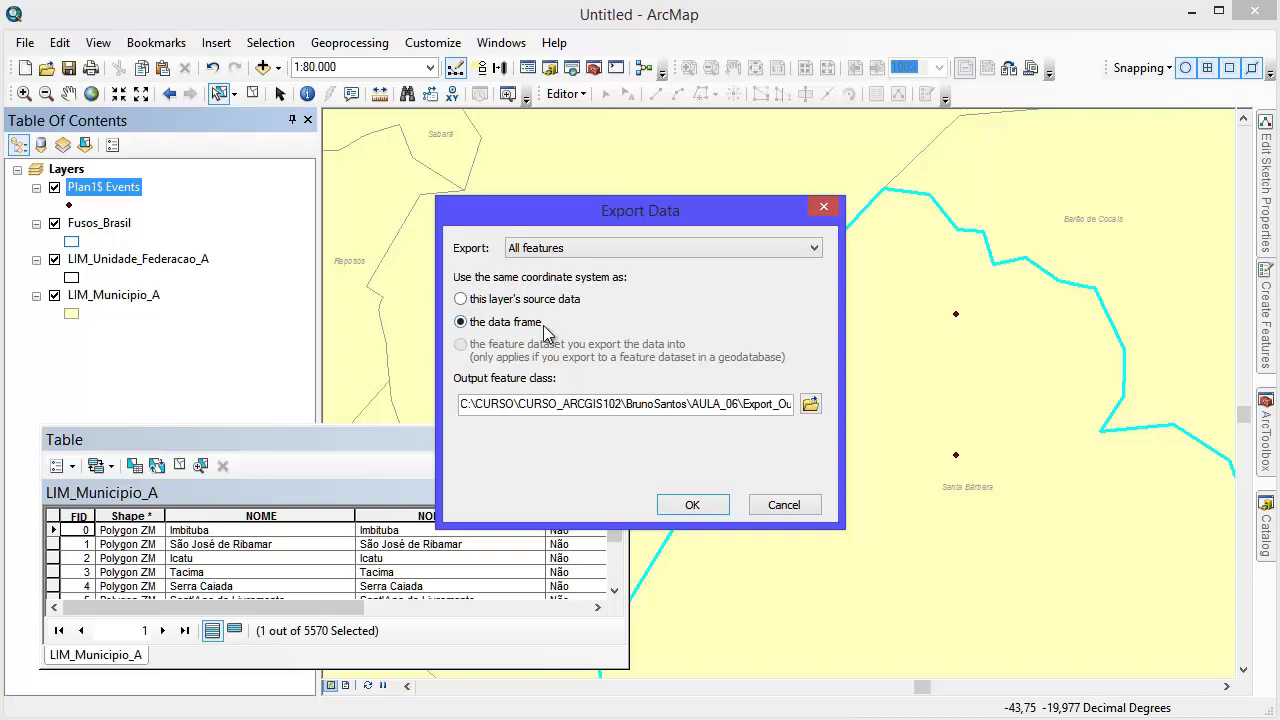
# Step: Browse for the output location and create a folder named shp beside the xls folder in the georeferencing project folder
pyautogui.click(810, 405)
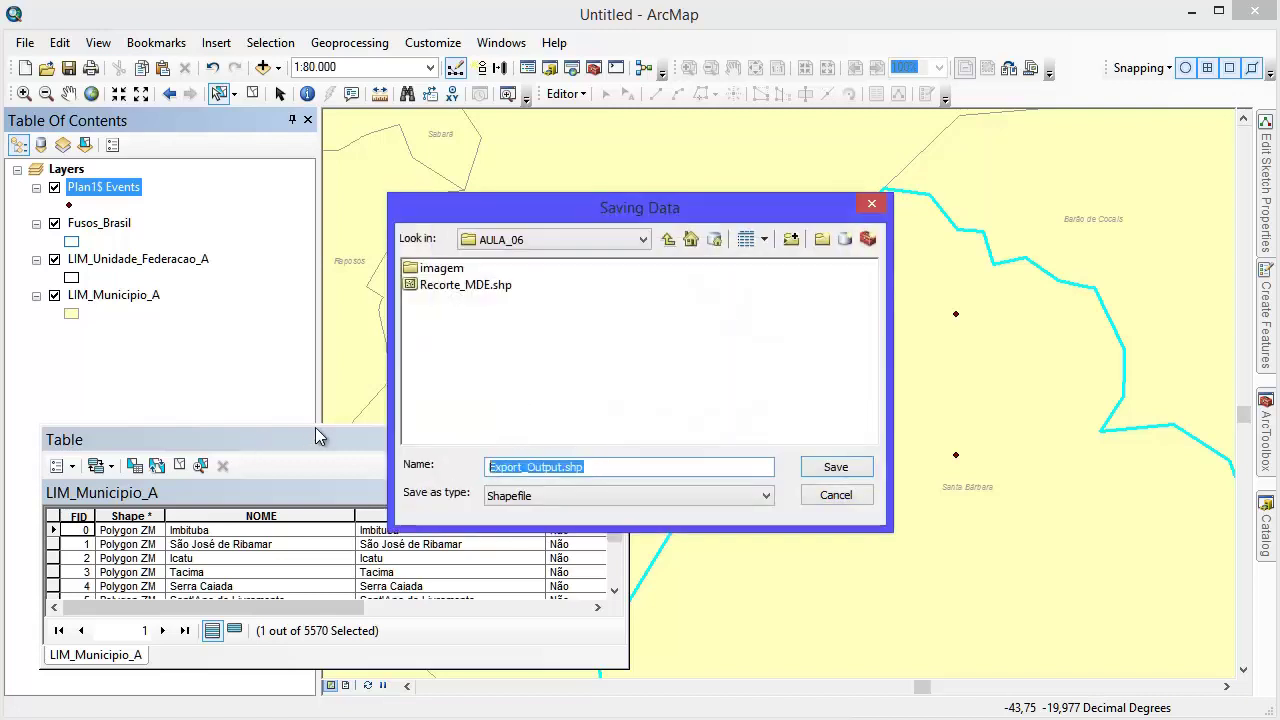
pyautogui.press('BackSpace')
pyautogui.hotkey('ctrl', 'v')
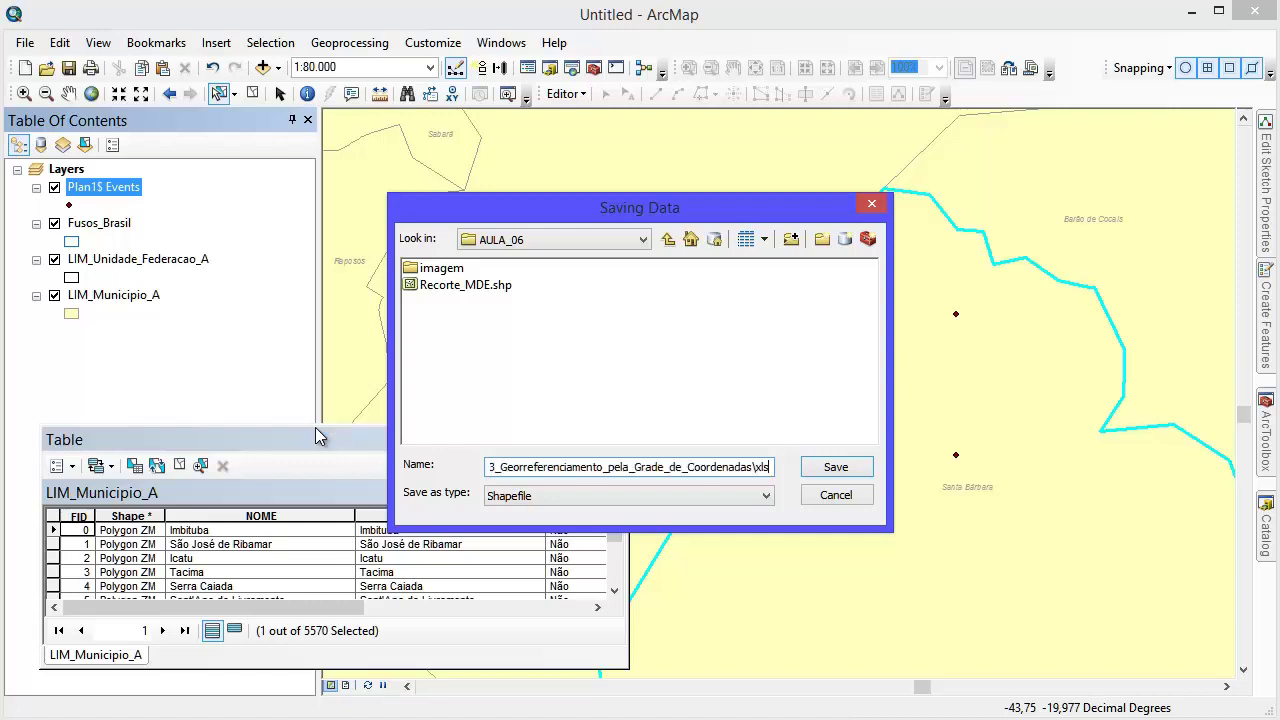
pyautogui.press('Return')
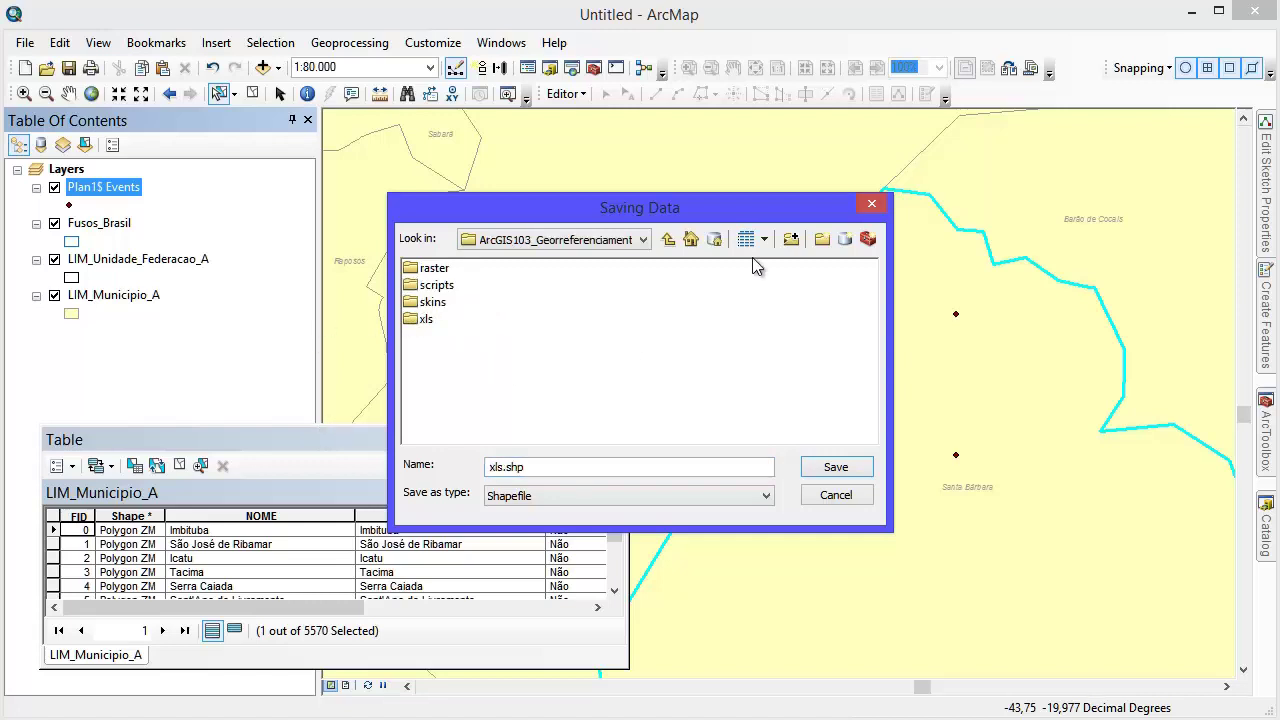
pyautogui.click(821, 241)
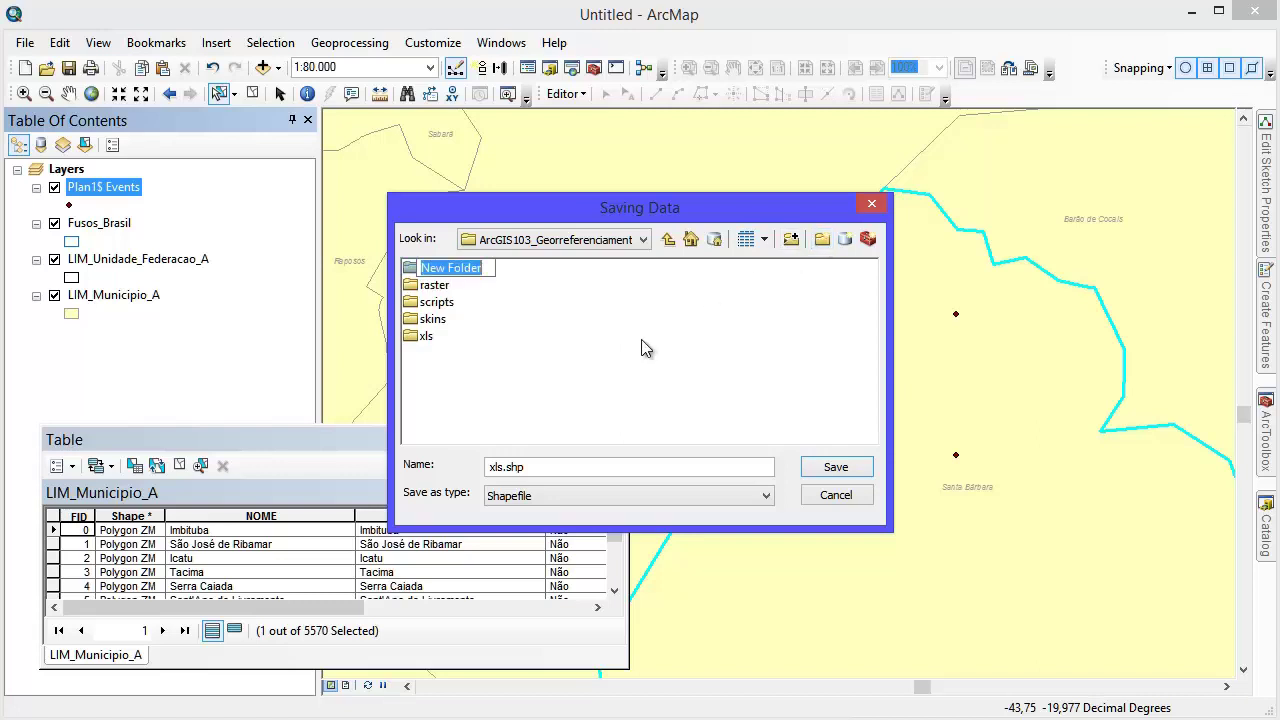
pyautogui.write('shp')
pyautogui.press('Return')
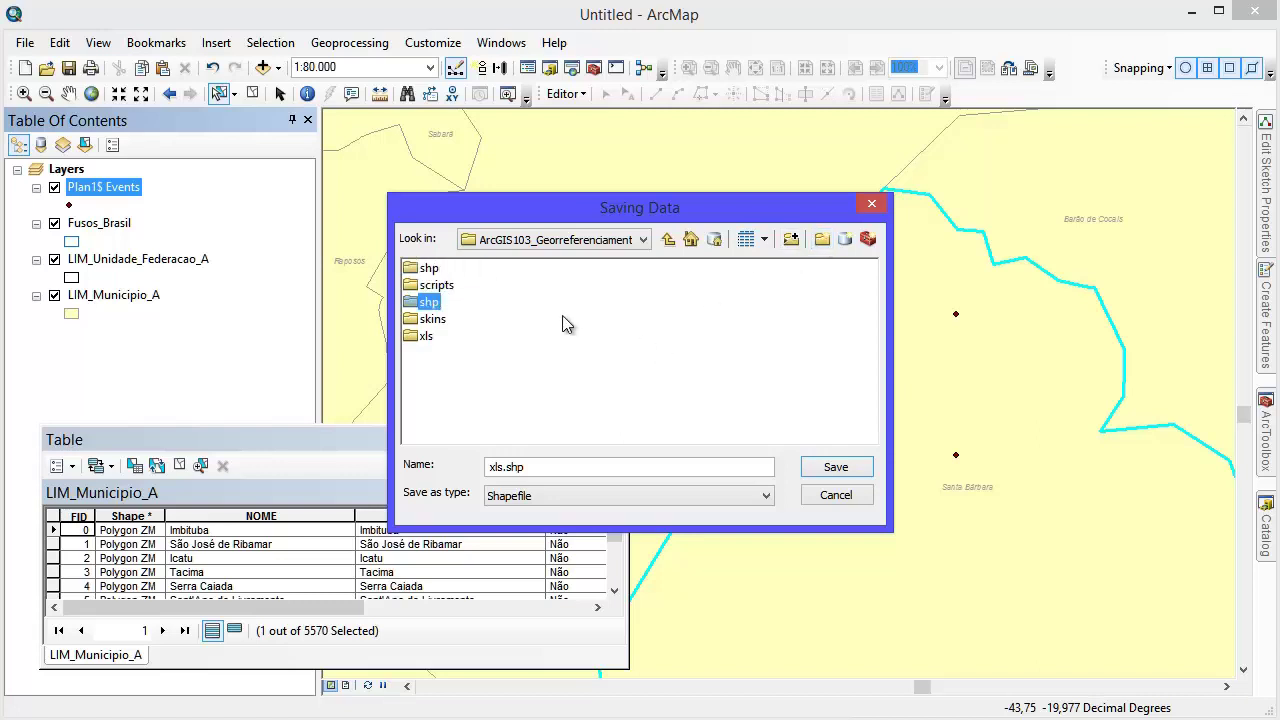
# Step: Set the export output to a file named coordenadas inside the new shp folder
pyautogui.doubleClick(432, 304)
pyautogui.click(622, 467)
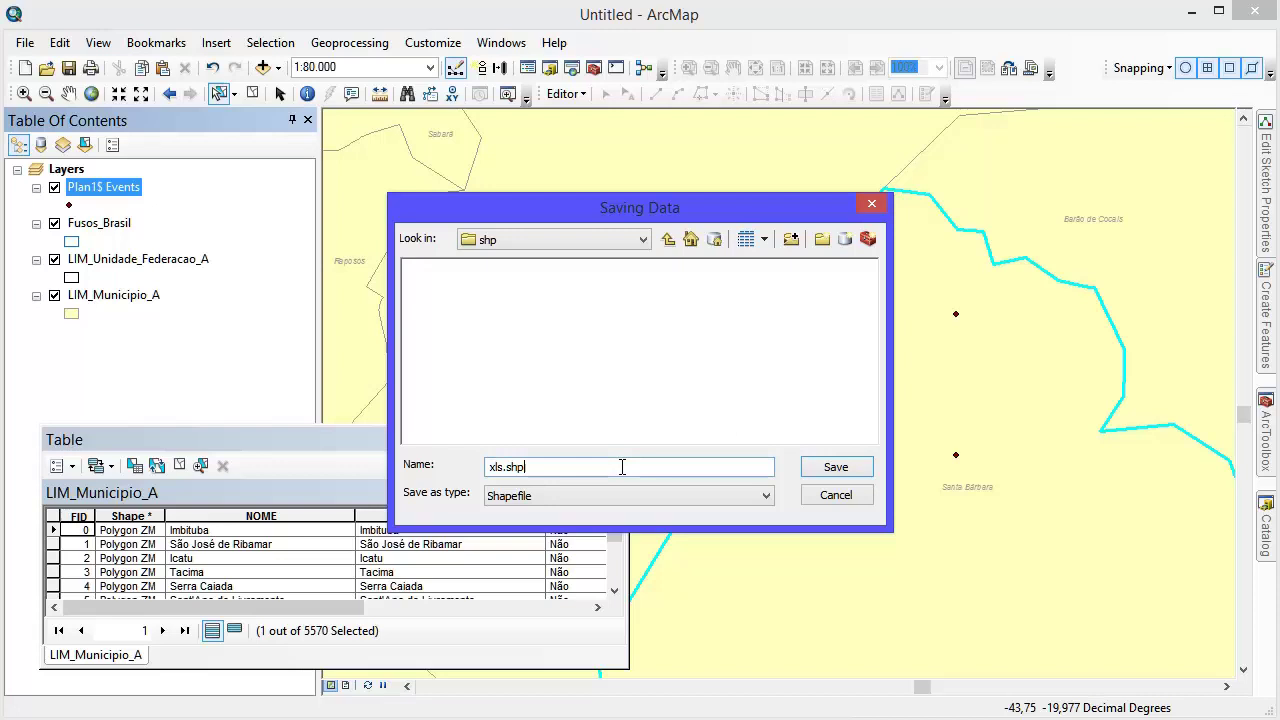
pyautogui.doubleClick(501, 467)
pyautogui.write('coordenadas')
pyautogui.click(840, 468)
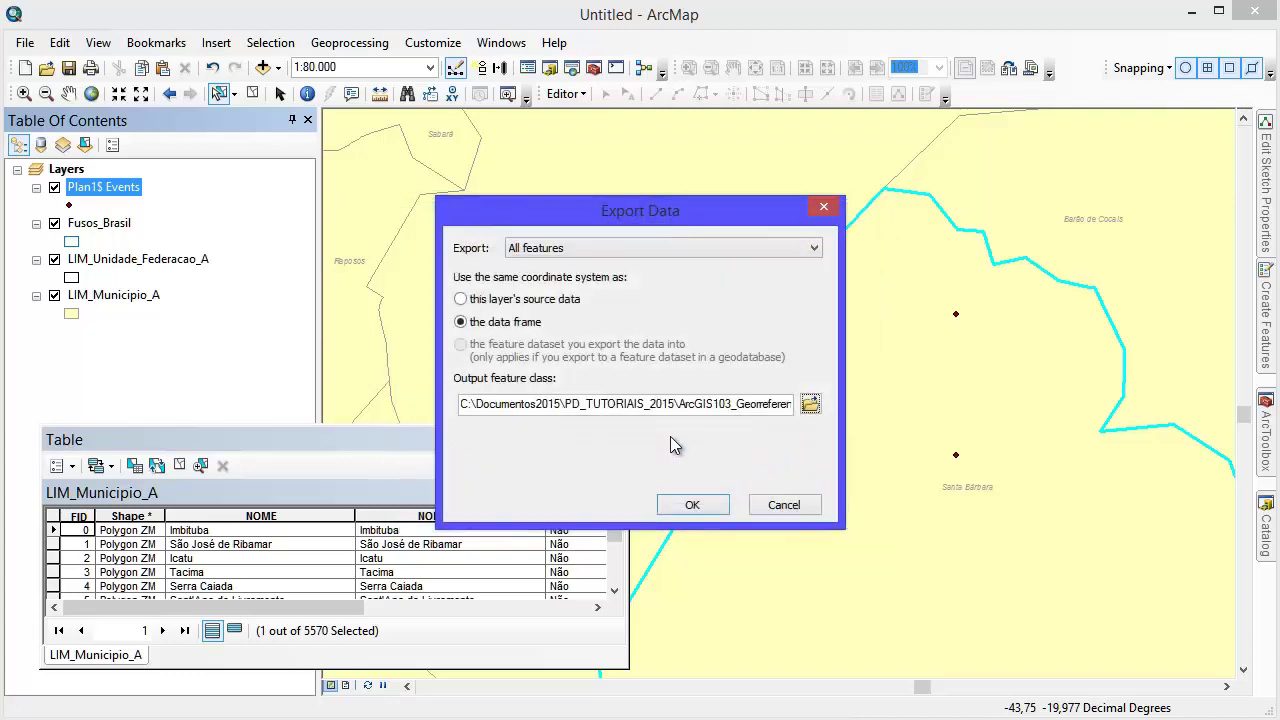
# Step: Verify Shapefile as the output type for coordenadas, run the export, and add the exported data to the map as a layer
pyautogui.click(810, 405)
pyautogui.click(540, 497)
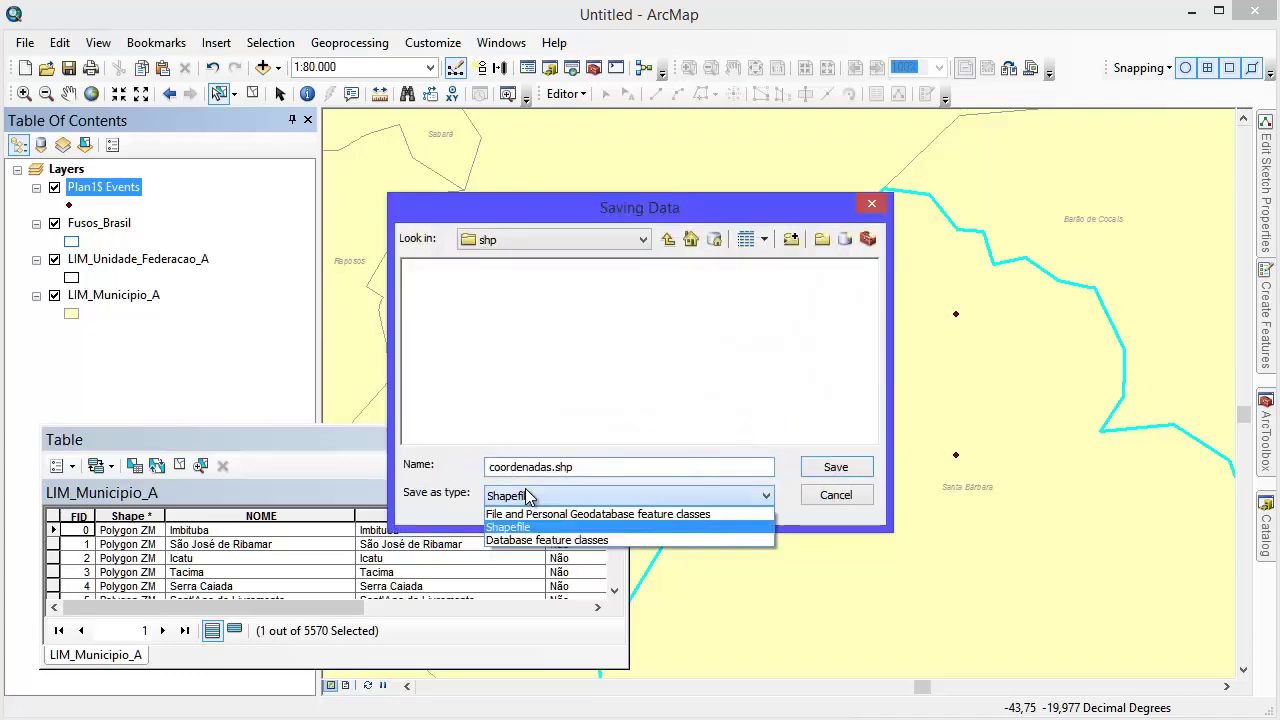
pyautogui.click(566, 528)
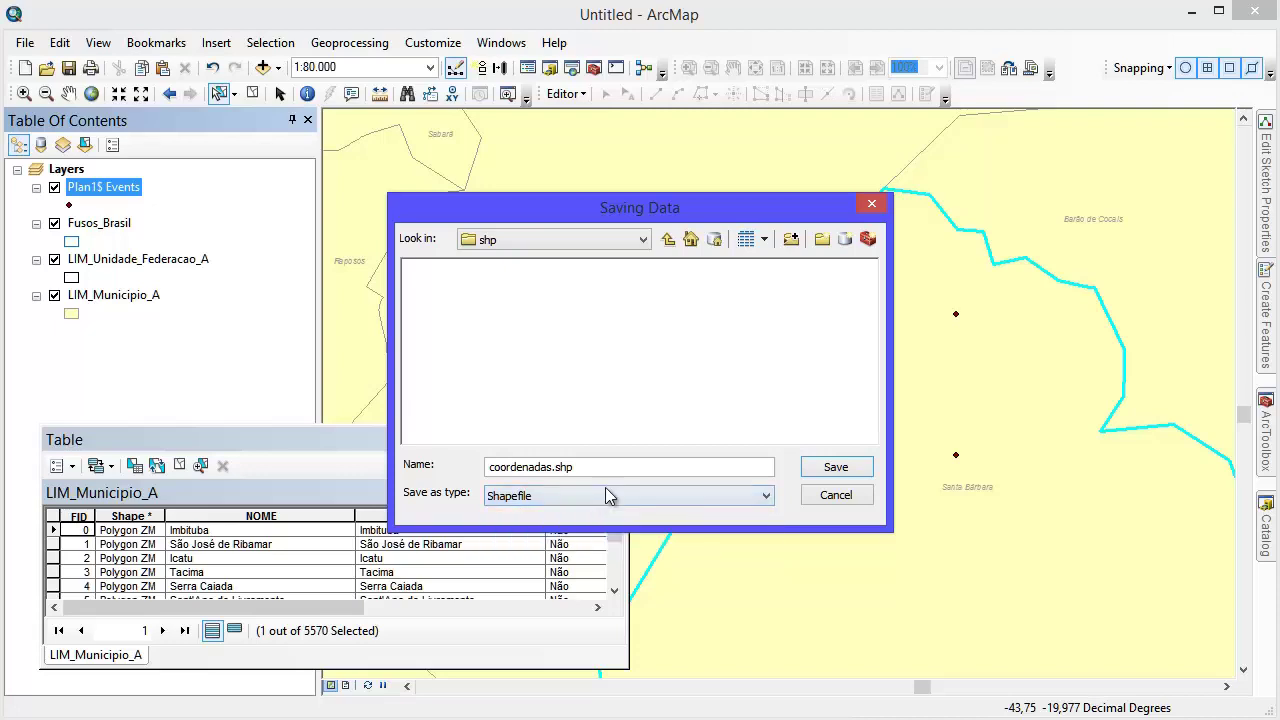
pyautogui.click(836, 467)
pyautogui.click(691, 506)
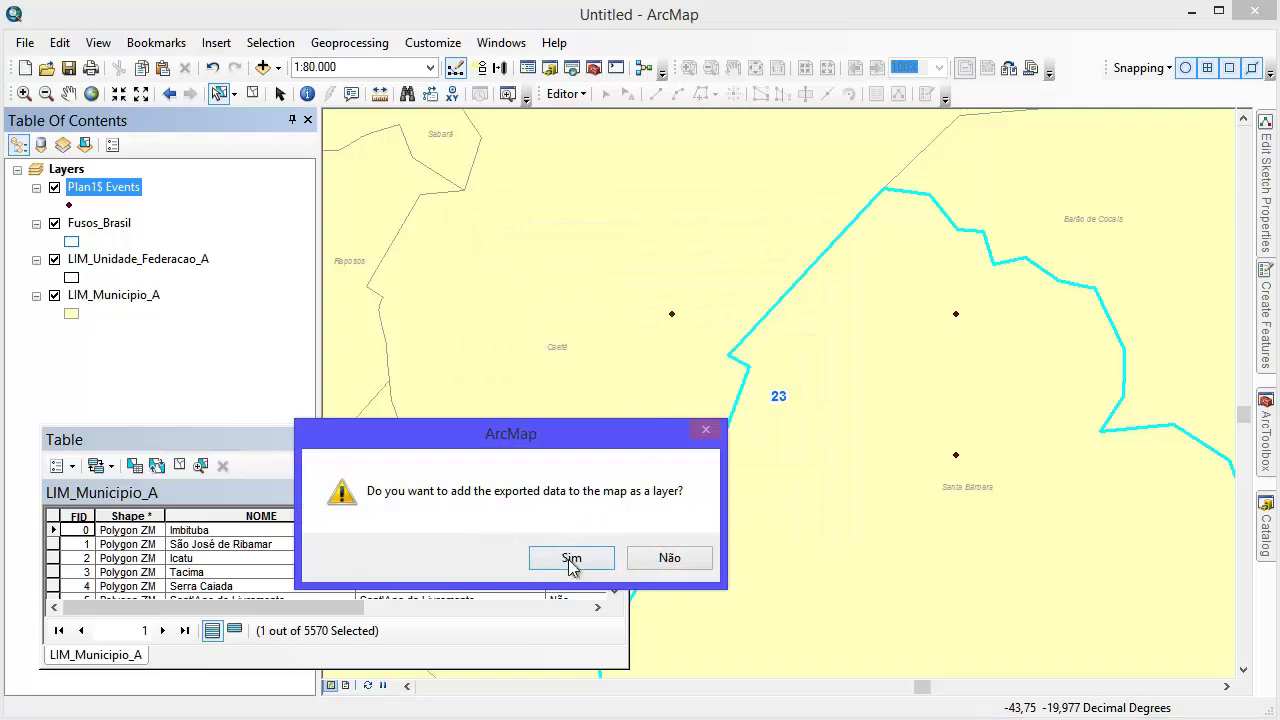
pyautogui.click(571, 560)
# Step: Remove the Plan1$ Events layer from the map and close the LIM_Municipio_A attribute table
pyautogui.rightClick(115, 237)
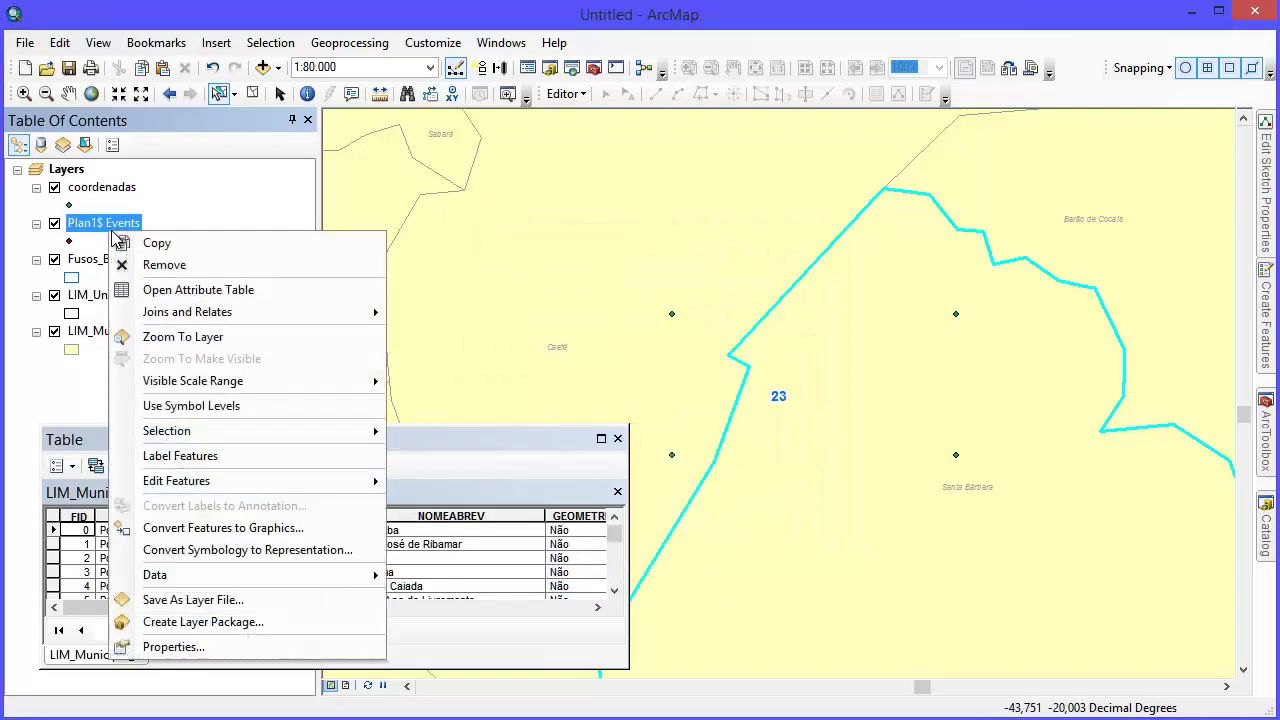
pyautogui.click(172, 265)
pyautogui.click(617, 438)
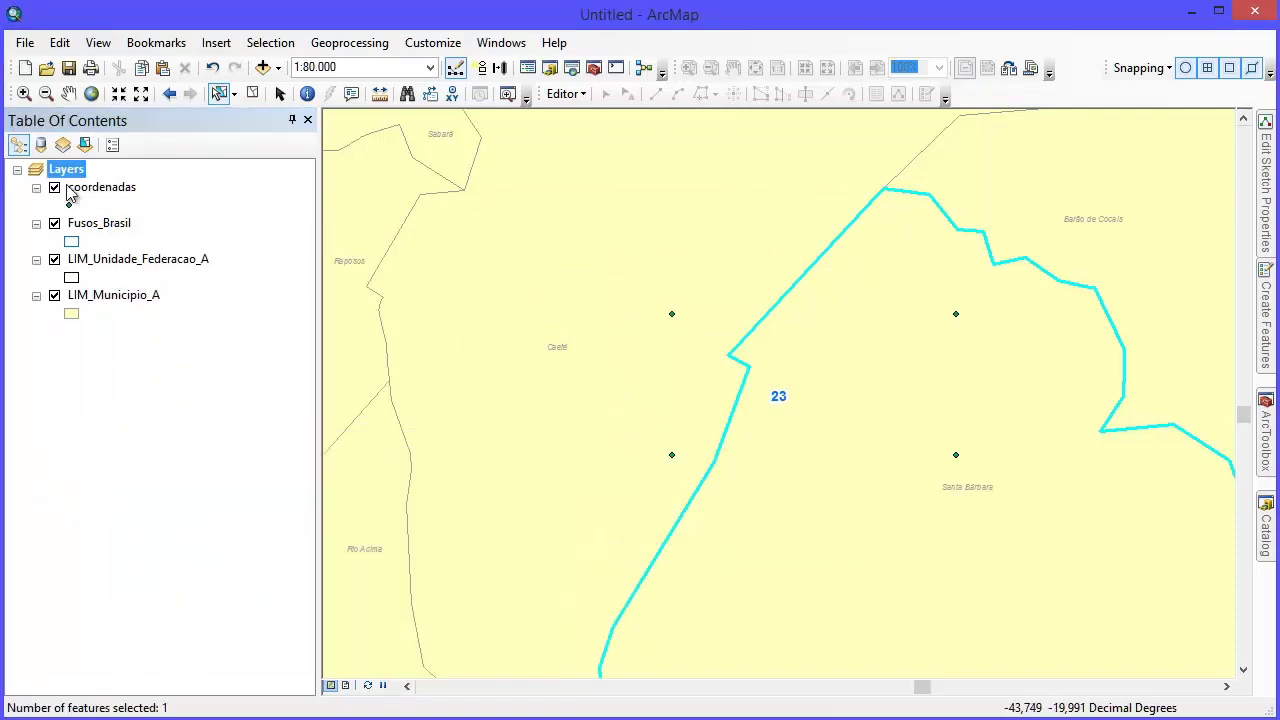
# Step: Open the coordenadas attribute table, highlight points PT01 to PT04 one by one on the map, and clear the selection
pyautogui.click(100, 188)
pyautogui.rightClick(133, 187)
pyautogui.click(215, 246)
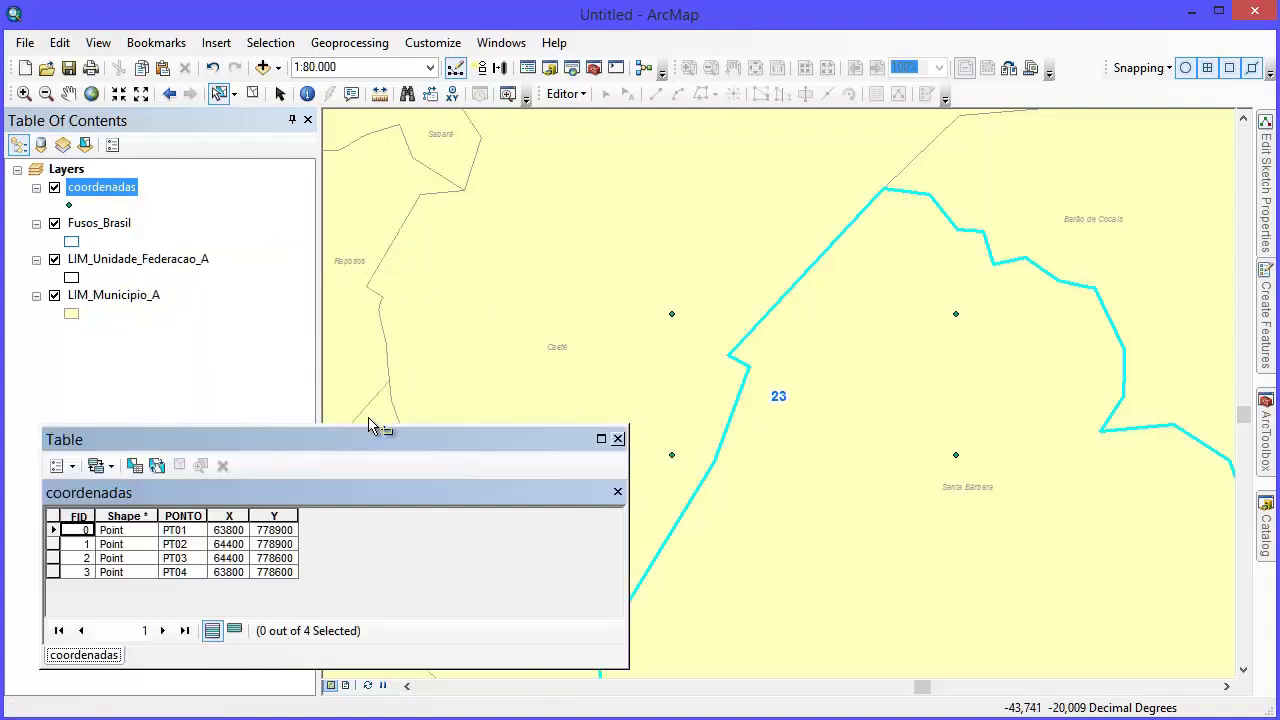
pyautogui.click(54, 531)
pyautogui.click(54, 544)
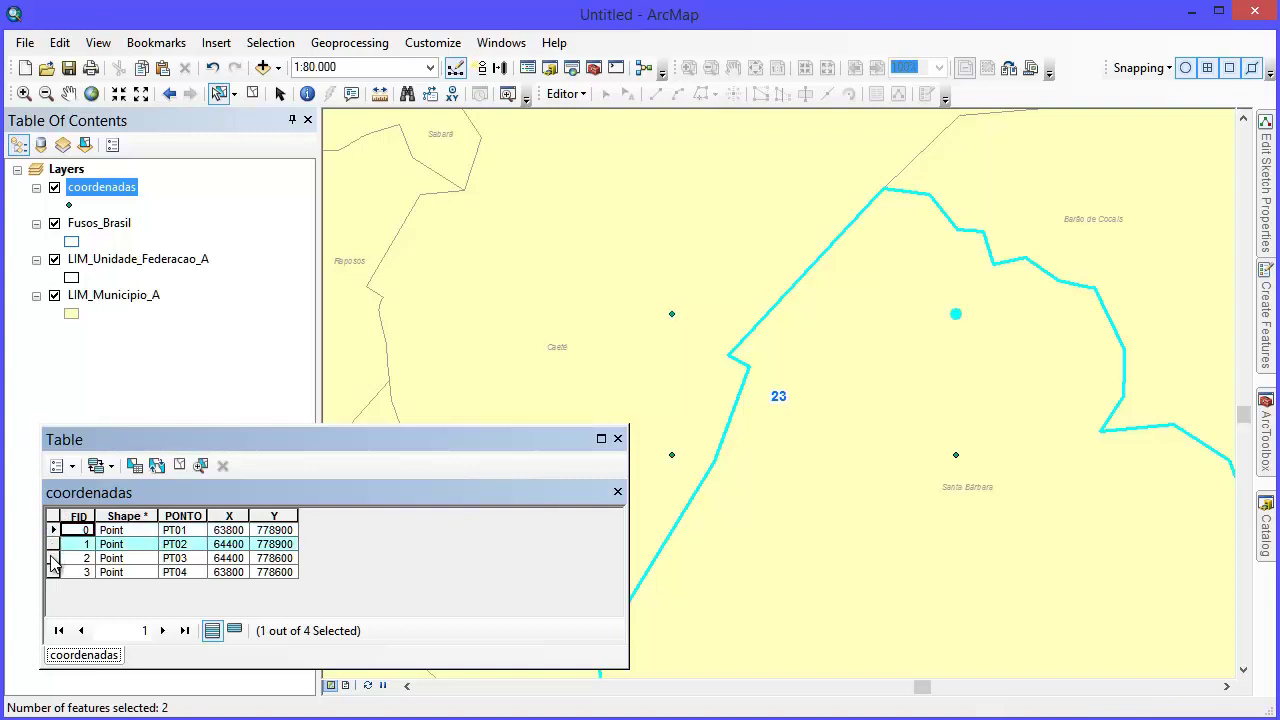
pyautogui.click(54, 559)
pyautogui.click(54, 572)
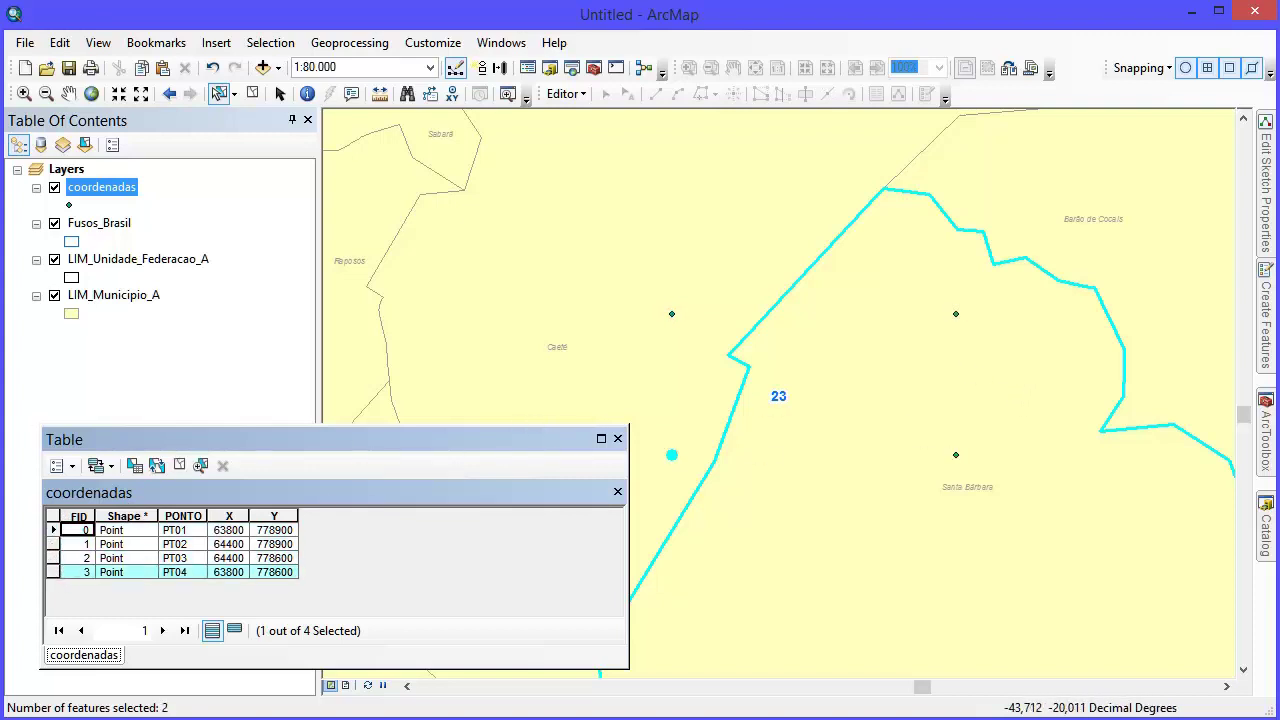
pyautogui.click(157, 468)
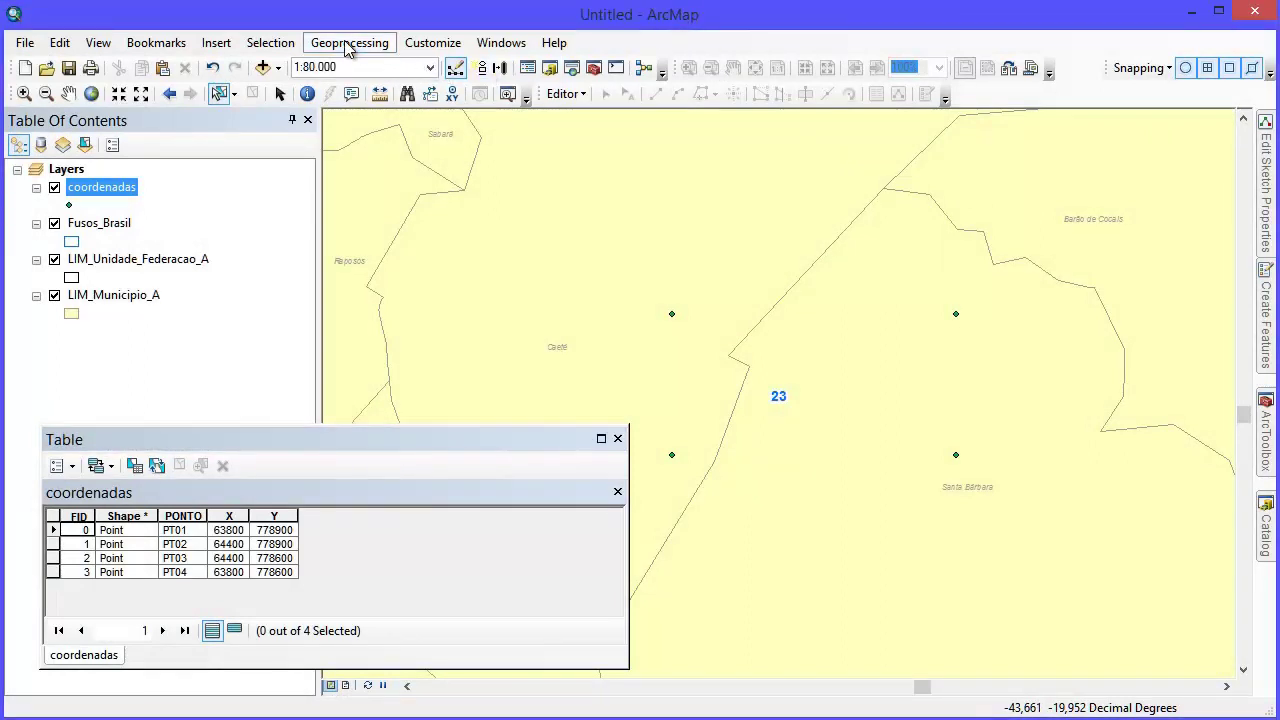
# Step: Display the Georeferencing toolbar and place it over the upper part of the map
pyautogui.click(430, 45)
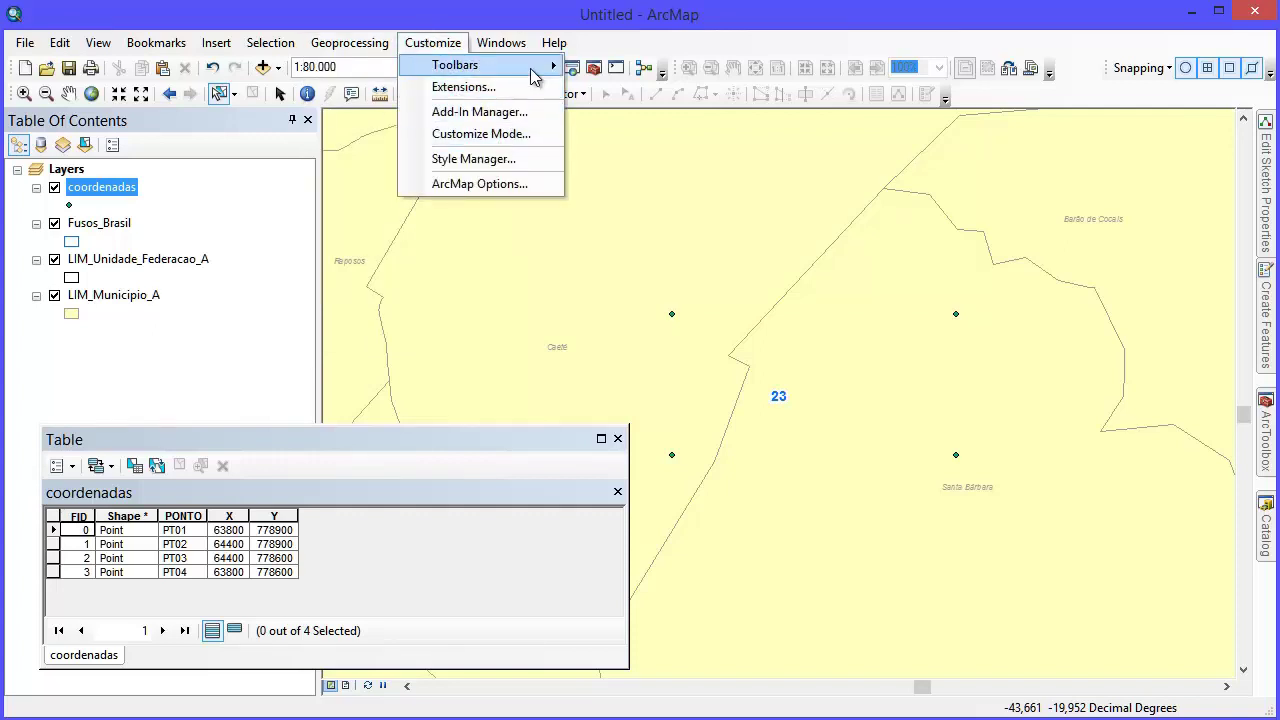
pyautogui.moveTo(520, 66)
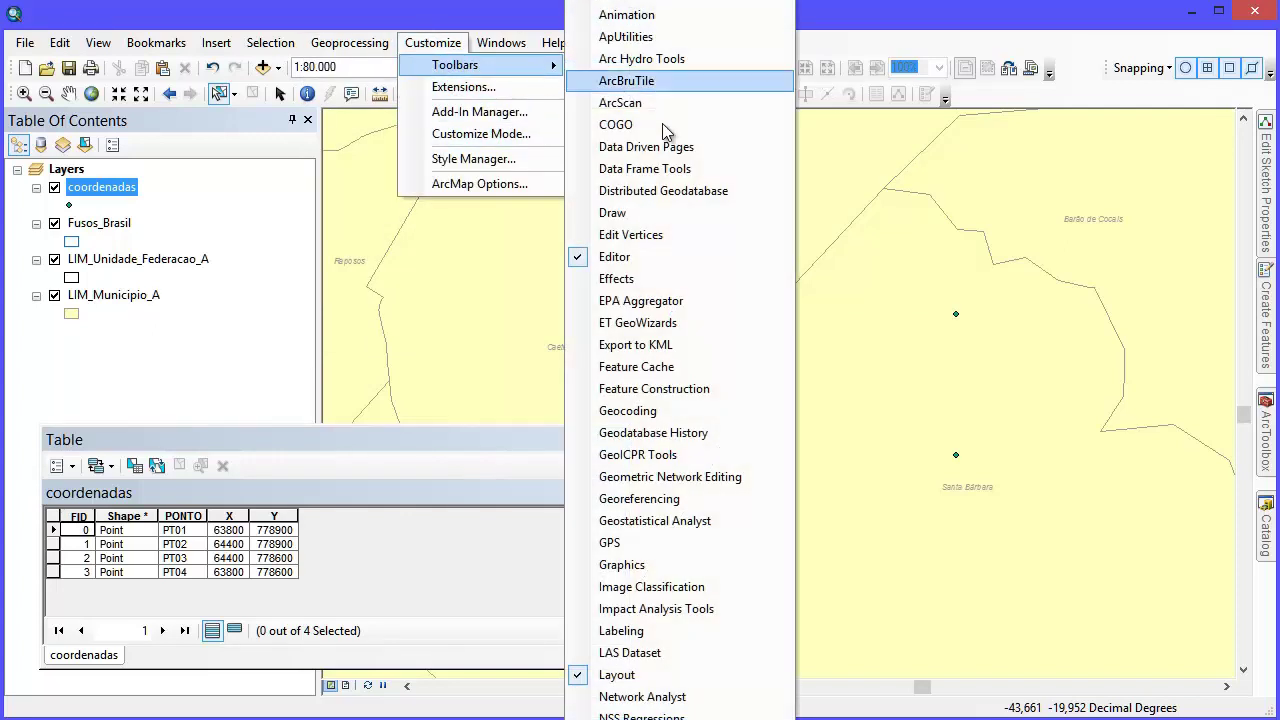
pyautogui.click(699, 506)
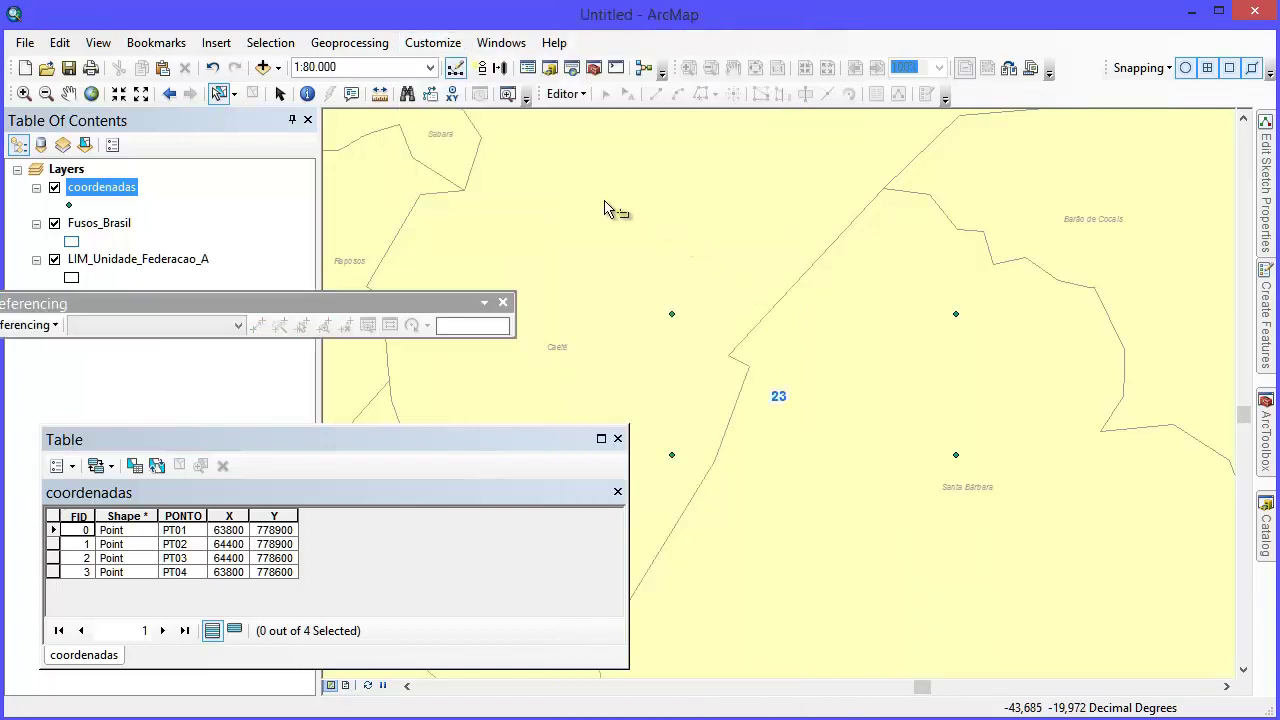
pyautogui.moveTo(249, 300); pyautogui.dragTo(614, 189)
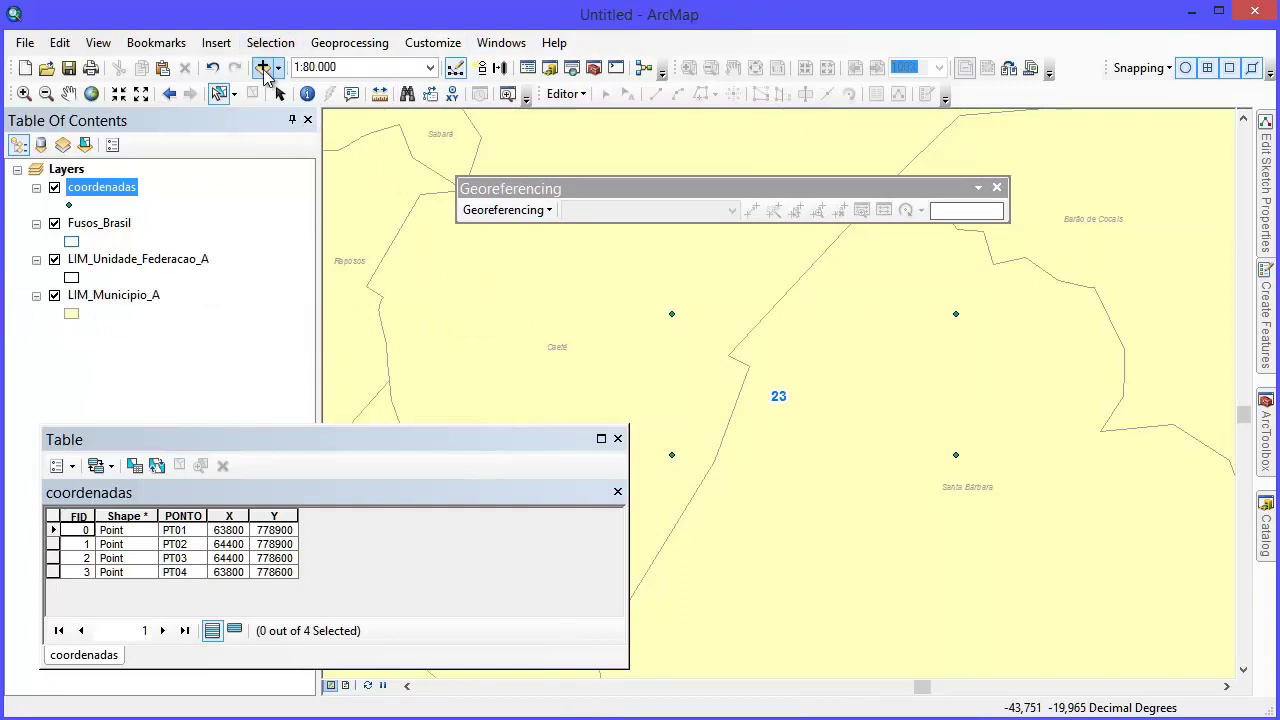
# Step: Add grade_raster.tif from the raster folder despite its missing spatial reference, and place its layer directly below coordenadas
pyautogui.click(264, 68)
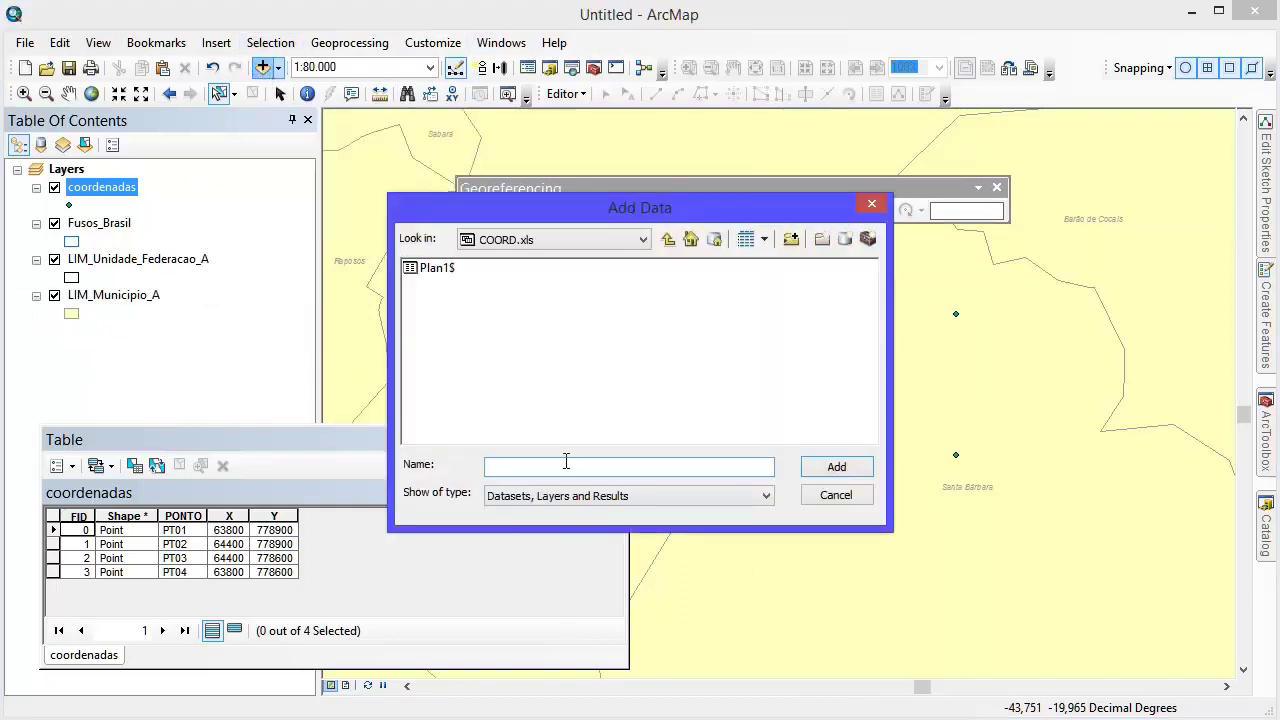
pyautogui.click(668, 240)
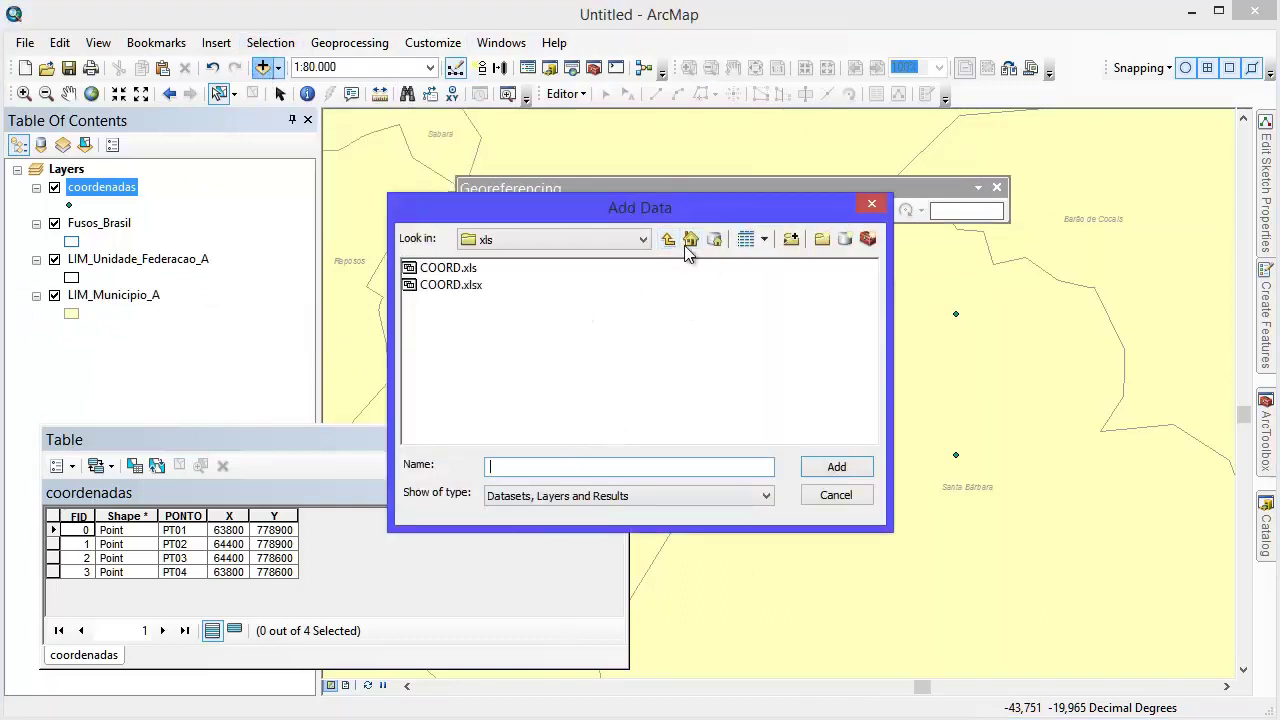
pyautogui.click(668, 240)
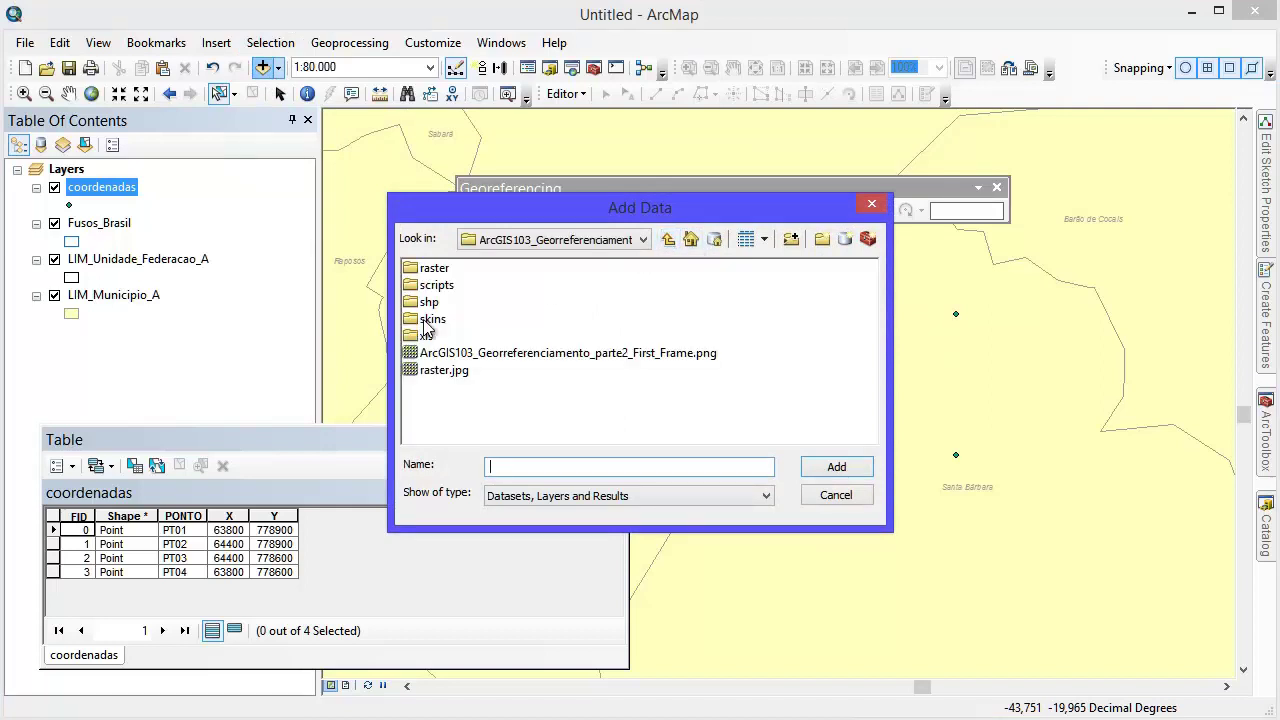
pyautogui.doubleClick(440, 272)
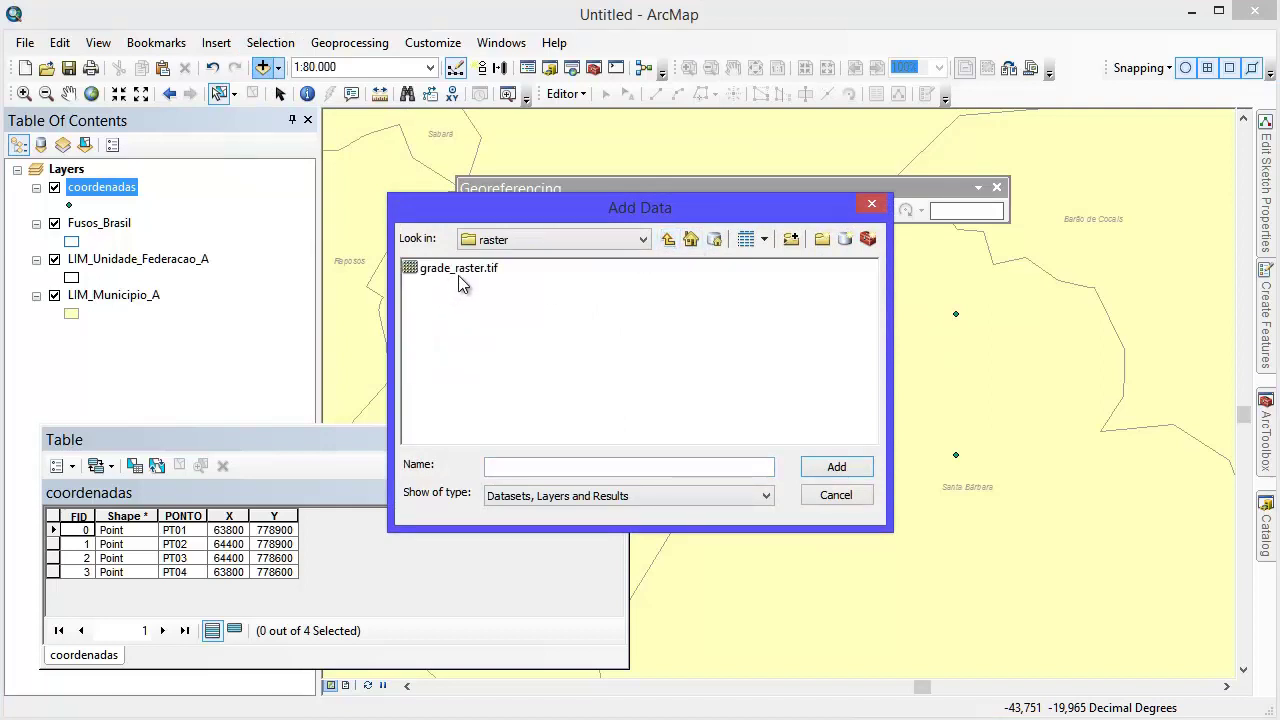
pyautogui.click(458, 270)
pyautogui.click(836, 470)
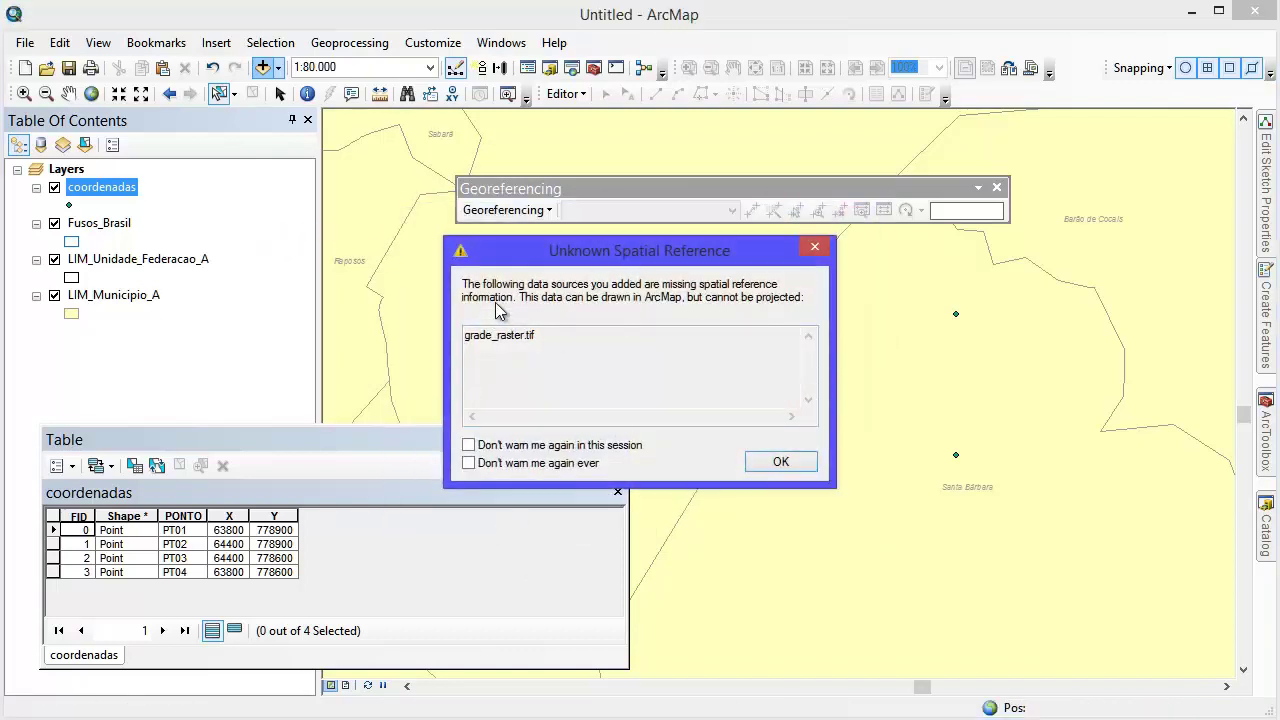
pyautogui.click(777, 461)
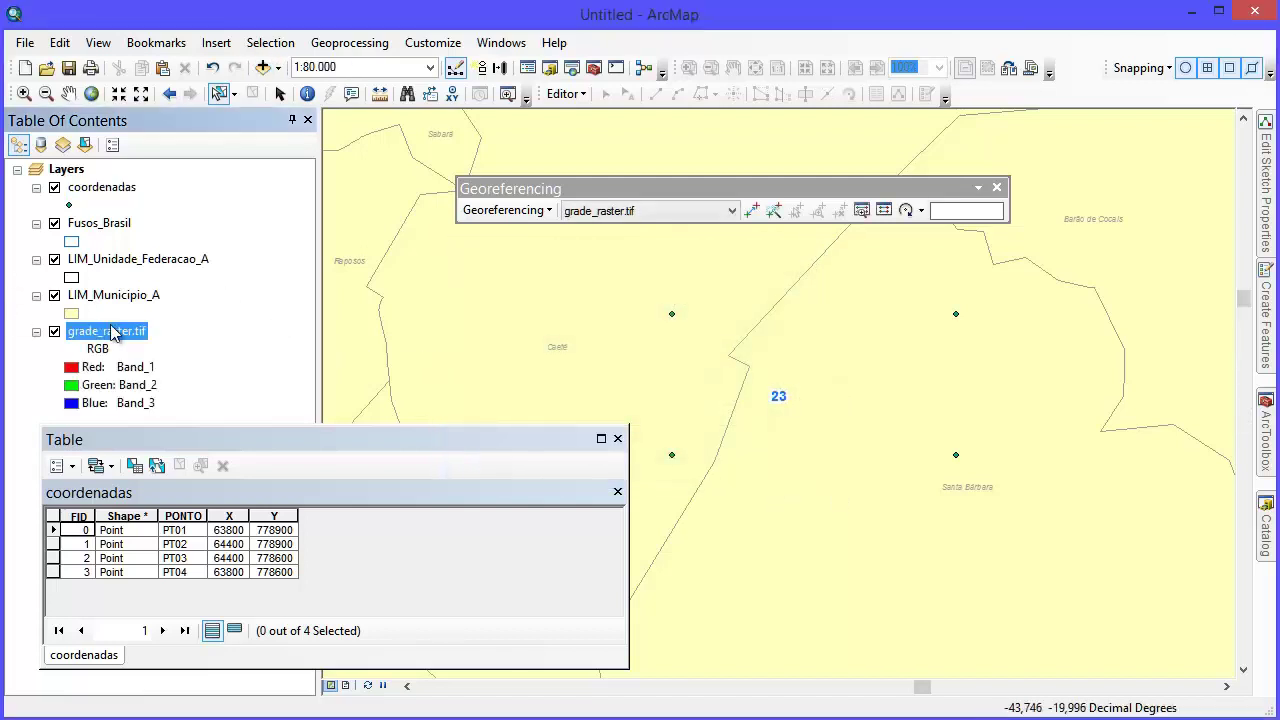
pyautogui.moveTo(113, 334); pyautogui.dragTo(158, 208)
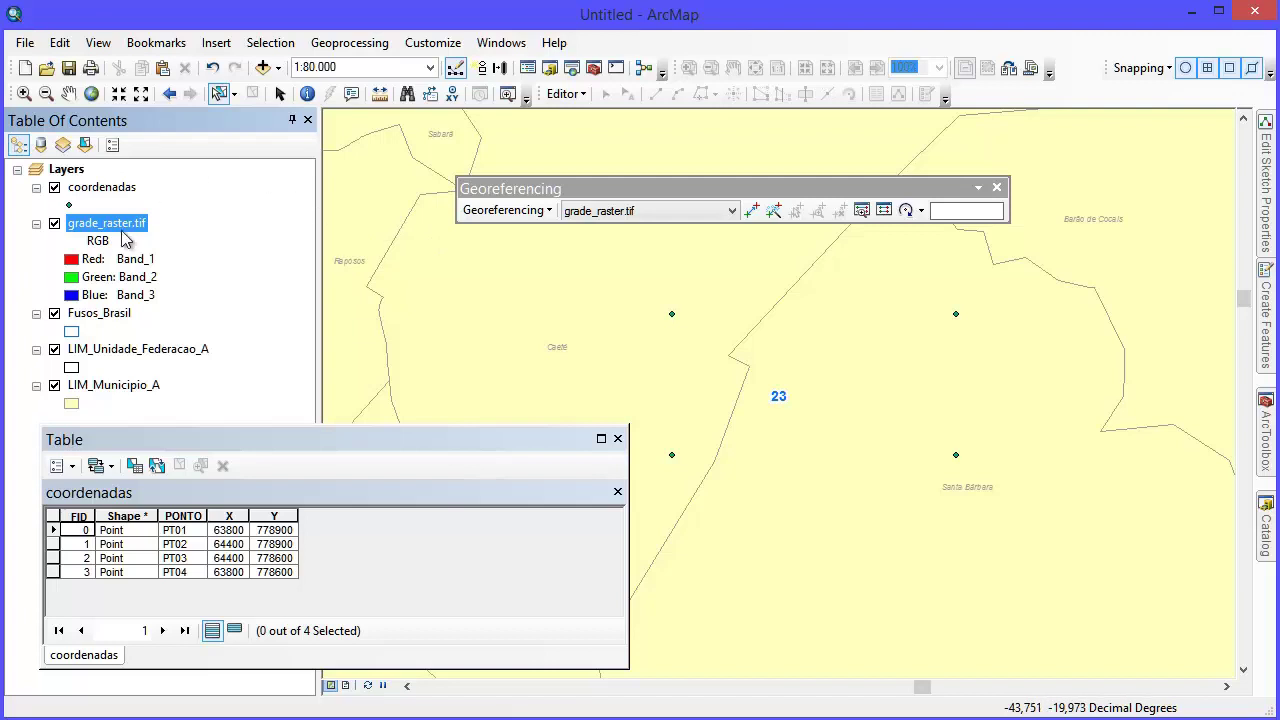
# Step: Highlight points PT01 to PT03 one by one from the coordenadas table, ending with only PT01 selected
pyautogui.rightClick(113, 229)
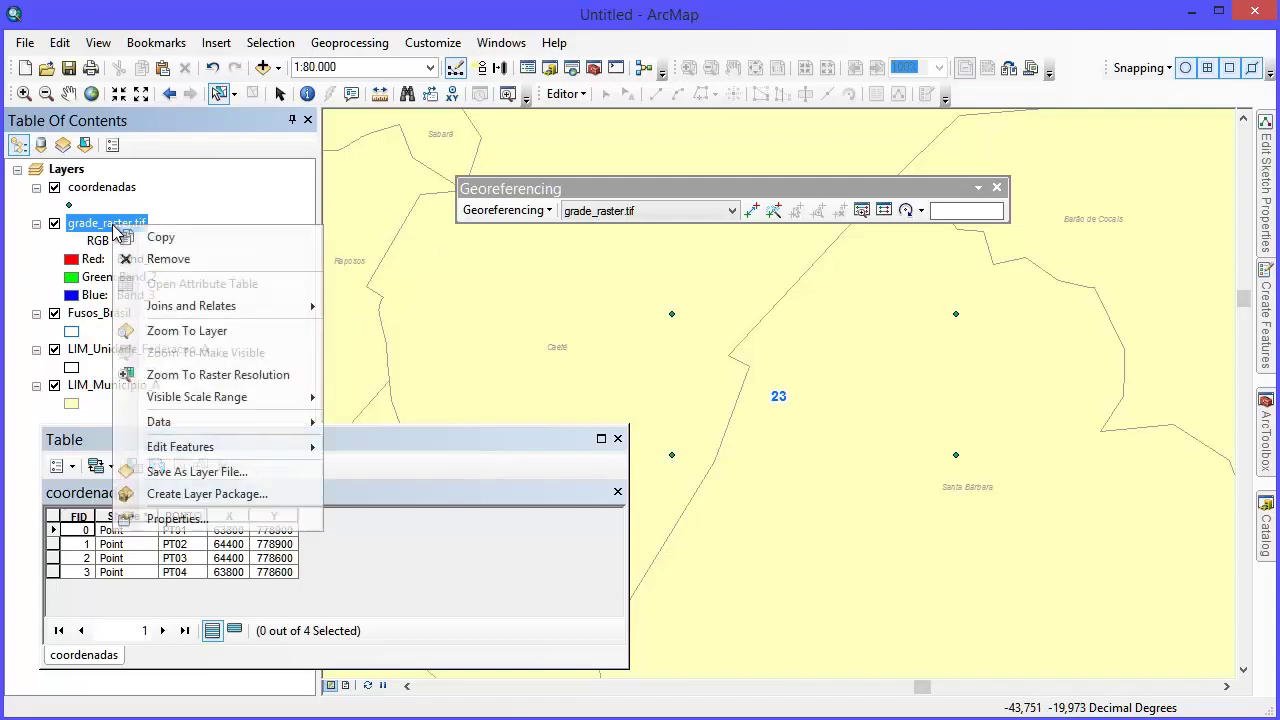
pyautogui.click(58, 531)
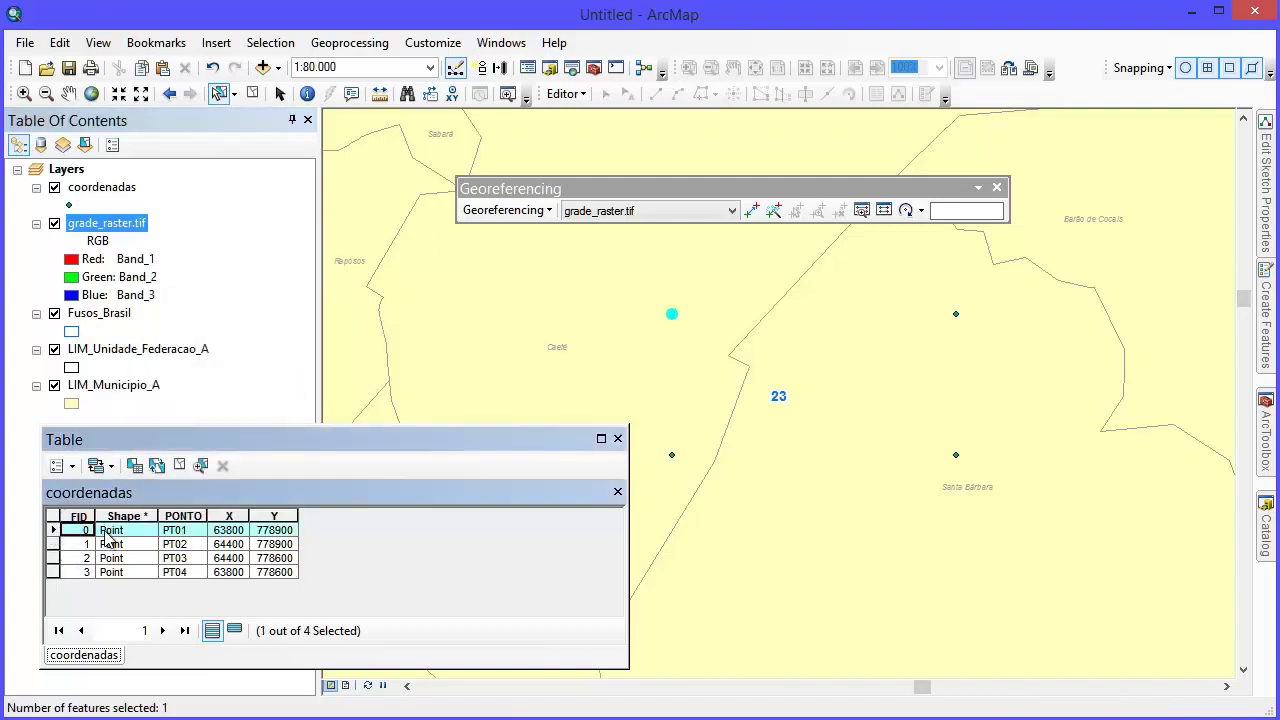
pyautogui.click(50, 547)
pyautogui.click(50, 559)
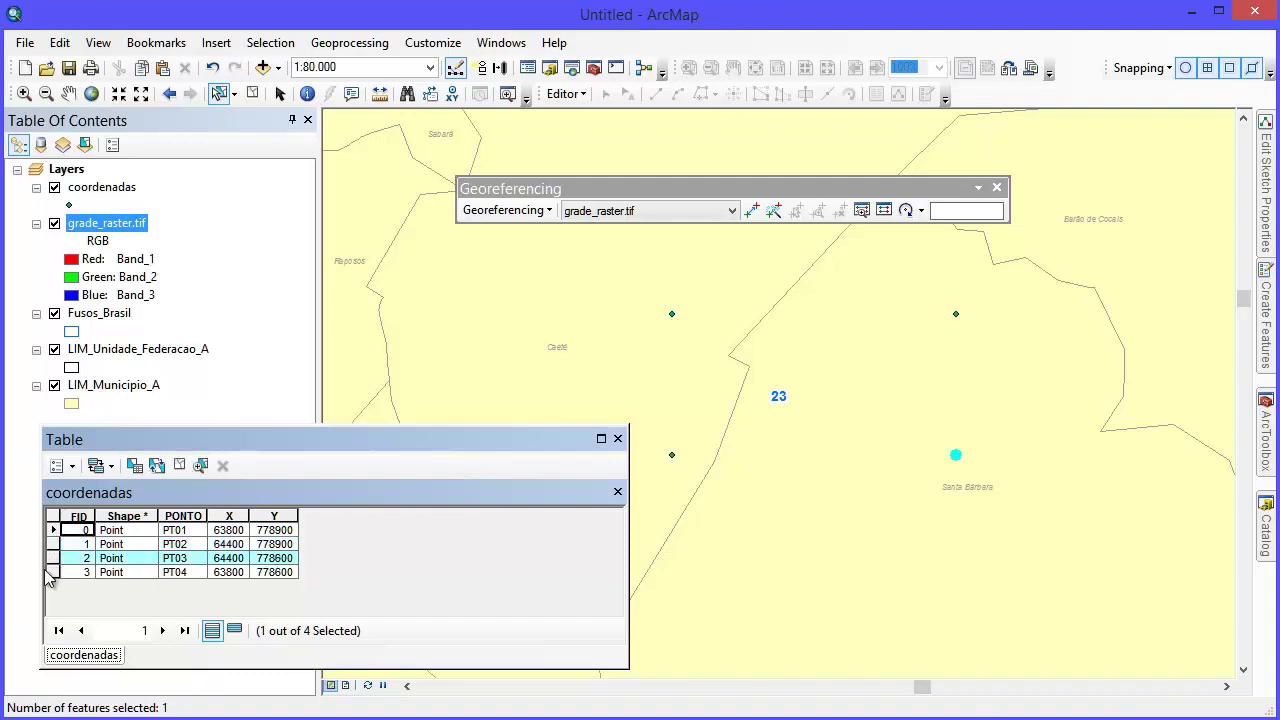
pyautogui.click(53, 531)
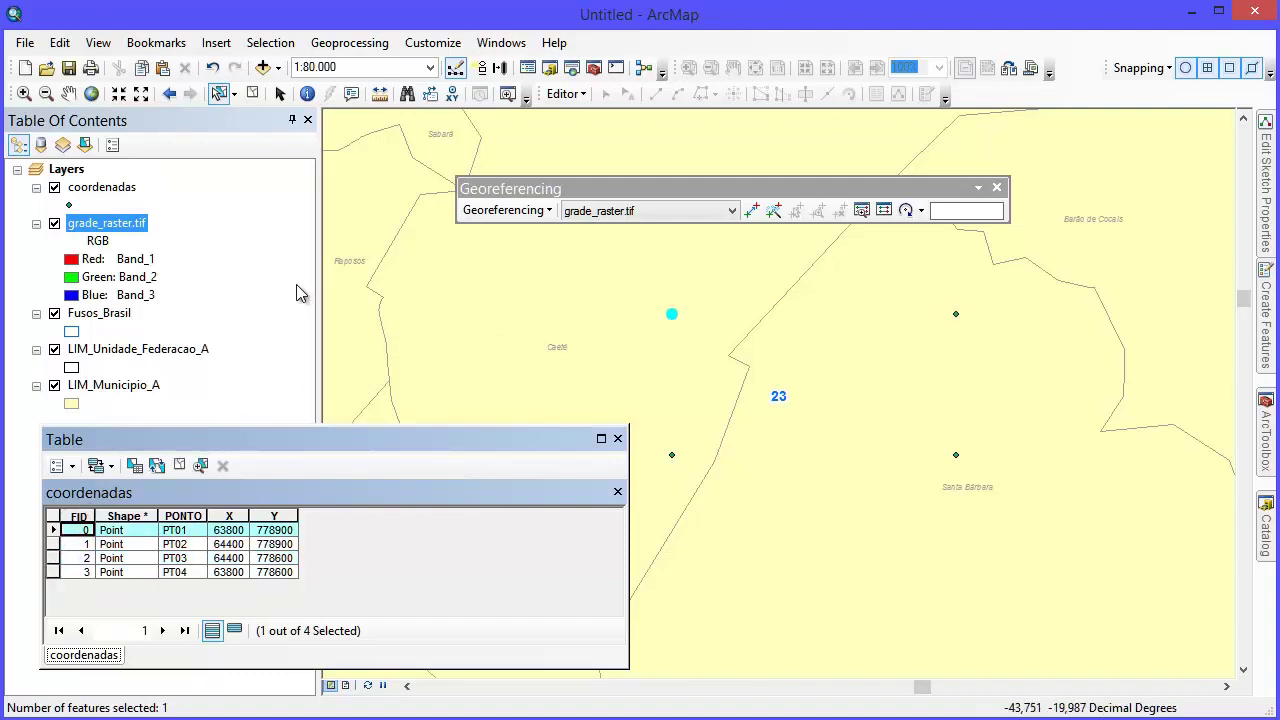
# Step: Add the first control point, linking the upper-left grid cross of grade_raster.tif to point PT01 of coordenadas
pyautogui.rightClick(130, 221)
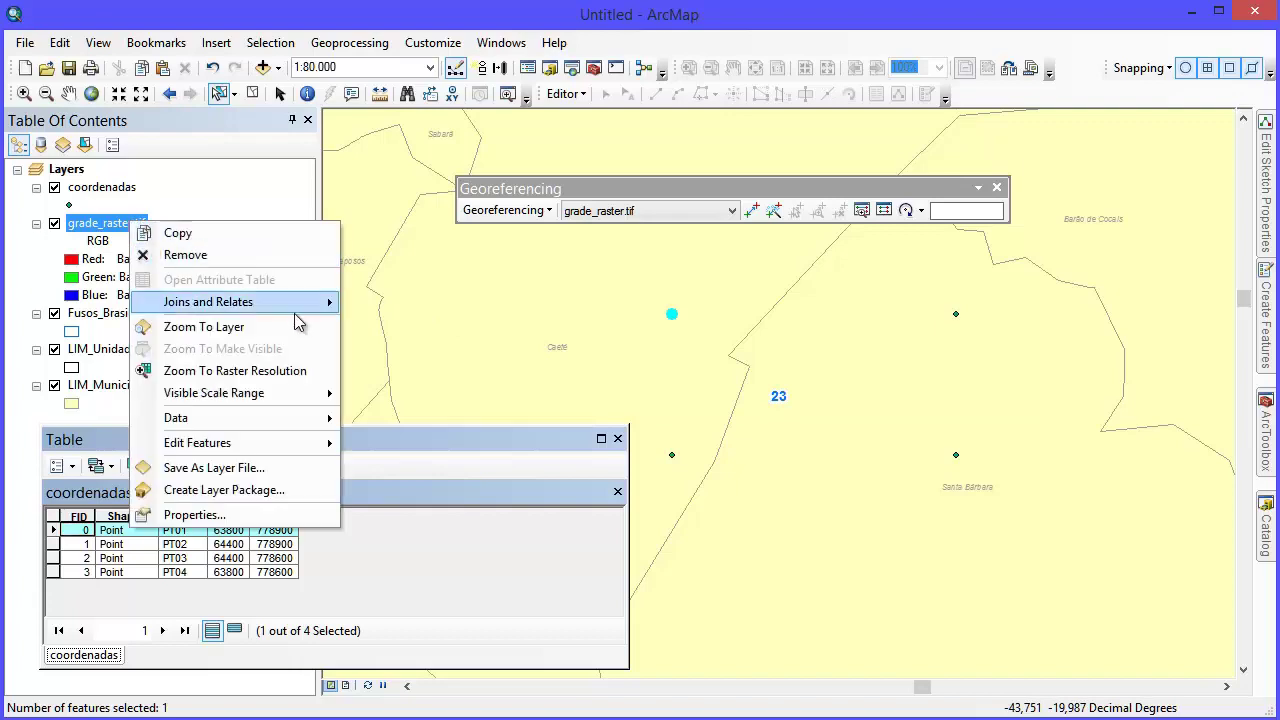
pyautogui.click(296, 328)
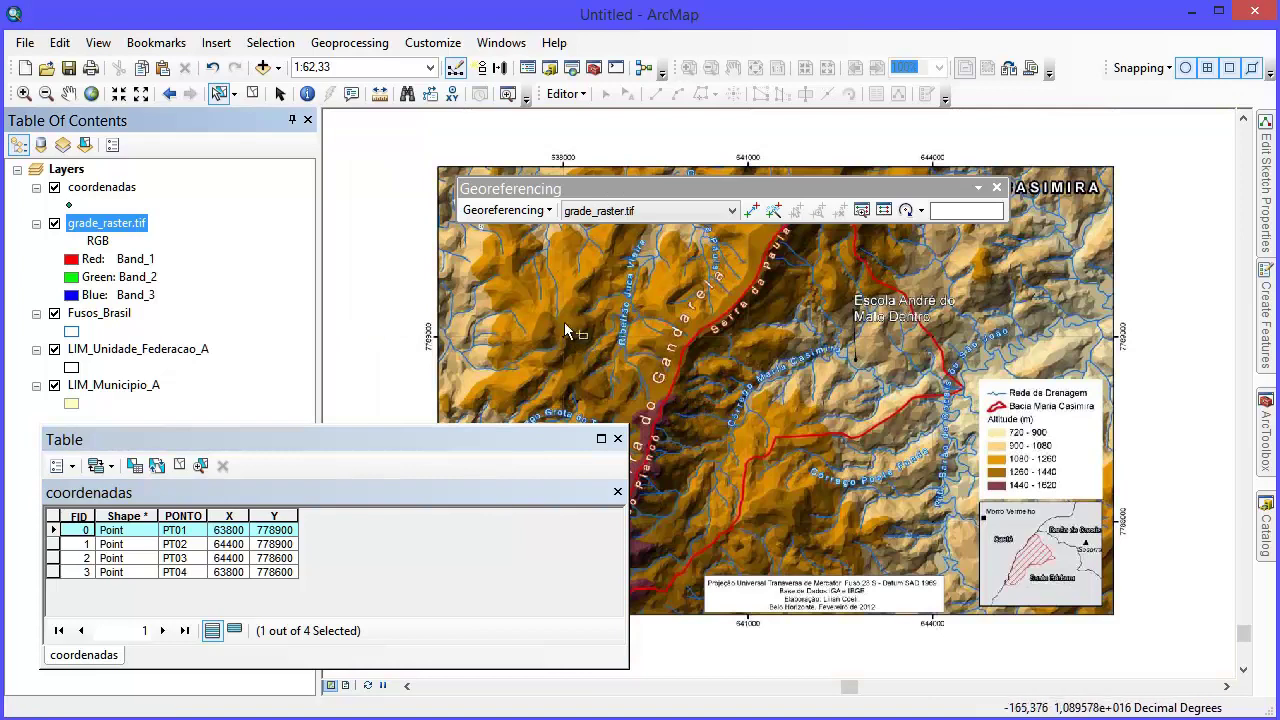
pyautogui.click(24, 93)
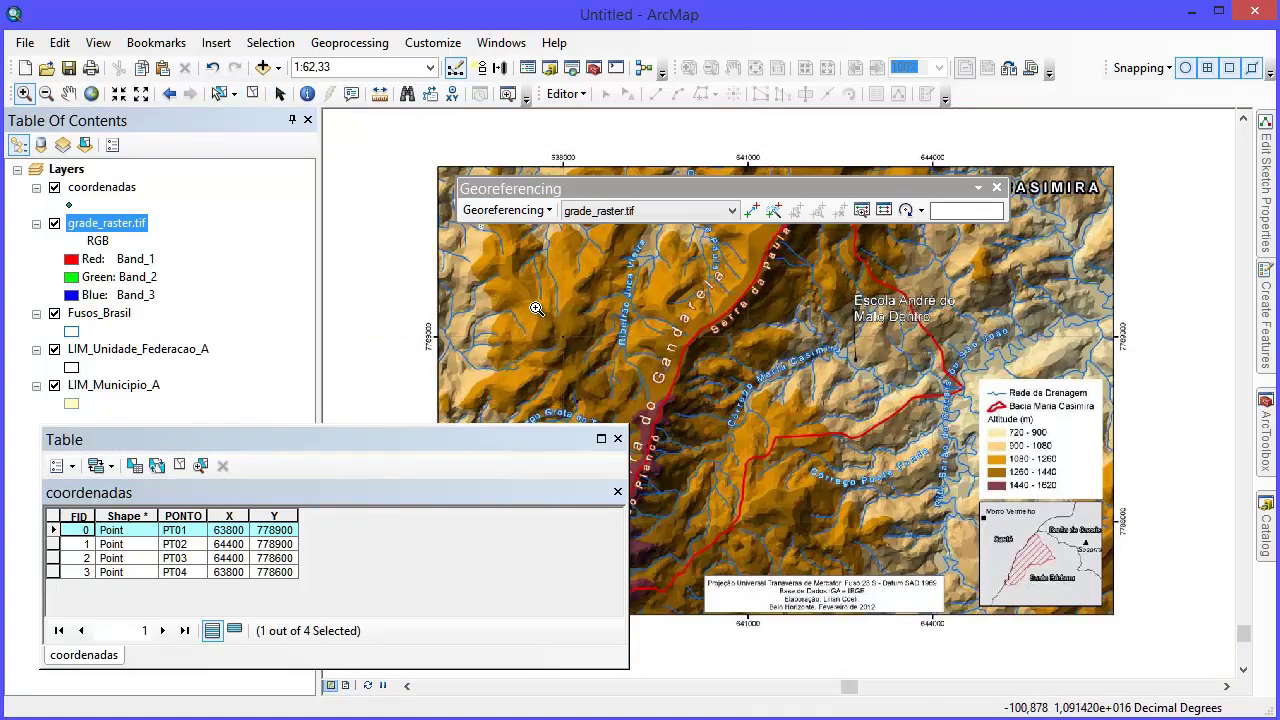
pyautogui.moveTo(544, 306); pyautogui.dragTo(616, 384)
pyautogui.moveTo(716, 348); pyautogui.dragTo(812, 430)
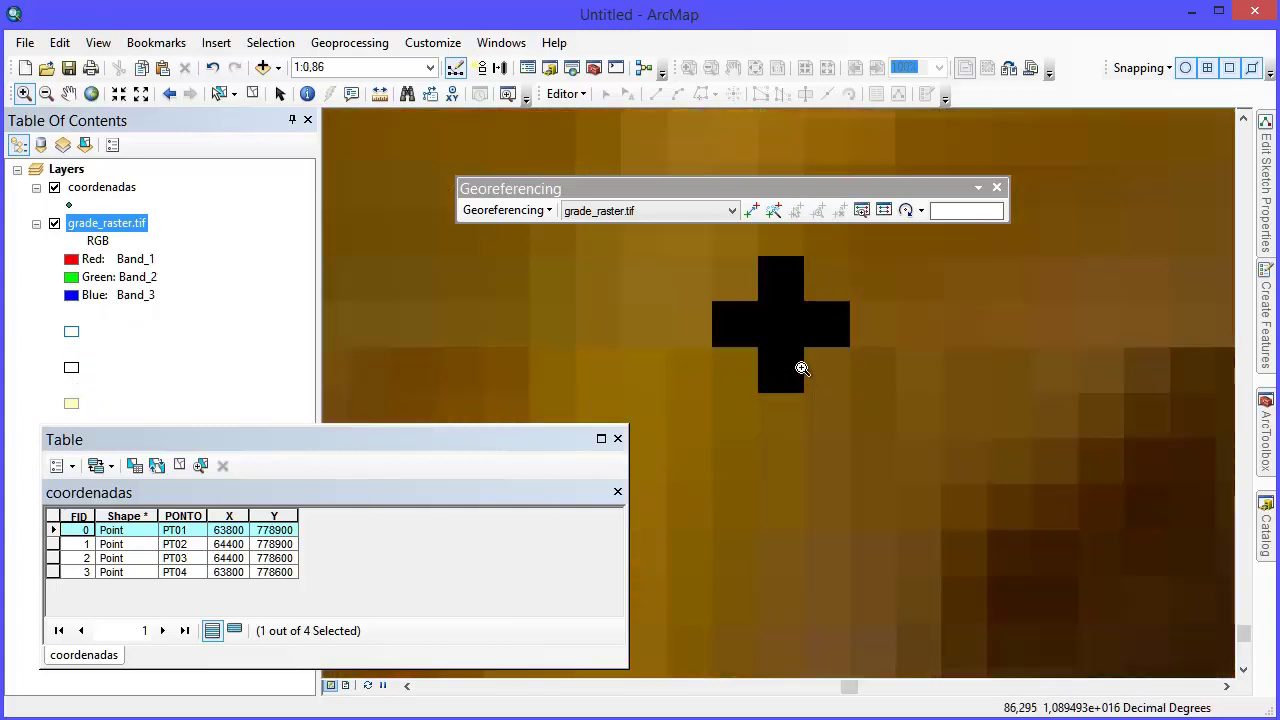
pyautogui.moveTo(737, 188); pyautogui.dragTo(762, 166)
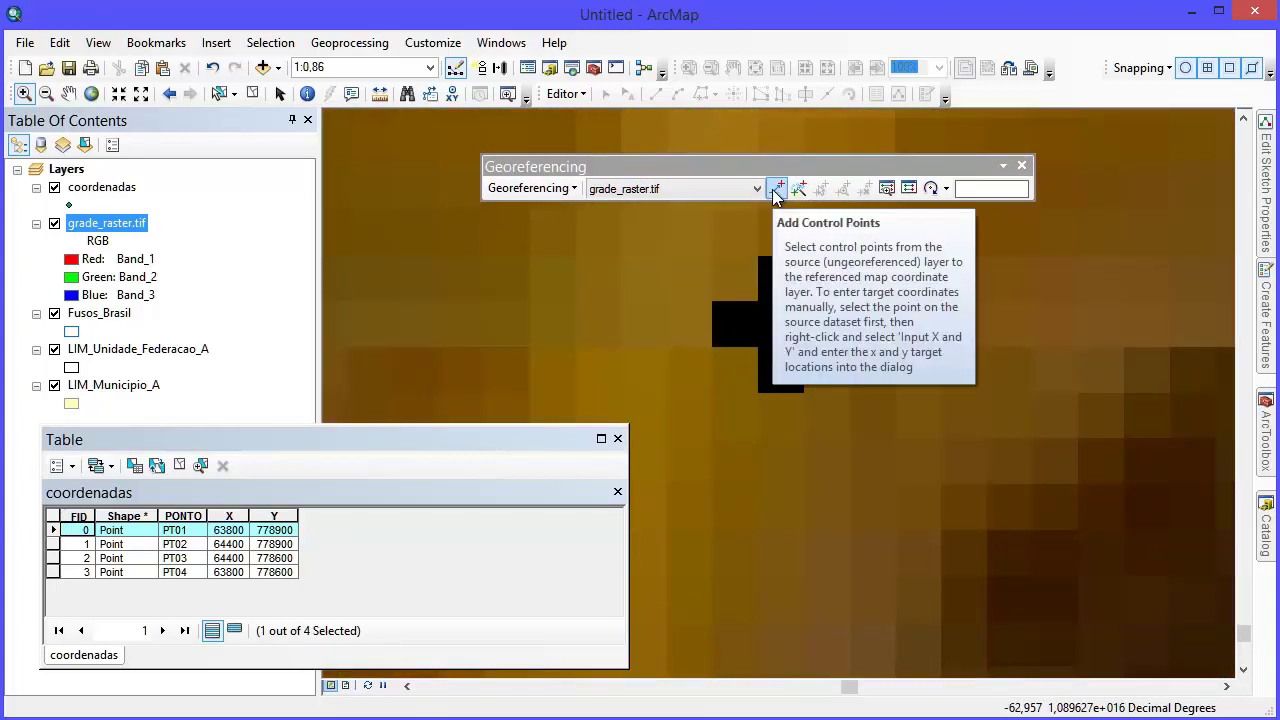
pyautogui.click(777, 189)
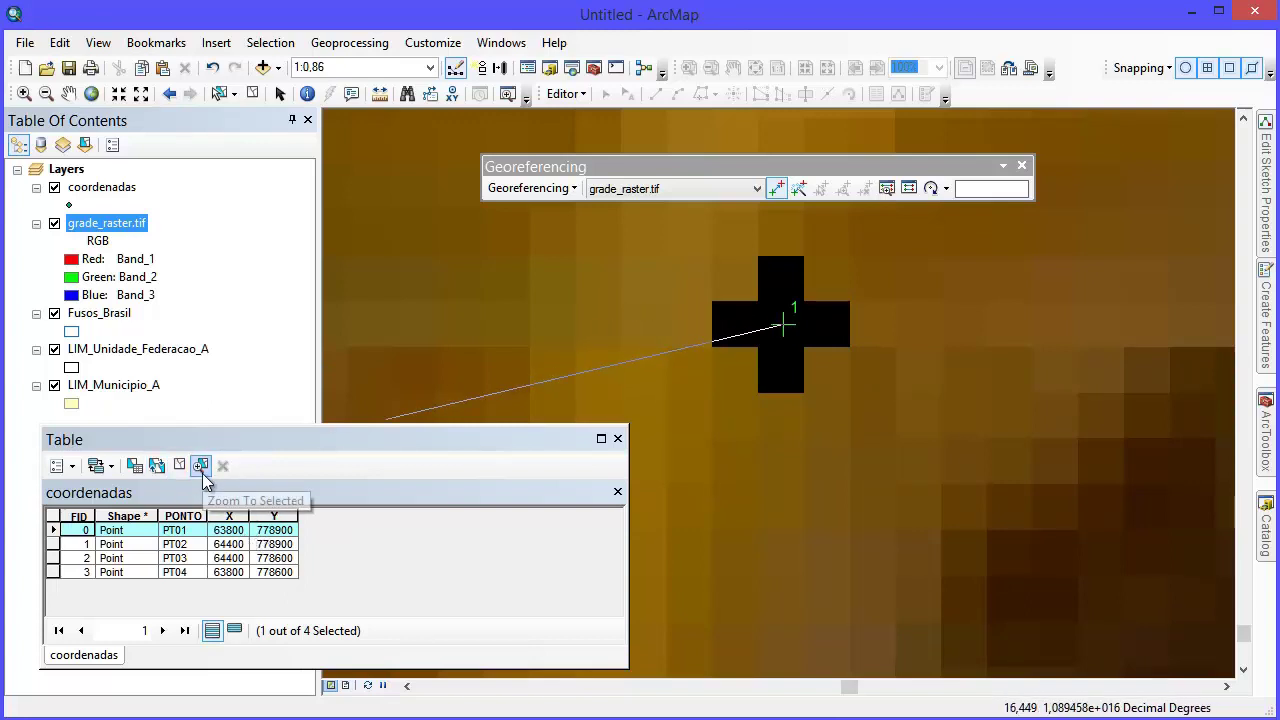
pyautogui.click(201, 466)
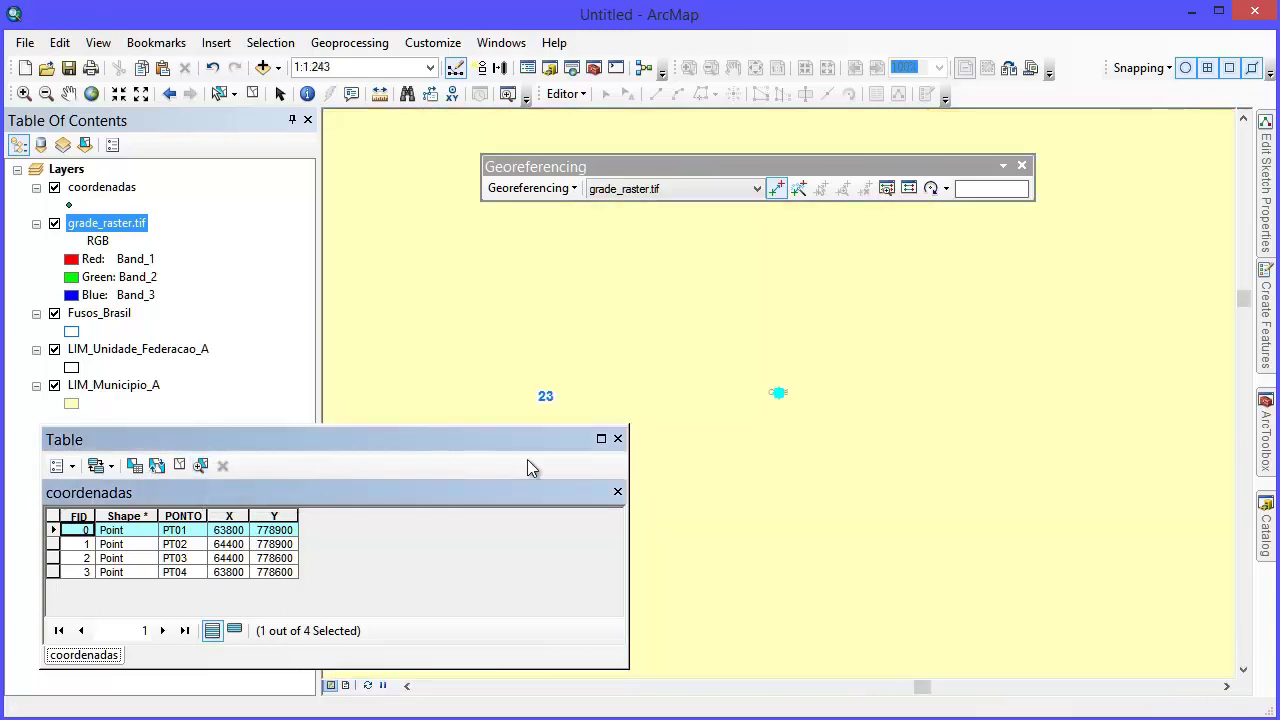
pyautogui.click(780, 393)
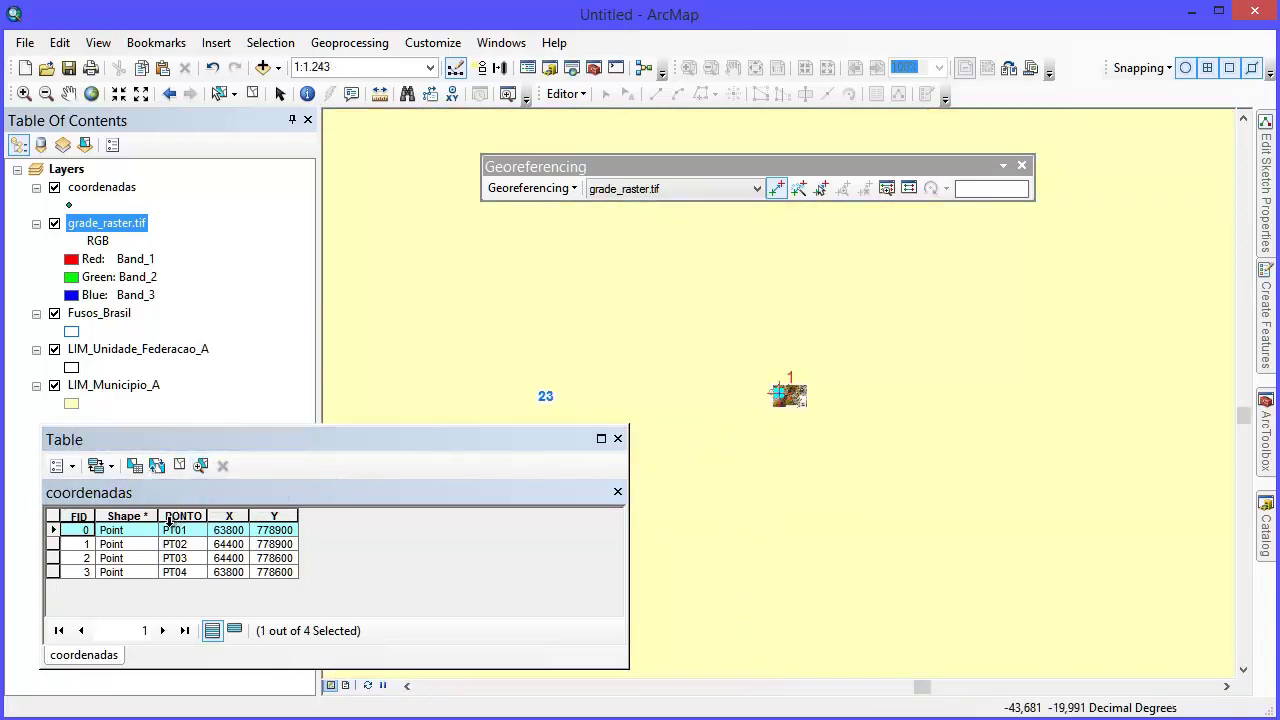
# Step: Select PT02 in the coordenadas table and add the second control point, linking the raster's upper-right grid cross to it
pyautogui.click(52, 544)
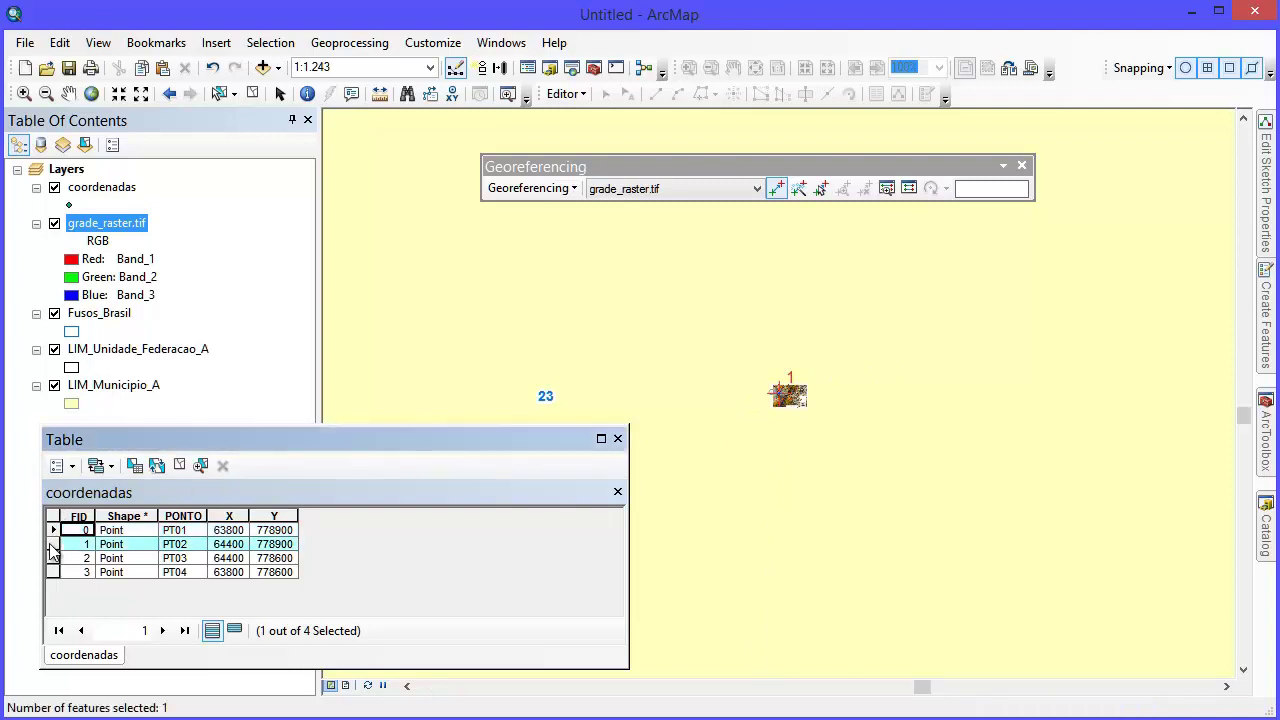
pyautogui.rightClick(125, 230)
pyautogui.click(205, 329)
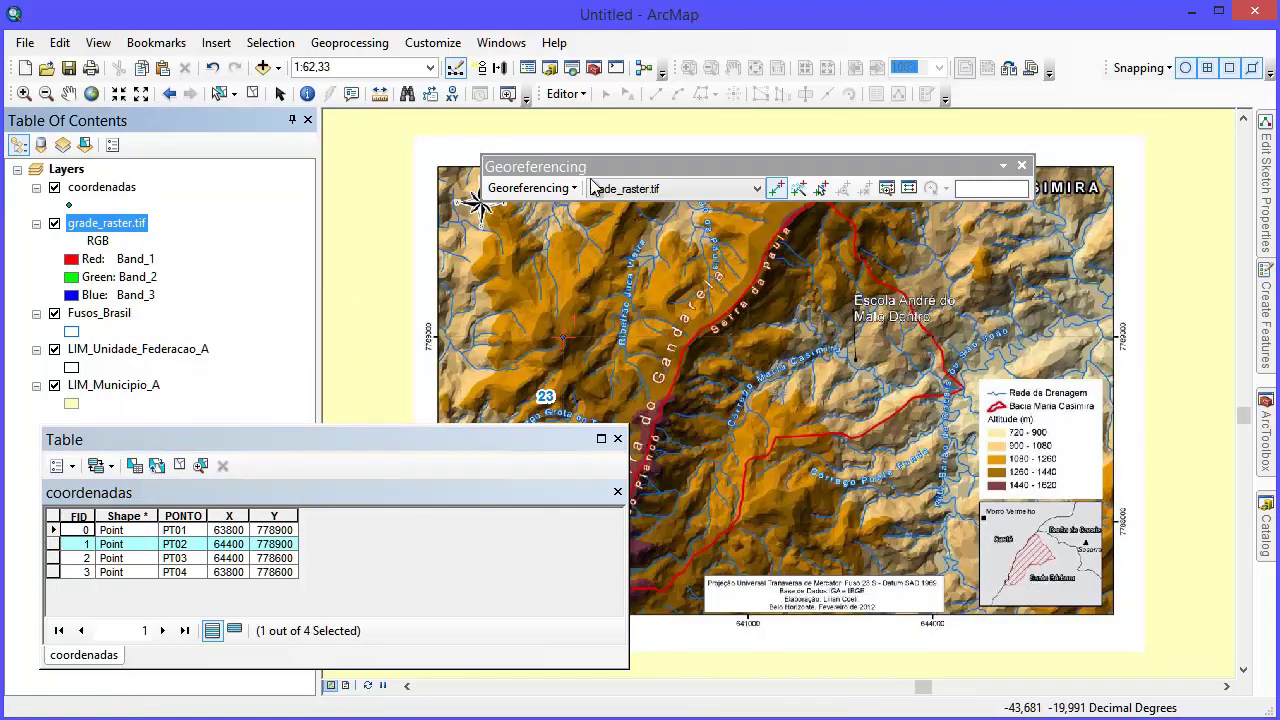
pyautogui.click(24, 93)
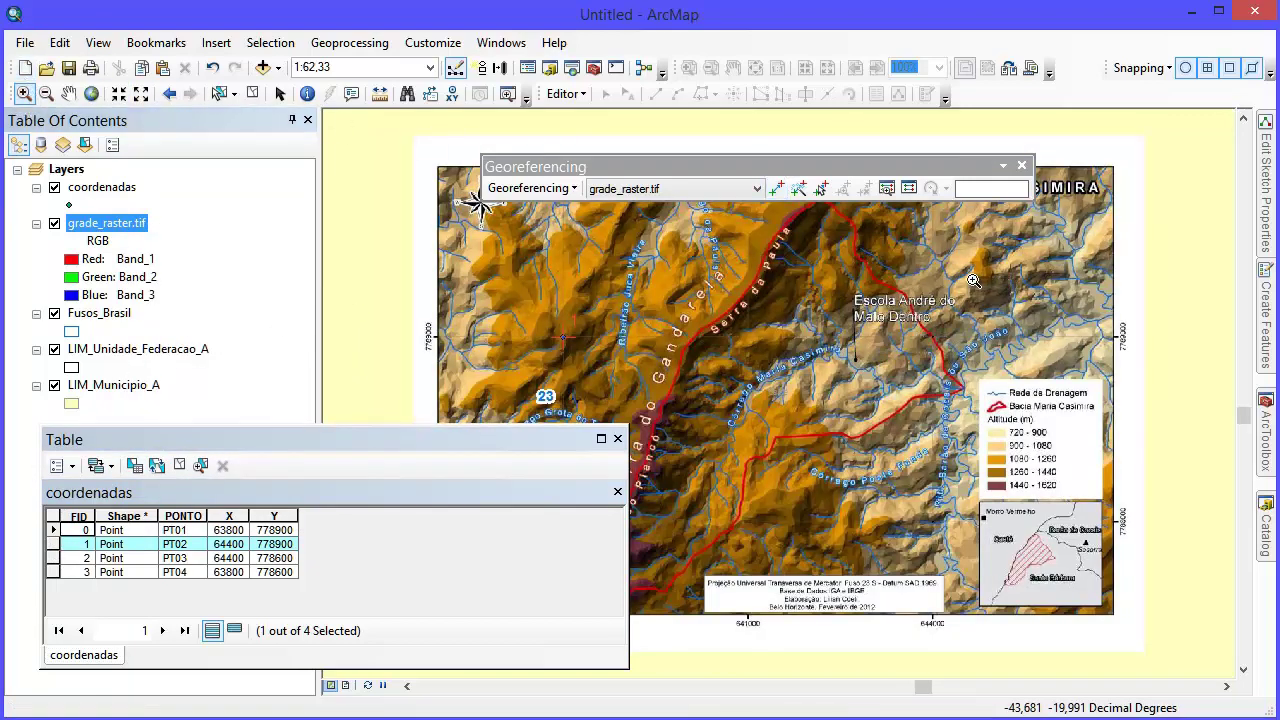
pyautogui.moveTo(973, 281); pyautogui.dragTo(1050, 431)
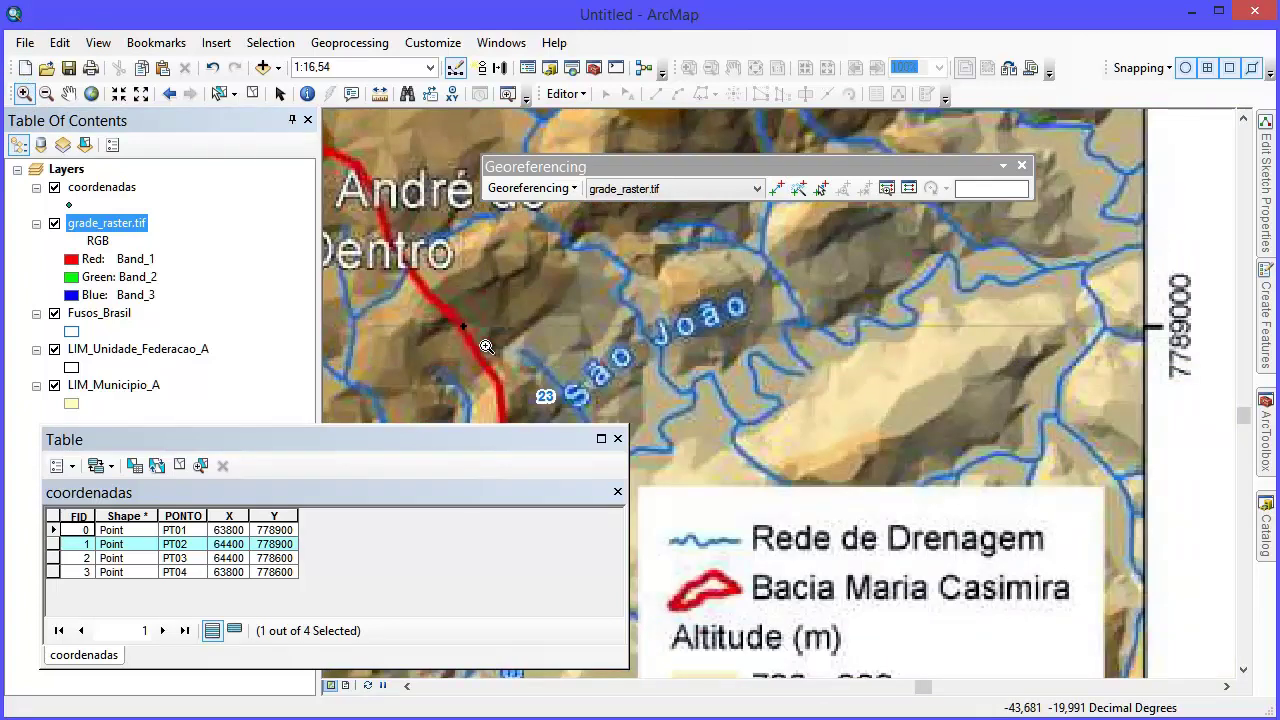
pyautogui.click(533, 364)
pyautogui.moveTo(548, 284); pyautogui.dragTo(772, 416)
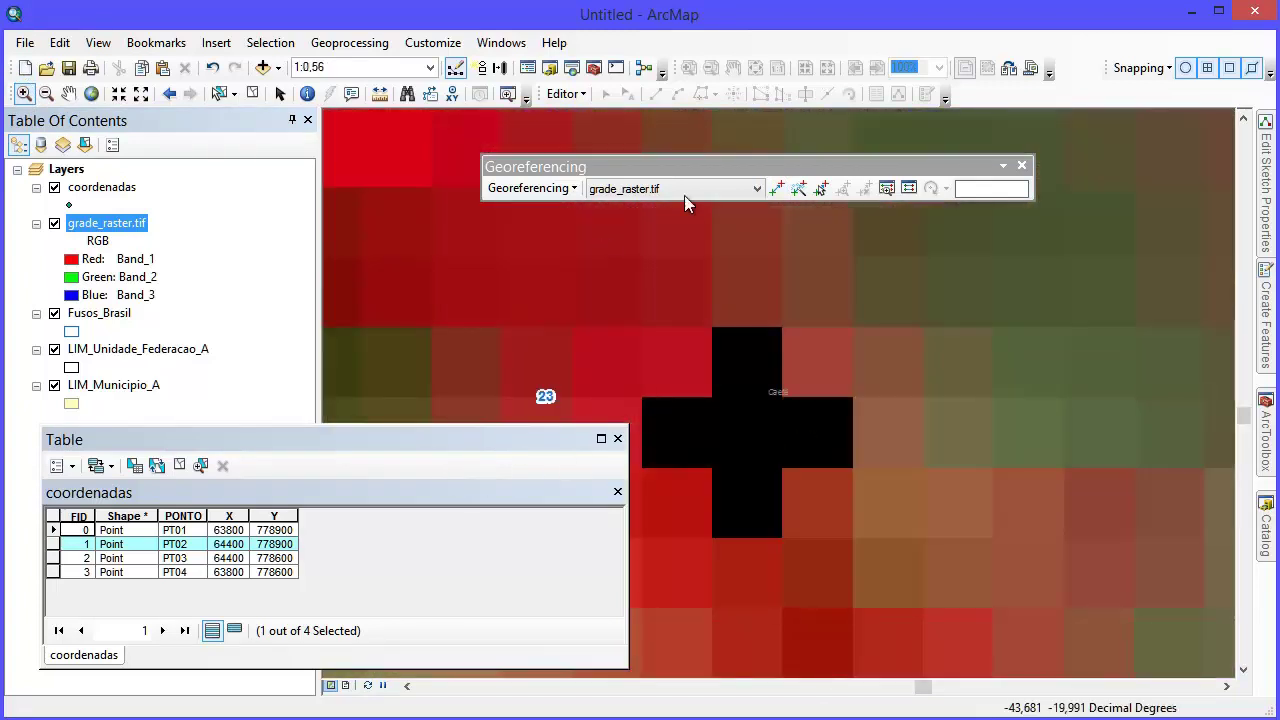
pyautogui.click(776, 188)
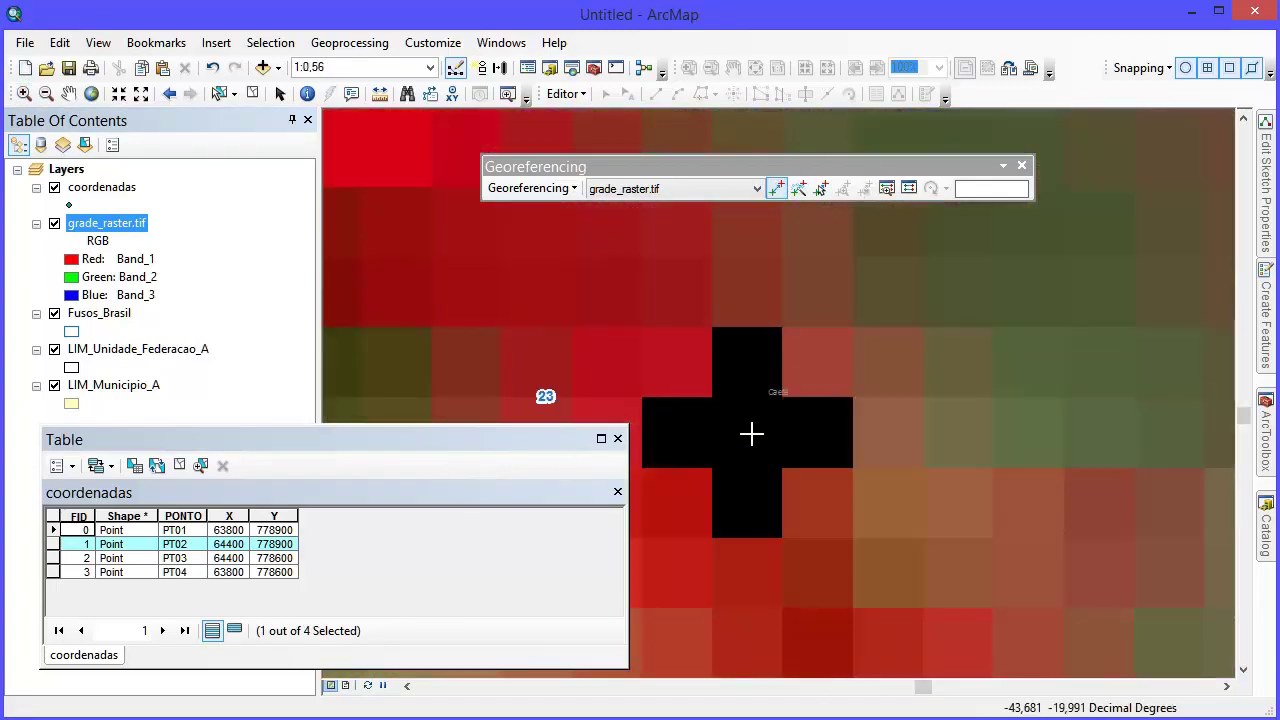
pyautogui.click(749, 433)
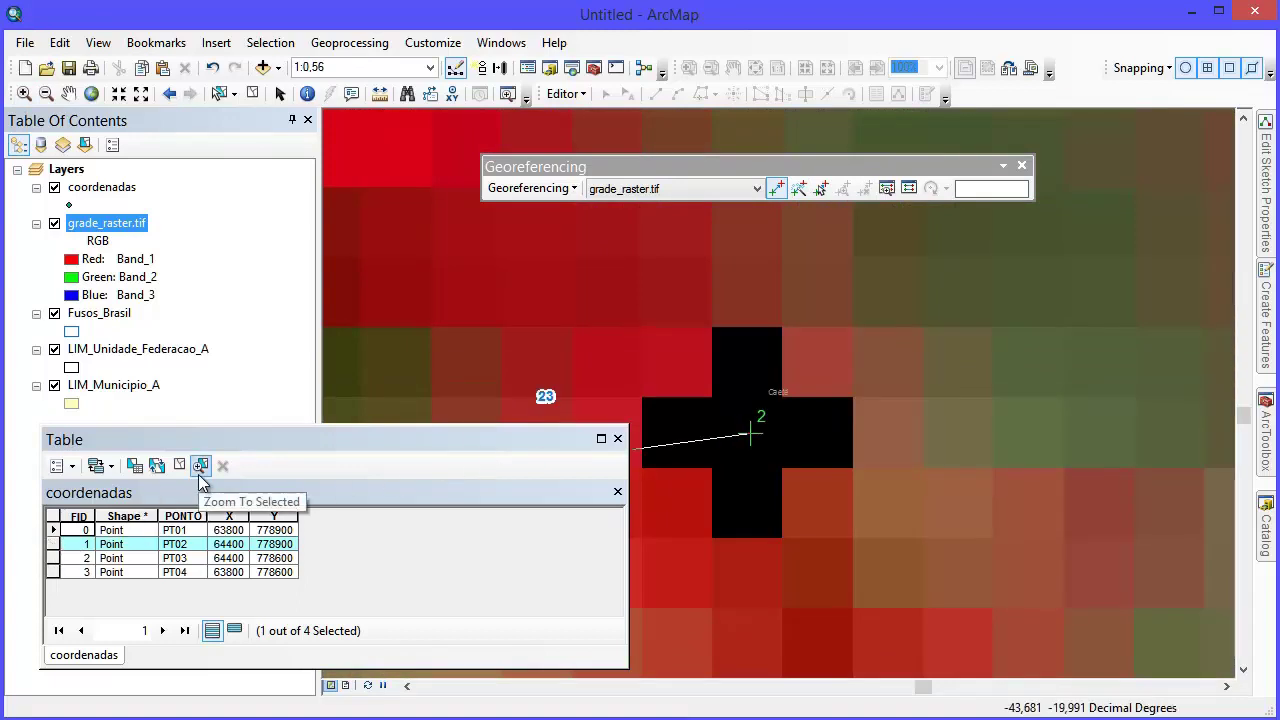
pyautogui.click(200, 468)
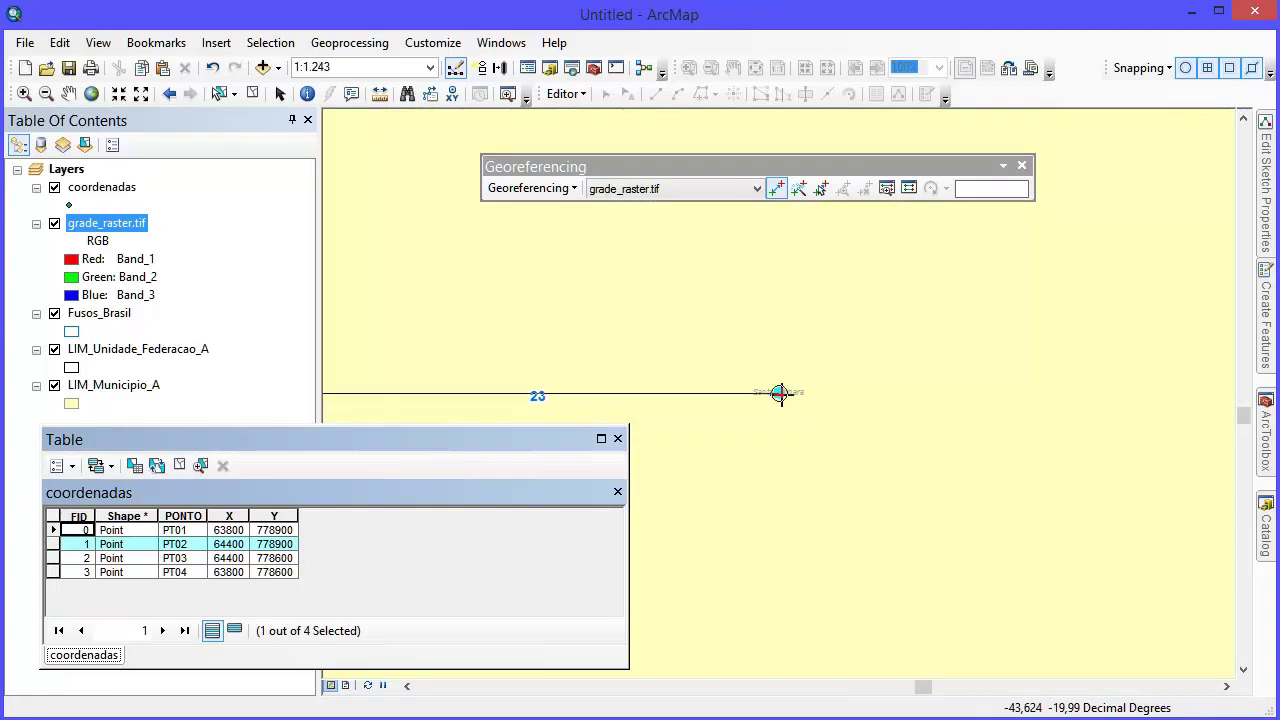
pyautogui.click(779, 393)
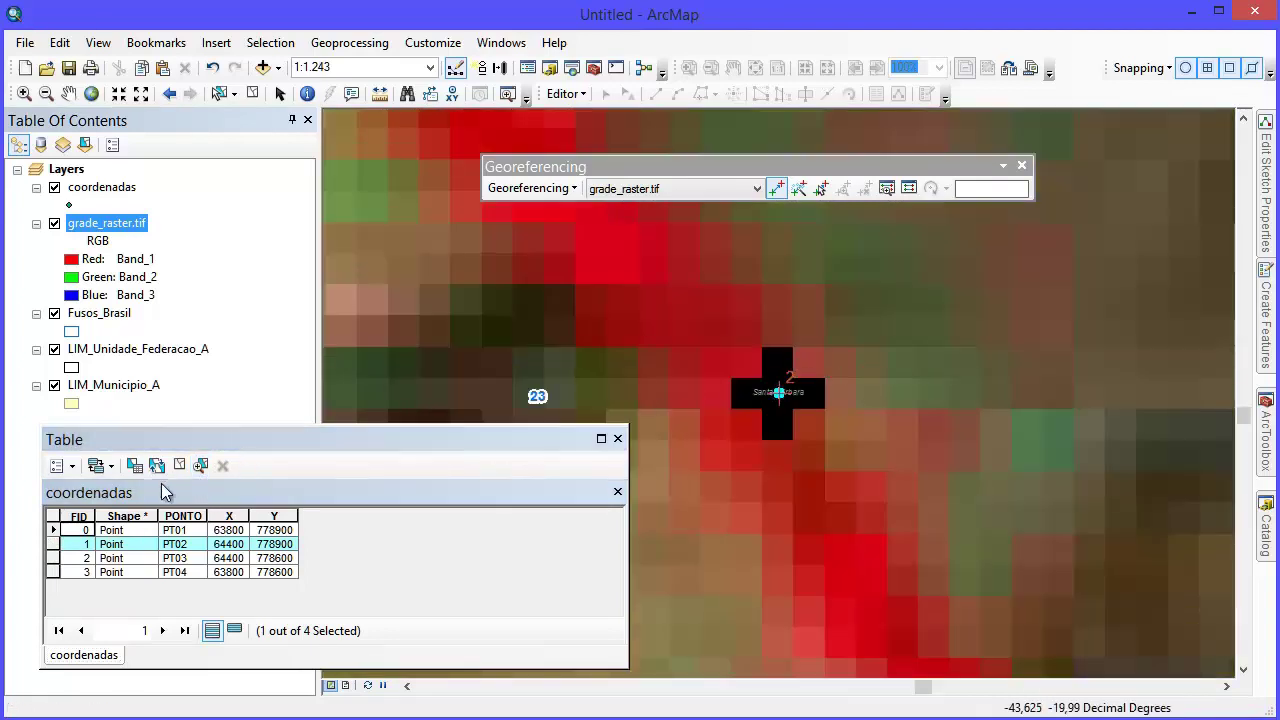
# Step: Select PT03 in the coordenadas table and add the third control point, linking the raster's lower-right grid cross to it
pyautogui.click(52, 558)
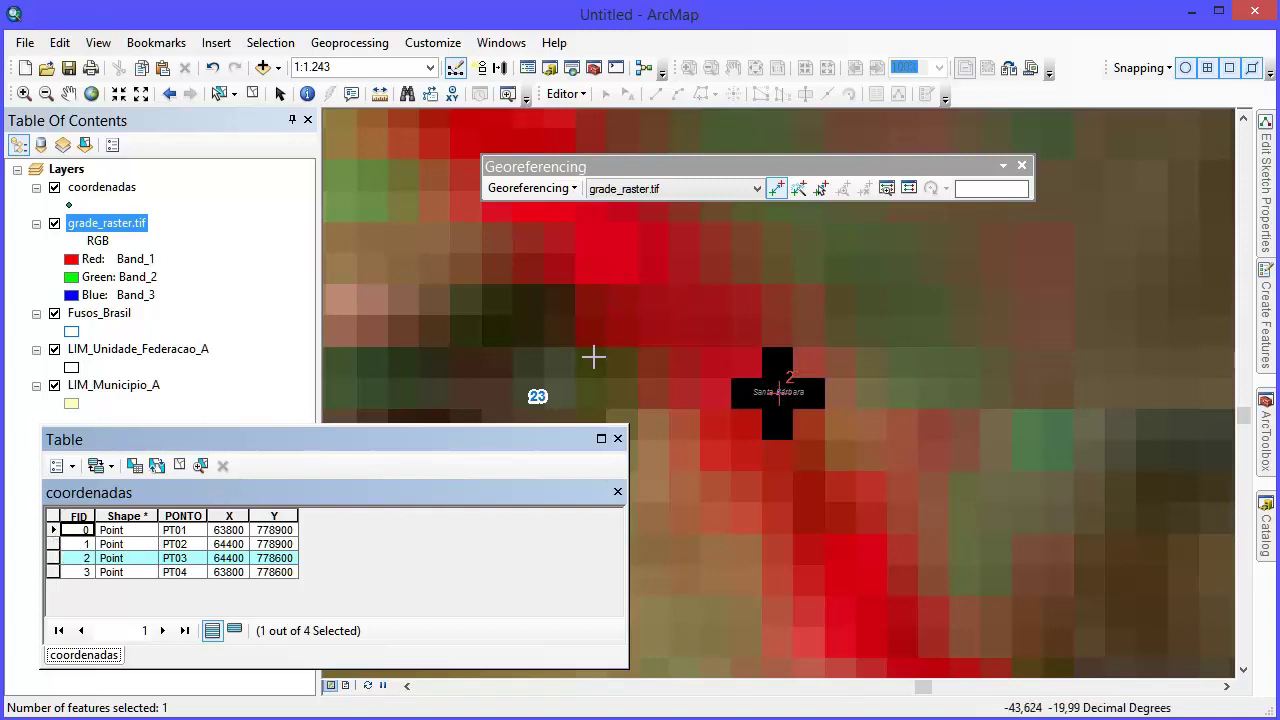
pyautogui.rightClick(140, 238)
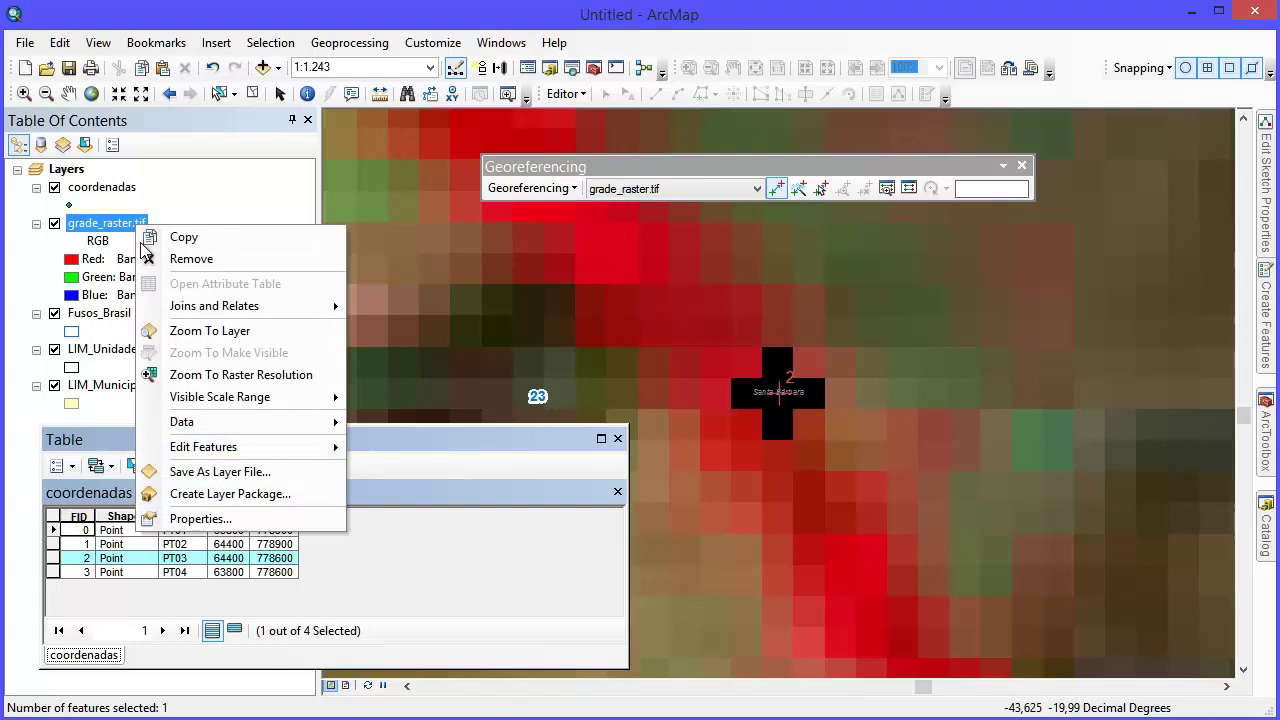
pyautogui.click(220, 330)
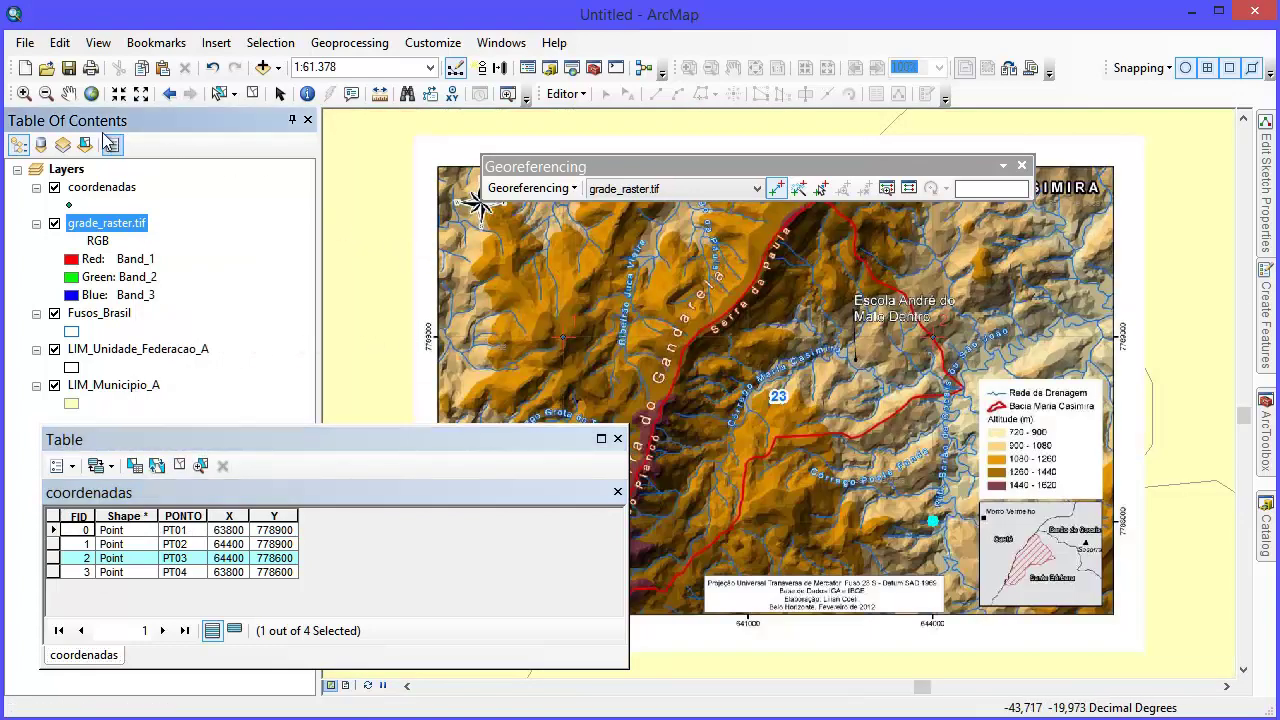
pyautogui.click(24, 93)
pyautogui.moveTo(885, 483); pyautogui.dragTo(974, 560)
pyautogui.moveTo(806, 384); pyautogui.dragTo(866, 446)
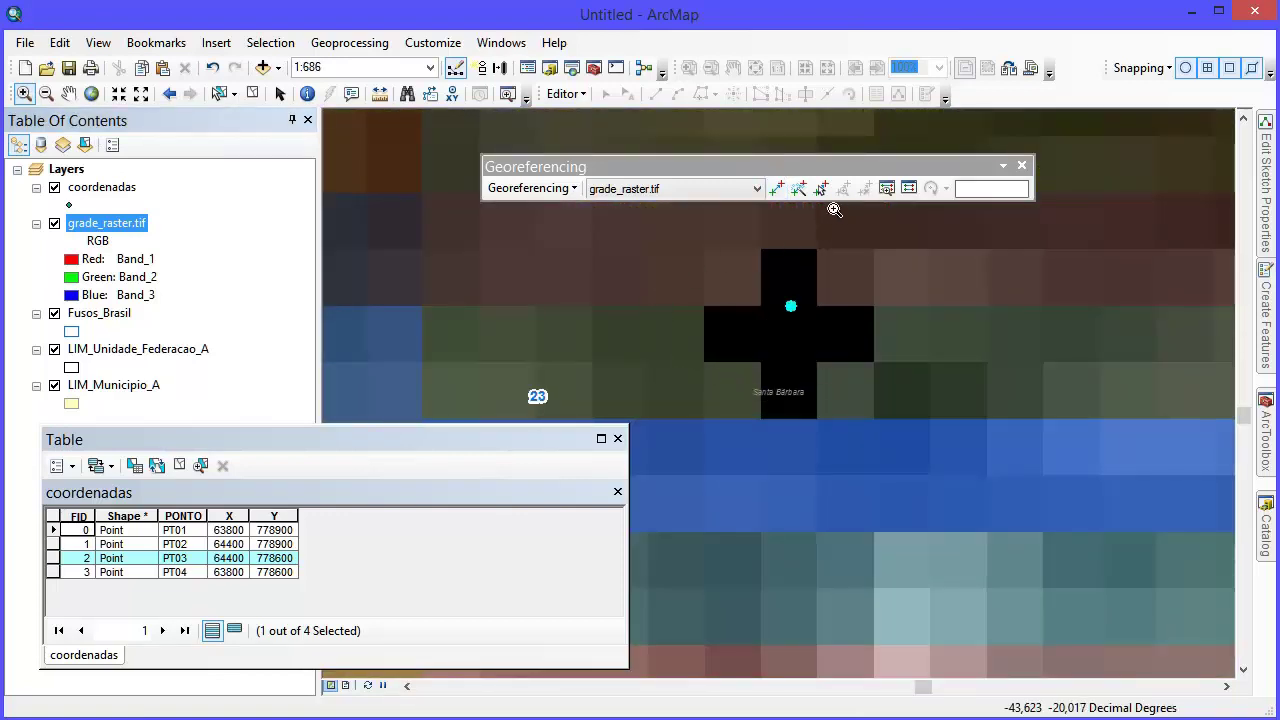
pyautogui.click(777, 189)
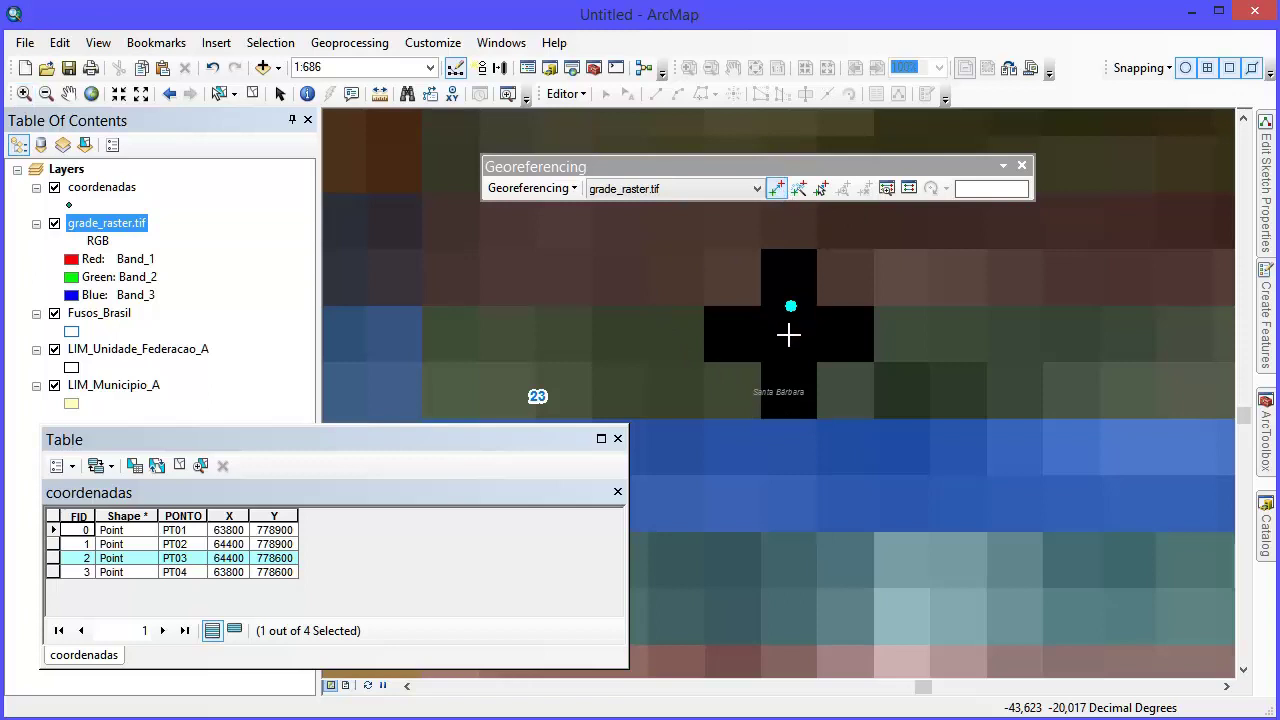
pyautogui.click(789, 334)
pyautogui.click(792, 306)
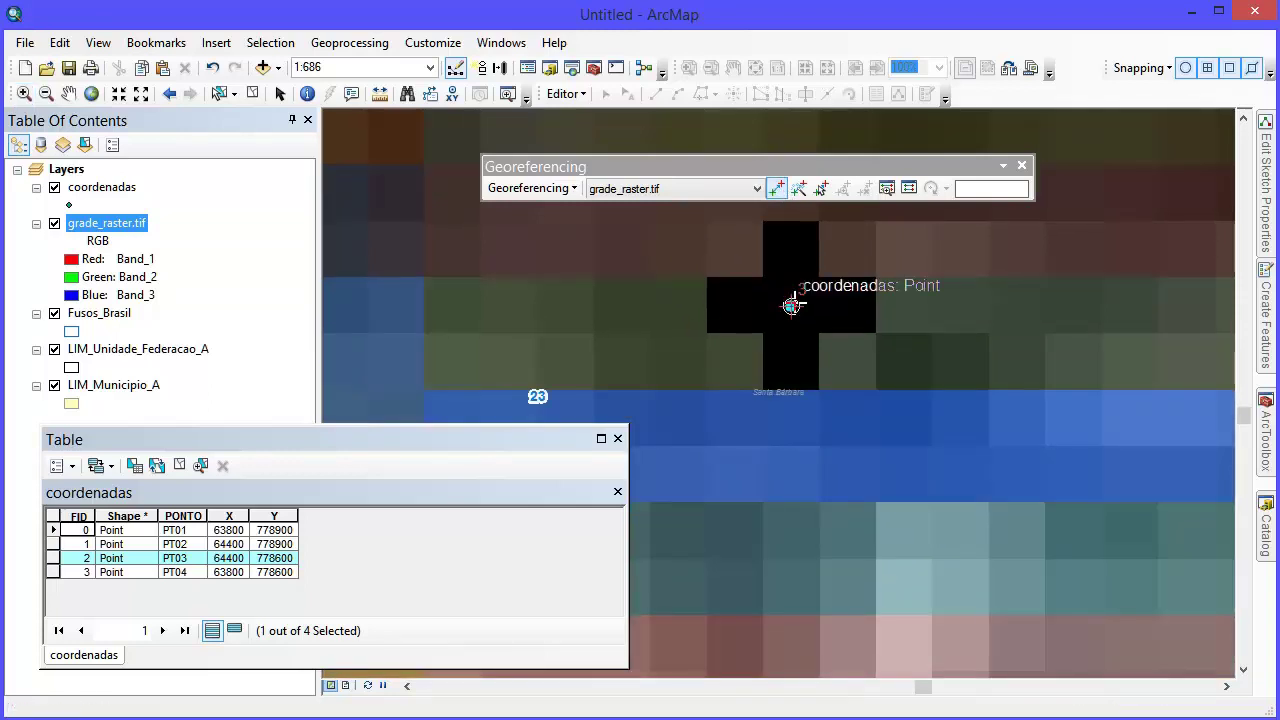
# Step: Select PT04 in the coordenadas table and add the fourth control point, linking the raster's lower-left grid cross to it
pyautogui.click(57, 574)
pyautogui.rightClick(125, 223)
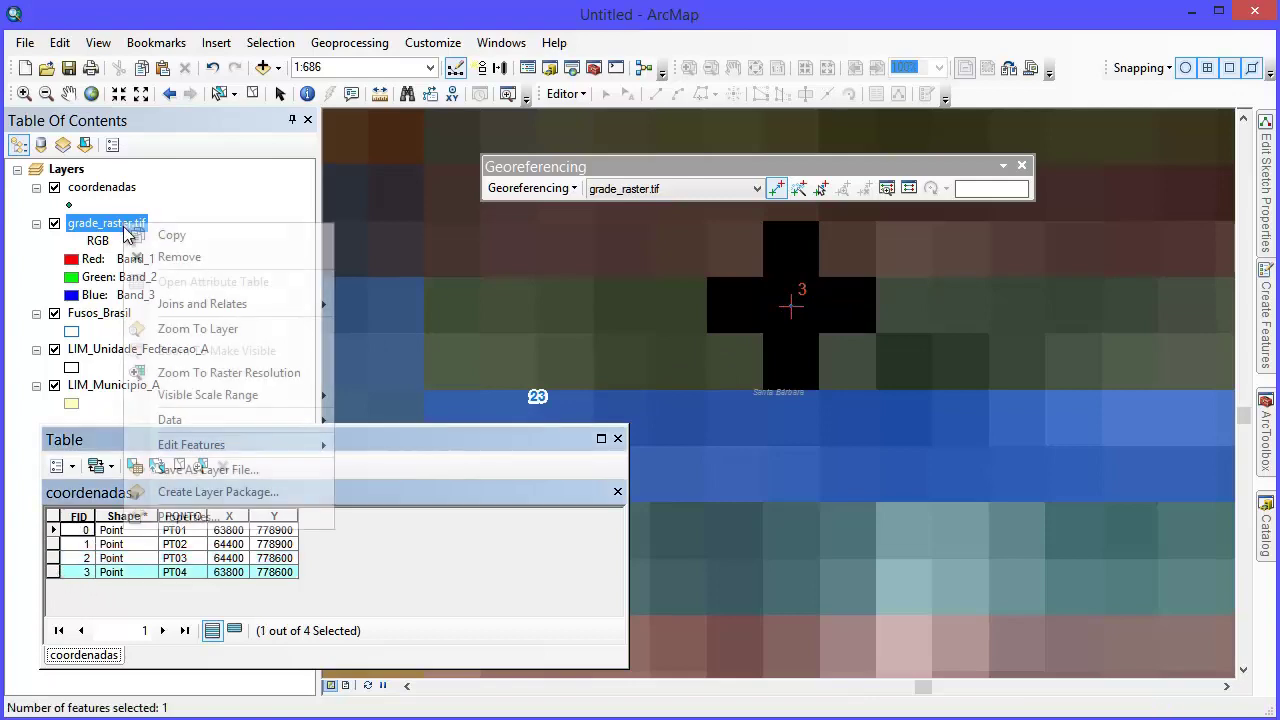
pyautogui.click(205, 328)
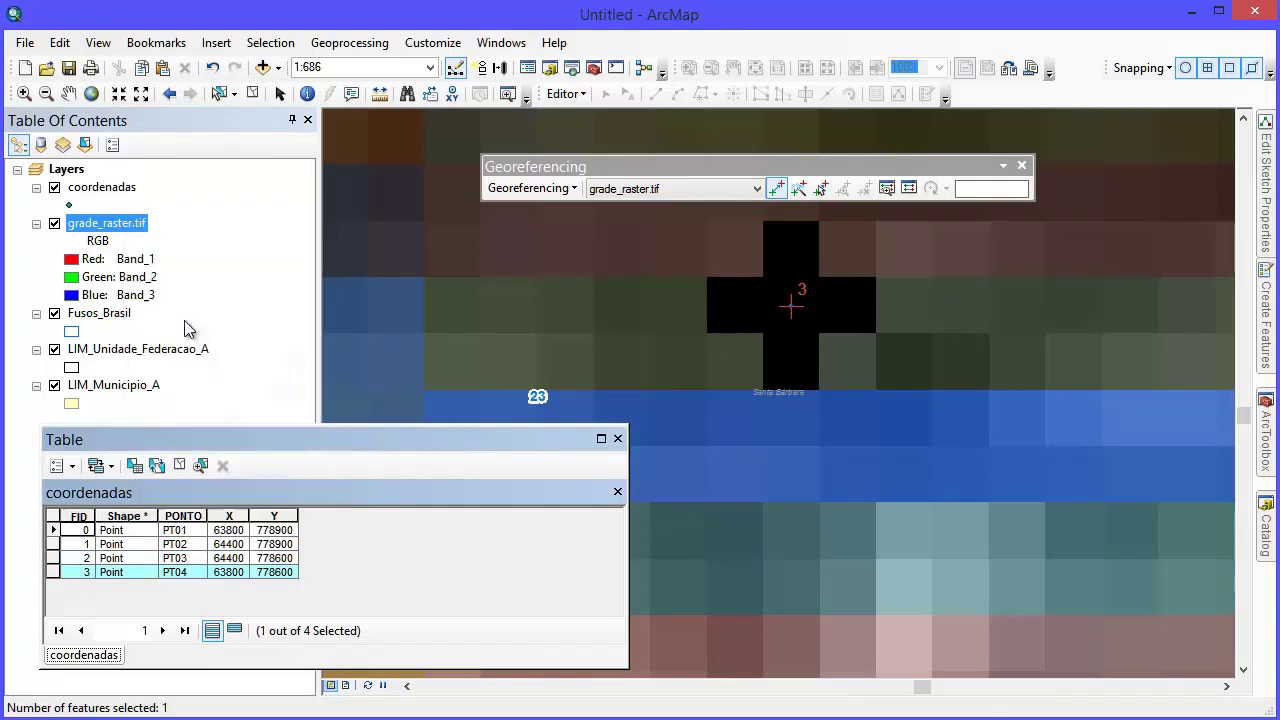
pyautogui.moveTo(545, 441); pyautogui.dragTo(722, 420)
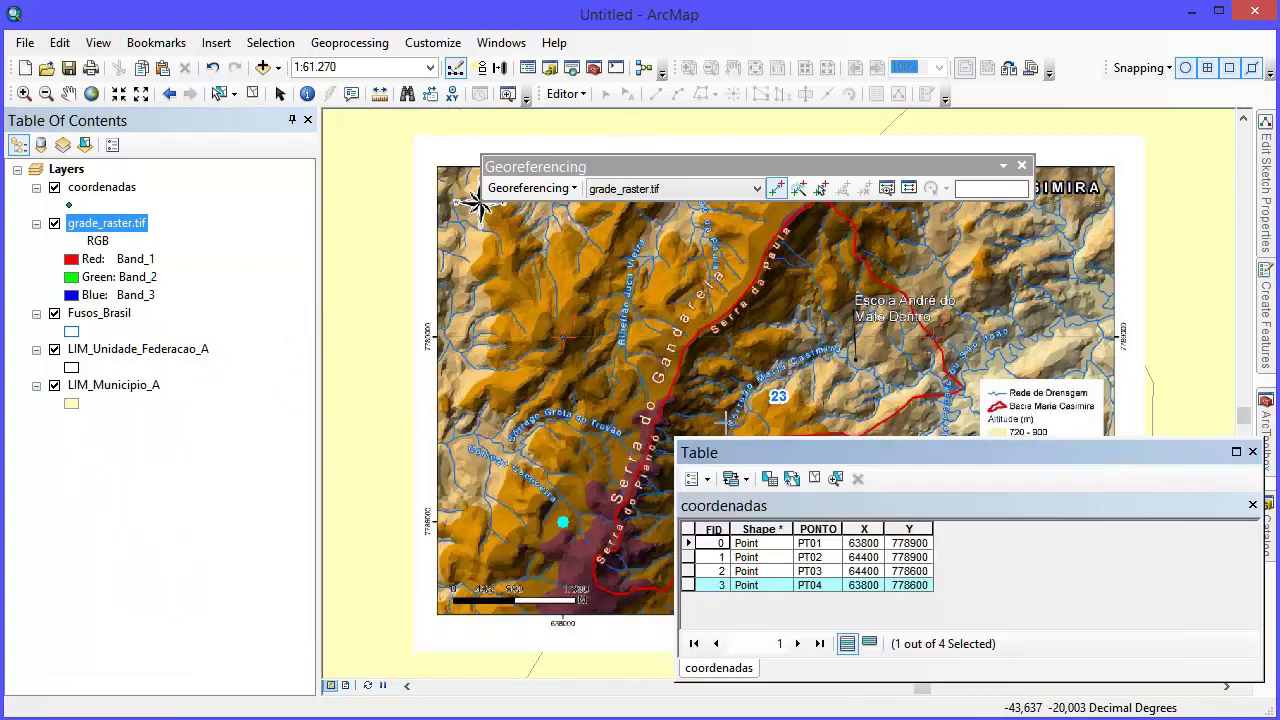
pyautogui.click(24, 93)
pyautogui.click(566, 531)
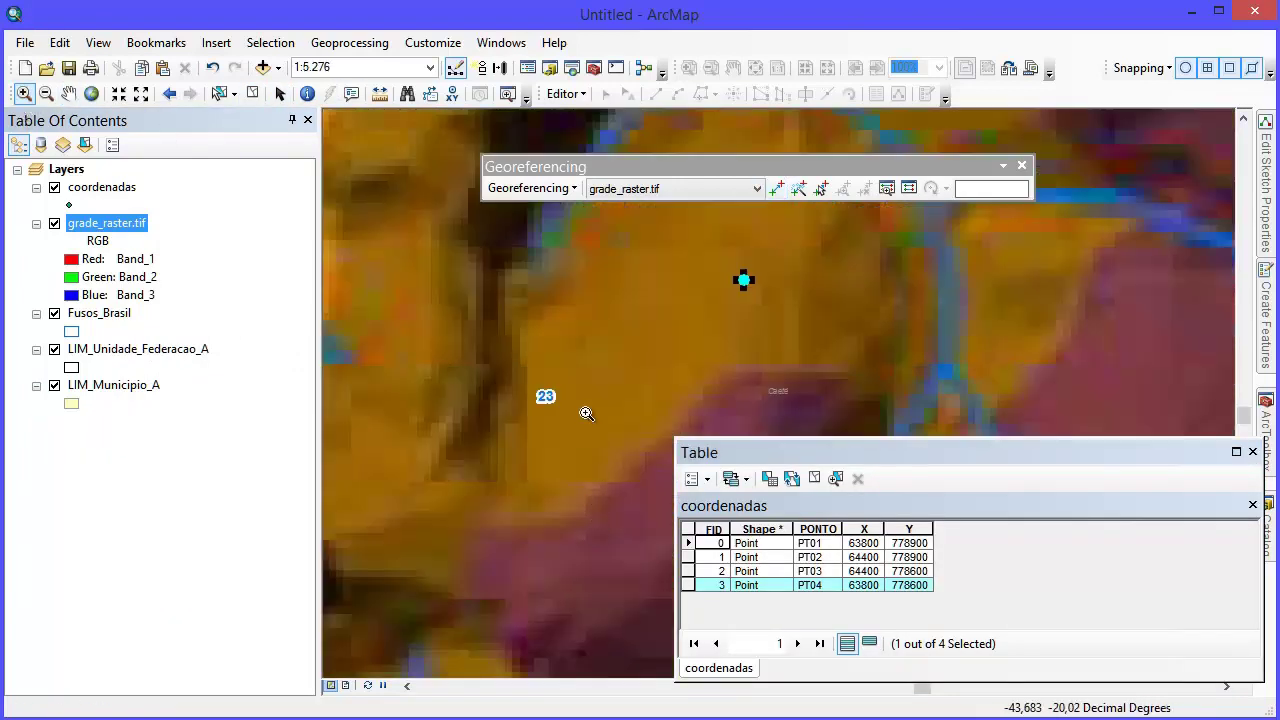
pyautogui.moveTo(727, 268); pyautogui.dragTo(766, 312)
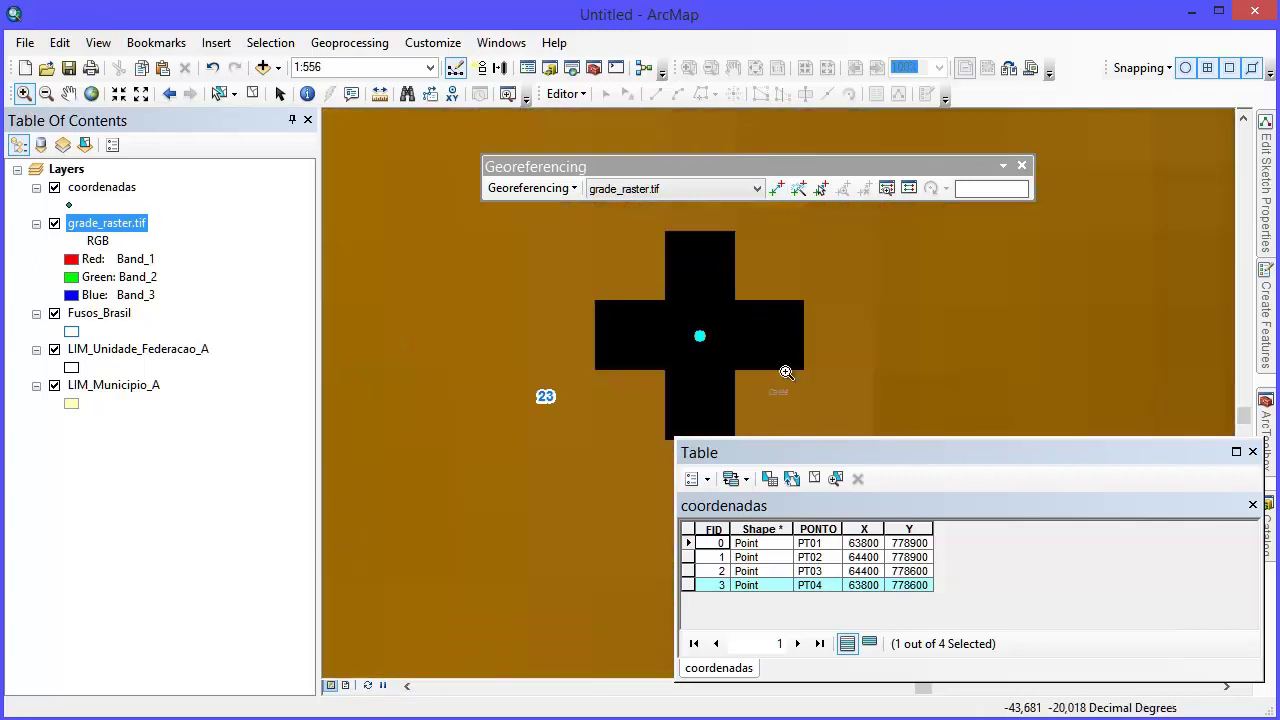
pyautogui.click(55, 188)
pyautogui.click(777, 189)
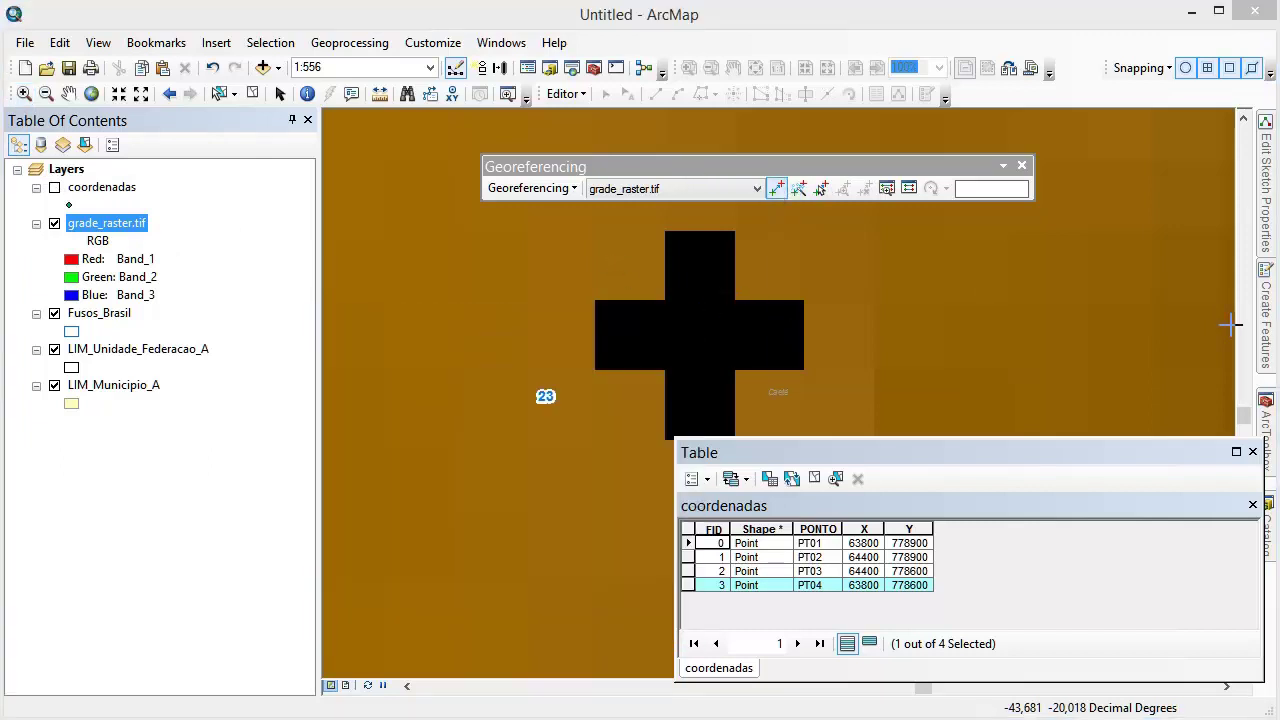
pyautogui.click(701, 333)
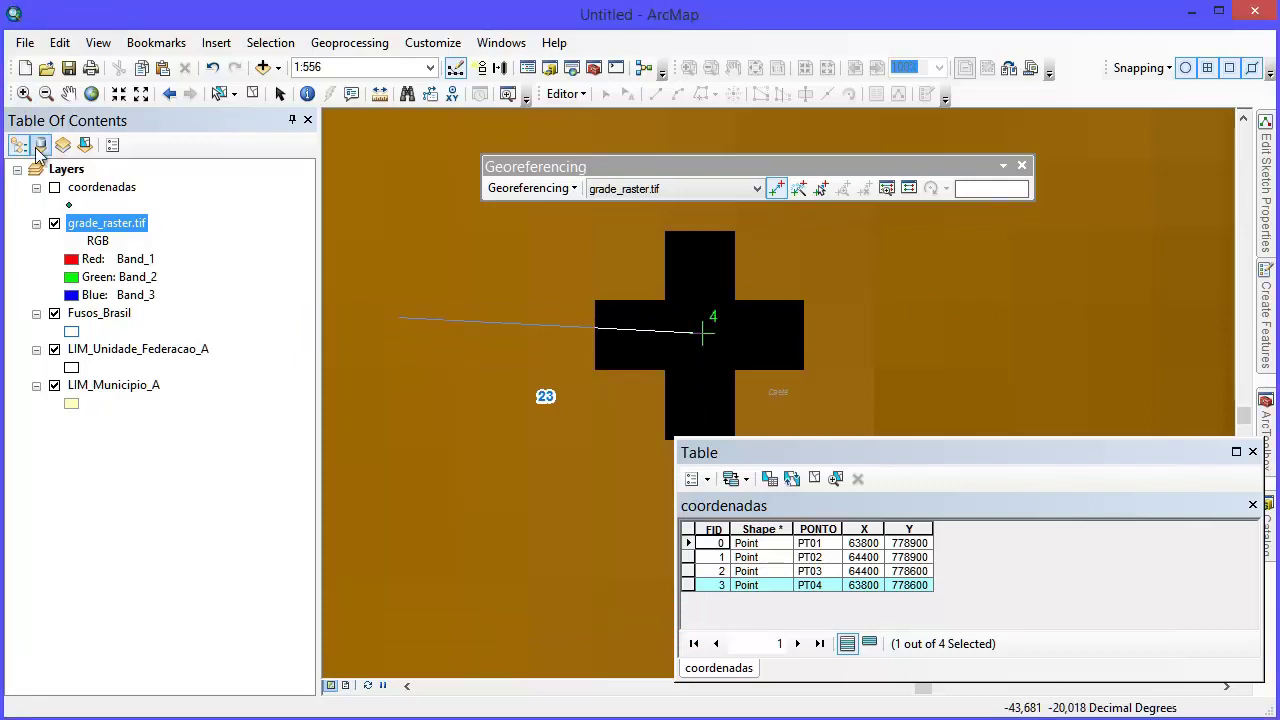
pyautogui.click(55, 188)
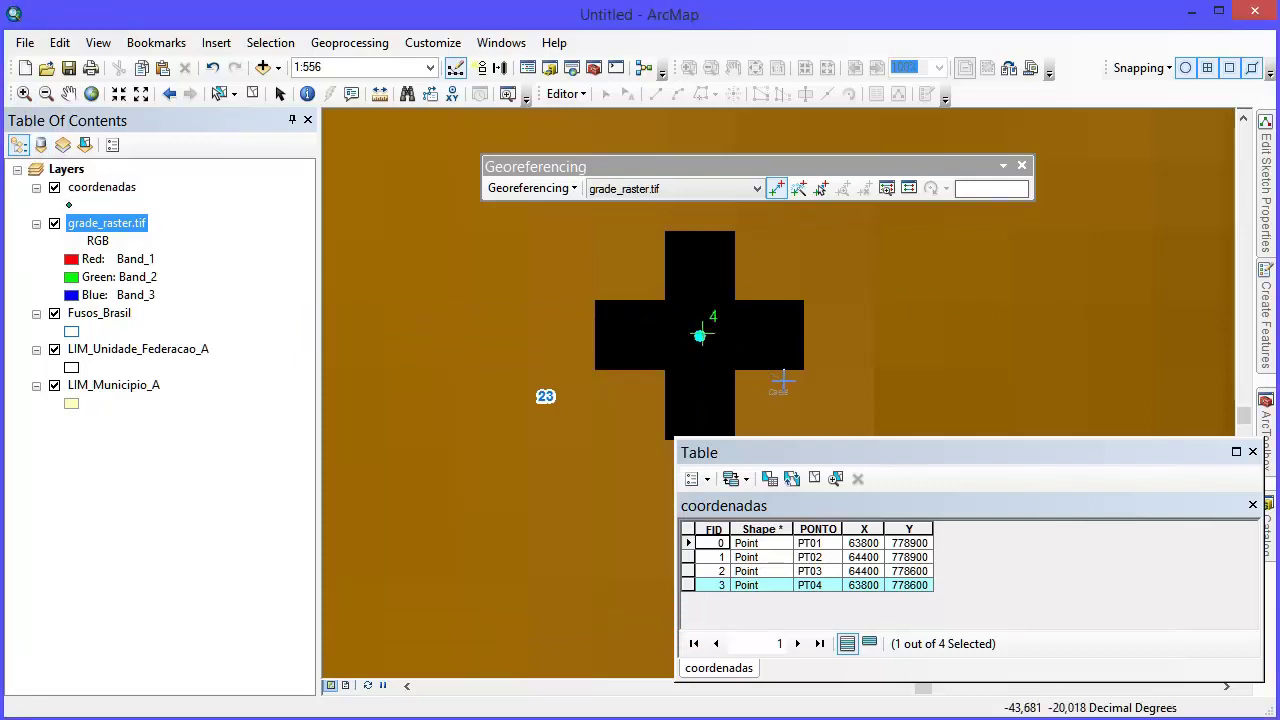
pyautogui.click(700, 337)
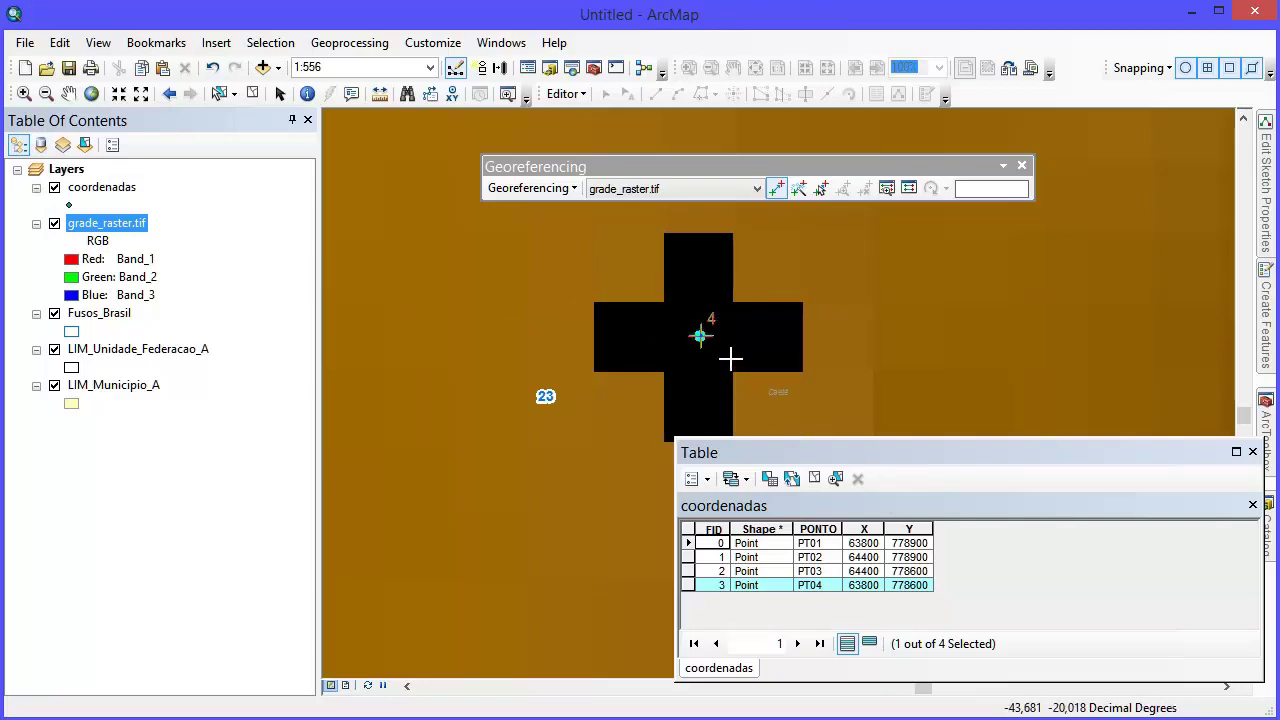
# Step: Return to the full extent of grade_raster.tif and save its georeferencing with Update Georeferencing
pyautogui.rightClick(115, 225)
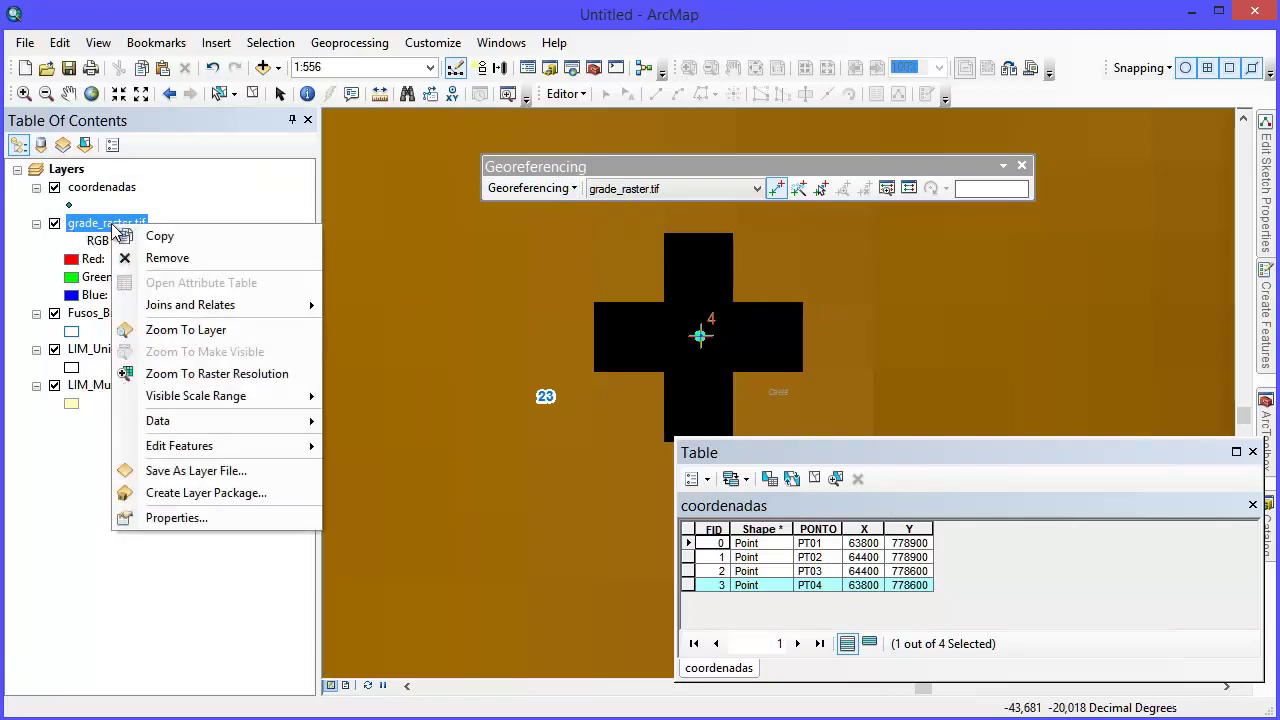
pyautogui.click(206, 330)
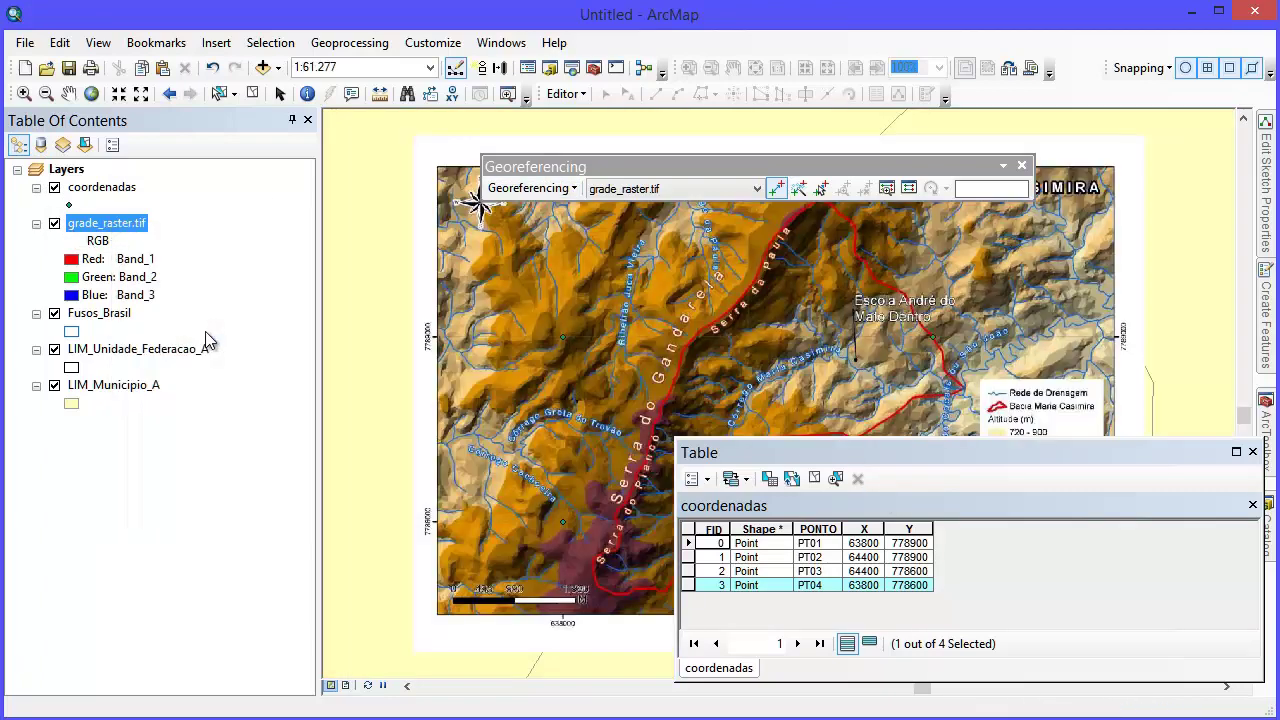
pyautogui.click(536, 189)
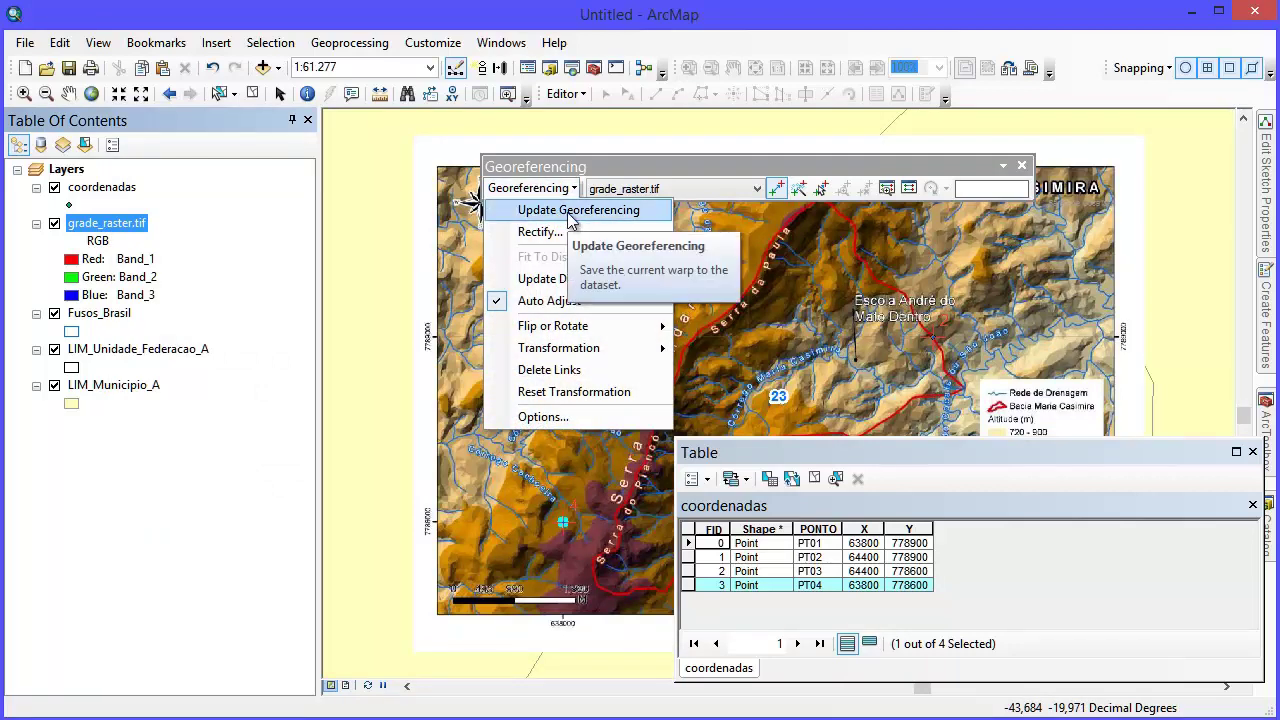
pyautogui.click(571, 212)
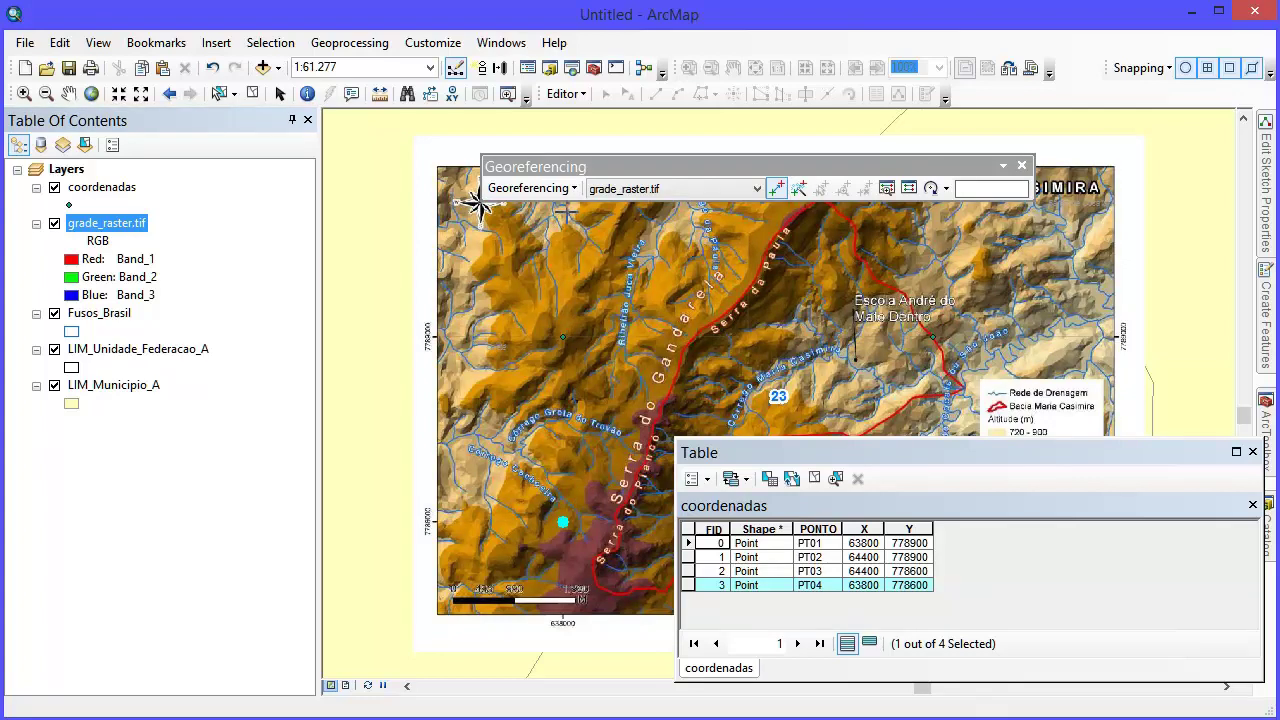
# Step: Close the coordenadas attribute table and dock the Georeferencing toolbar among the other toolbars above the map
pyautogui.click(1253, 452)
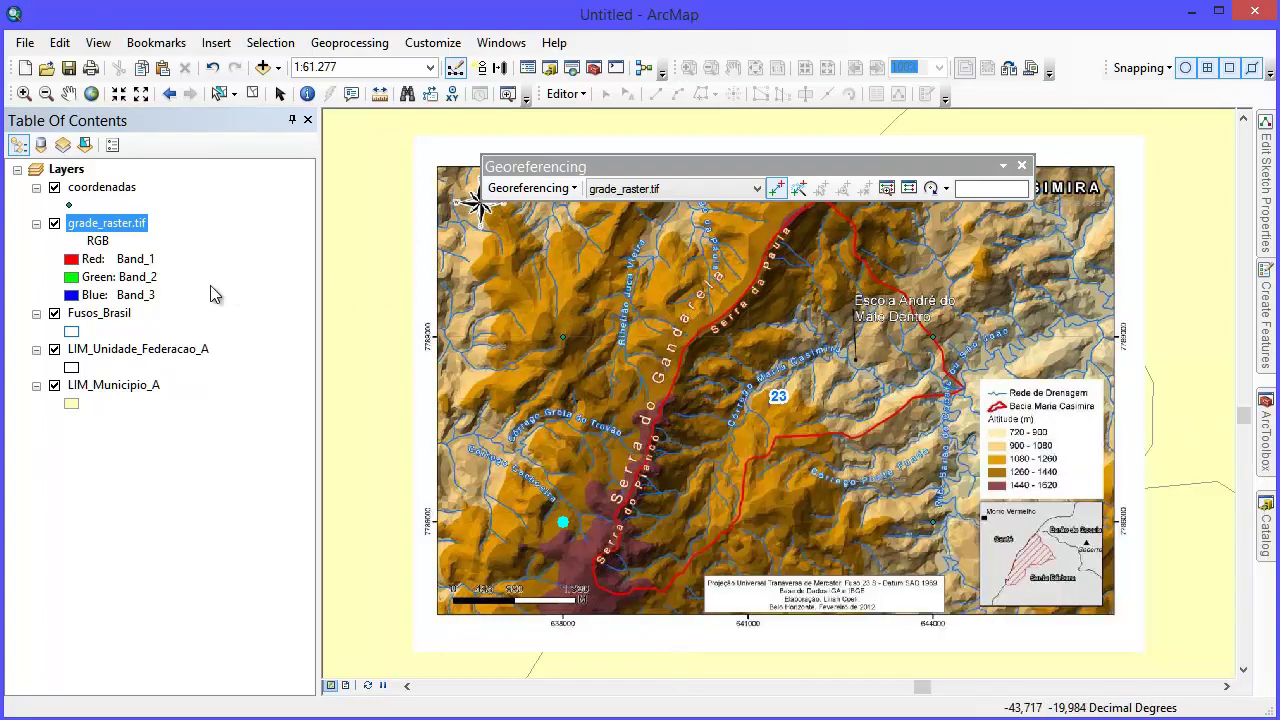
pyautogui.moveTo(723, 168); pyautogui.dragTo(688, 101)
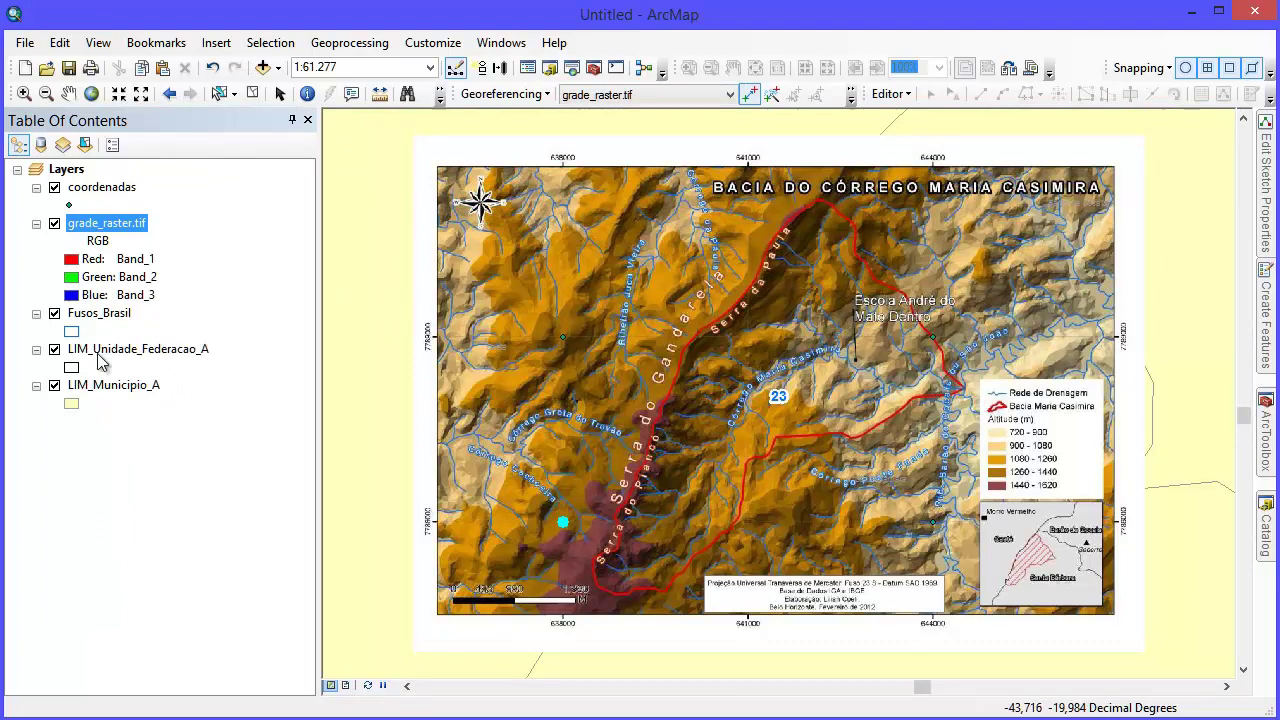
# Step: Change the LIM_Municipio_A layer symbol to Hollow with a yellow outline
pyautogui.click(113, 388)
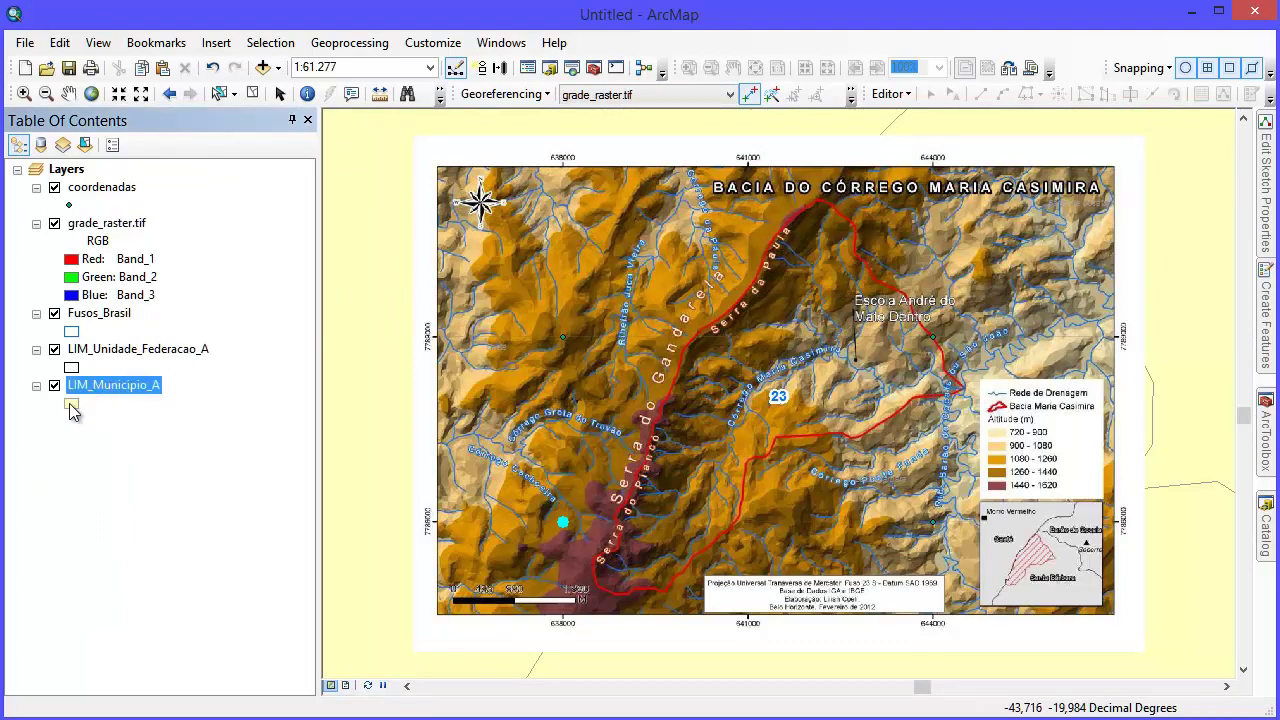
pyautogui.click(71, 405)
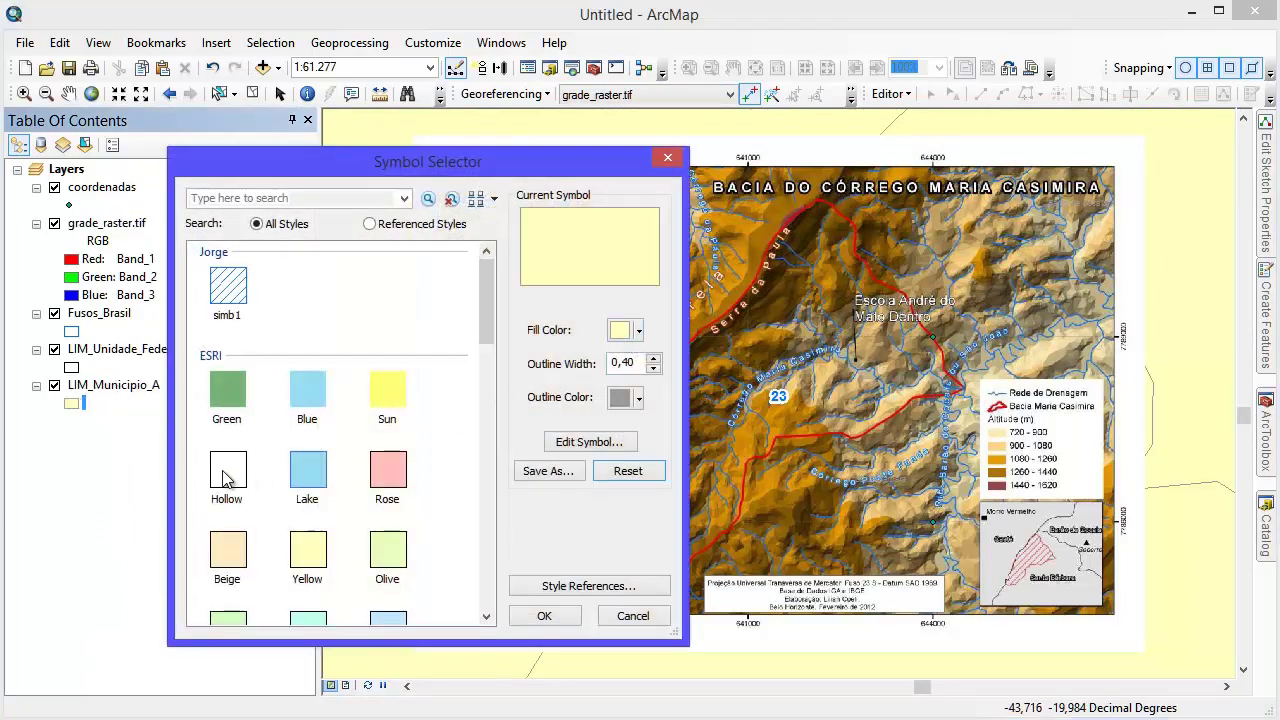
pyautogui.click(226, 478)
pyautogui.click(638, 398)
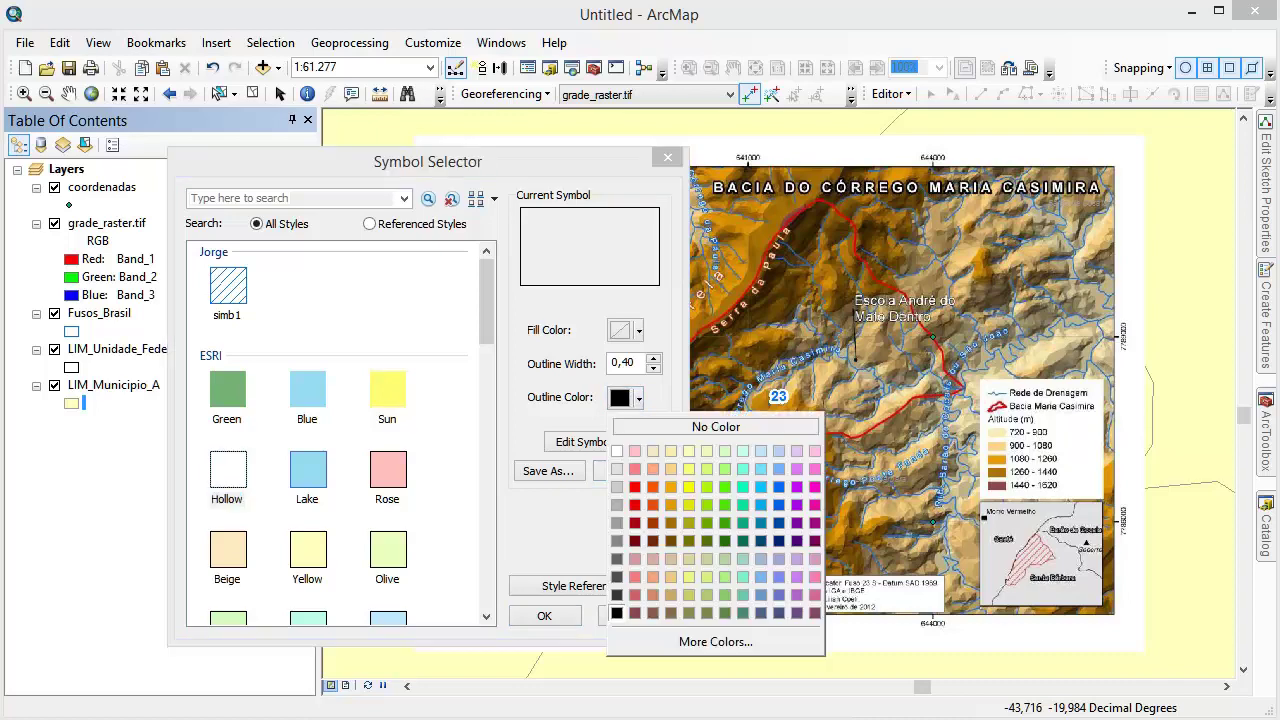
pyautogui.click(617, 613)
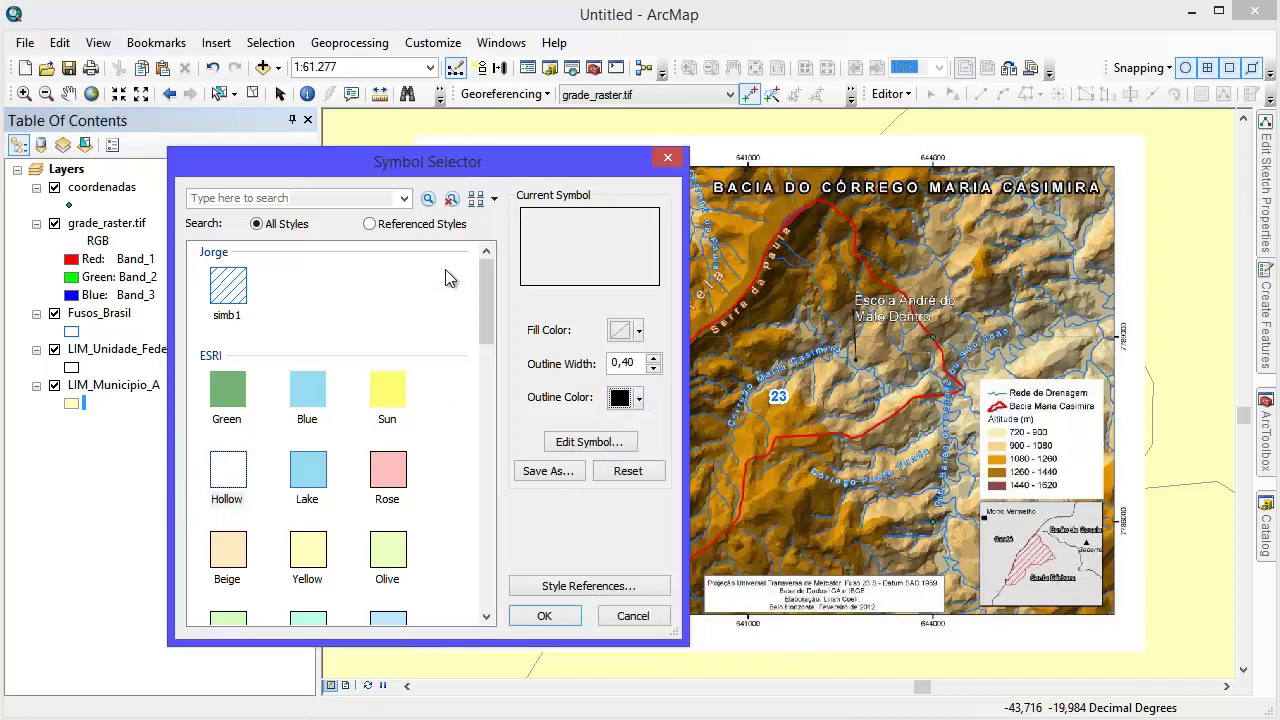
pyautogui.click(545, 616)
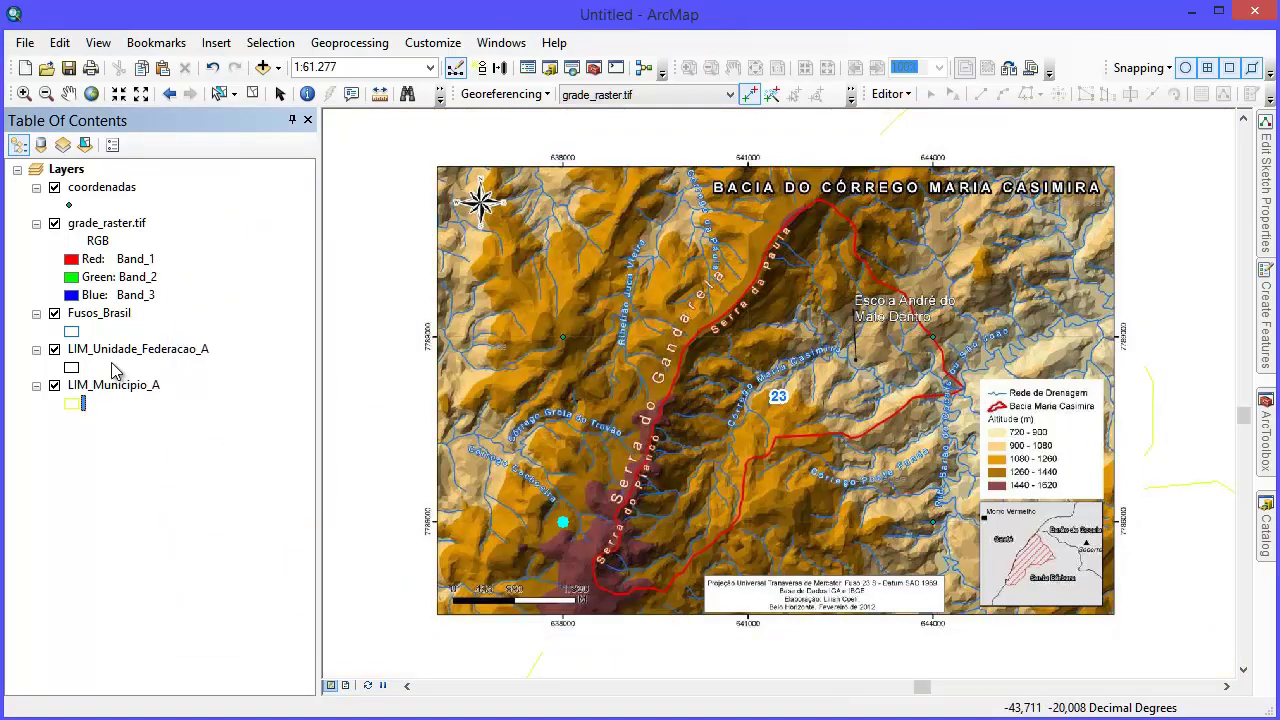
# Step: Move the LIM_Municipio_A layer above grade_raster.tif, directly below coordenadas, and compare the municipal boundaries with the raster
pyautogui.moveTo(125, 390)
pyautogui.mouseDown()
pyautogui.moveTo(175, 245)
pyautogui.moveTo(163, 206)
pyautogui.moveTo(178, 208)
pyautogui.mouseUp()
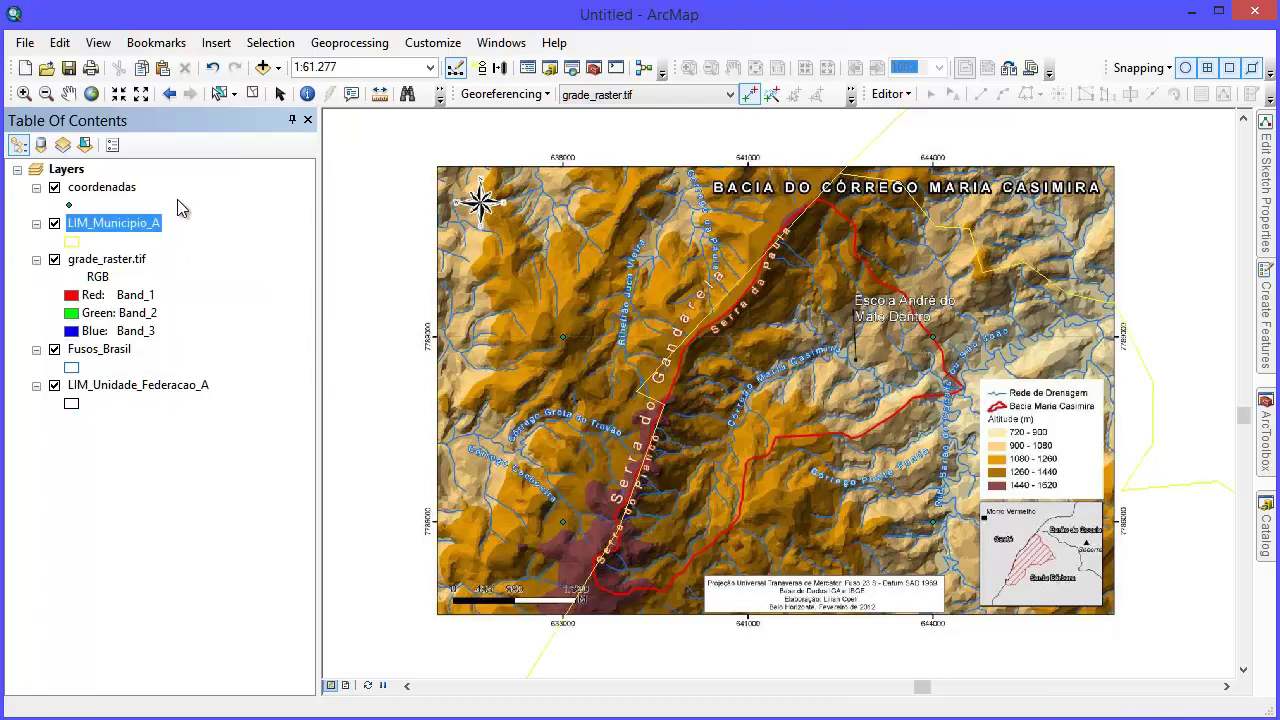
pyautogui.scroll(3, 730, 372)
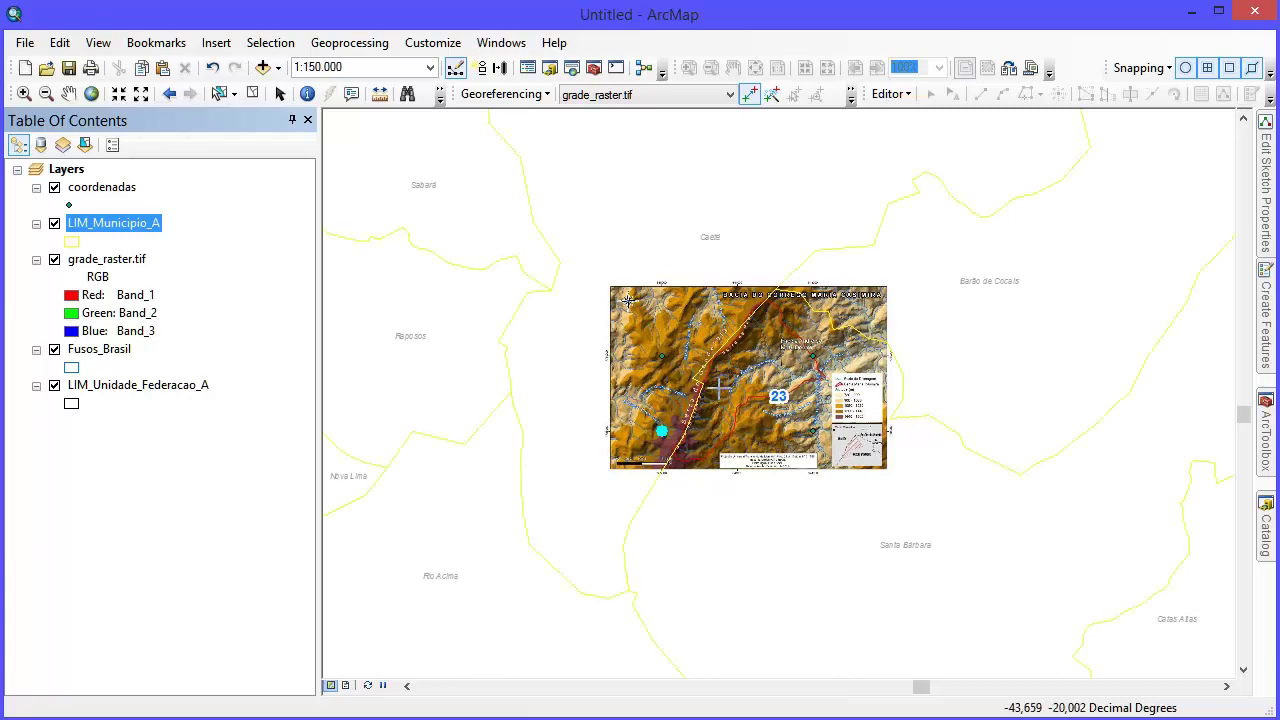
pyautogui.scroll(-1, 730, 372)
pyautogui.scroll(-1, 716, 404)
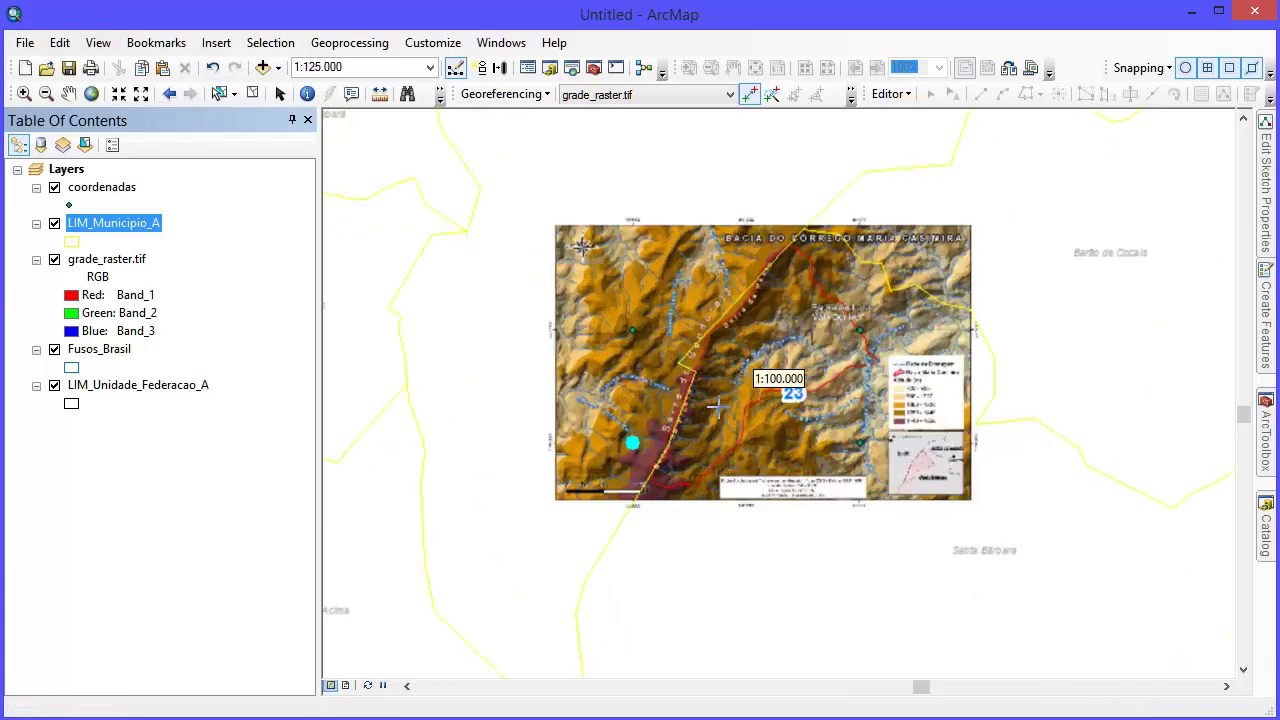
# Step: Restyle the LIM_Municipio_A layer with the Hollow symbol and a red outline
pyautogui.click(72, 242)
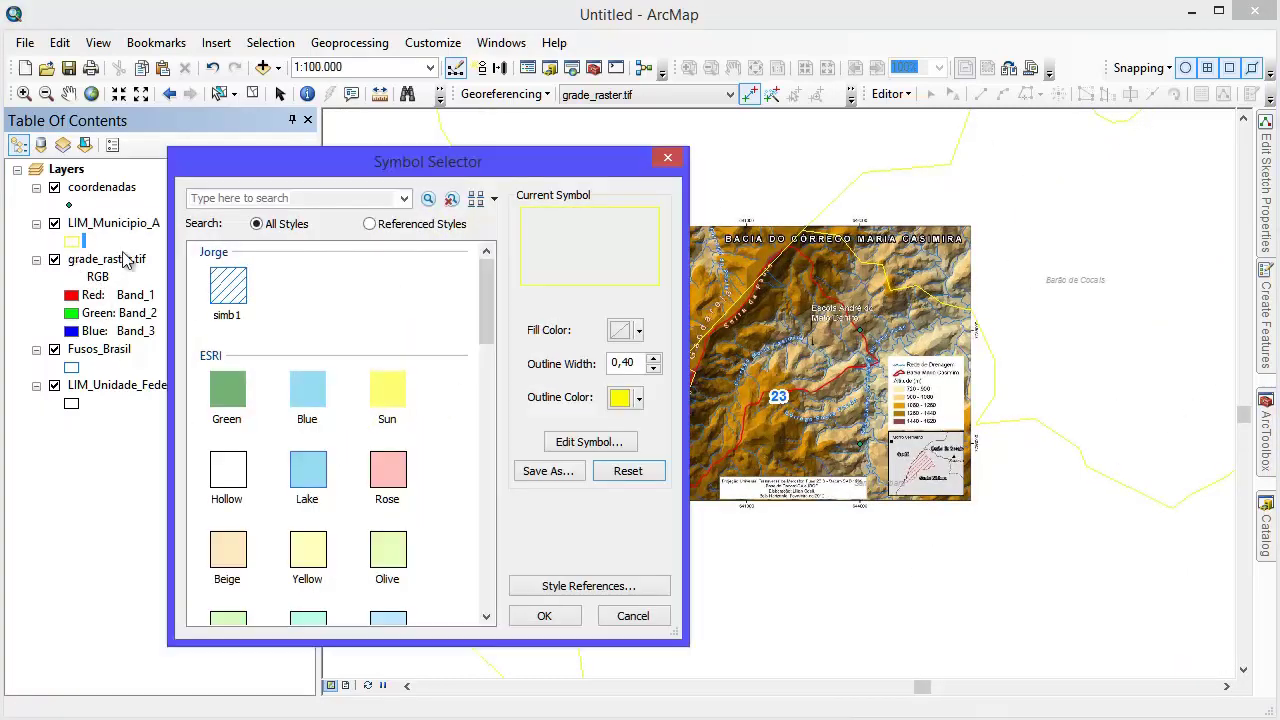
pyautogui.click(247, 485)
pyautogui.click(638, 398)
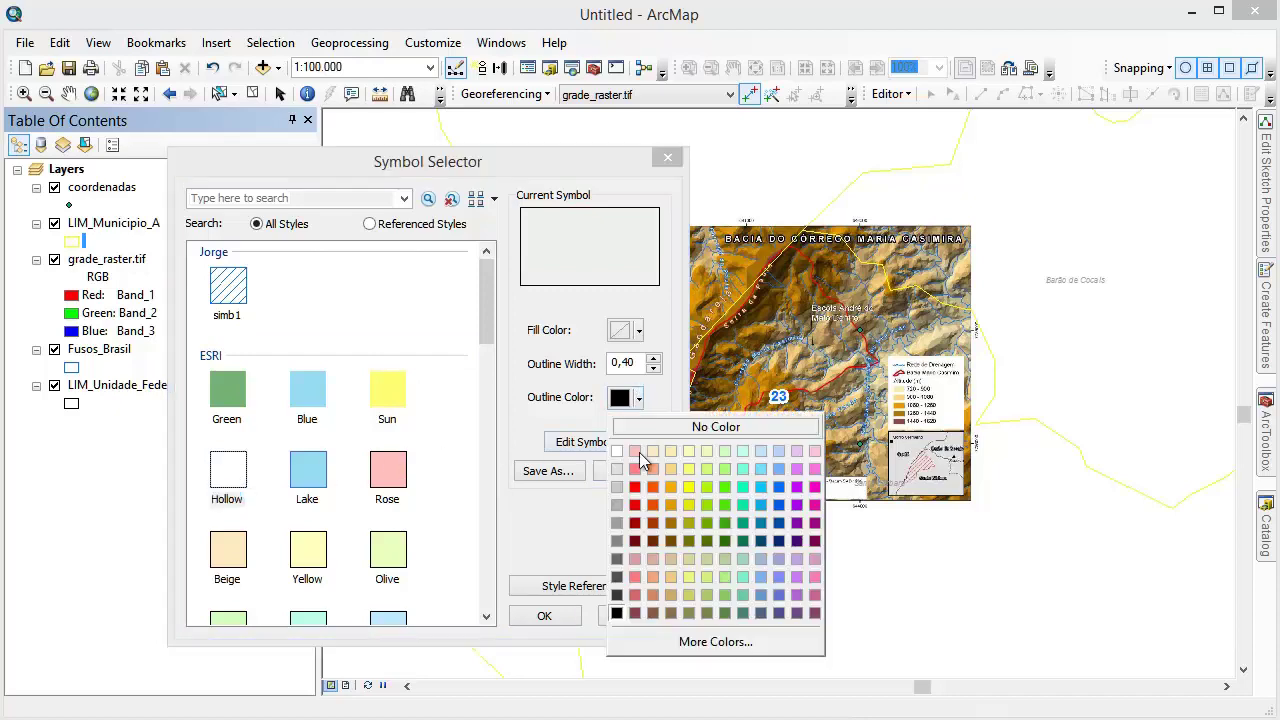
pyautogui.click(628, 486)
pyautogui.click(546, 616)
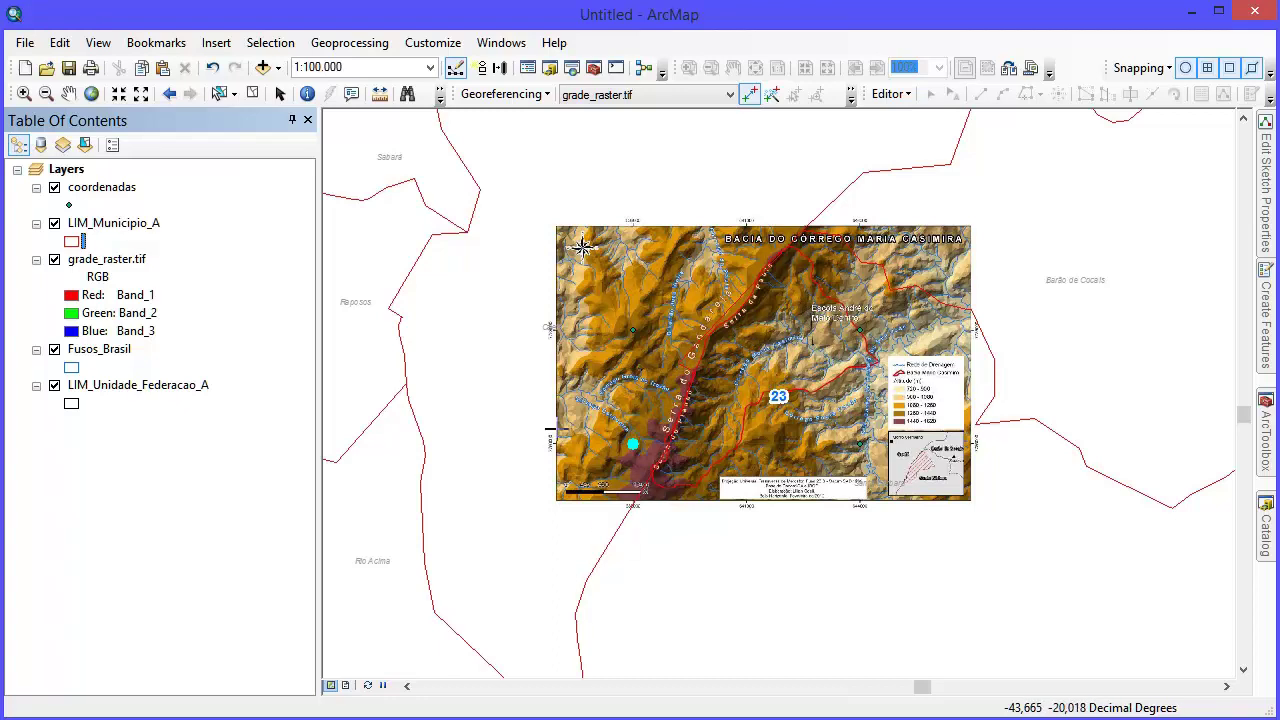
# Step: Hide and show grade_raster.tif again to compare its position with the municipal boundaries and coordinate points
pyautogui.click(55, 261)
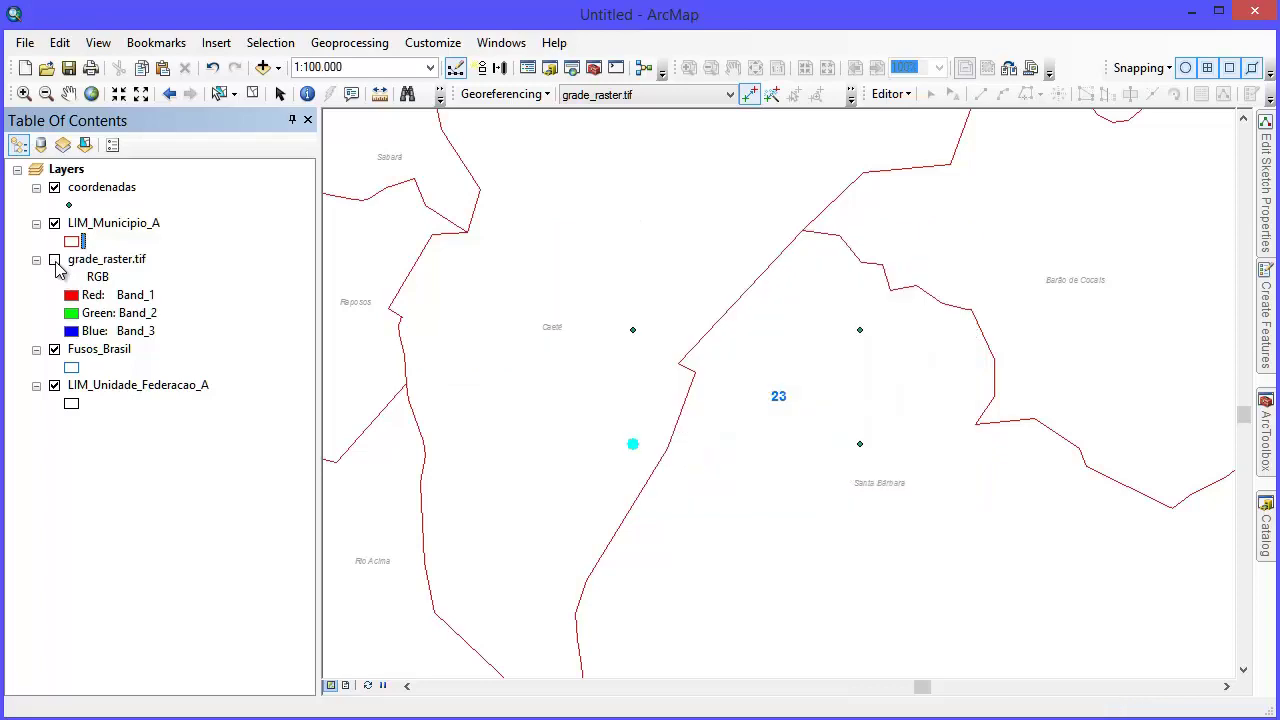
pyautogui.click(55, 261)
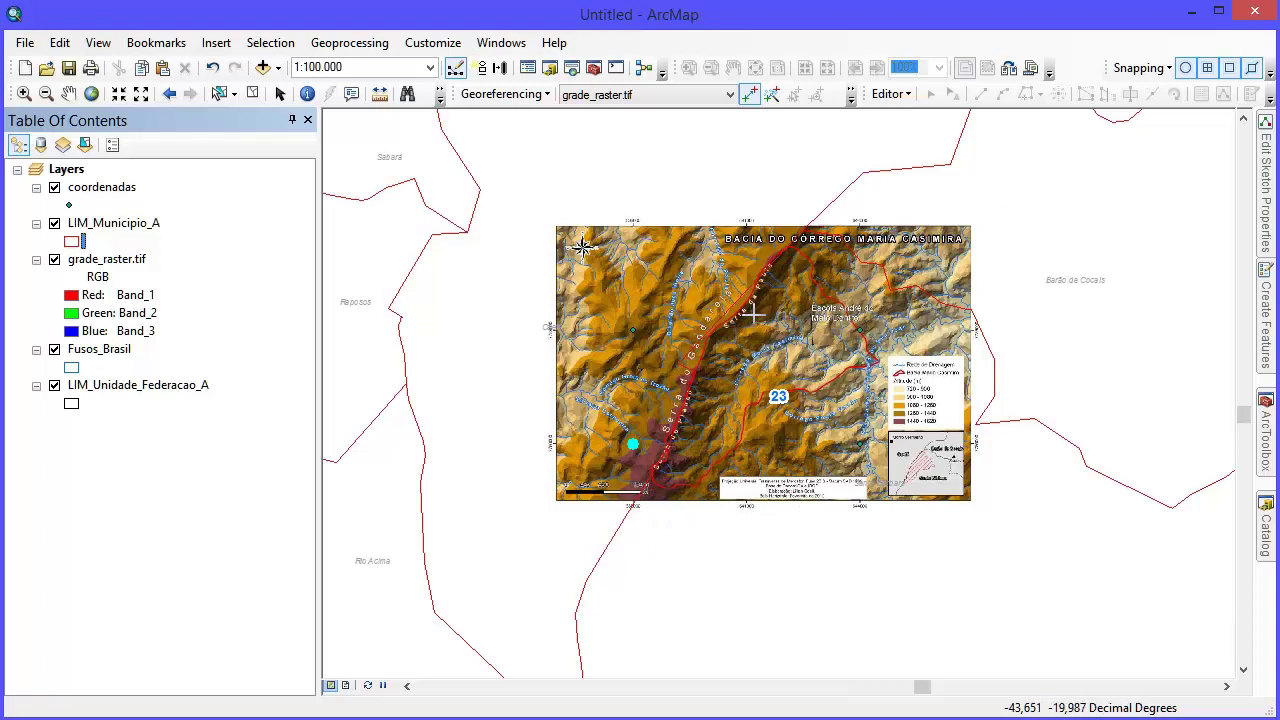
pyautogui.scroll(1, 710, 340)
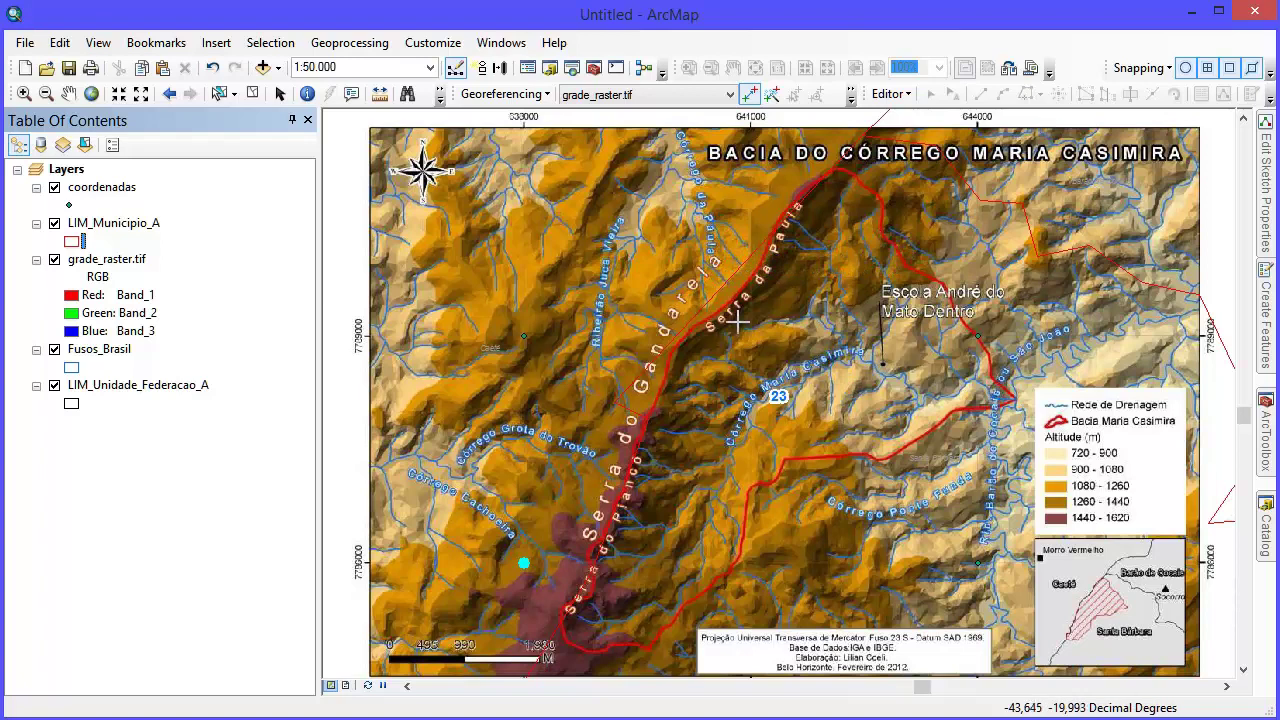
# Step: Change the coordenadas point symbol color to red and clear the selection of PT04
pyautogui.click(69, 205)
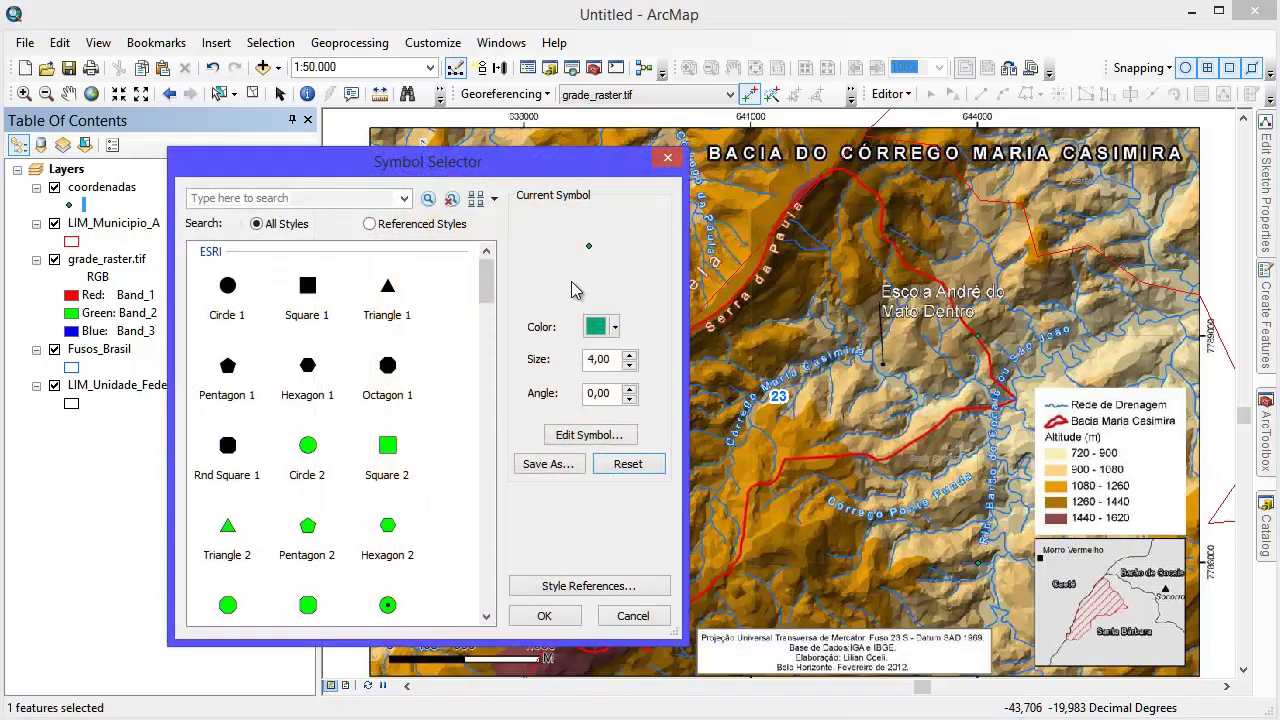
pyautogui.click(614, 326)
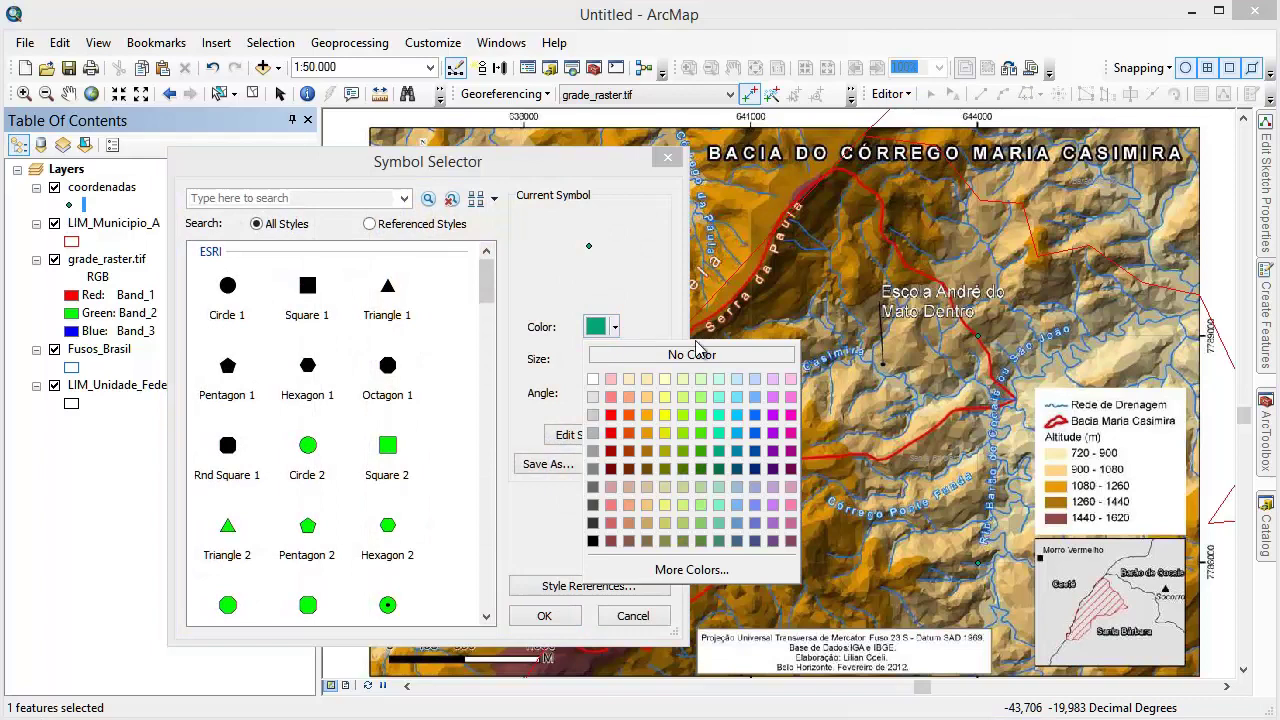
pyautogui.click(611, 415)
pyautogui.click(545, 615)
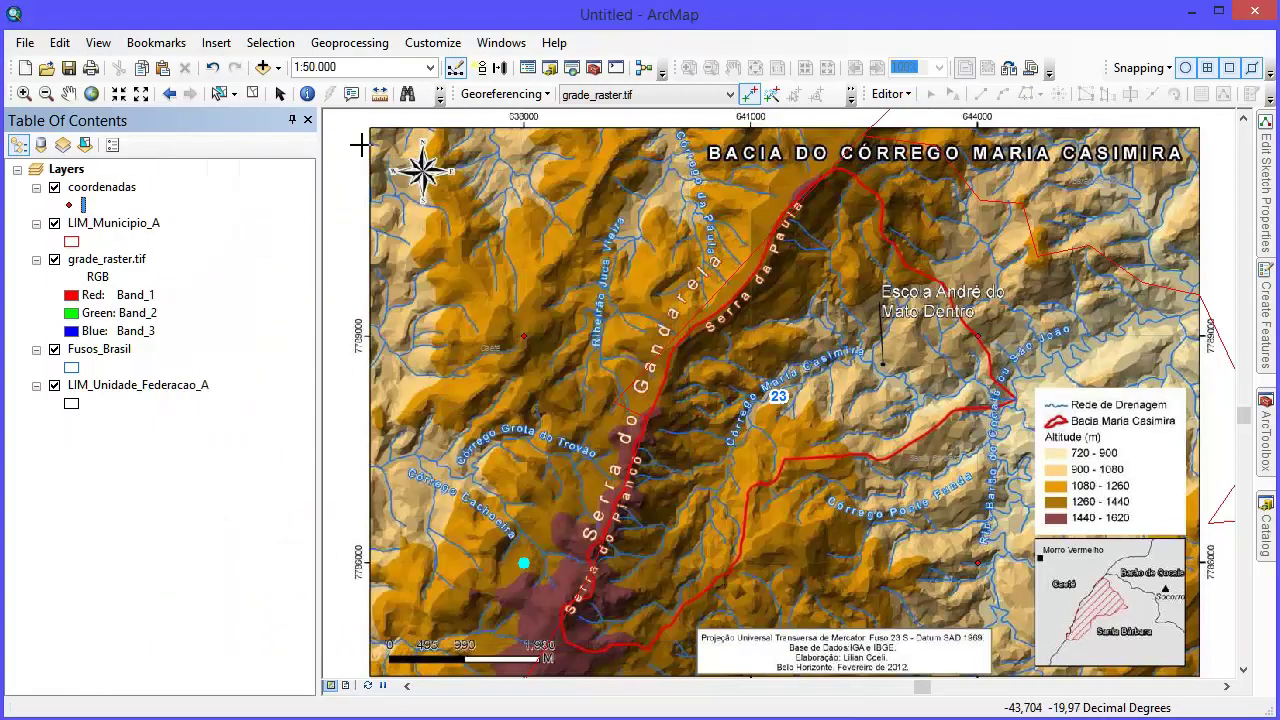
pyautogui.click(252, 93)
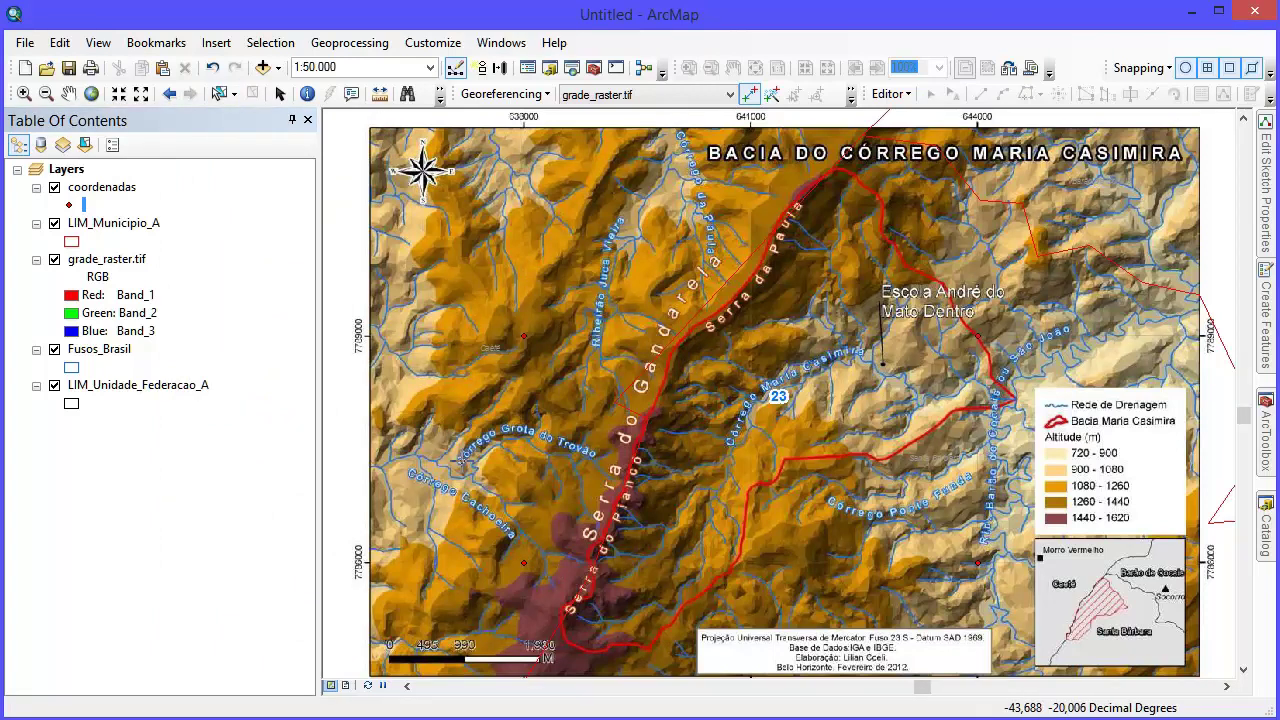
pyautogui.scroll(-1, 745, 378)
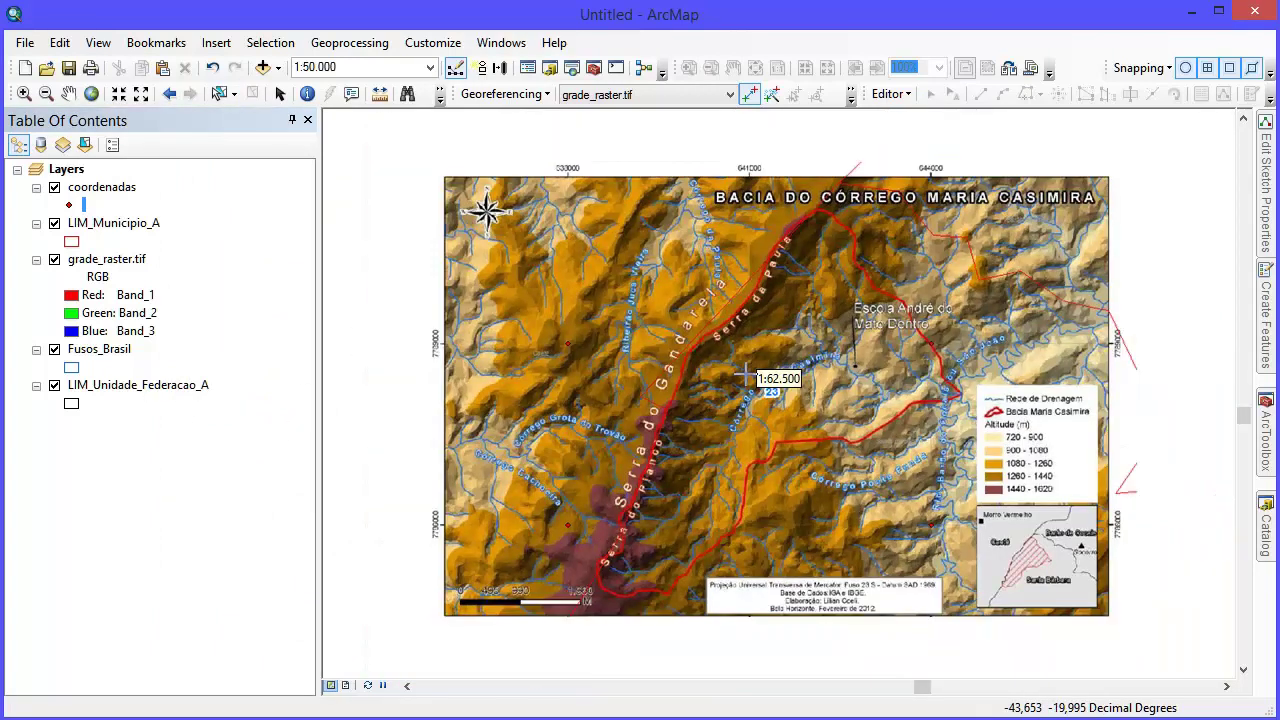
pyautogui.scroll(2, 912, 398)
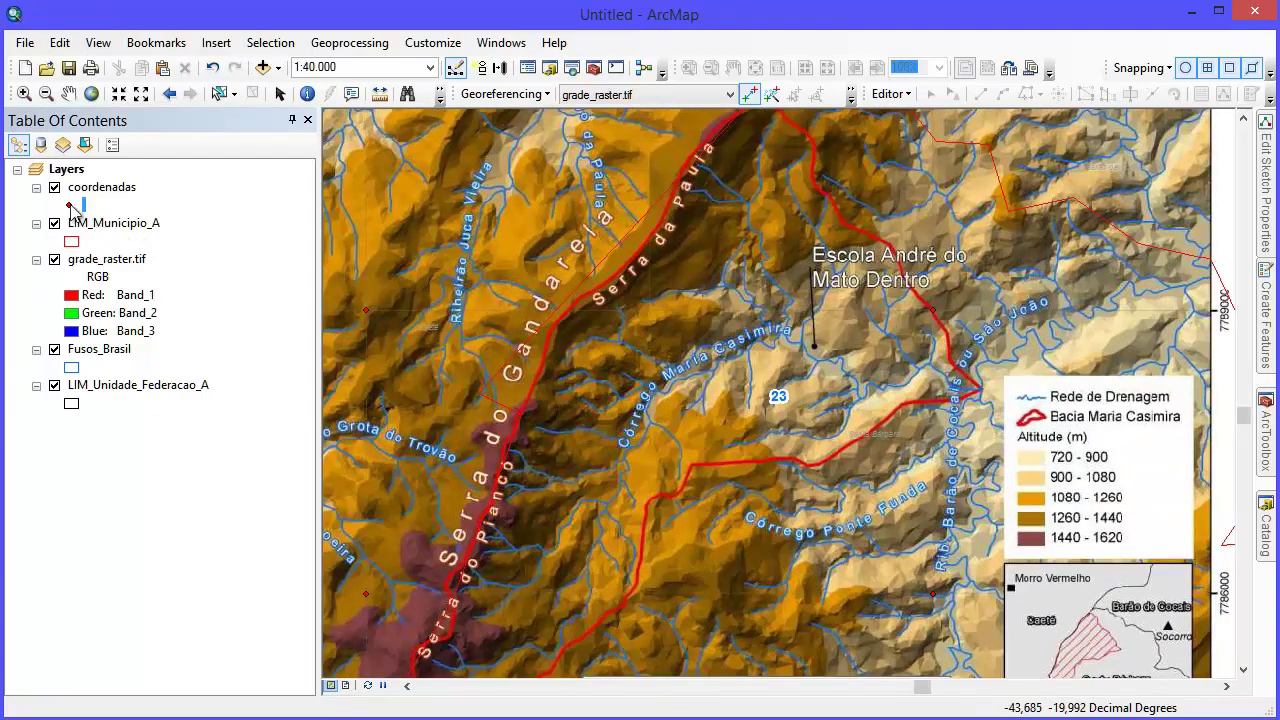
# Step: Examine how closely the red coordenadas points match the grid crossings on grade_raster.tif, both close up and across the whole map
pyautogui.click(98, 190)
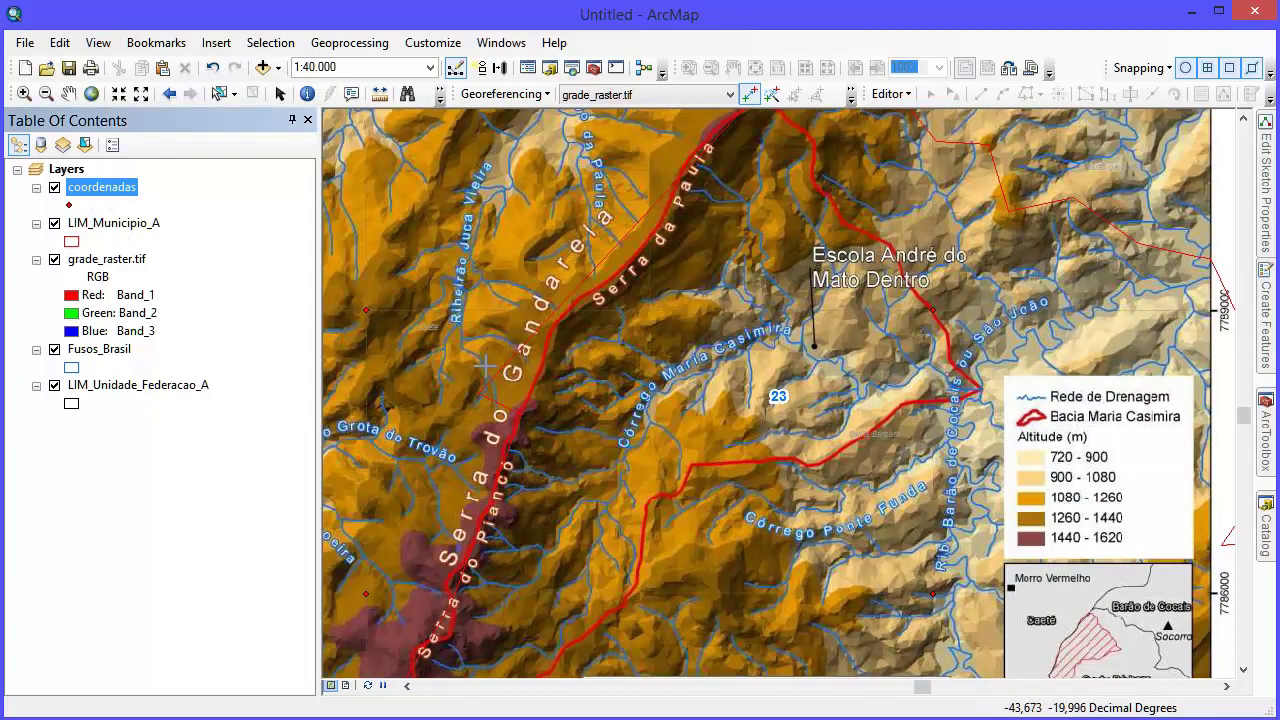
pyautogui.click(68, 93)
pyautogui.moveTo(515, 293); pyautogui.dragTo(713, 305)
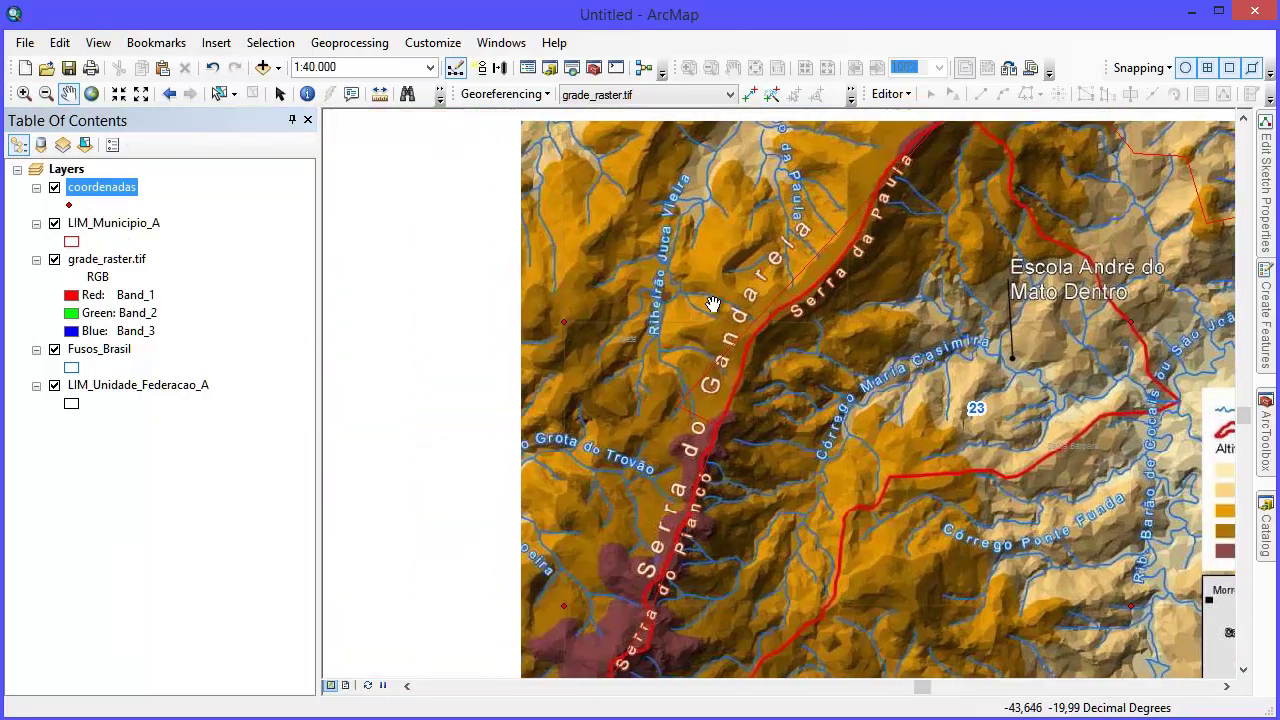
pyautogui.scroll(-4, 600, 328)
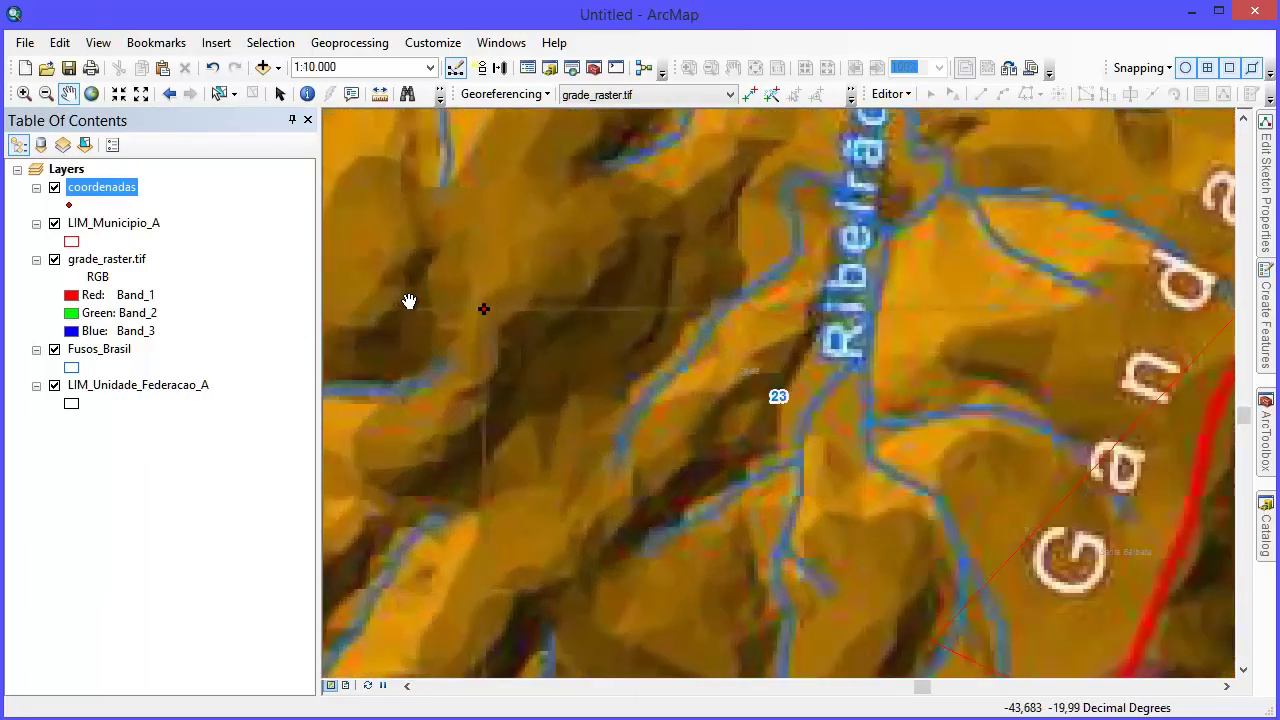
pyautogui.scroll(-2, 409, 301)
pyautogui.scroll(4, 570, 325)
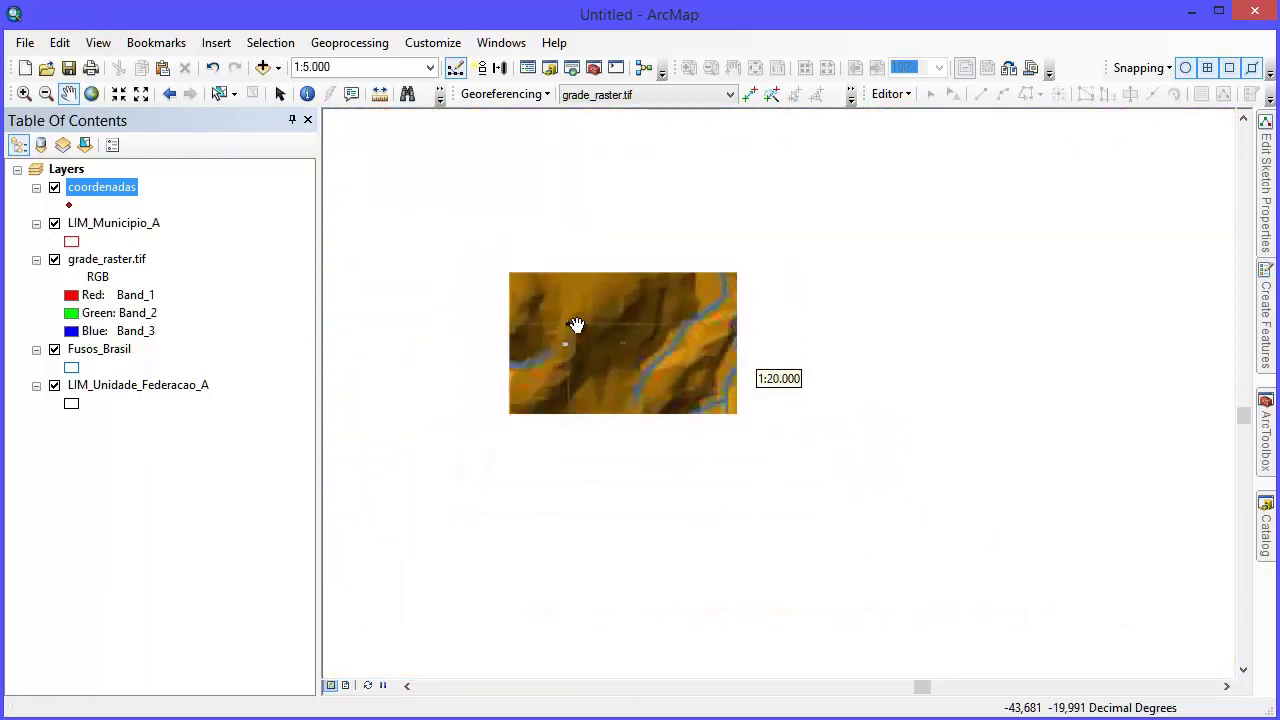
pyautogui.scroll(1, 589, 330)
pyautogui.scroll(1, 692, 376)
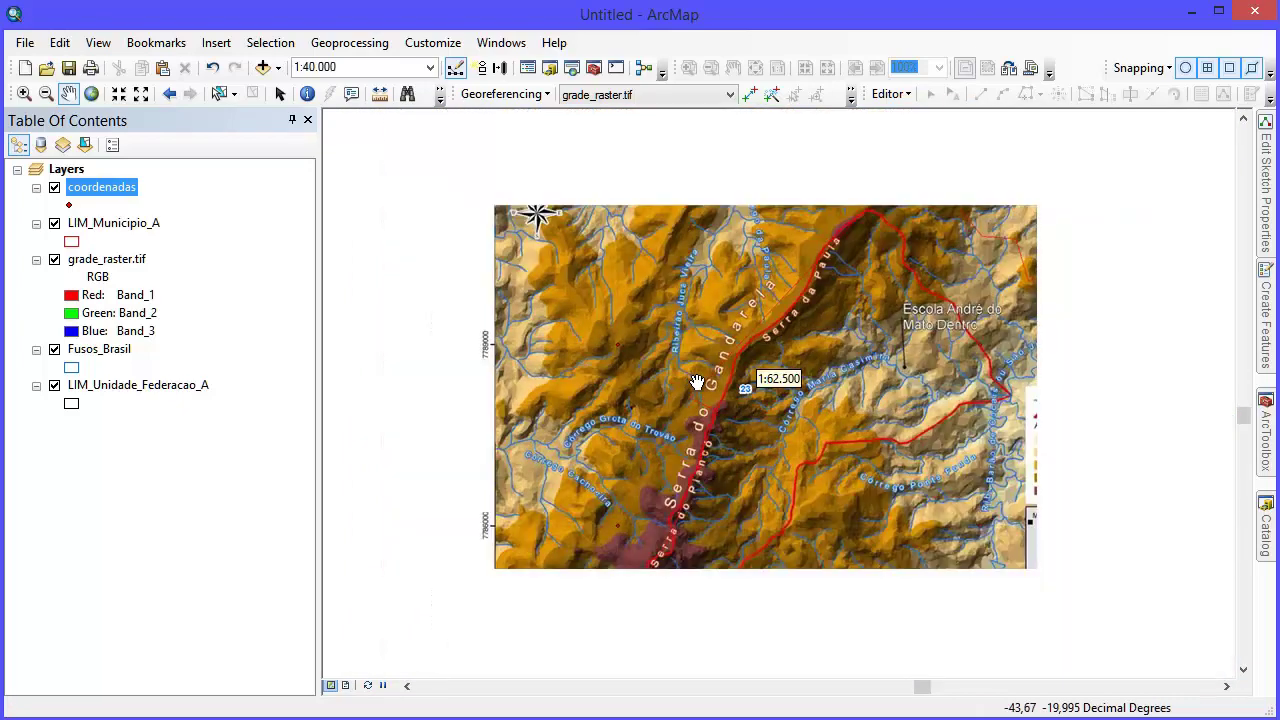
pyautogui.moveTo(725, 310); pyautogui.dragTo(654, 294)
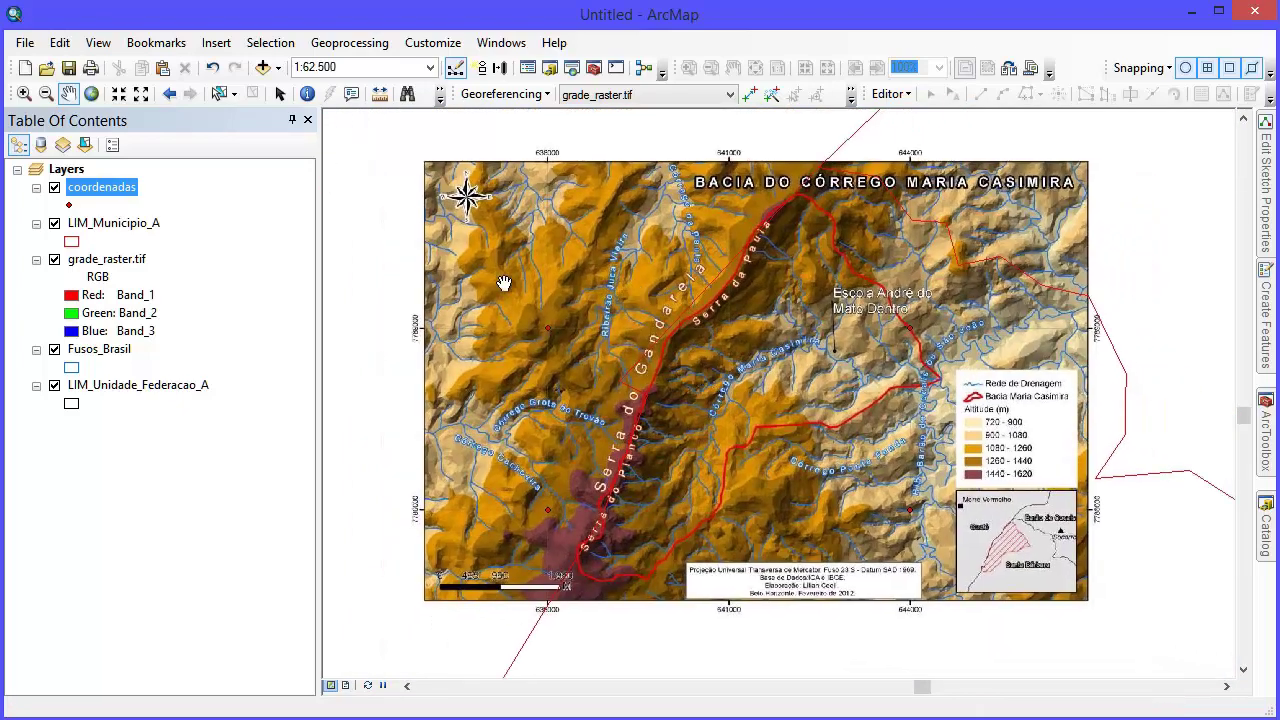
# Step: Remove grade_raster.tif from the map and add it again from the raster folder to check its saved georeferencing
pyautogui.rightClick(155, 262)
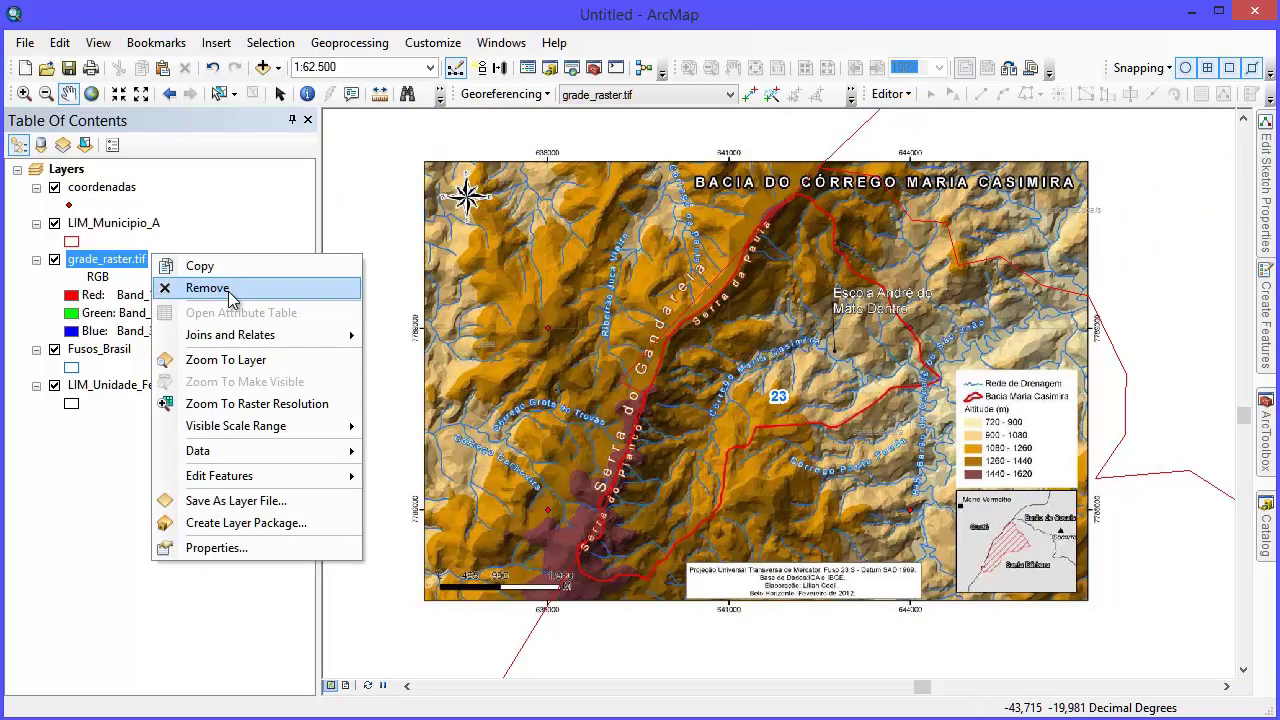
pyautogui.click(185, 288)
pyautogui.click(262, 67)
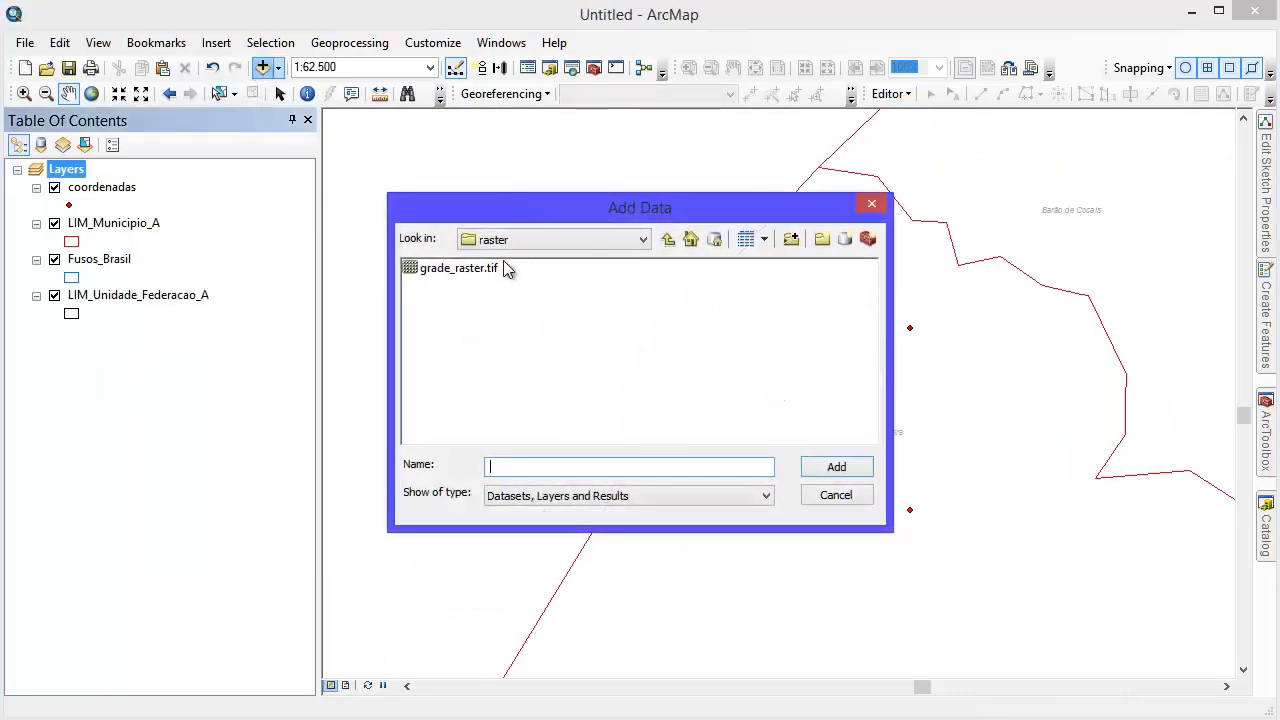
pyautogui.click(490, 268)
pyautogui.click(835, 467)
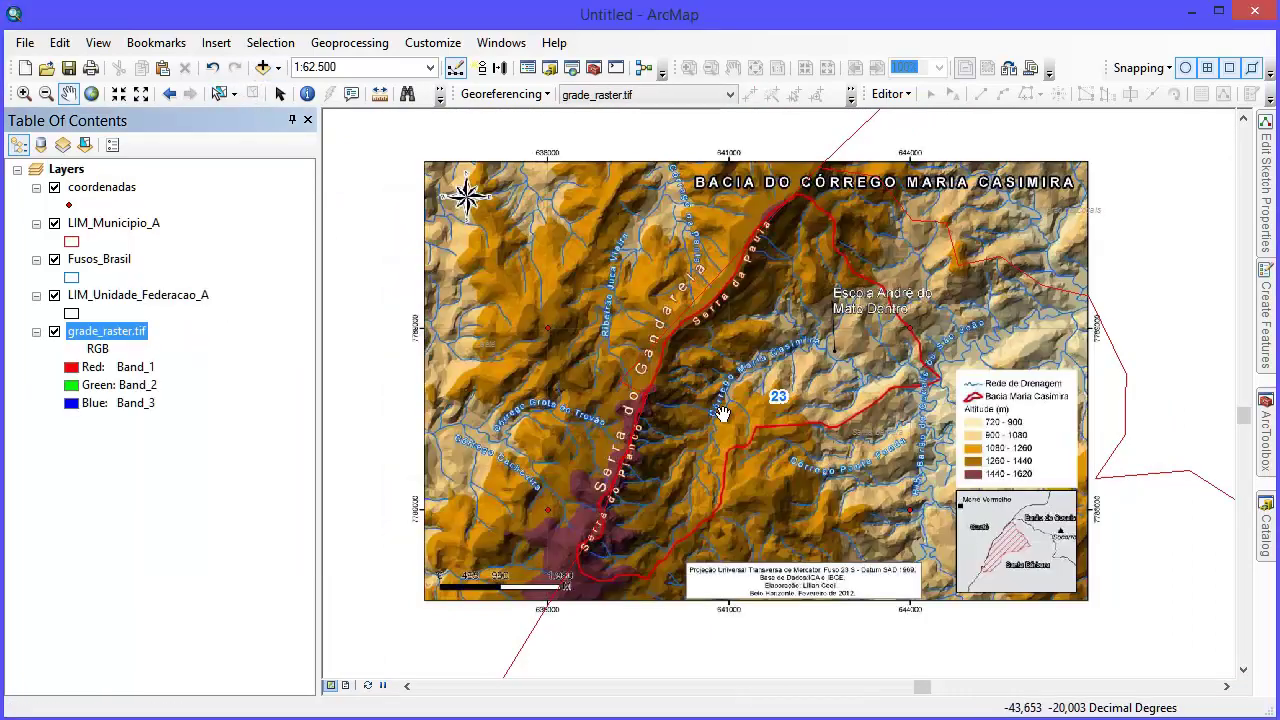